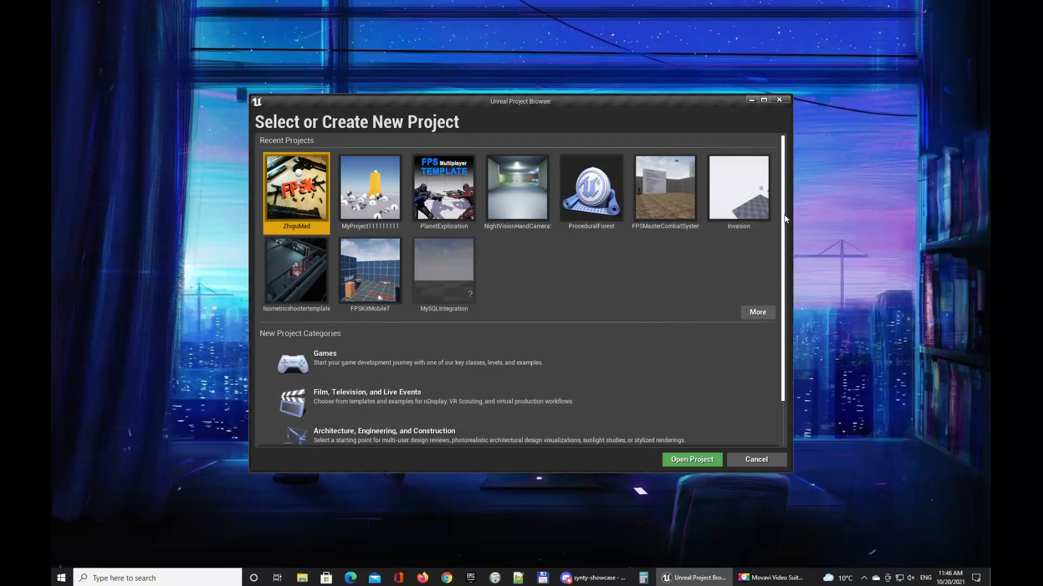
# Step: Start a new Games project based on the Third Person template and continue to its project settings
pyautogui.moveTo(784, 219); pyautogui.dragTo(785, 259)
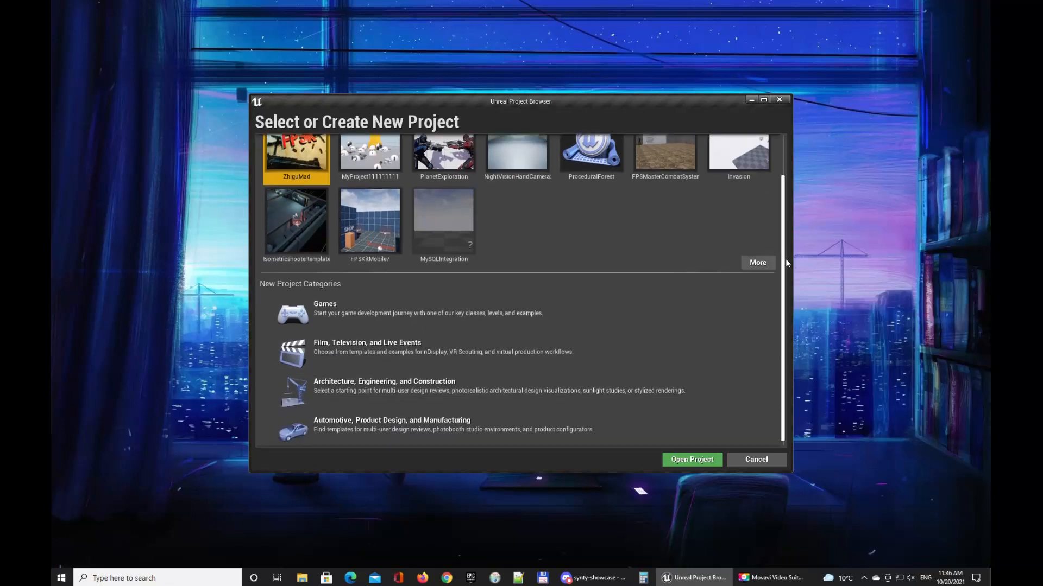
pyautogui.click(373, 308)
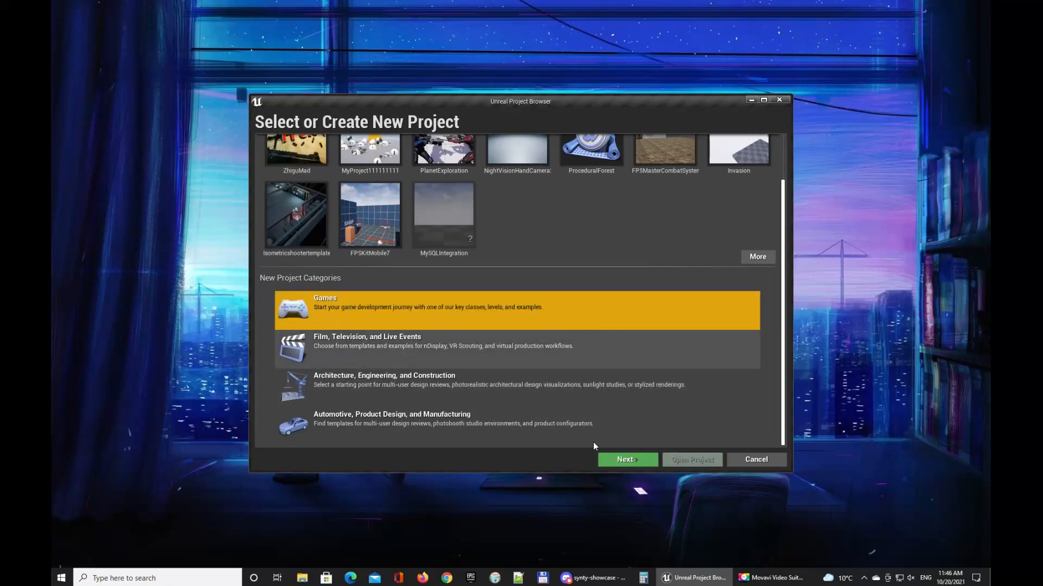
pyautogui.click(626, 460)
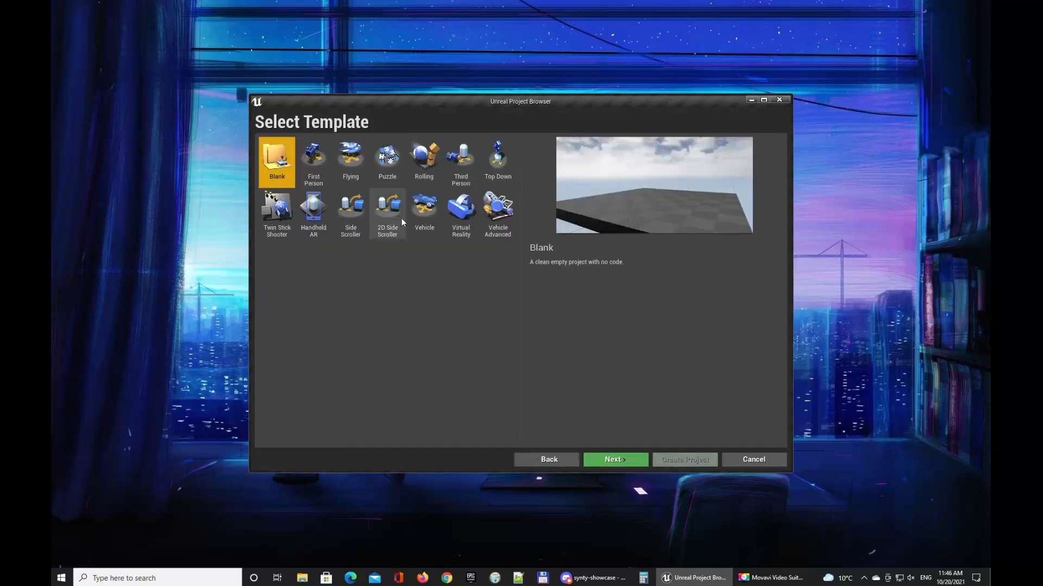
pyautogui.click(461, 162)
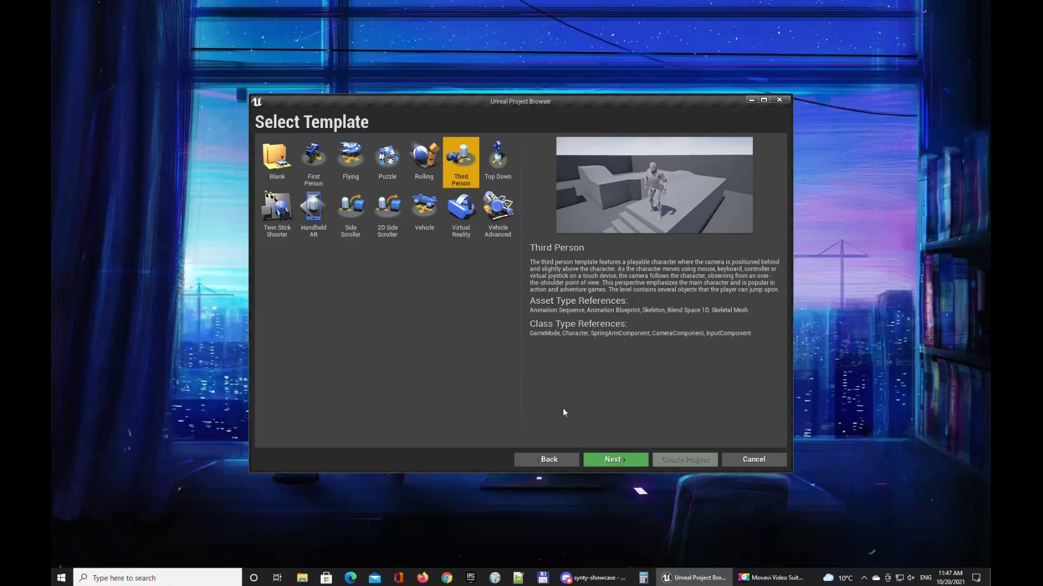
pyautogui.click(611, 462)
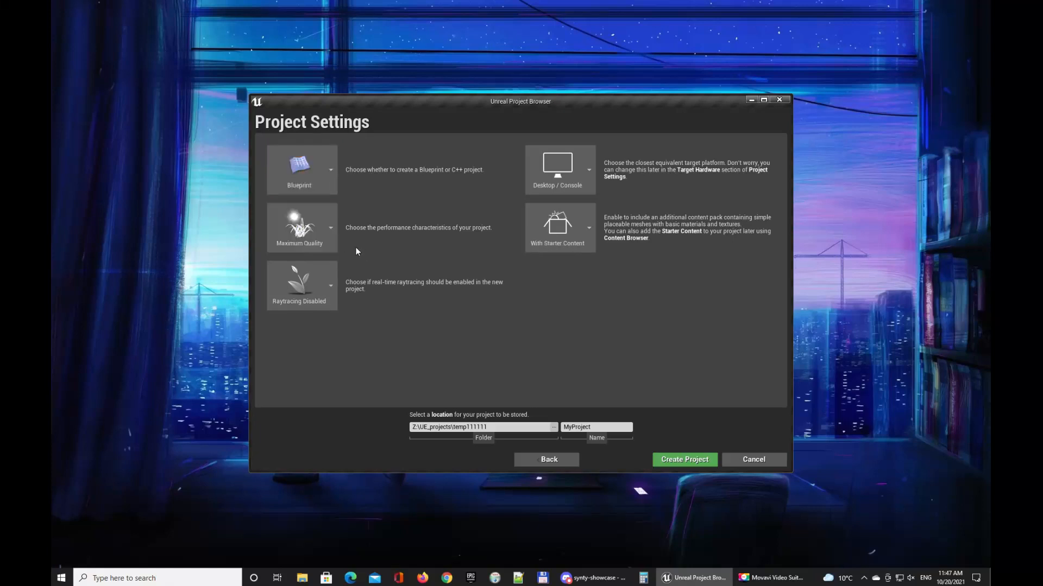
# Step: Review the performance quality and raytracing options available for the new project
pyautogui.click(318, 227)
pyautogui.click(347, 347)
pyautogui.click(328, 286)
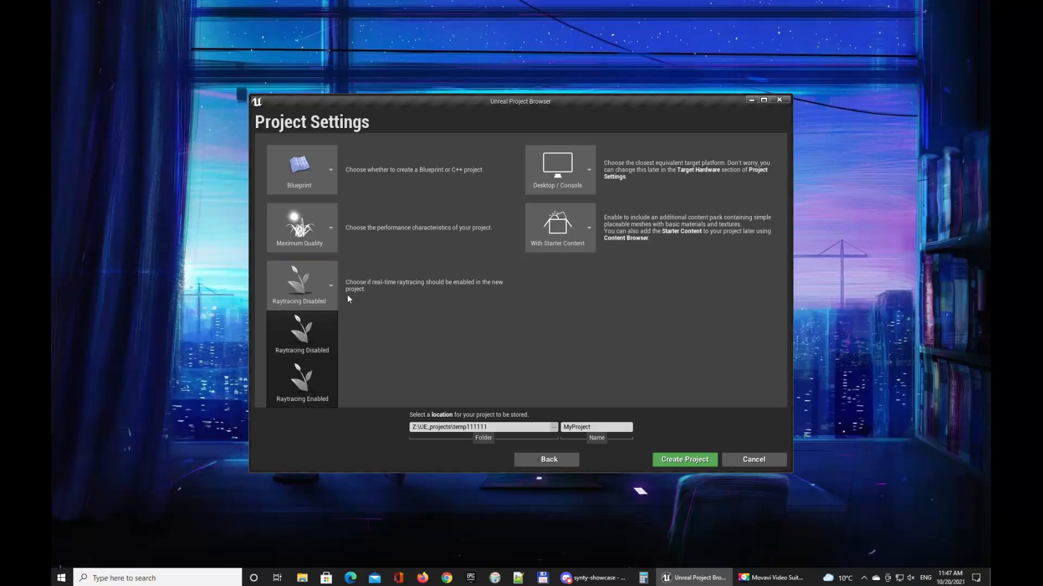
pyautogui.click(380, 324)
# Step: Set the project's storage folder to Z:\UE_projects\temp22222222
pyautogui.click(521, 428)
pyautogui.press('BackSpace')
pyautogui.press('BackSpace')
pyautogui.press('BackSpace')
pyautogui.press('BackSpace')
pyautogui.press('BackSpace')
pyautogui.press('BackSpace')
pyautogui.write('222222222')
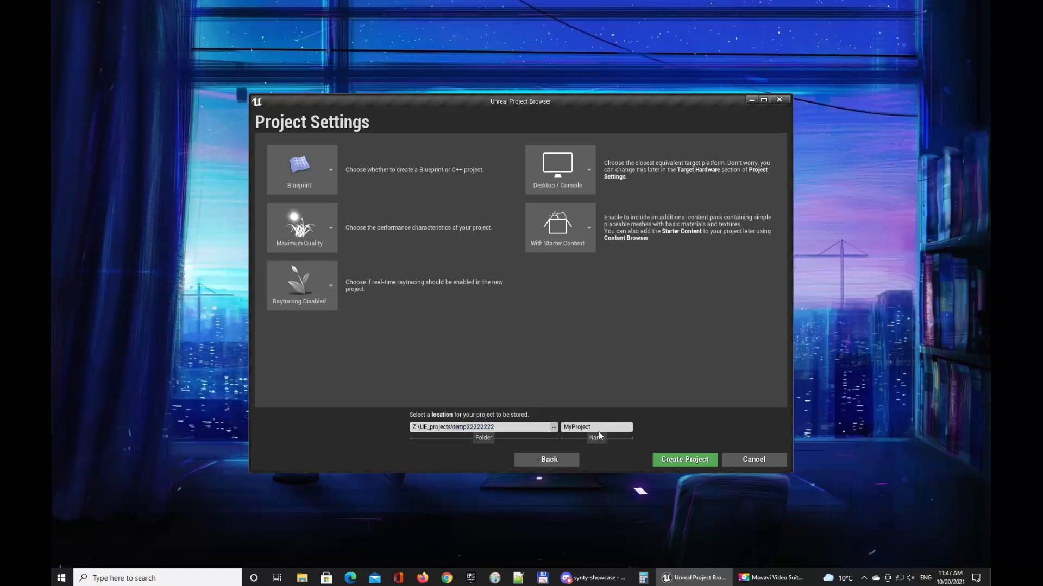
# Step: Create the project under the name MyProject22222222 and dismiss the new plugins notification
pyautogui.write('222222222')
pyautogui.moveTo(467, 428); pyautogui.dragTo(590, 428)
pyautogui.click(621, 429)
pyautogui.press('BackSpace')
pyautogui.click(680, 462)
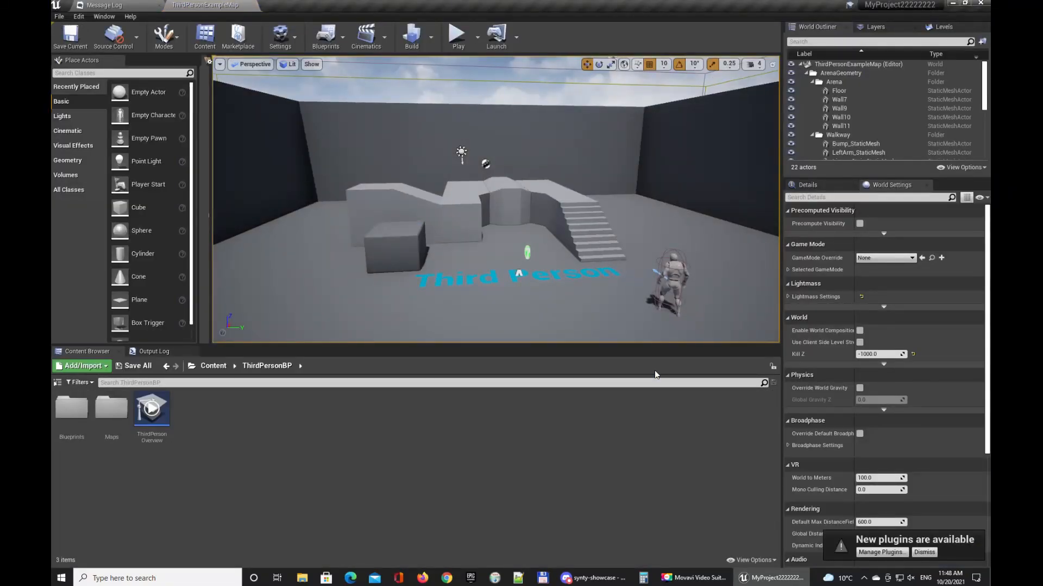
pyautogui.click(925, 553)
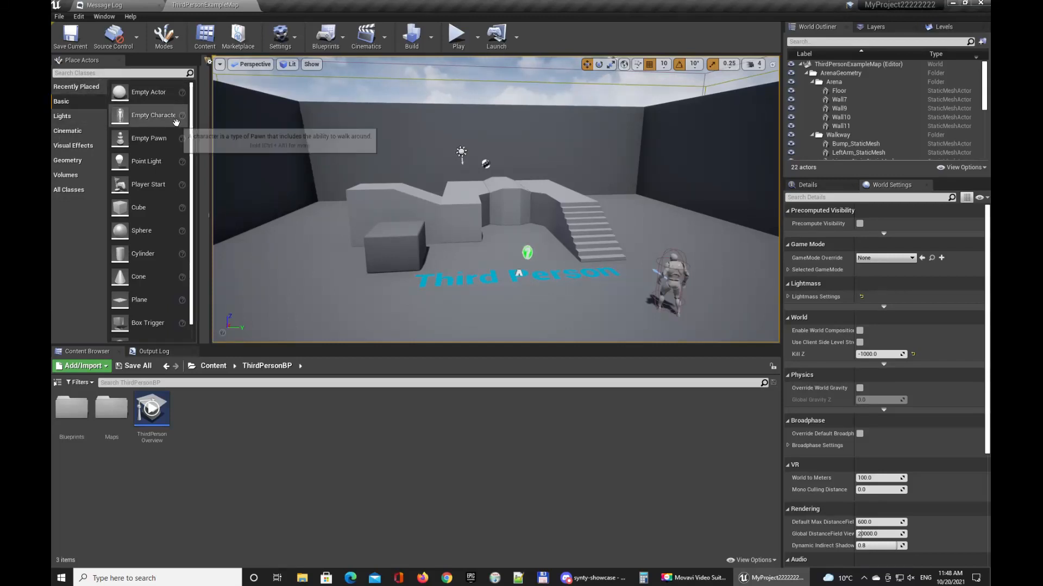
# Step: Look through the placeable actor categories, including Lights, Cinematic, Geometry, Volumes, Basic, Recently Placed and All Classes
pyautogui.click(76, 118)
pyautogui.click(76, 133)
pyautogui.click(86, 160)
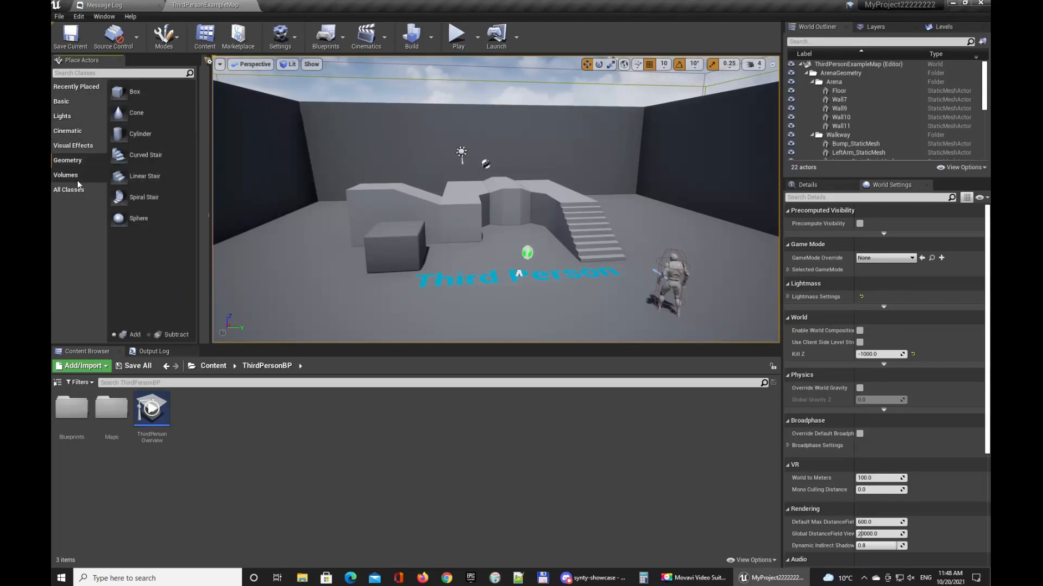
pyautogui.click(77, 176)
pyautogui.click(76, 102)
pyautogui.click(80, 88)
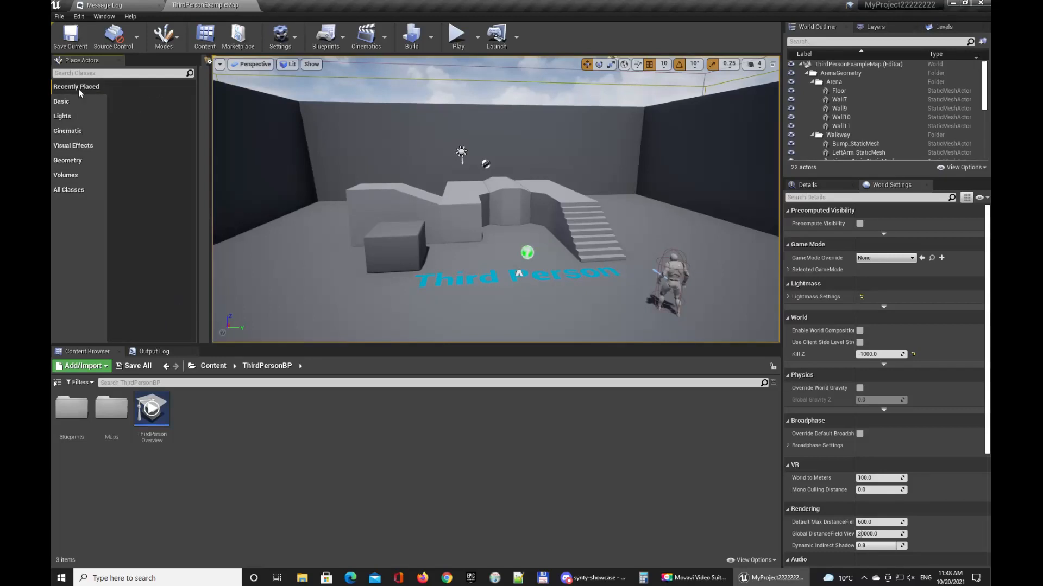
pyautogui.click(75, 190)
# Step: Place a Box geometry brush beside the cube and a Cone brush on the Third Person floor text, leaving both deselected
pyautogui.click(67, 161)
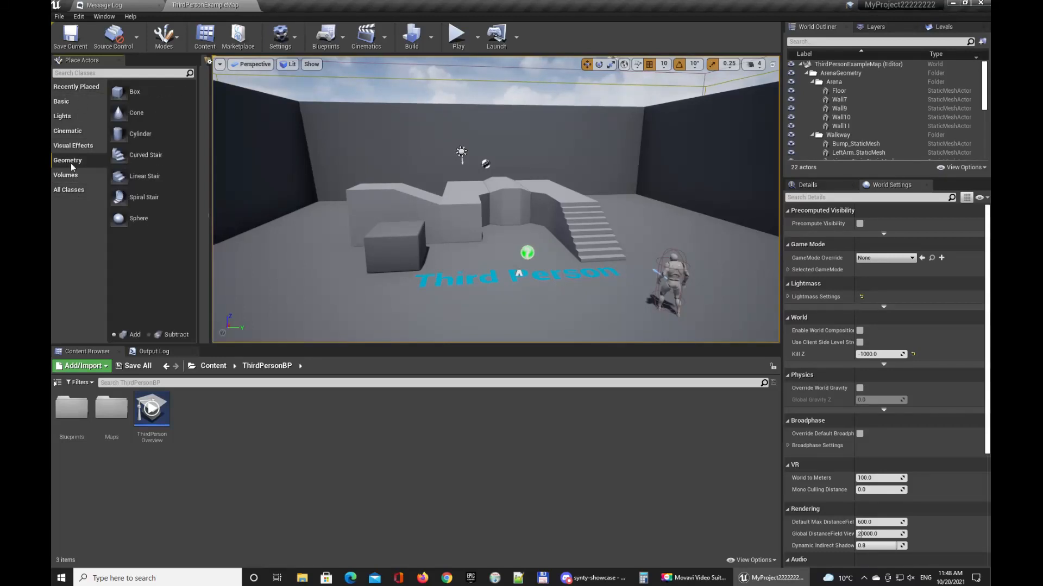
pyautogui.moveTo(135, 92)
pyautogui.mouseDown()
pyautogui.moveTo(263, 213)
pyautogui.moveTo(295, 257)
pyautogui.moveTo(312, 262)
pyautogui.mouseUp()
pyautogui.moveTo(143, 121)
pyautogui.mouseDown()
pyautogui.moveTo(192, 177)
pyautogui.moveTo(353, 280)
pyautogui.moveTo(480, 277)
pyautogui.mouseUp()
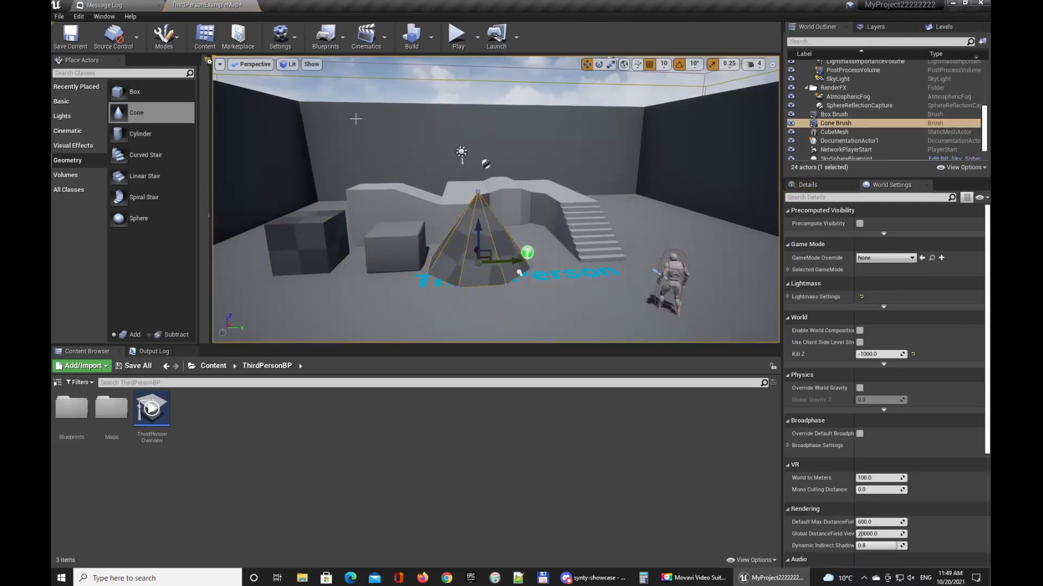
pyautogui.click(421, 166)
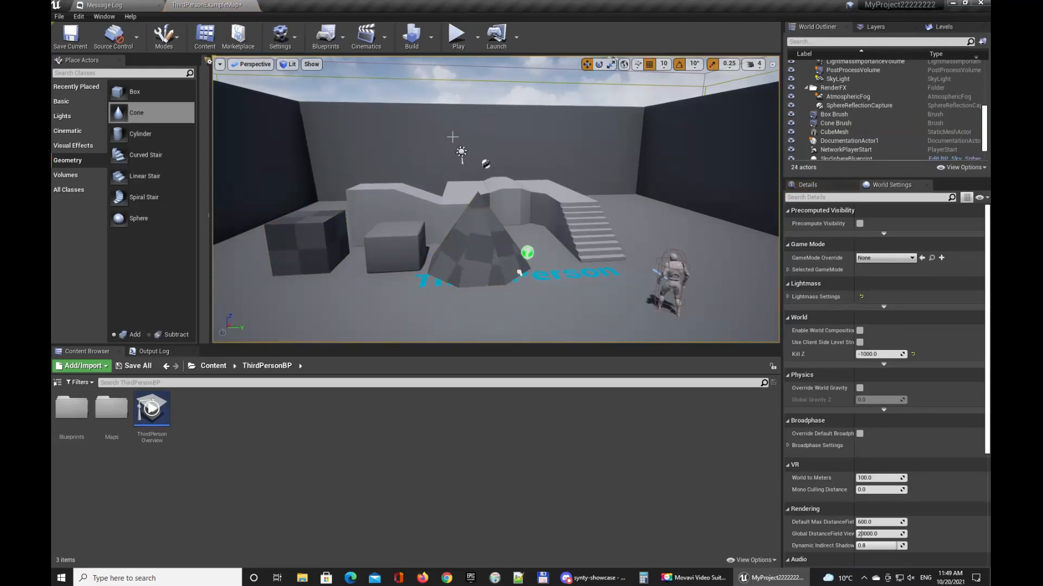
# Step: Delete the box brush and the cone brush from the level
pyautogui.click(341, 229)
pyautogui.press('Delete')
pyautogui.click(471, 267)
pyautogui.press('Delete')
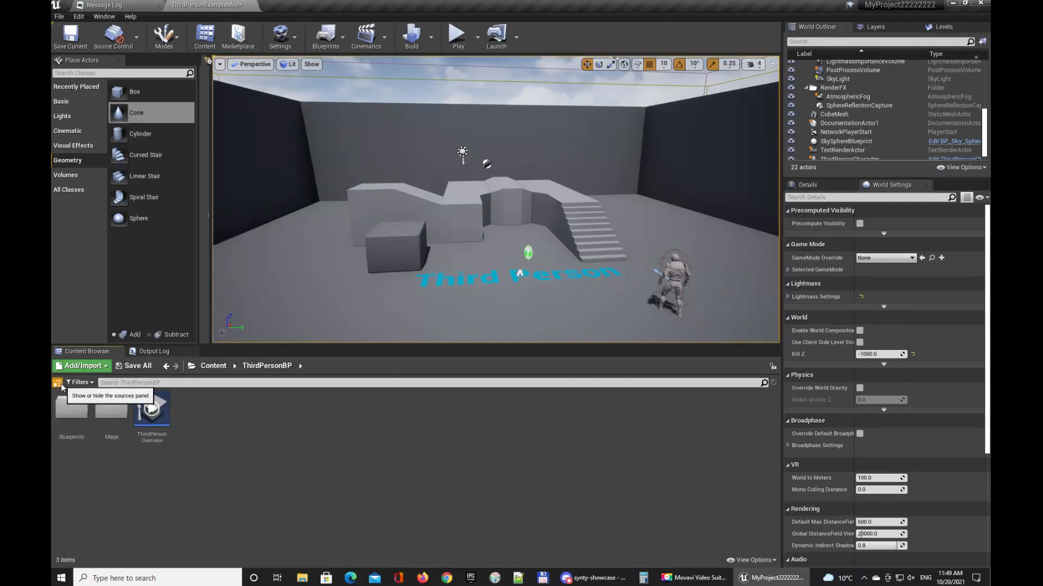
# Step: Show the sources panel of the Content Browser and open the root Content folder
pyautogui.click(57, 382)
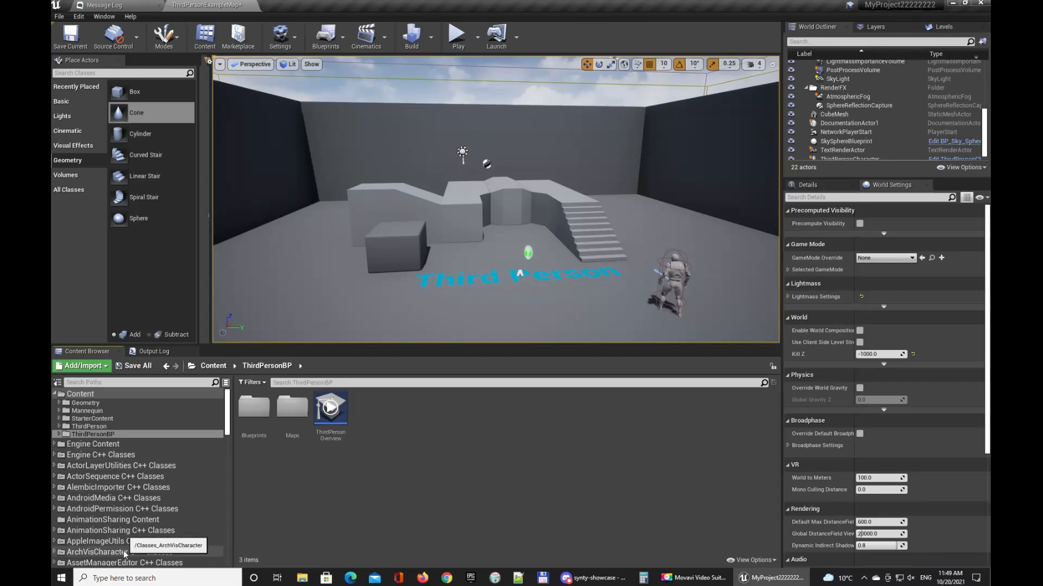
pyautogui.click(86, 396)
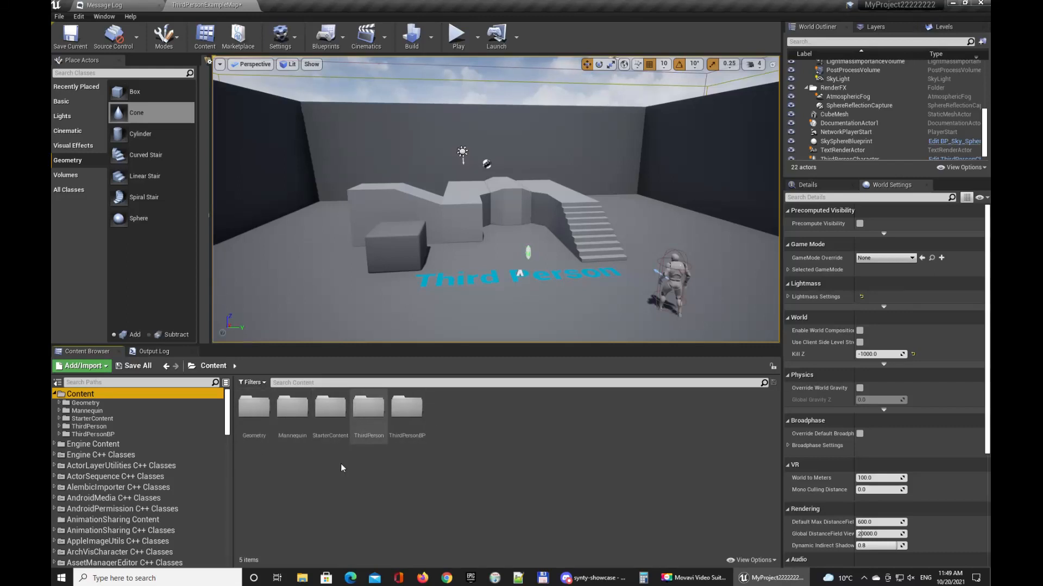
# Step: Examine the subfolders of ThirdPersonBP, ThirdPerson, StarterContent and Mannequin in the folder tree, leaving the folders collapsed
pyautogui.click(59, 435)
pyautogui.click(59, 427)
pyautogui.click(59, 418)
pyautogui.click(59, 411)
pyautogui.click(59, 411)
pyautogui.click(59, 419)
pyautogui.click(60, 427)
pyautogui.click(59, 435)
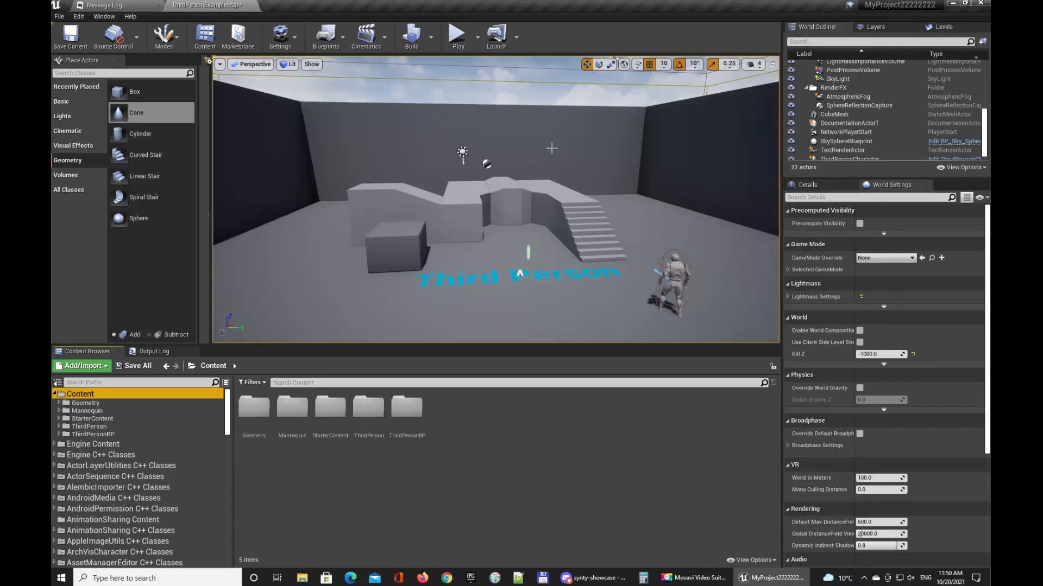
# Step: Inspect the cube, the ramp and the walkway and stair meshes by selecting them in the viewport, ending with nothing selected
pyautogui.moveTo(552, 148); pyautogui.dragTo(552, 148, button='right')
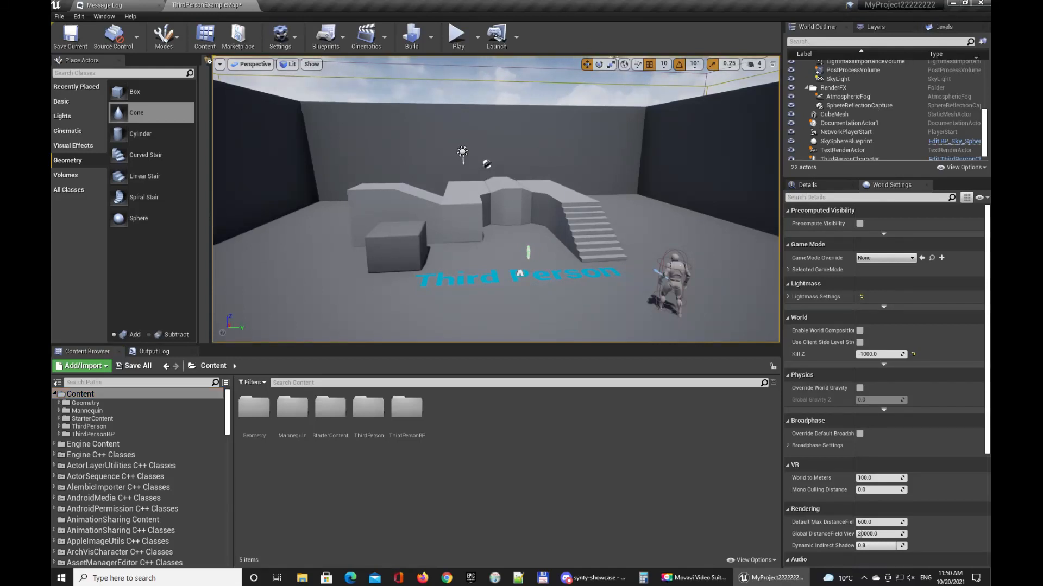
pyautogui.moveTo(552, 148); pyautogui.dragTo(551, 148, button='right')
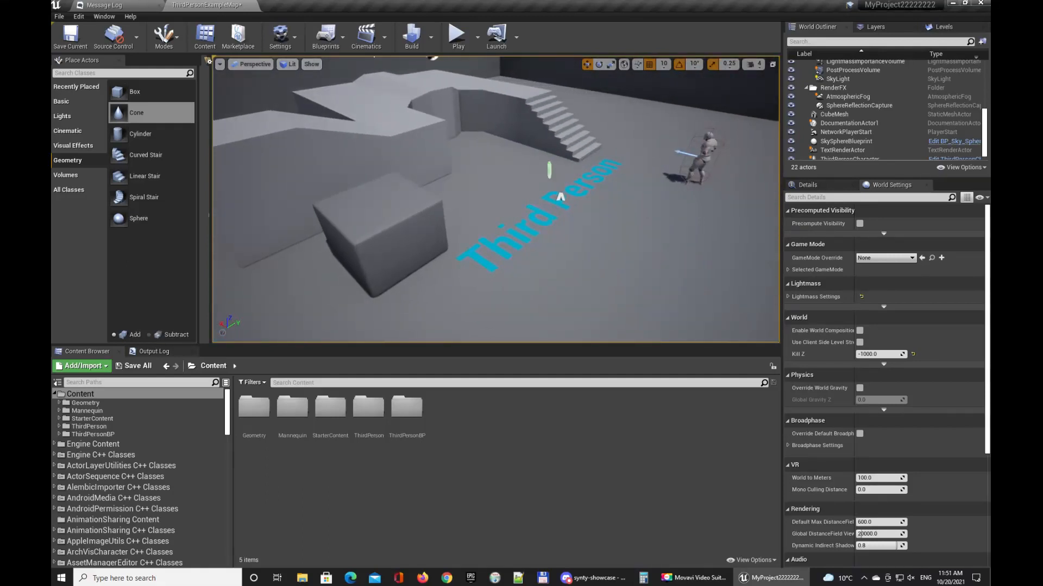
pyautogui.click(392, 215)
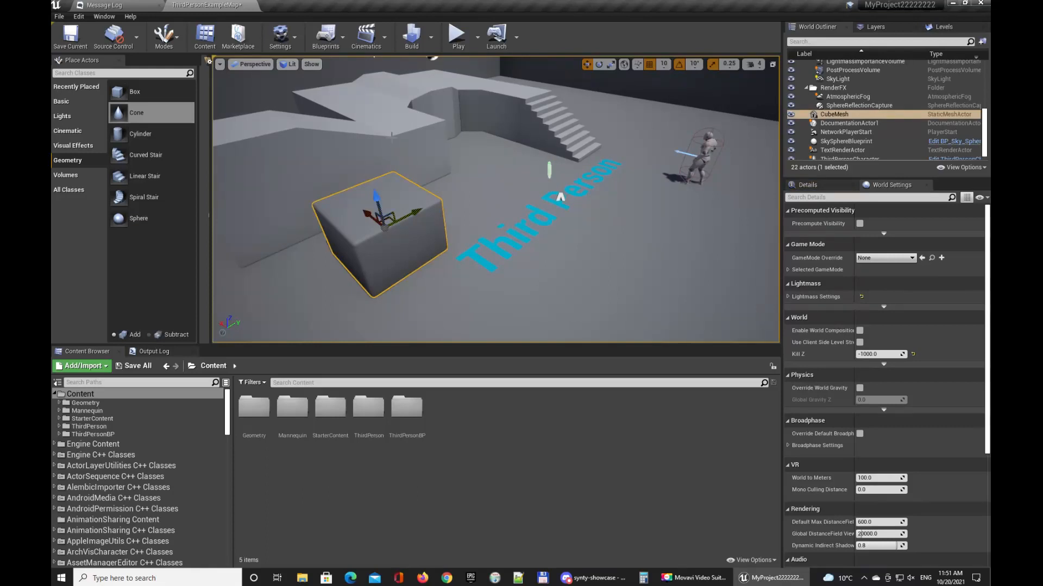
pyautogui.click(392, 138)
pyautogui.moveTo(392, 138); pyautogui.dragTo(392, 138, button='right')
pyautogui.click(376, 138)
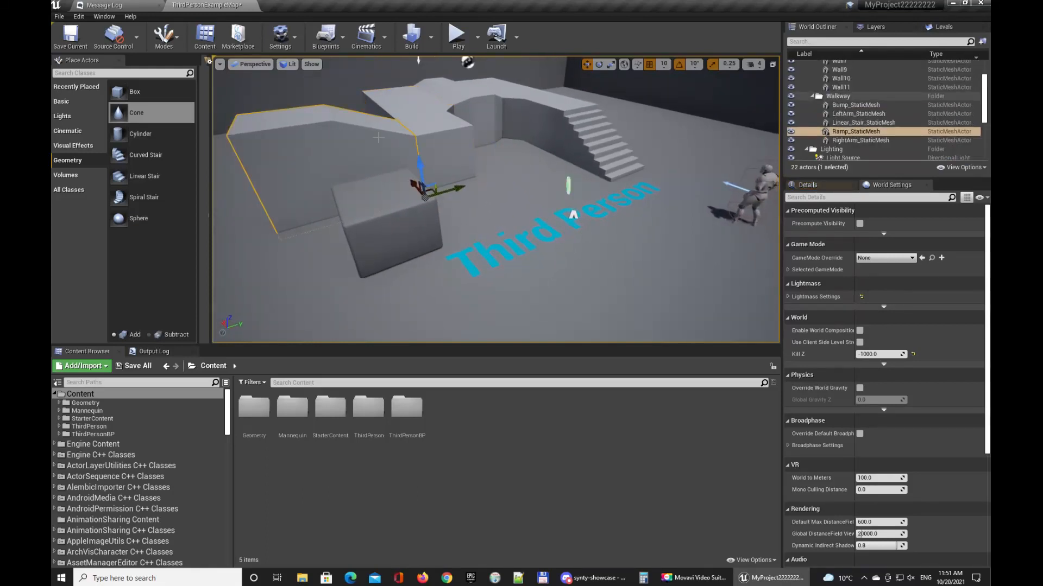
pyautogui.click(434, 122)
pyautogui.click(483, 105)
pyautogui.click(546, 113)
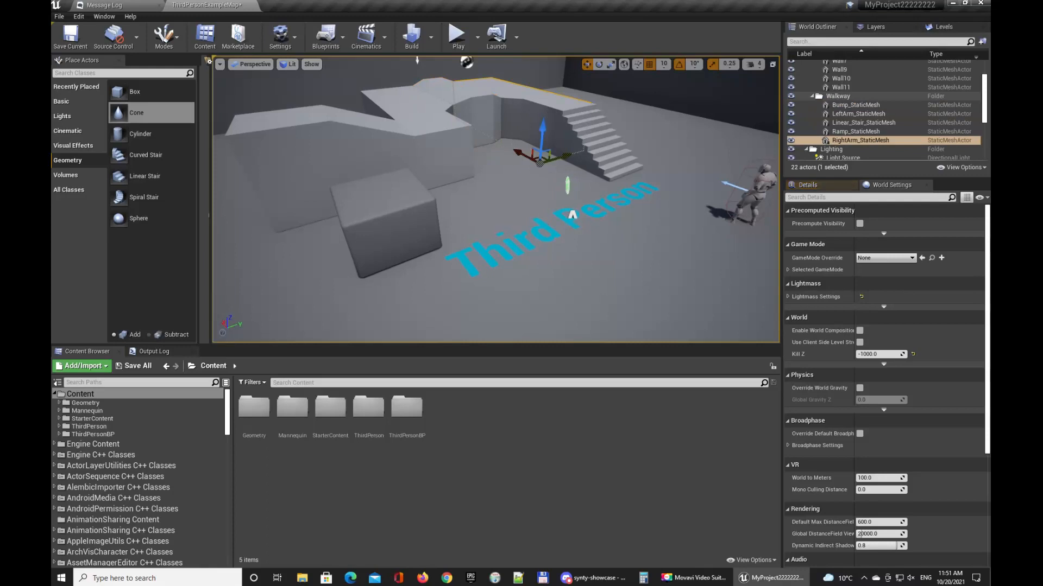
pyautogui.click(609, 152)
pyautogui.press('Escape')
# Step: Inspect the third-person character and its camera preview from a closer viewpoint in the arena
pyautogui.moveTo(610, 153)
pyautogui.mouseDown(button='right')
pyautogui.moveTo(674, 158)
pyautogui.moveTo(619, 162)
pyautogui.moveTo(641, 174)
pyautogui.moveTo(602, 158)
pyautogui.mouseUp(button='right')
pyautogui.click(490, 155)
pyautogui.moveTo(490, 154); pyautogui.dragTo(570, 183, button='right')
pyautogui.press('s')
pyautogui.press('Escape')
pyautogui.click(482, 191)
pyautogui.press('Escape')
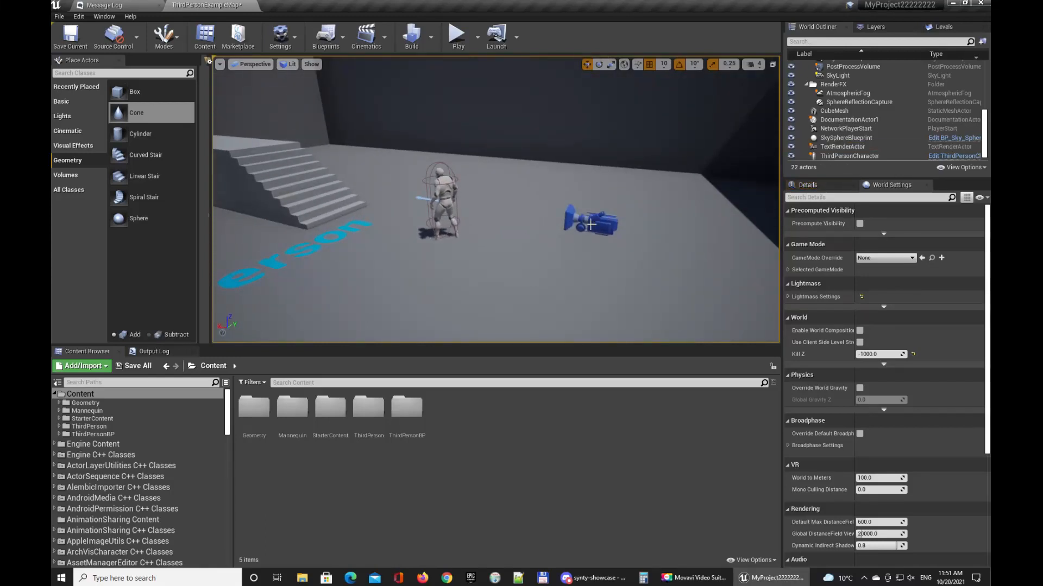
pyautogui.click(455, 194)
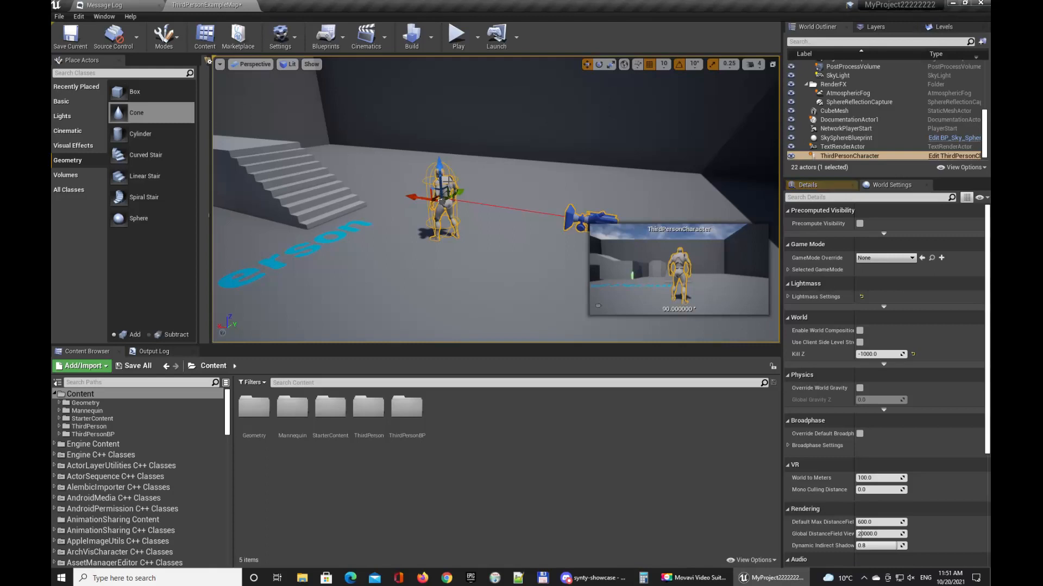
pyautogui.moveTo(449, 182); pyautogui.dragTo(457, 185, button='right')
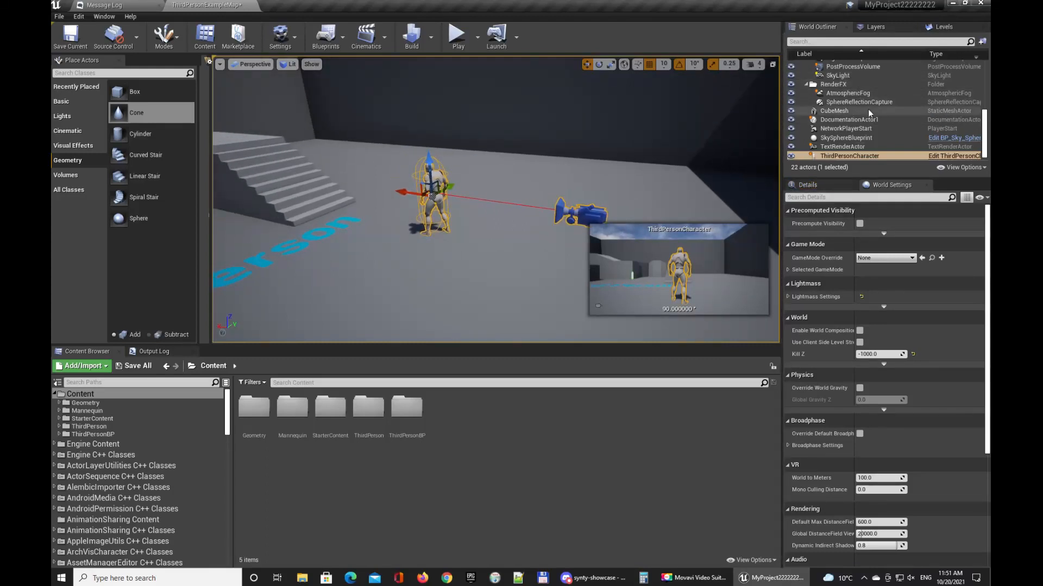
# Step: Hide and show the ArenaGeometry folder and its Arena subfolder in the World Outliner
pyautogui.scroll(5, 868, 109)
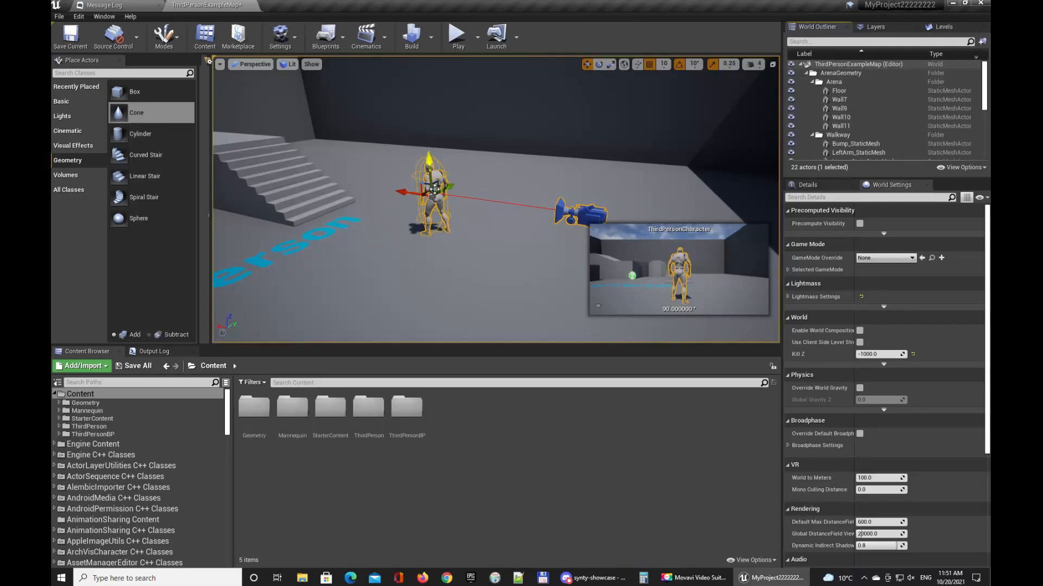
pyautogui.press('s')
pyautogui.moveTo(741, 91)
pyautogui.mouseDown(button='right')
pyautogui.moveTo(700, 95)
pyautogui.moveTo(706, 122)
pyautogui.moveTo(741, 91)
pyautogui.mouseUp(button='right')
pyautogui.click(792, 74)
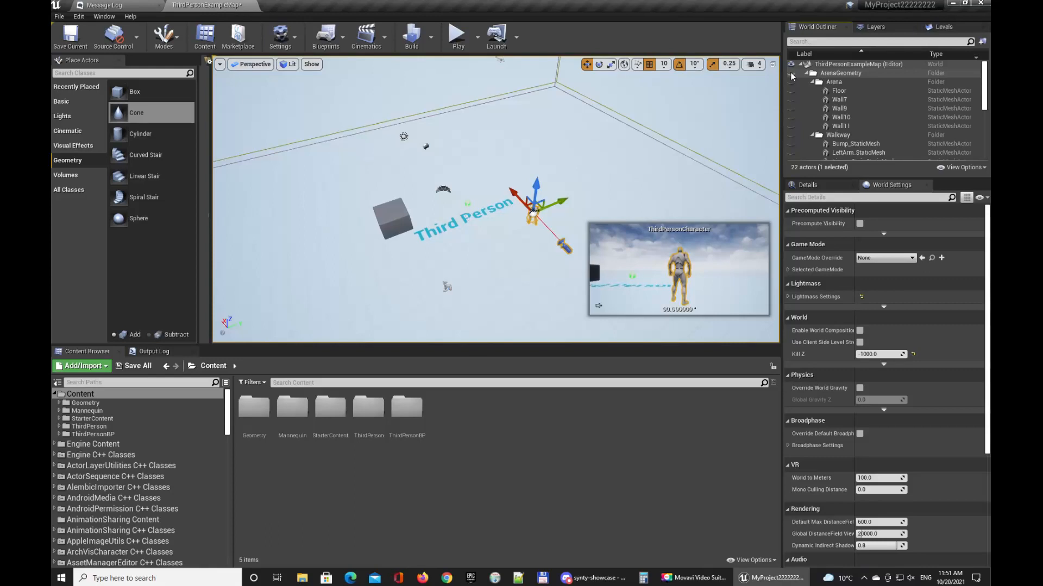
pyautogui.click(791, 74)
pyautogui.click(791, 75)
pyautogui.click(791, 74)
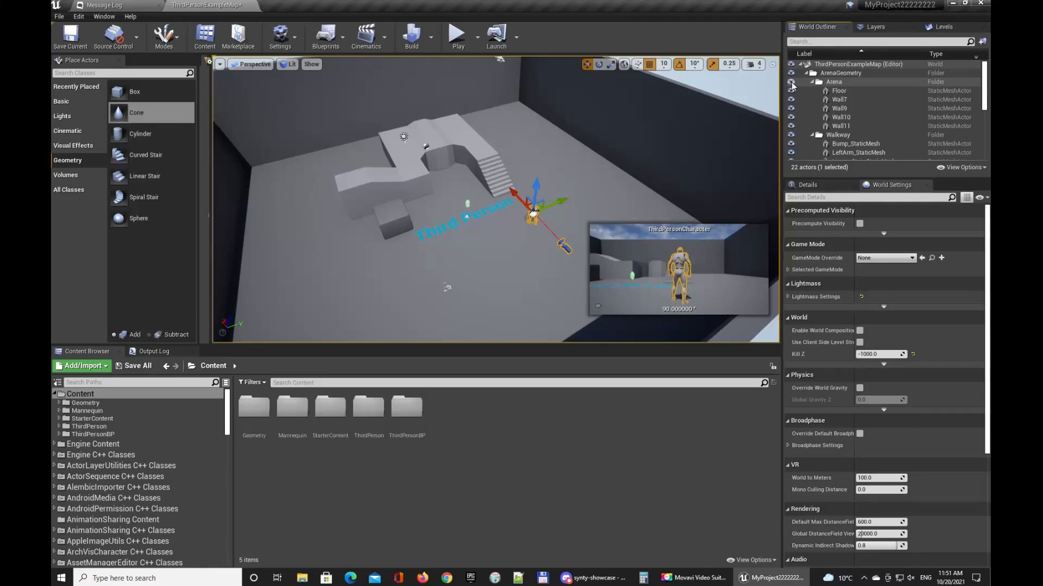
pyautogui.click(791, 82)
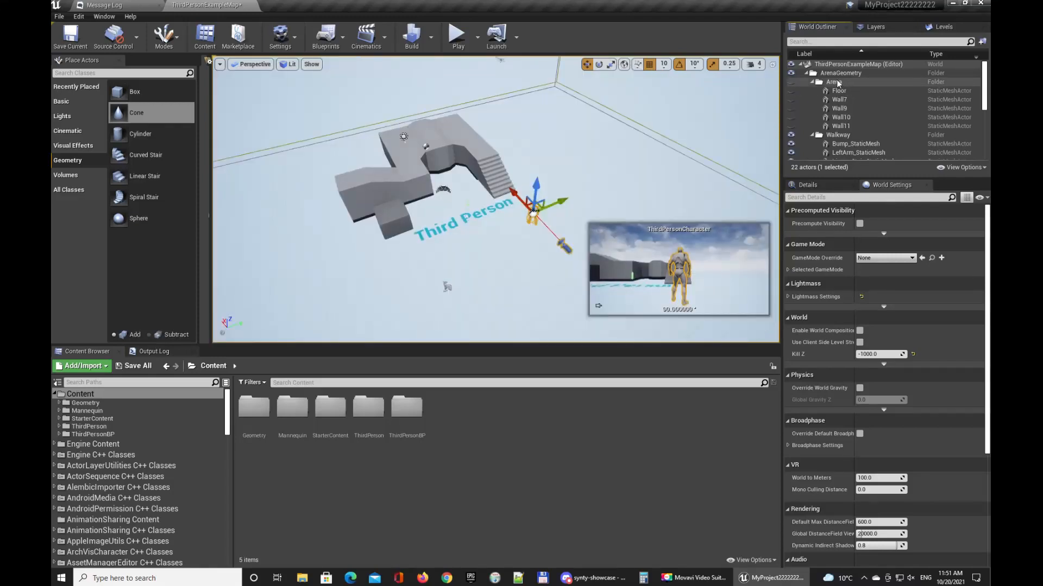
pyautogui.click(791, 82)
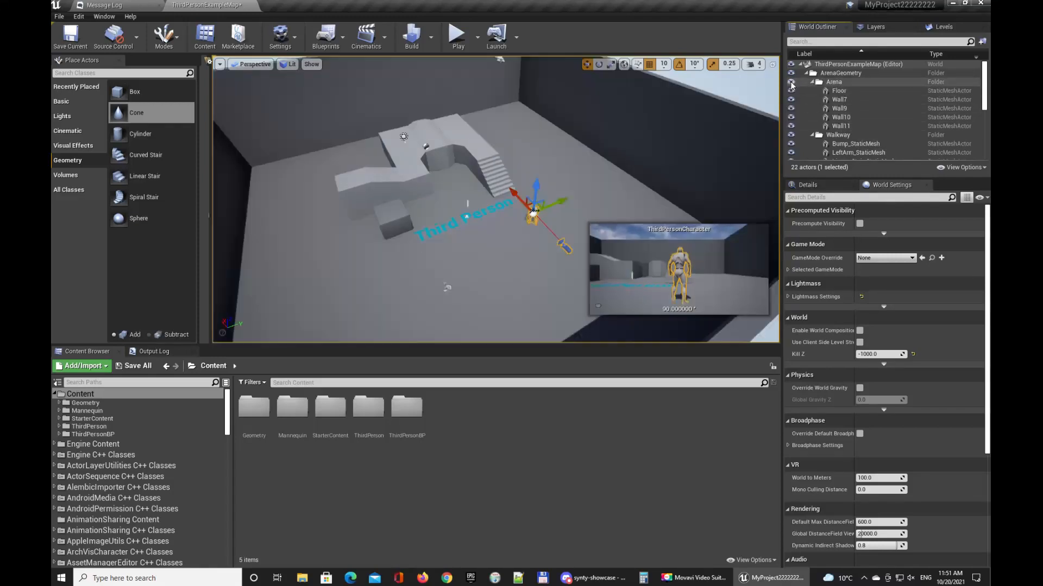
# Step: Inspect the ThirdPersonExampleMap entry, the Floor, Wall10 and the Arena folder by selecting them in the World Outliner
pyautogui.click(832, 66)
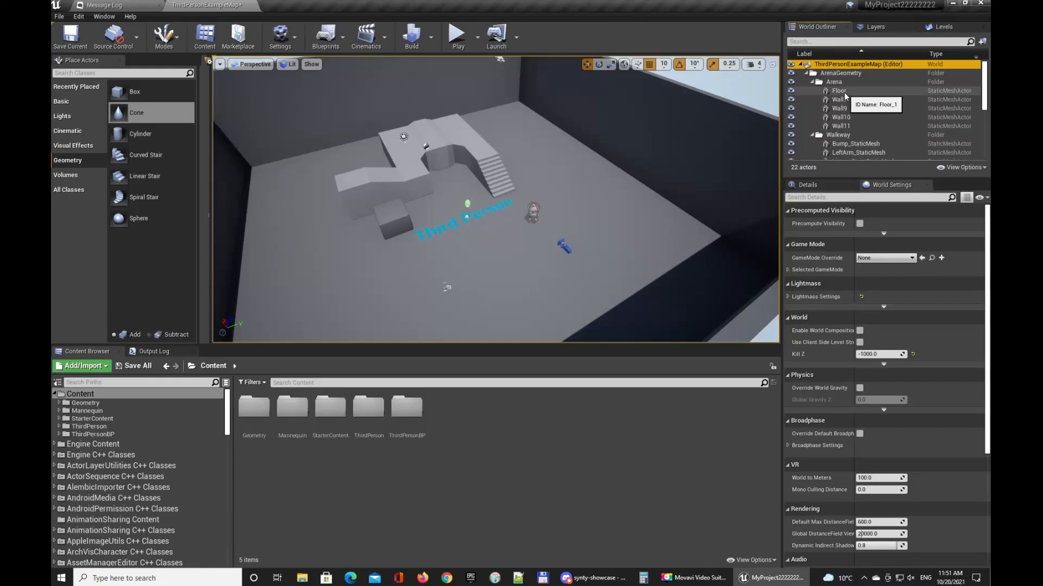
pyautogui.click(839, 91)
pyautogui.click(841, 116)
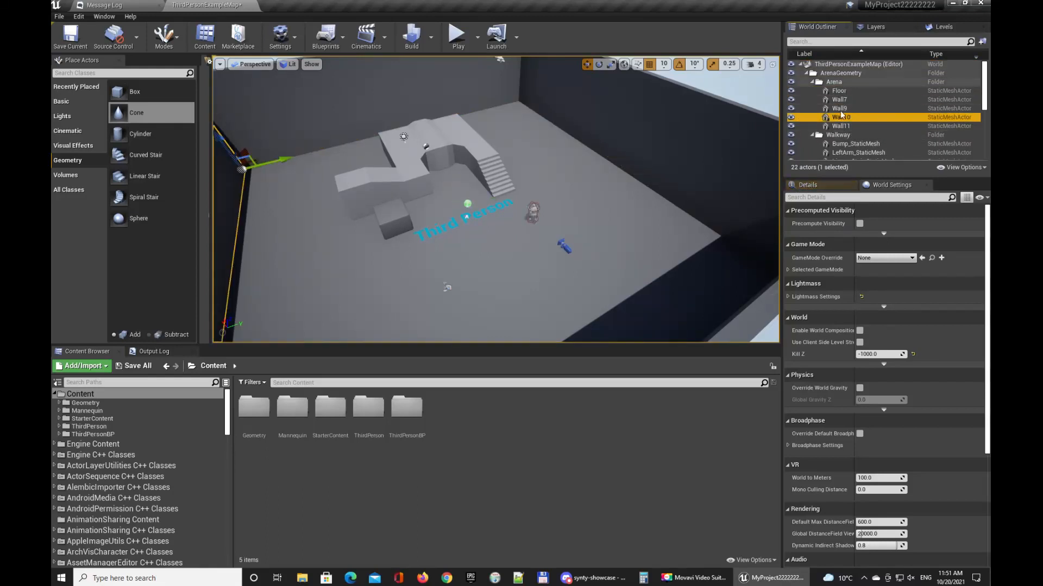
pyautogui.click(834, 82)
pyautogui.click(827, 64)
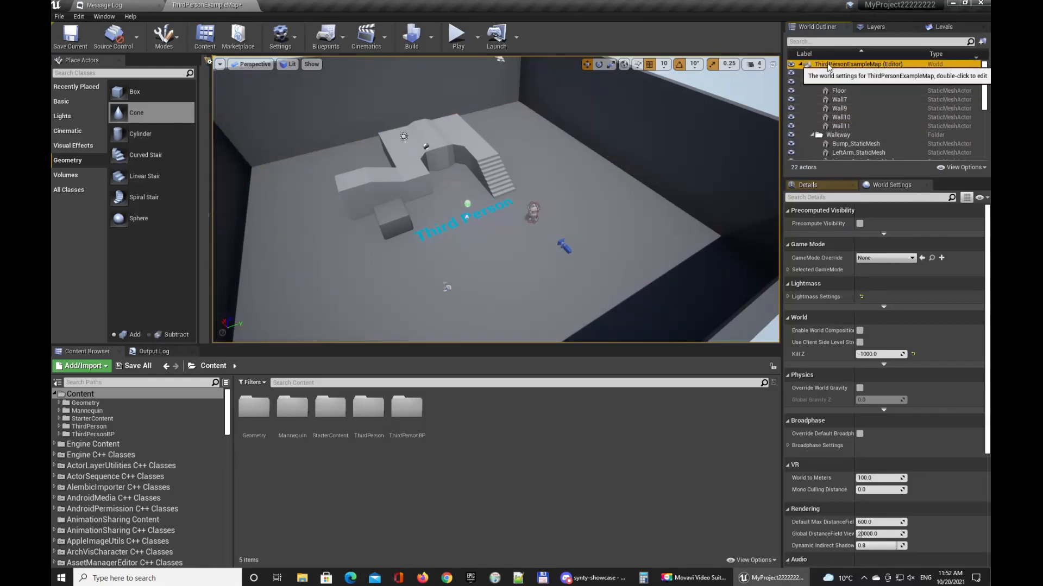
# Step: View the context options of ThirdPersonExampleMap and expand its Selected GameMode classes in the World Settings
pyautogui.rightClick(827, 65)
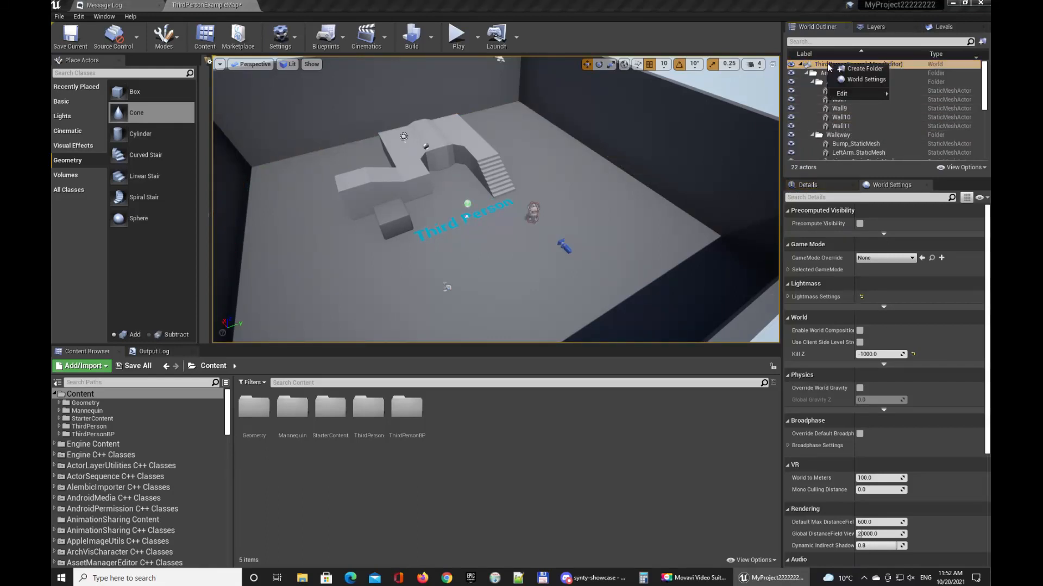
pyautogui.click(862, 63)
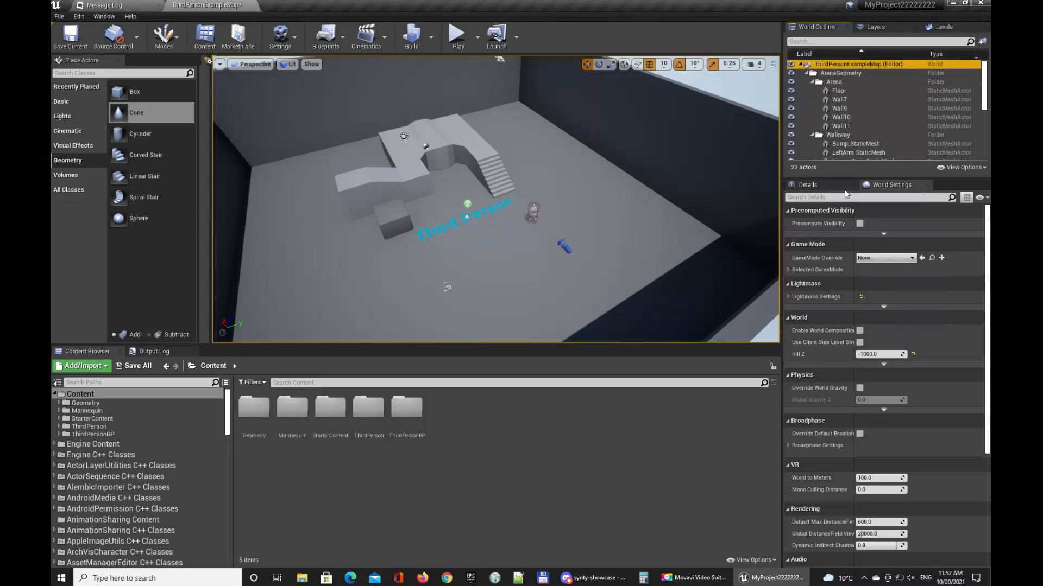
pyautogui.click(787, 270)
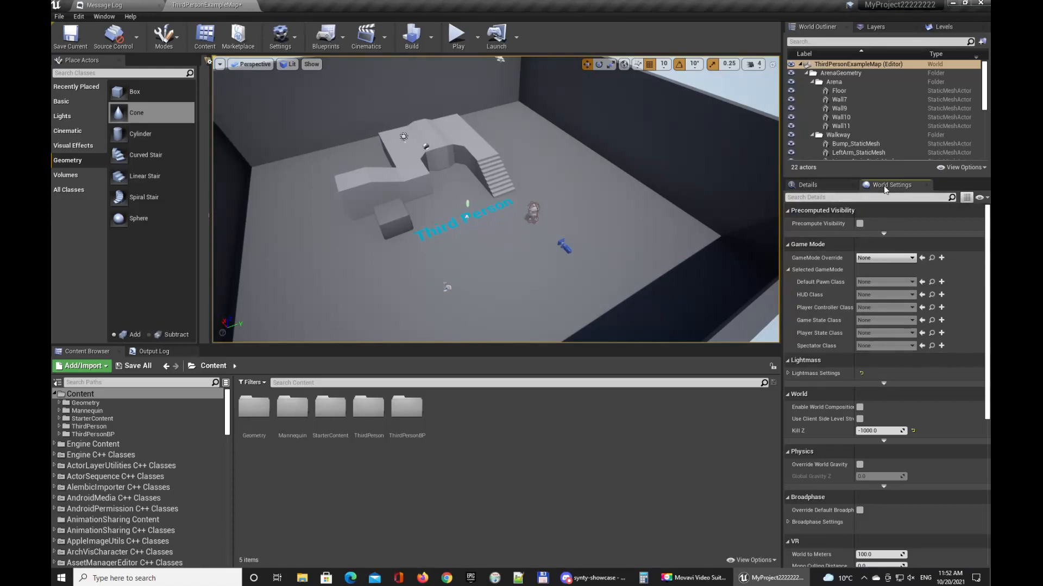
# Step: Inspect the Details properties of the cube, ramp, bump, walkway arm, linear stair and third-person character by selecting each one
pyautogui.click(820, 187)
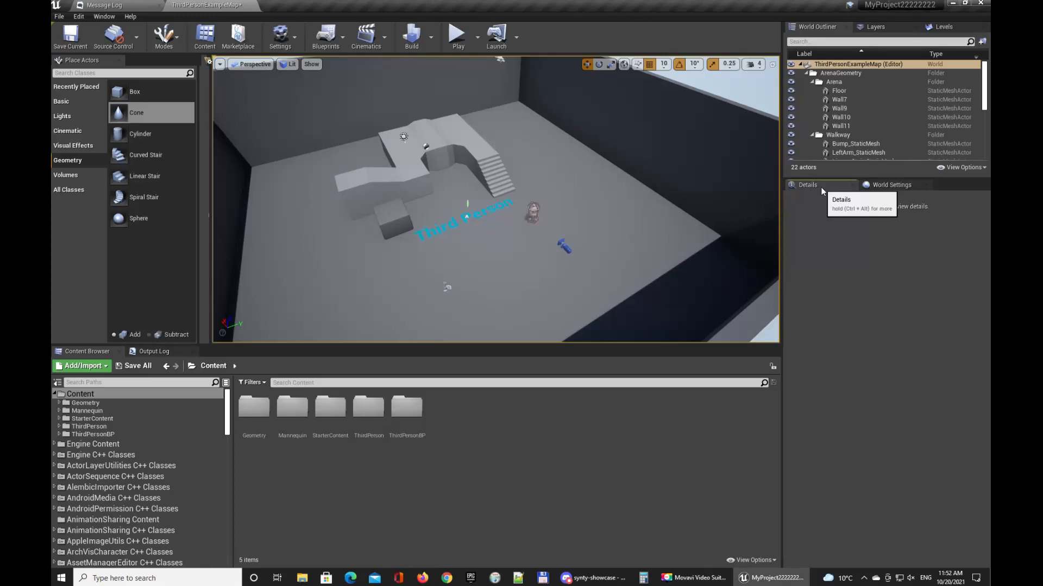
pyautogui.click(393, 211)
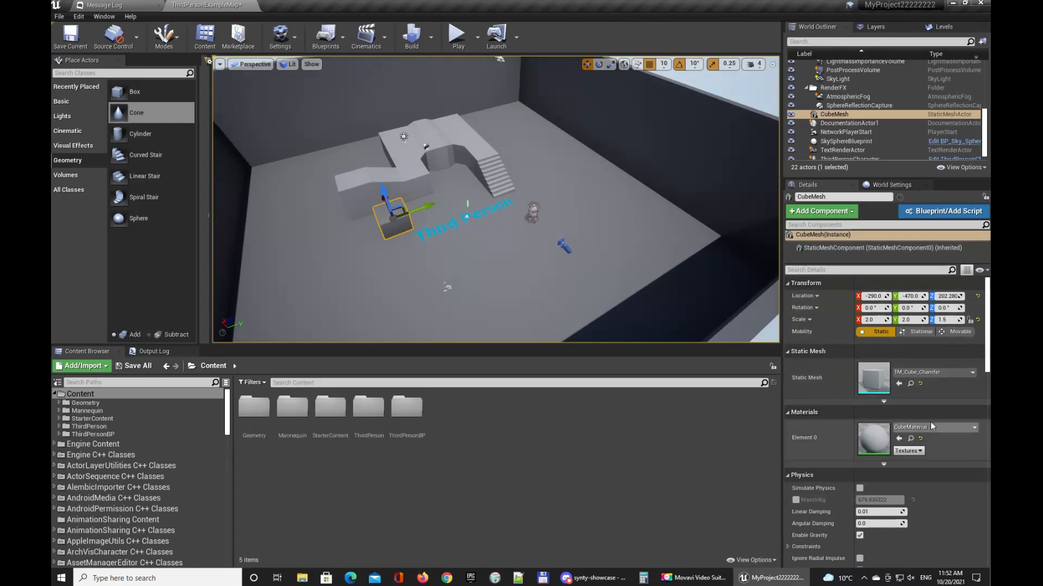
pyautogui.click(357, 175)
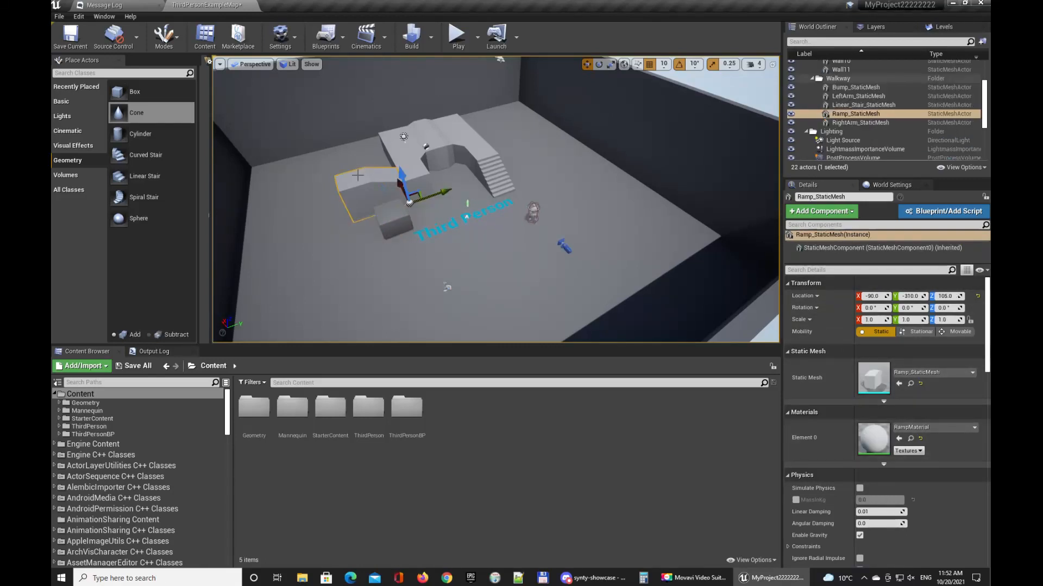
pyautogui.click(428, 137)
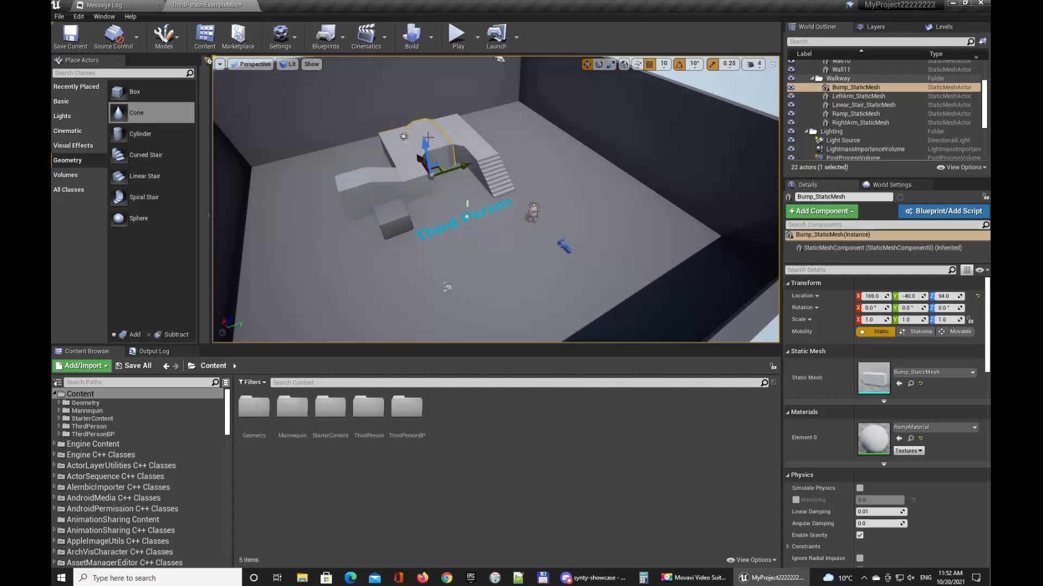
pyautogui.click(470, 141)
pyautogui.click(500, 184)
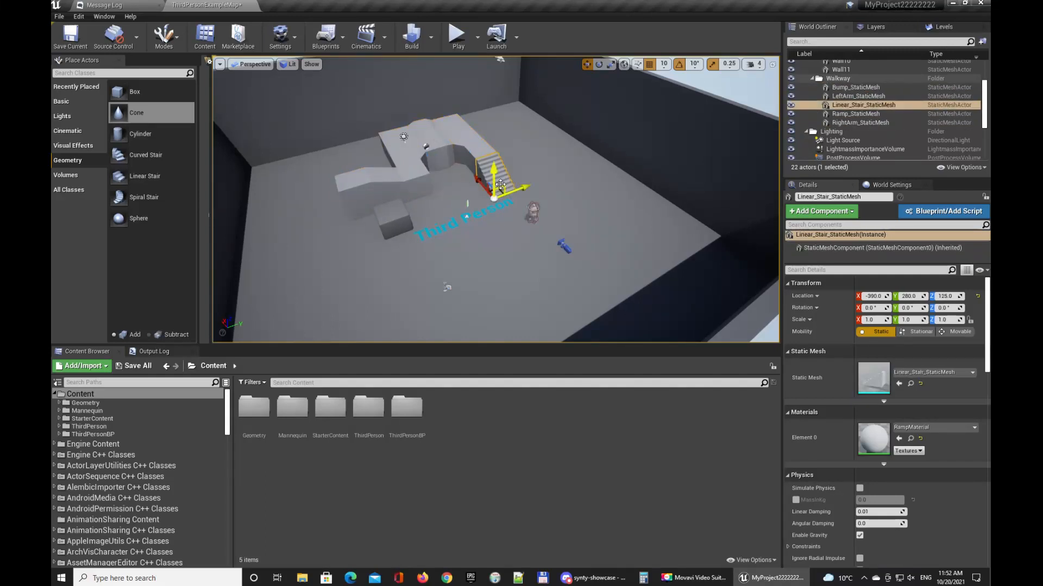
pyautogui.click(532, 213)
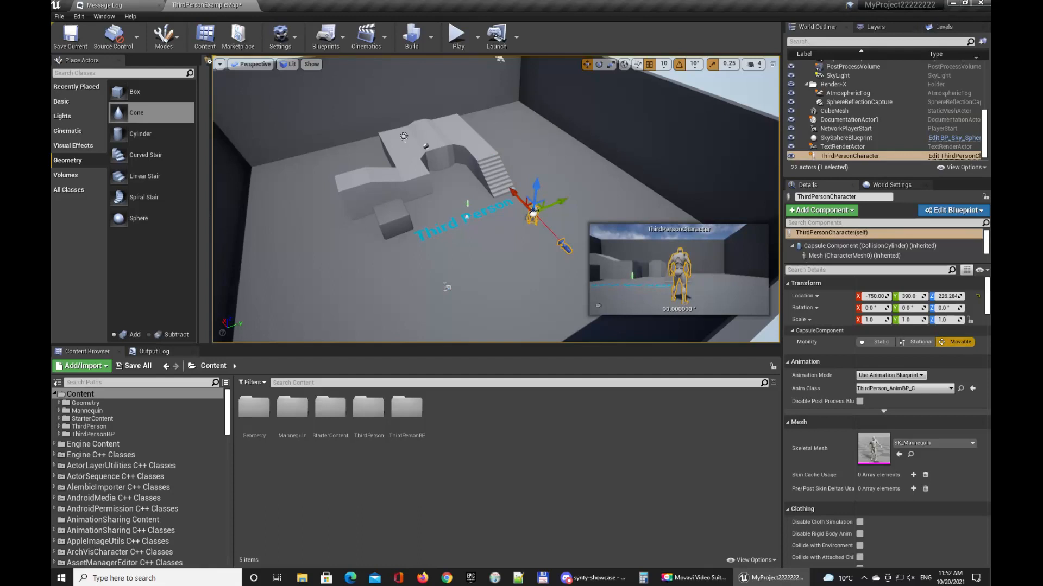
pyautogui.click(535, 266)
pyautogui.click(356, 181)
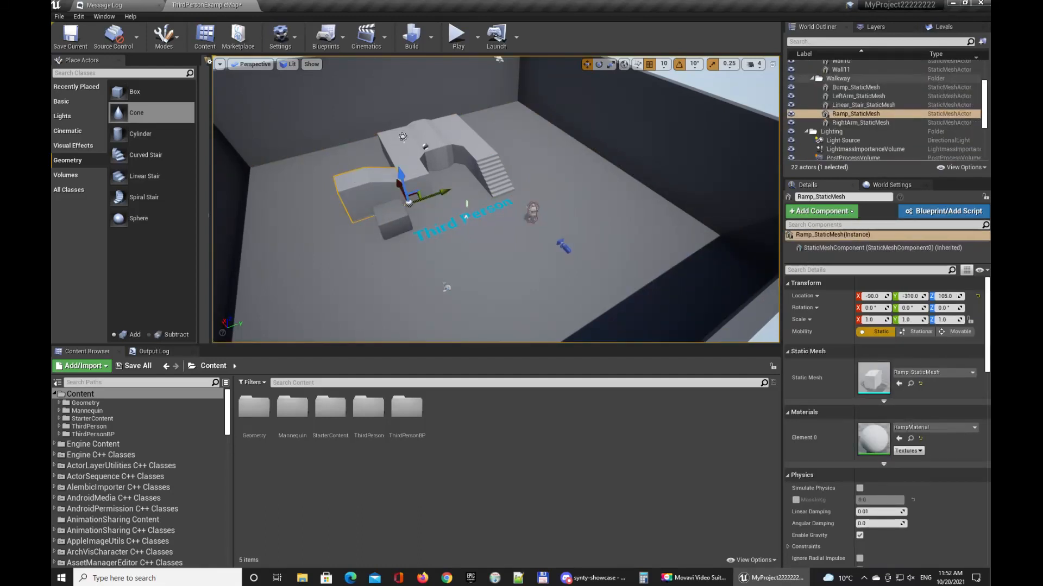
pyautogui.click(425, 146)
pyautogui.click(434, 142)
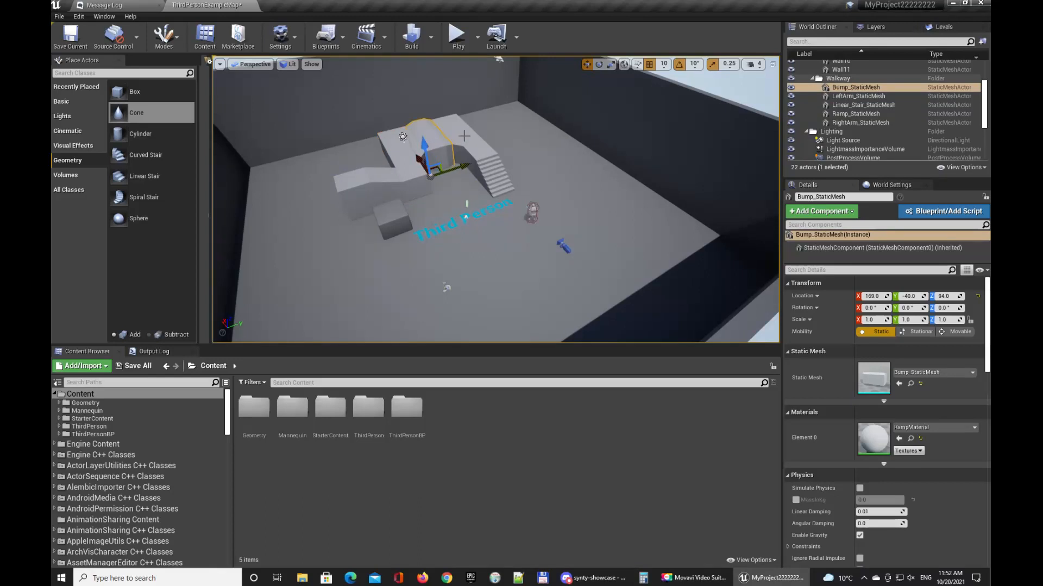
pyautogui.click(464, 135)
# Step: Move the cube to location X -570, Y -737, Z 236 and view it from closer up
pyautogui.click(396, 215)
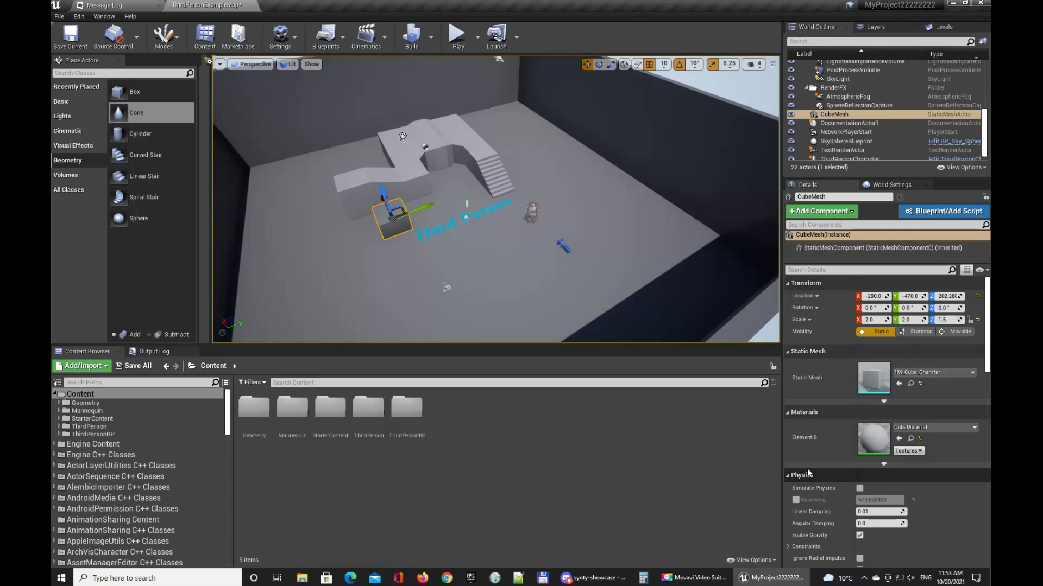
pyautogui.moveTo(543, 217); pyautogui.dragTo(597, 206, button='right')
pyautogui.press('w')
pyautogui.press('a')
pyautogui.press('w')
pyautogui.press('s')
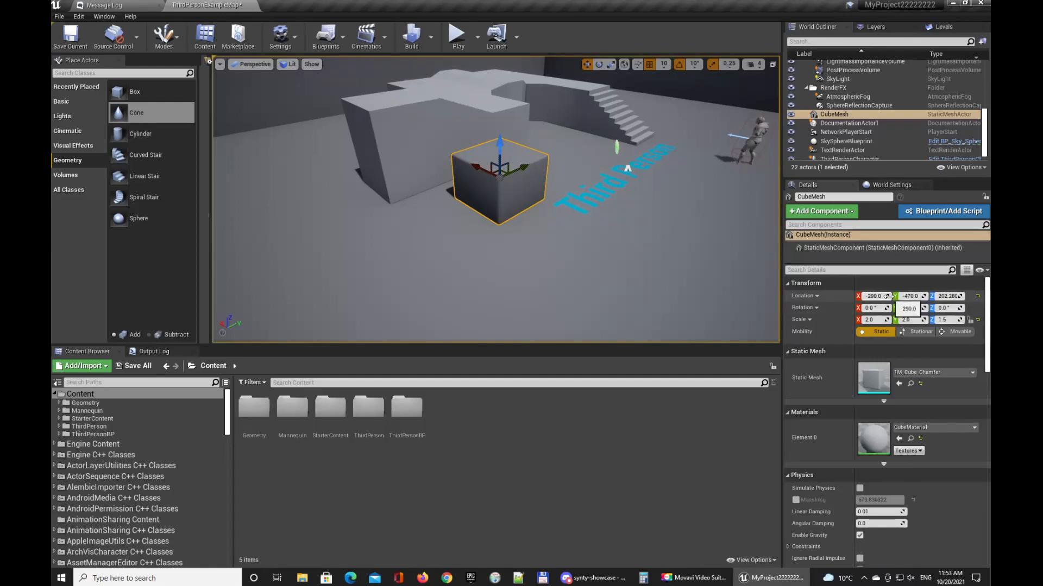
pyautogui.moveTo(874, 297); pyautogui.dragTo(721, 297)
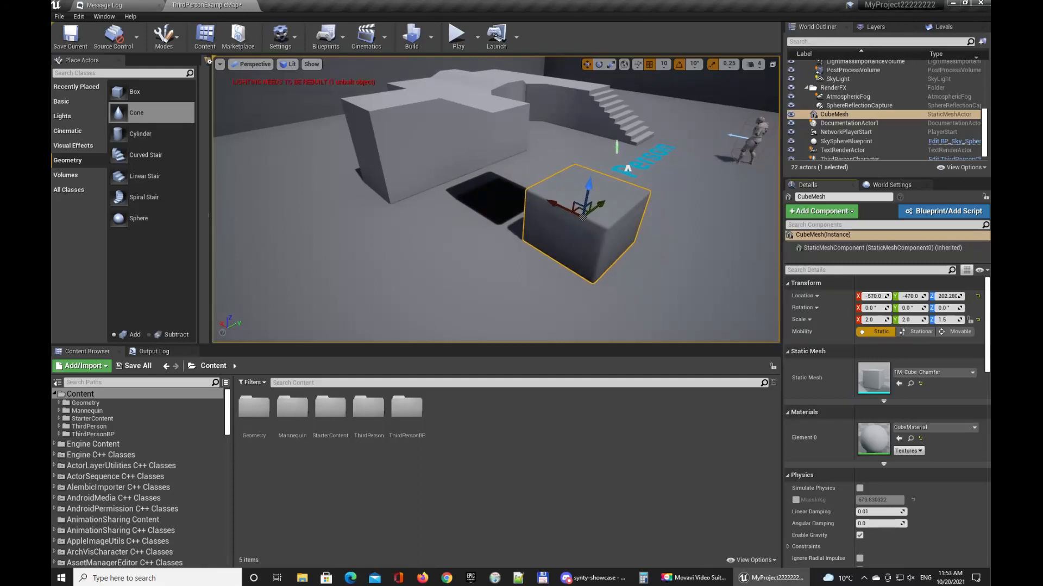
pyautogui.moveTo(910, 297); pyautogui.dragTo(766, 296)
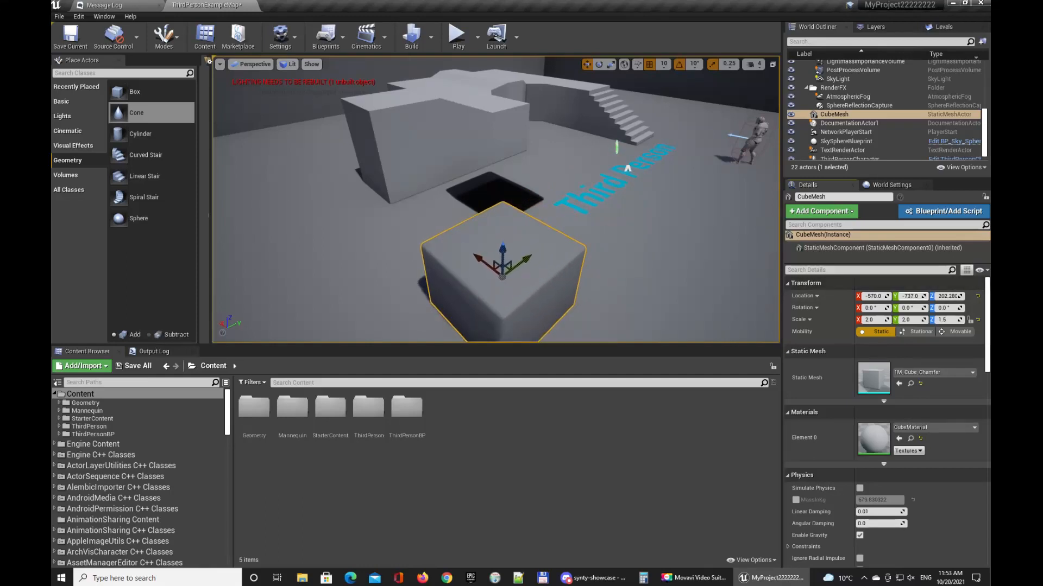
pyautogui.moveTo(948, 297)
pyautogui.mouseDown()
pyautogui.moveTo(1021, 296)
pyautogui.moveTo(919, 296)
pyautogui.moveTo(942, 296)
pyautogui.mouseUp()
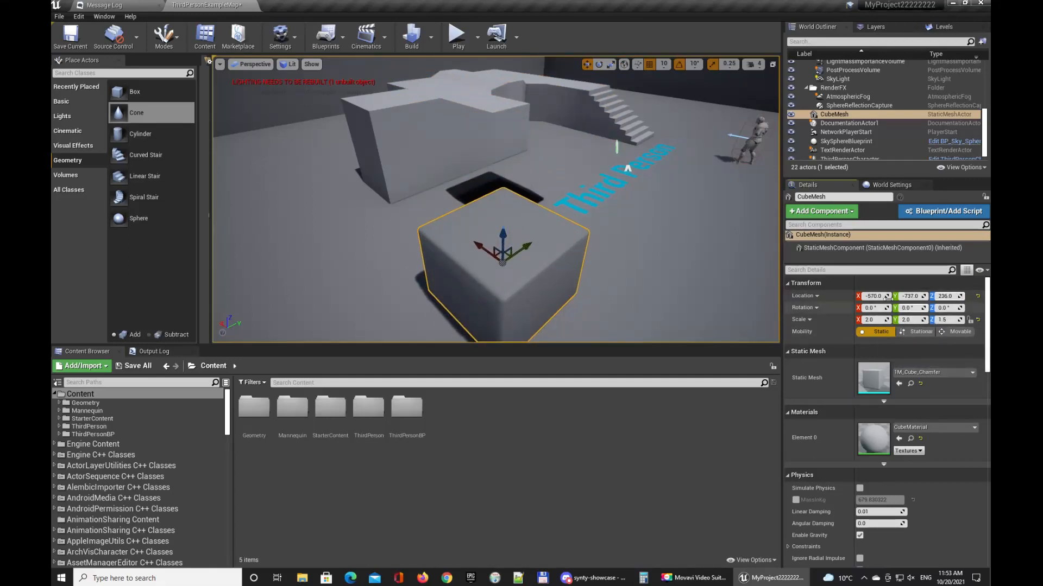
# Step: Move the cube to X -204, rotate it to about 57.6°, 25.2°, 57.6° and scale it to 2.0575, 2.08, 2.1725
pyautogui.moveTo(874, 296); pyautogui.dragTo(960, 308)
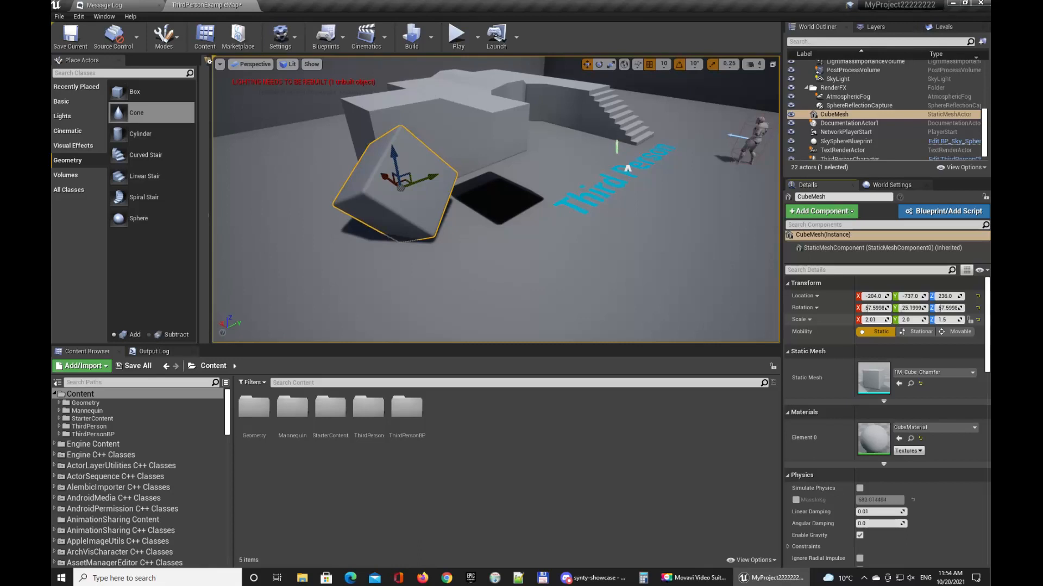
pyautogui.moveTo(886, 320); pyautogui.dragTo(976, 320)
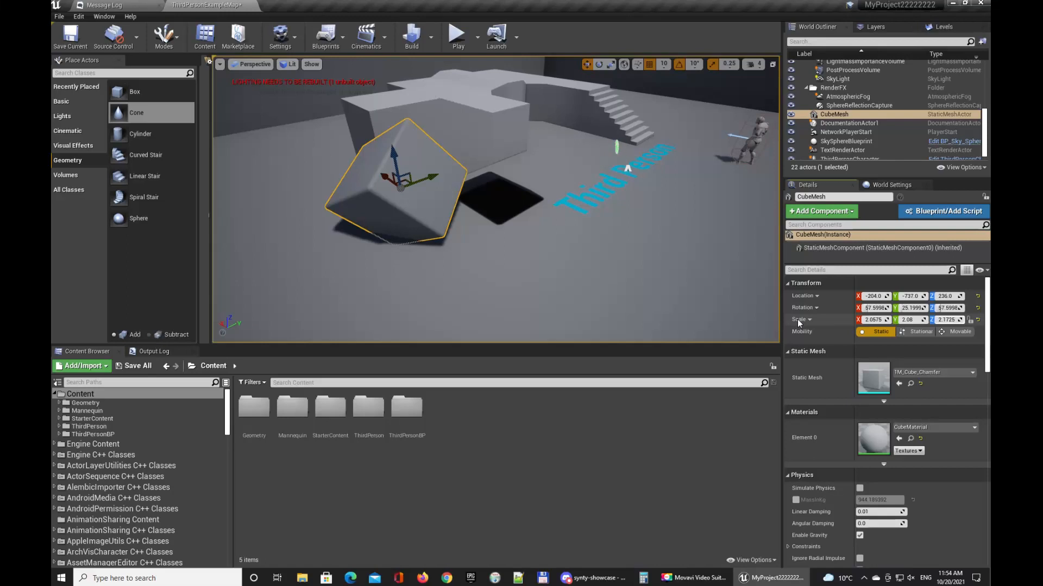
# Step: Reset the cube's rotation to zero and stretch it vertically to a Z scale of about 5.63
pyautogui.click(978, 308)
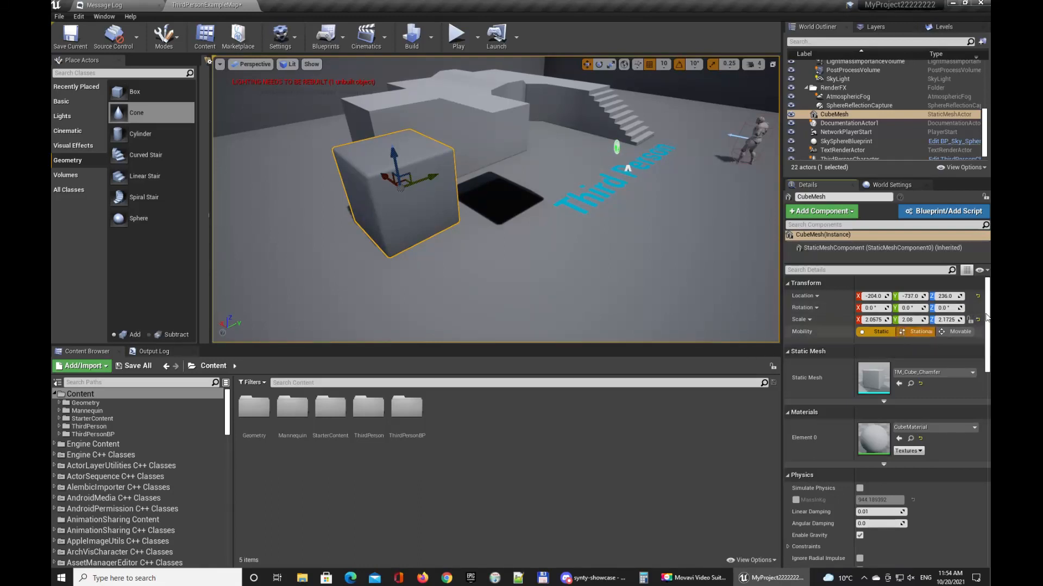
pyautogui.moveTo(947, 320); pyautogui.dragTo(1025, 320)
pyautogui.moveTo(543, 238); pyautogui.dragTo(534, 218, button='right')
pyautogui.press('s')
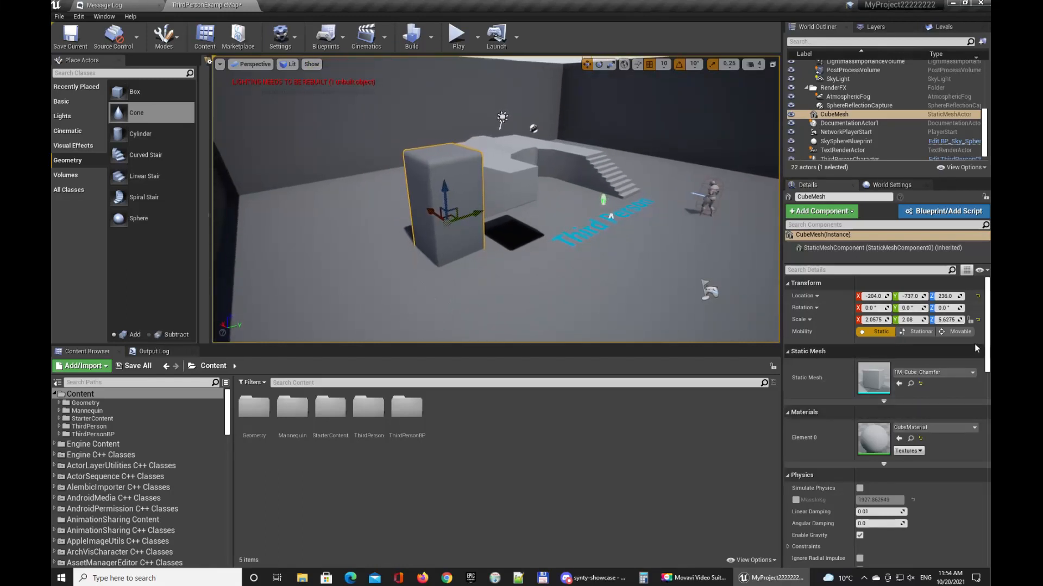
# Step: Rotate the cube to about 64.8° on Y and Z and set its Z scale to 9.7275
pyautogui.moveTo(960, 319); pyautogui.dragTo(924, 308)
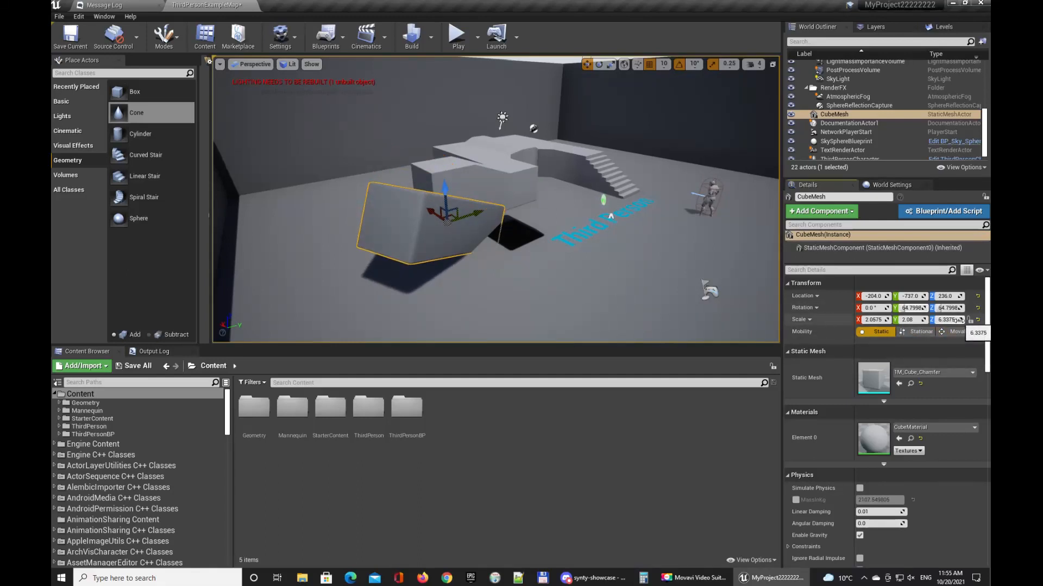
pyautogui.moveTo(960, 320); pyautogui.dragTo(973, 320)
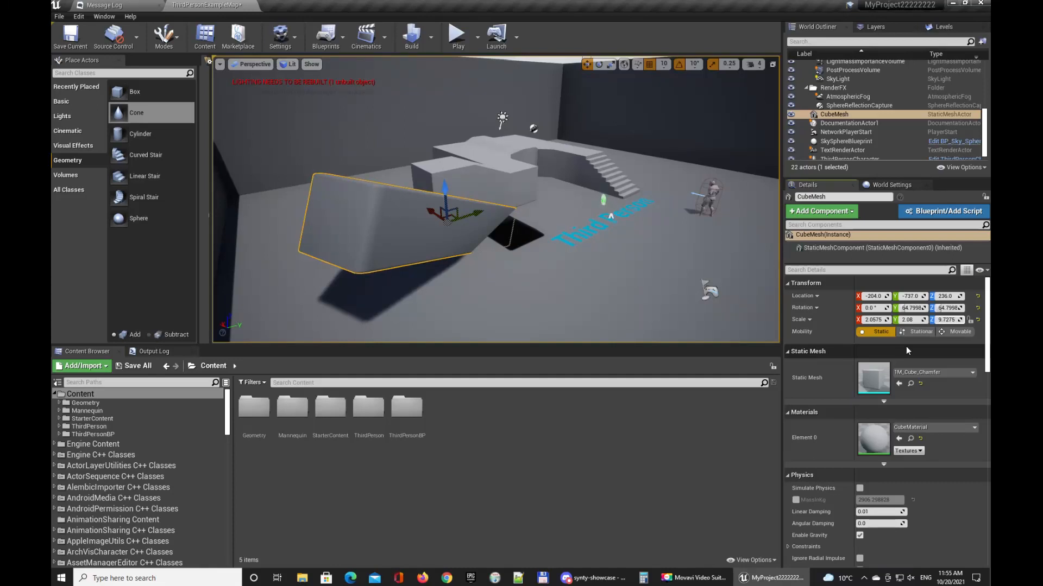
# Step: Look through the available build options and build the level to update its lighting
pyautogui.click(430, 38)
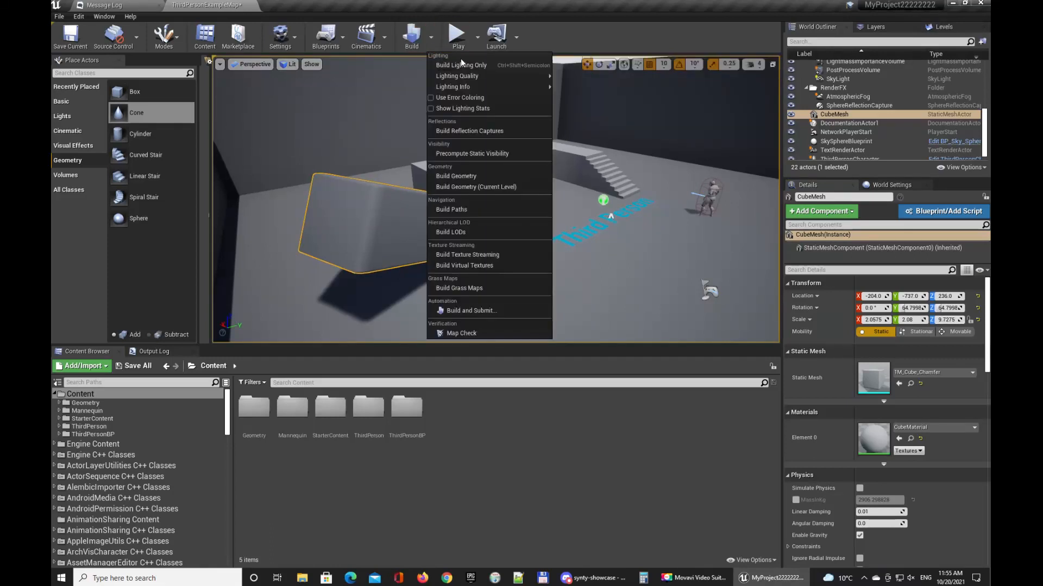
pyautogui.click(573, 84)
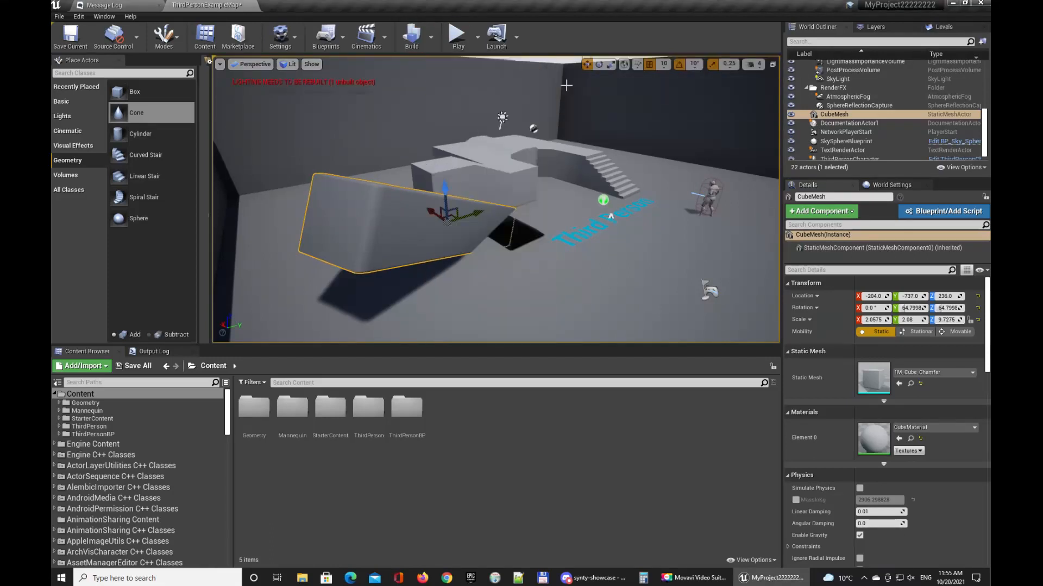
pyautogui.click(418, 35)
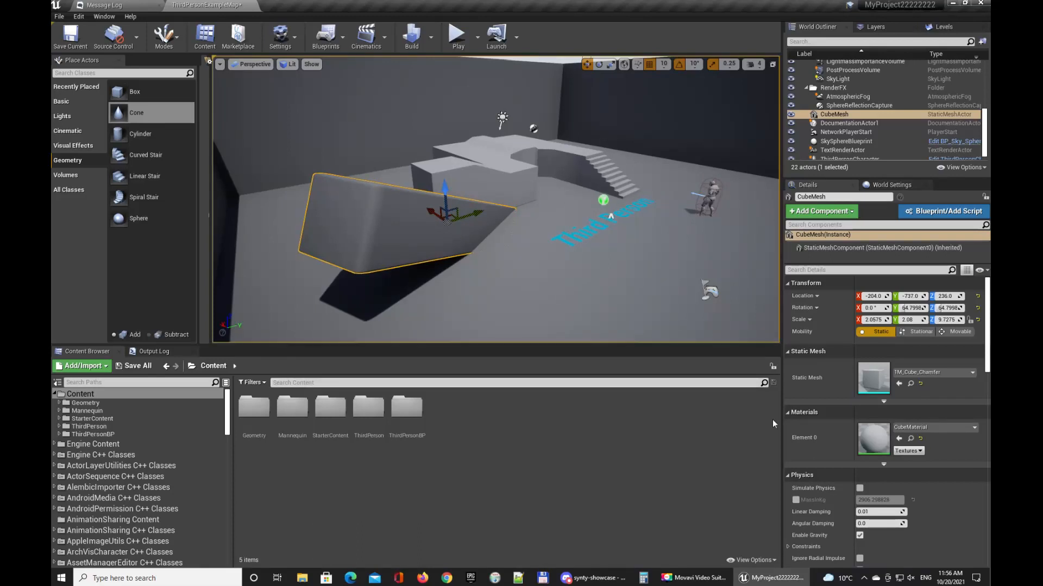
# Step: Set the cube's mobility to Stationary and move it to X 146, Y -787
pyautogui.click(919, 332)
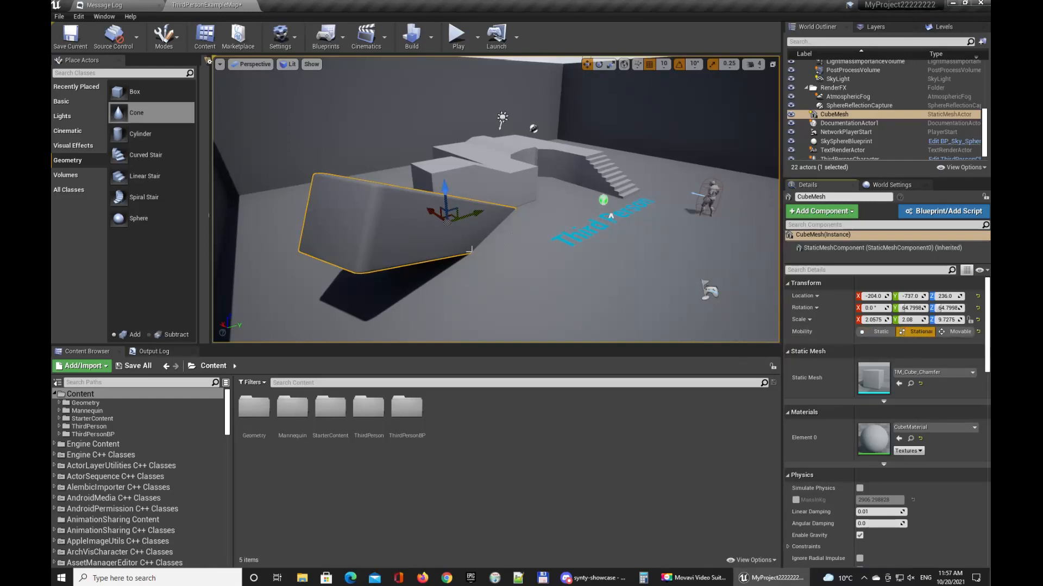
pyautogui.moveTo(471, 212); pyautogui.dragTo(385, 201)
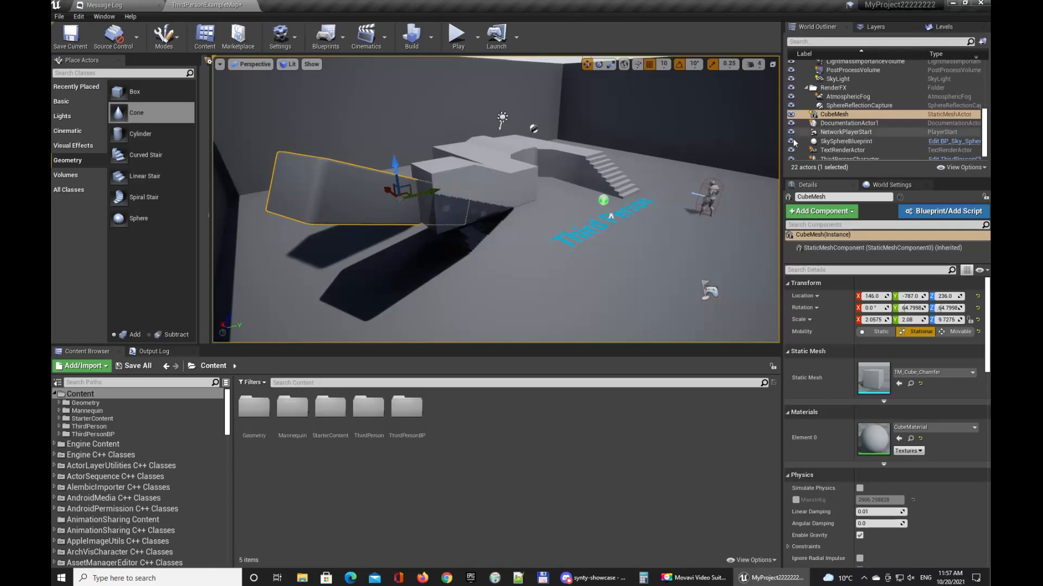
# Step: Inspect the Light Source's properties in the Lighting folder, ending with the cube selected again
pyautogui.scroll(3, 872, 137)
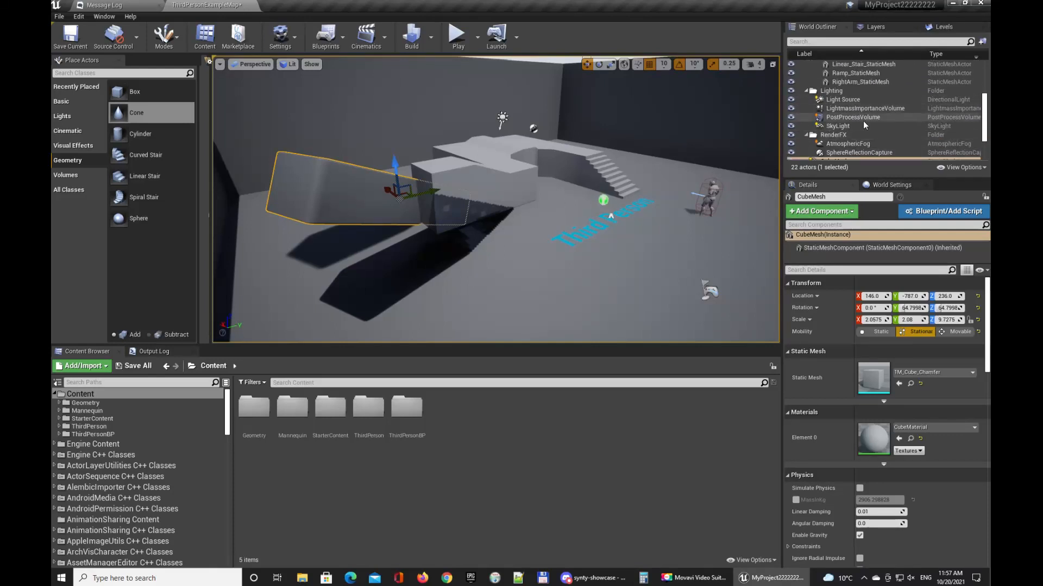
pyautogui.click(841, 99)
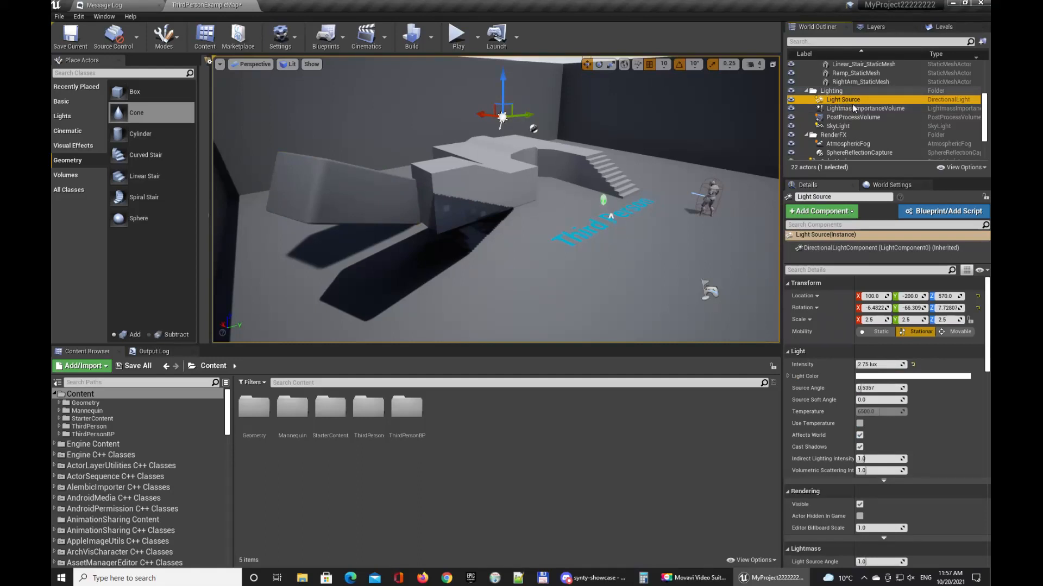
pyautogui.click(344, 181)
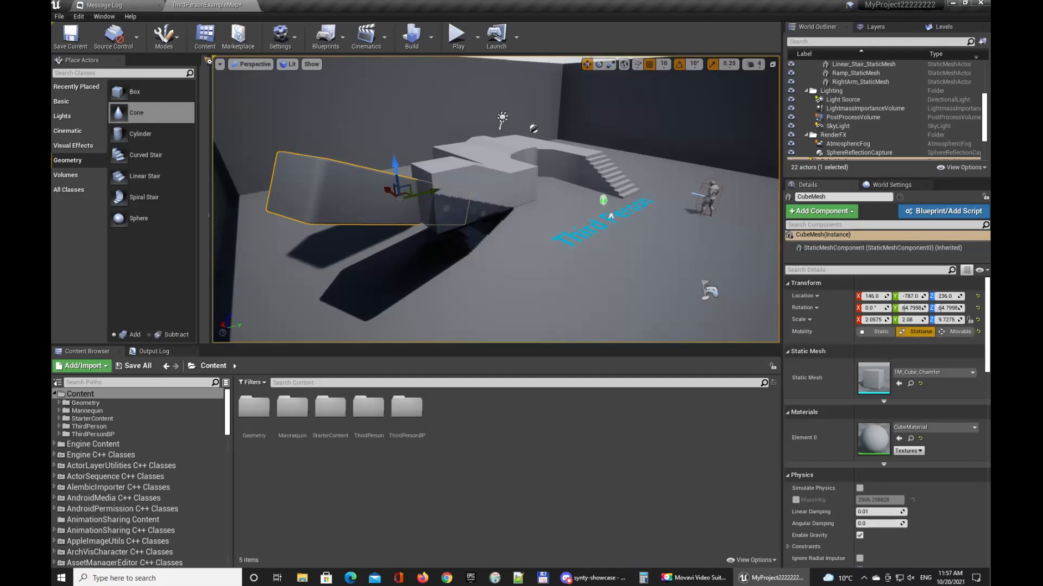
# Step: Build the level again for the moved cube and change the cube's mobility to Movable
pyautogui.click(412, 33)
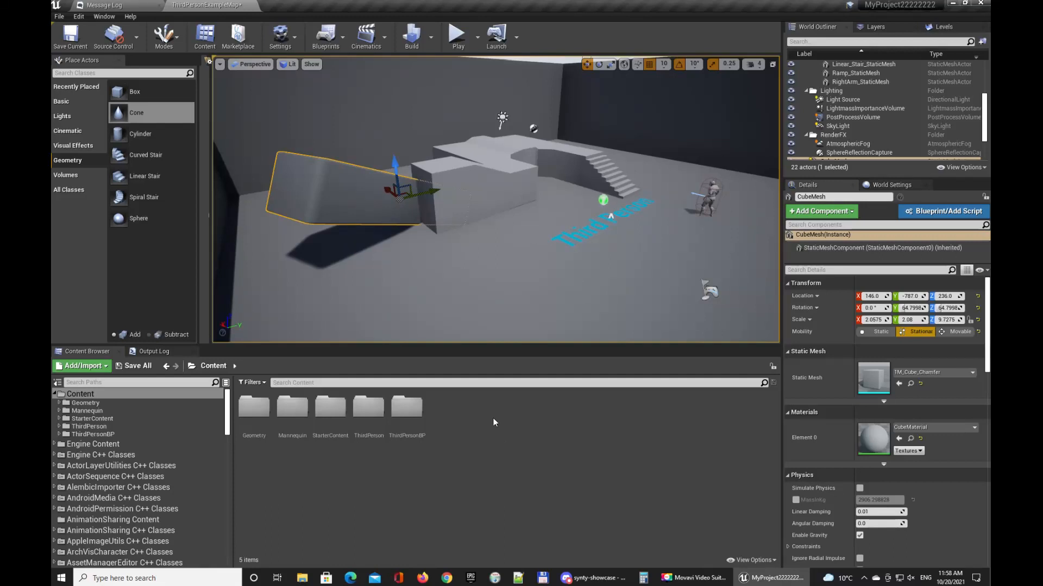
pyautogui.click(960, 331)
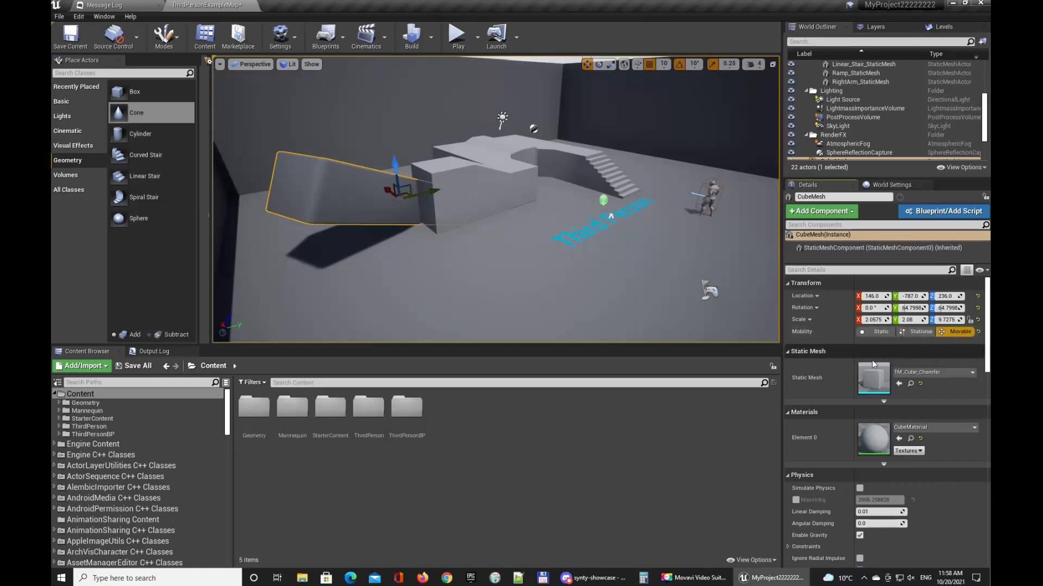
# Step: Move the movable cube along the floor to X -24, Y -737
pyautogui.moveTo(382, 193); pyautogui.dragTo(436, 190)
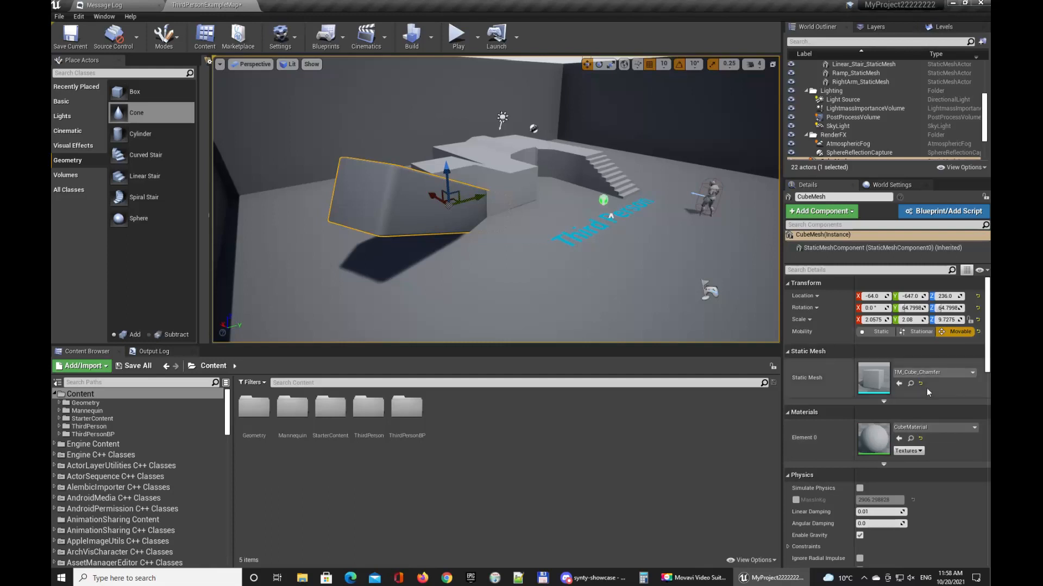
pyautogui.scroll(-2, 923, 145)
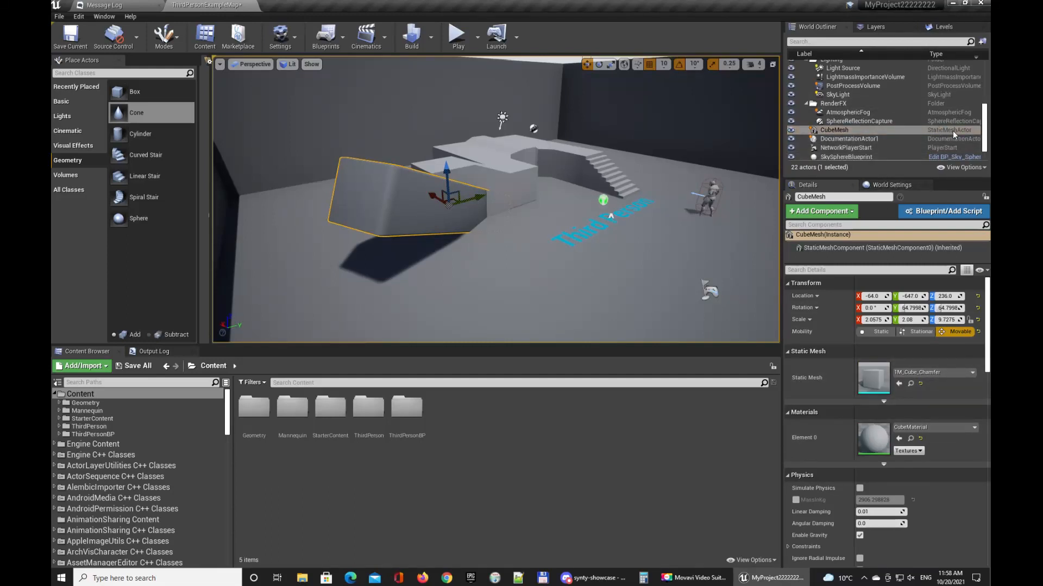
pyautogui.click(953, 131)
pyautogui.moveTo(468, 200); pyautogui.dragTo(419, 199)
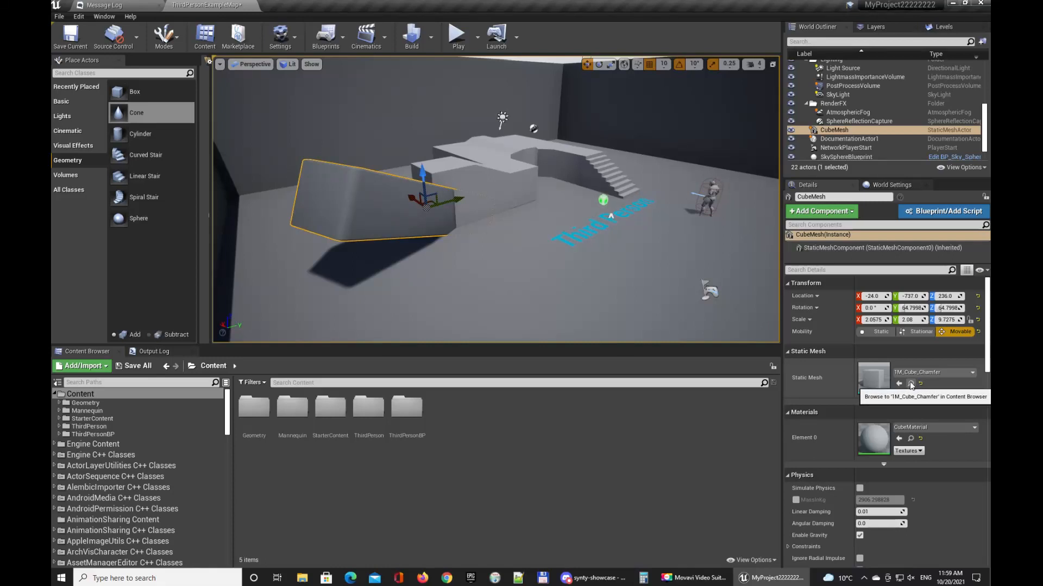
# Step: Locate the cube's static mesh in the Content Browser, look through the Geometry and Mannequin folders, and select 1M_Cube_Chamfer in Meshes
pyautogui.click(912, 385)
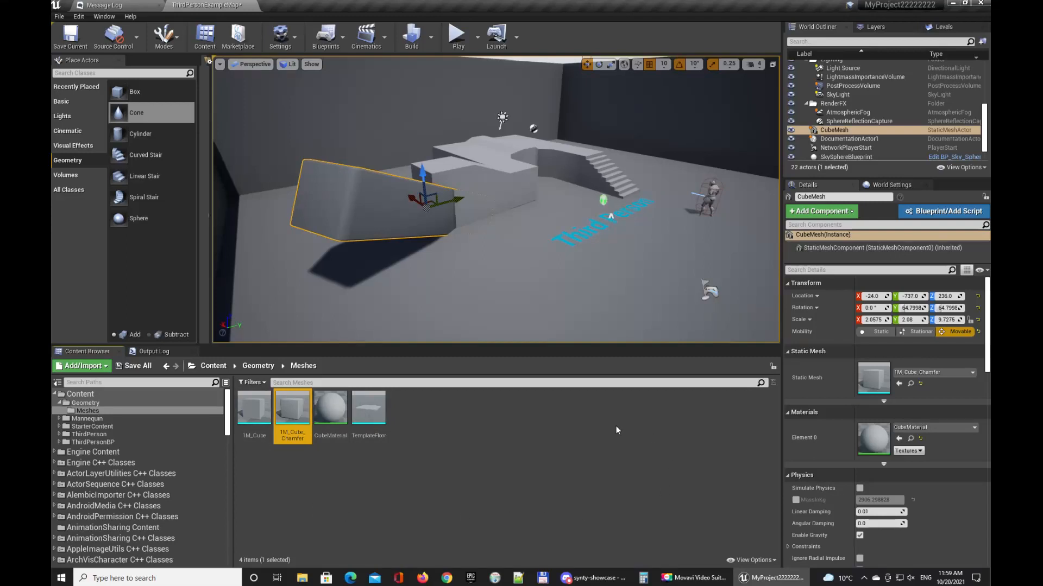
pyautogui.click(86, 403)
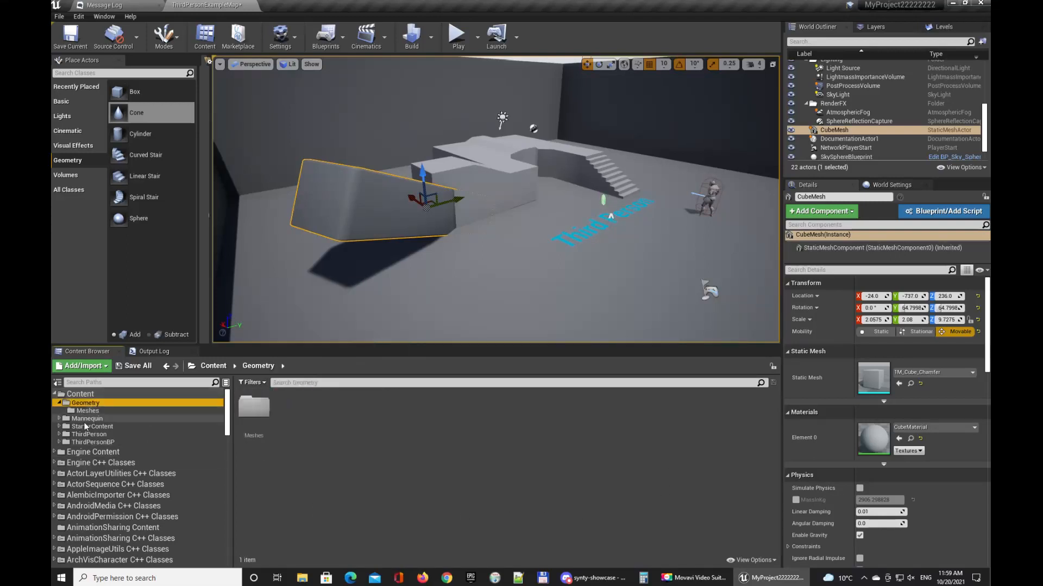
pyautogui.click(84, 420)
pyautogui.click(83, 441)
pyautogui.click(84, 426)
pyautogui.click(84, 418)
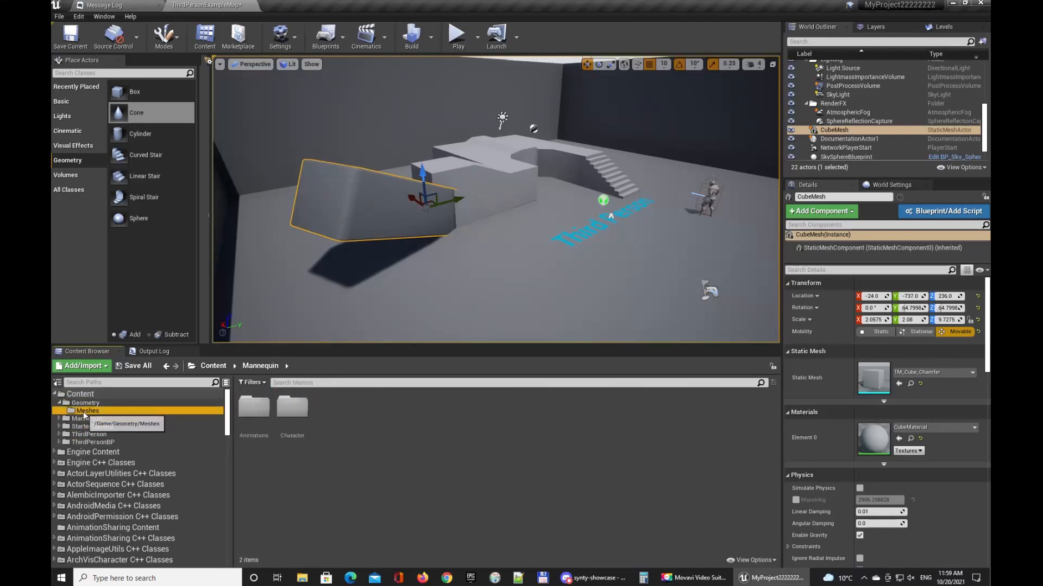
pyautogui.click(85, 412)
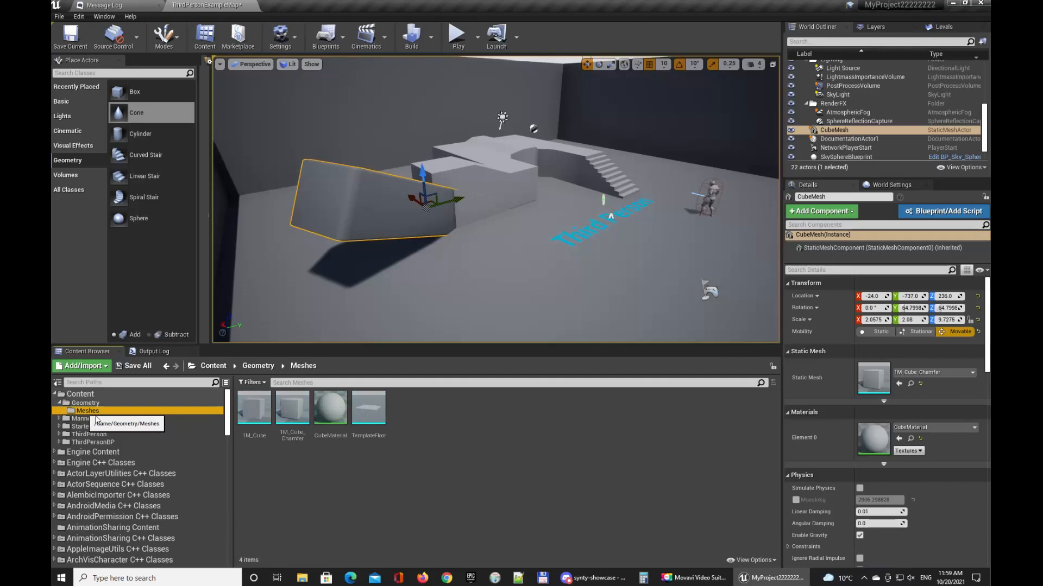
pyautogui.click(299, 435)
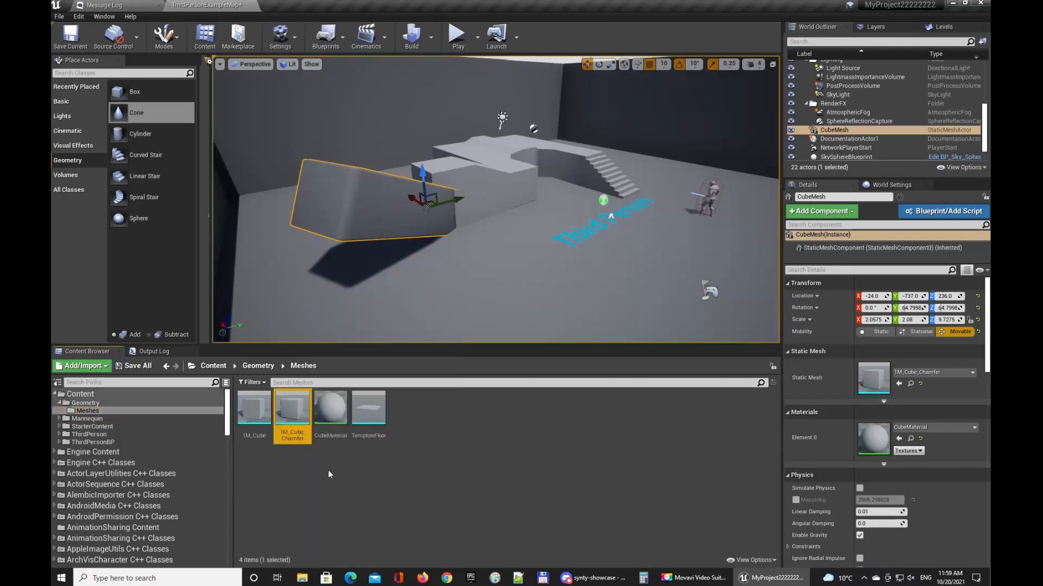
# Step: Inspect the 1M_Cube_Chamfer mesh in its own editor, close it, and locate the cube's CubeMaterial in the Content Browser
pyautogui.doubleClick(291, 408)
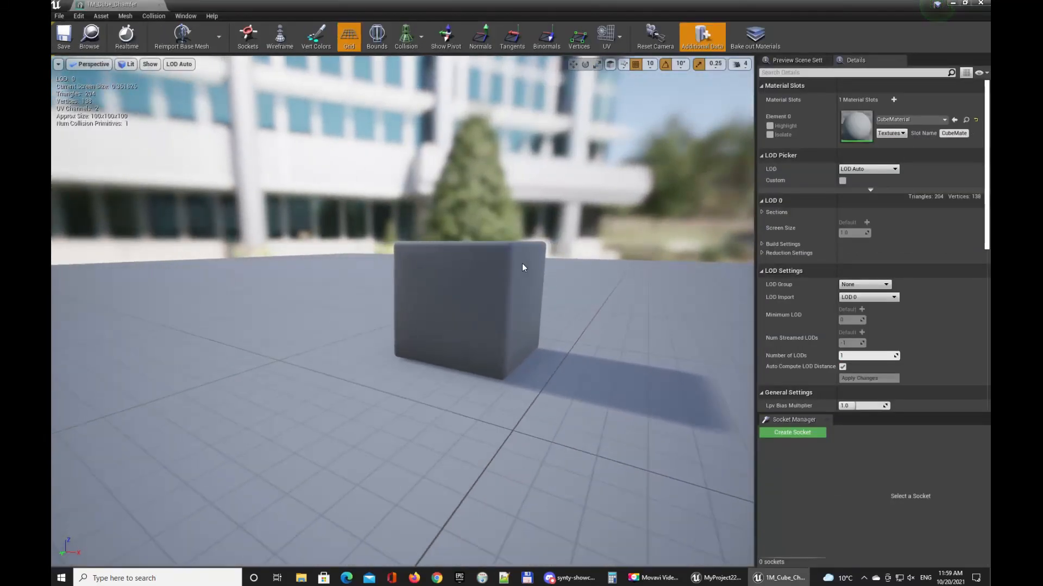
pyautogui.moveTo(524, 267); pyautogui.dragTo(562, 310, button='right')
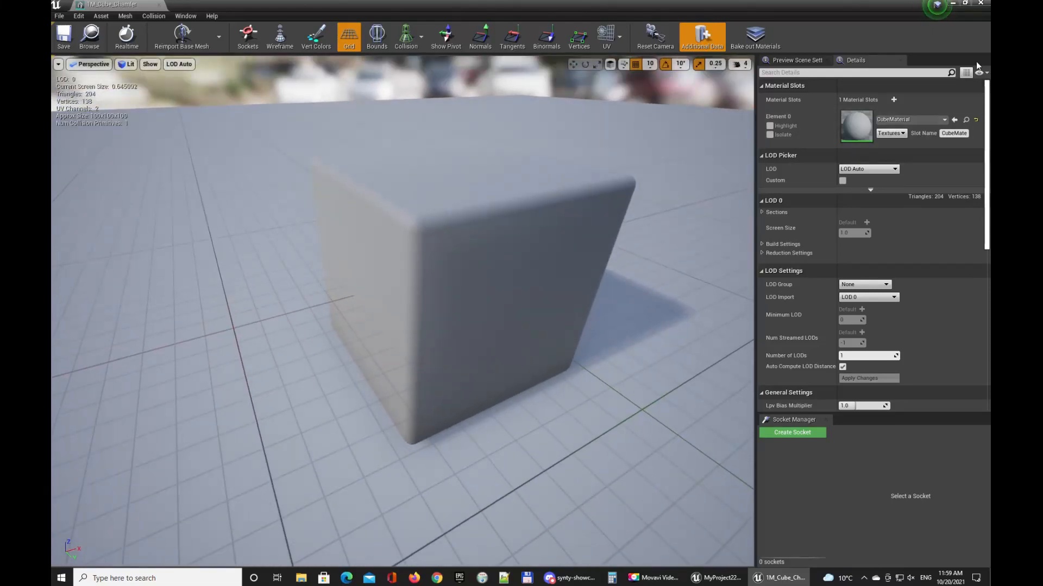
pyautogui.click(978, 5)
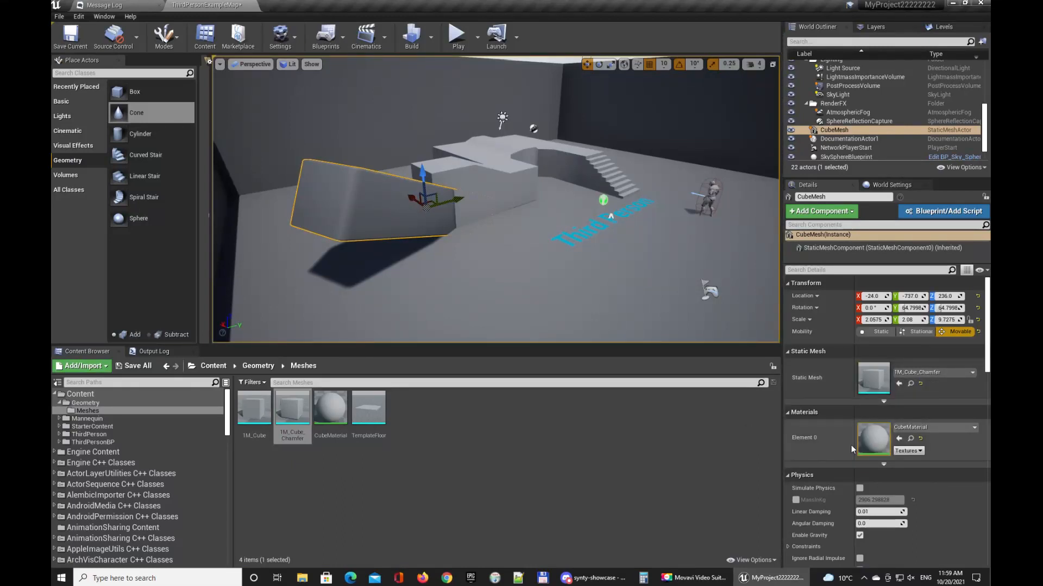
pyautogui.click(912, 439)
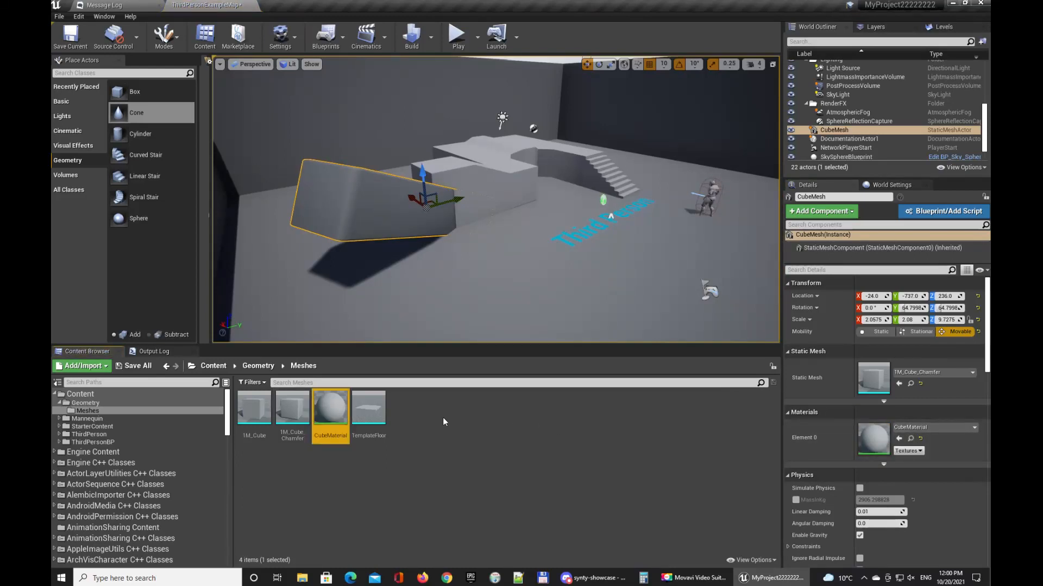
pyautogui.moveTo(328, 411)
# Step: Select the Light Source in the level and set its intensity to 4.75 lux
pyautogui.moveTo(489, 238); pyautogui.dragTo(554, 230, button='right')
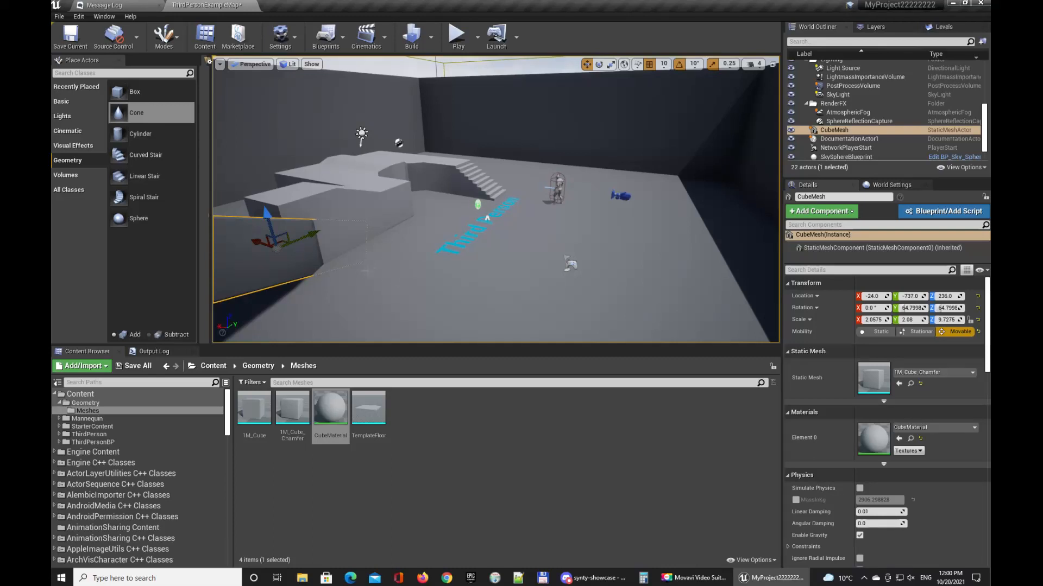
pyautogui.moveTo(553, 231); pyautogui.dragTo(441, 170, button='right')
pyautogui.press('w')
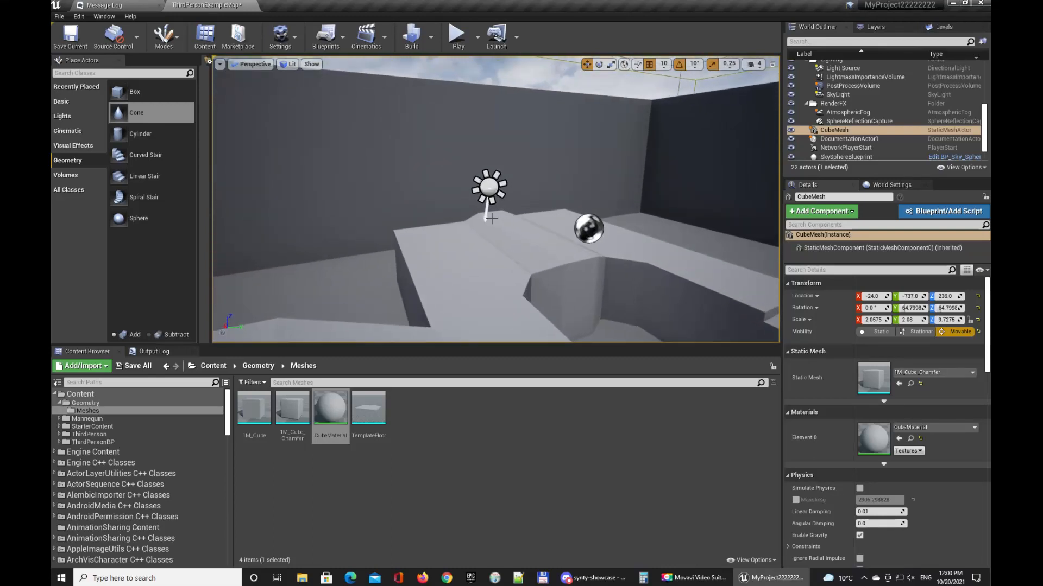
pyautogui.click(493, 190)
pyautogui.press('s')
pyautogui.moveTo(534, 213); pyautogui.dragTo(518, 238, button='right')
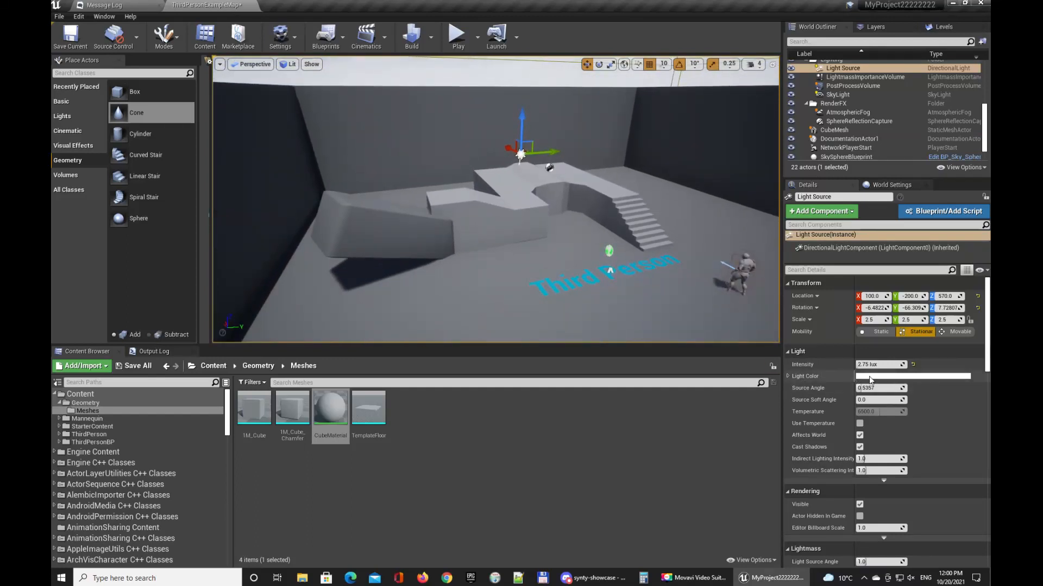
pyautogui.click(875, 364)
pyautogui.press('Left')
pyautogui.press('Return')
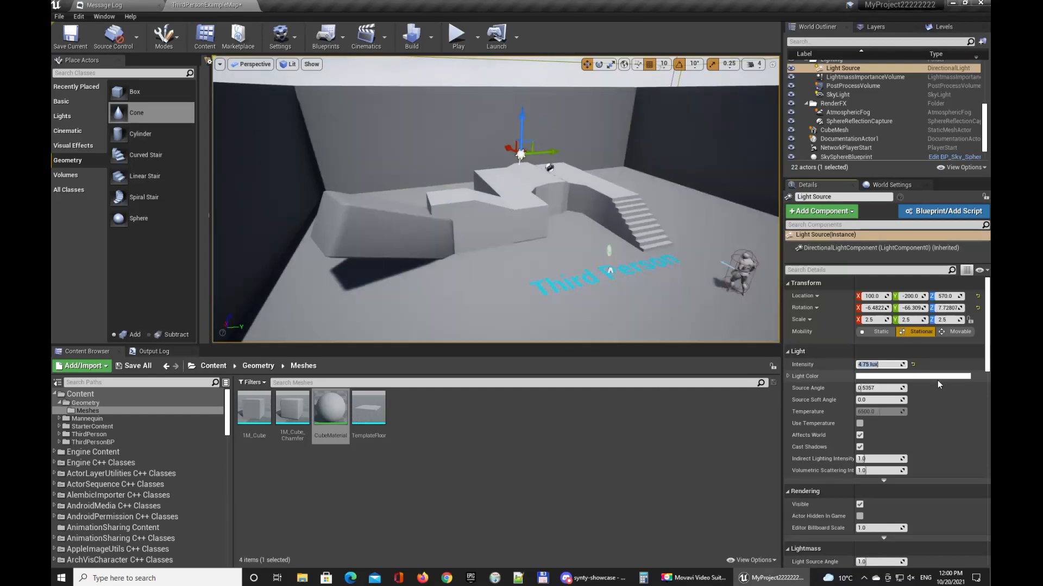
# Step: Try an even brighter intensity for the Light Source and set it back to 2.75 lux
pyautogui.press('Left')
pyautogui.press('Delete')
pyautogui.write('10')
pyautogui.press('Return')
pyautogui.press('Left')
pyautogui.press('Delete')
pyautogui.press('Delete')
pyautogui.write('2')
pyautogui.press('Return')
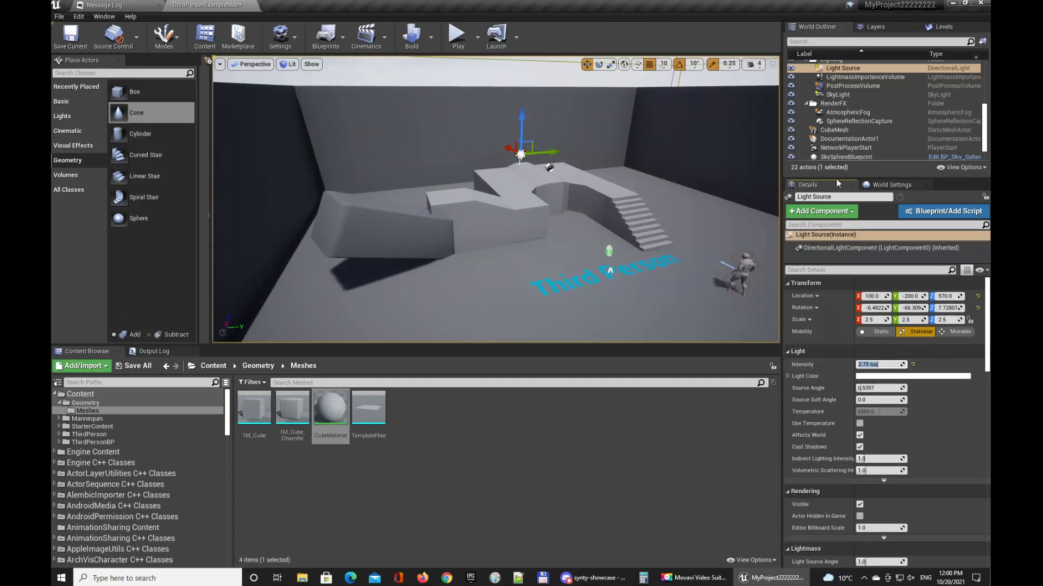
# Step: Select the ThirdPersonCharacter in the level and find its entry in the World Outliner
pyautogui.click(607, 236)
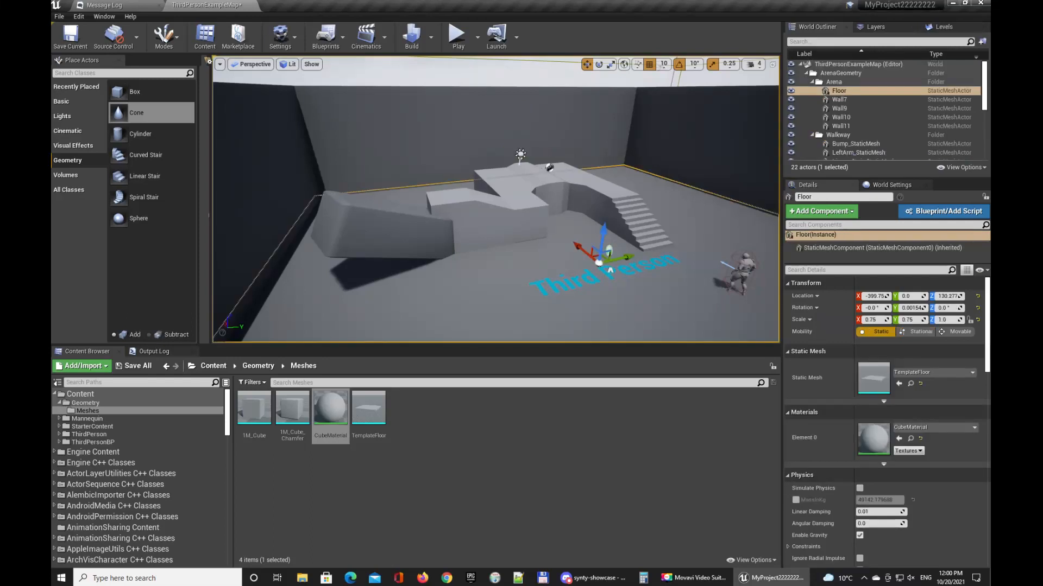
pyautogui.press('Escape')
pyautogui.moveTo(607, 236); pyautogui.dragTo(637, 242, button='right')
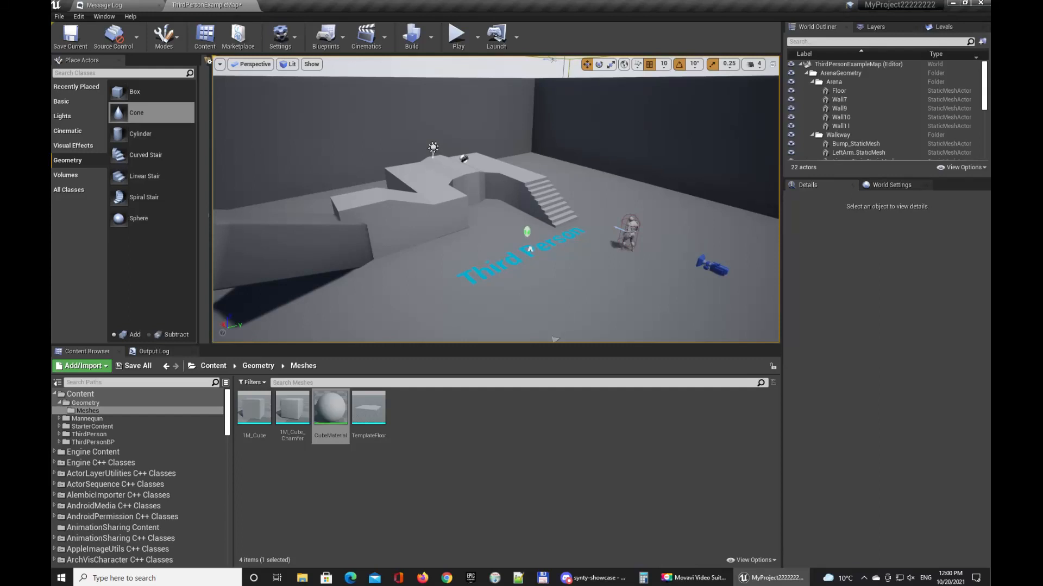
pyautogui.click(630, 233)
pyautogui.moveTo(630, 233); pyautogui.dragTo(676, 260, button='right')
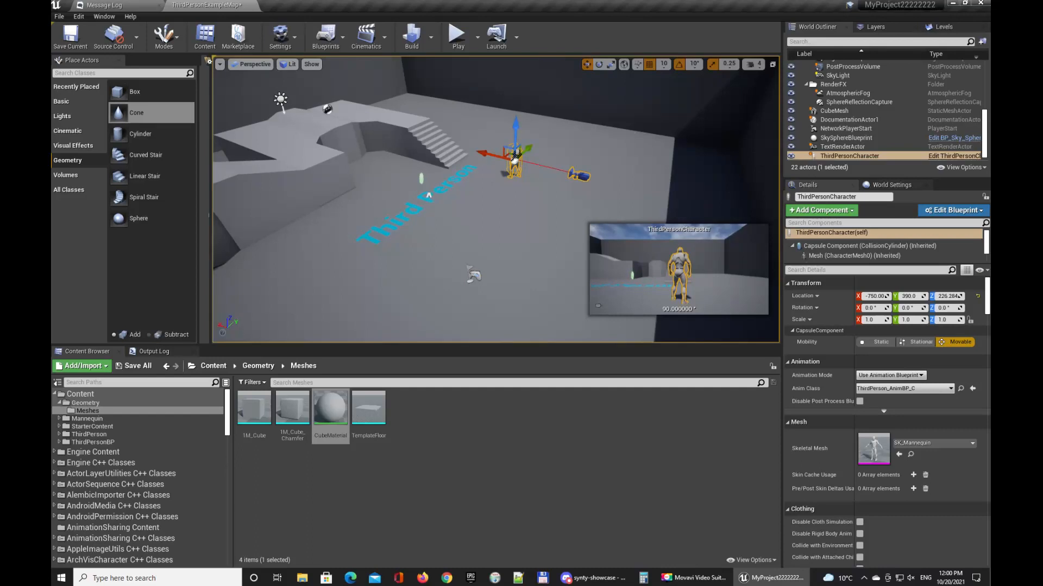
pyautogui.scroll(-1, 881, 143)
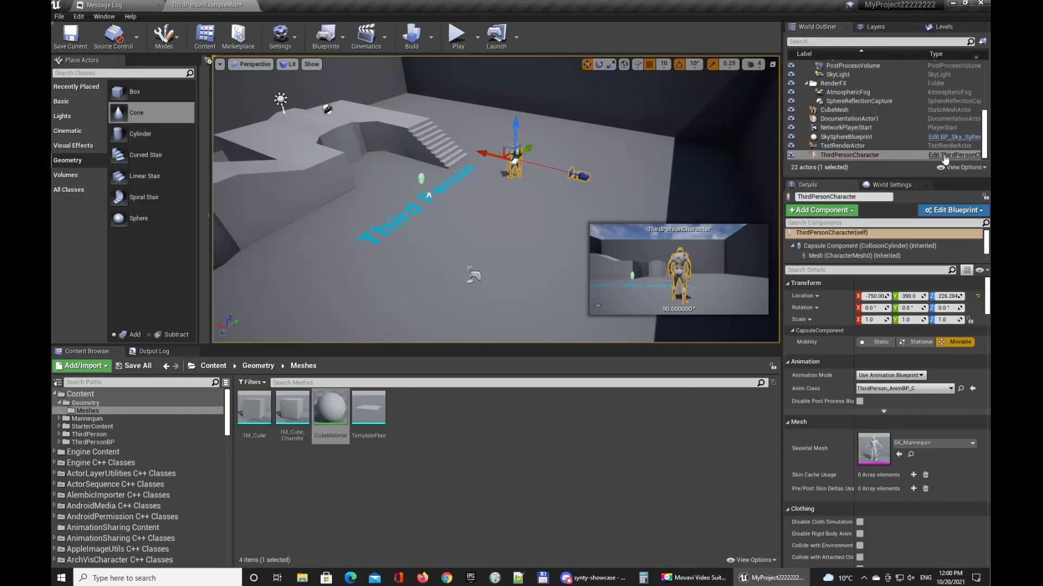
pyautogui.click(858, 154)
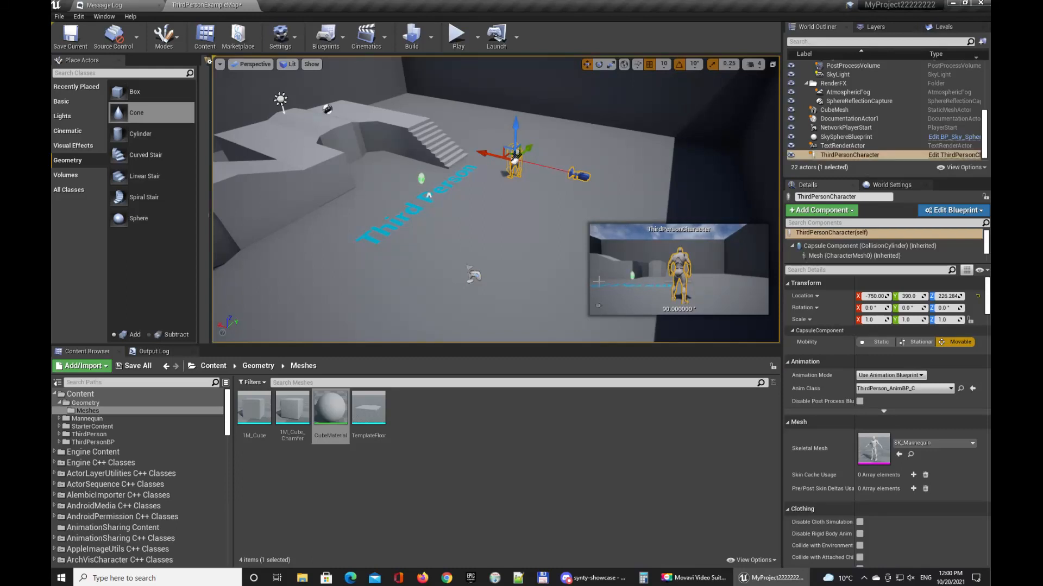
pyautogui.click(673, 481)
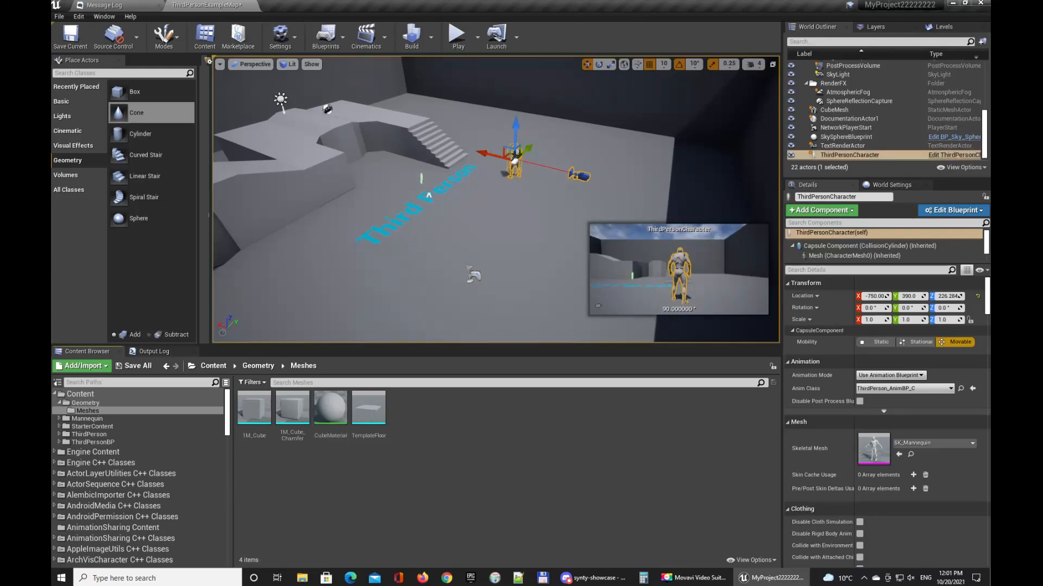
# Step: Review the ThirdPersonCharacter's detail properties from Animation, Mesh and Clothing through Physics, Collision and Rendering to Tags
pyautogui.scroll(-2, 838, 407)
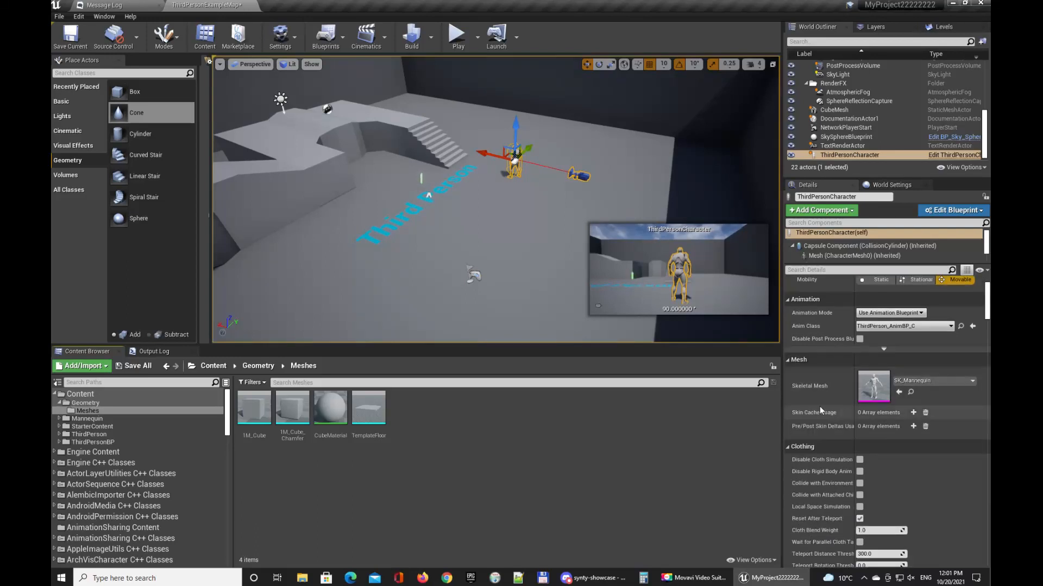
pyautogui.scroll(2, 838, 381)
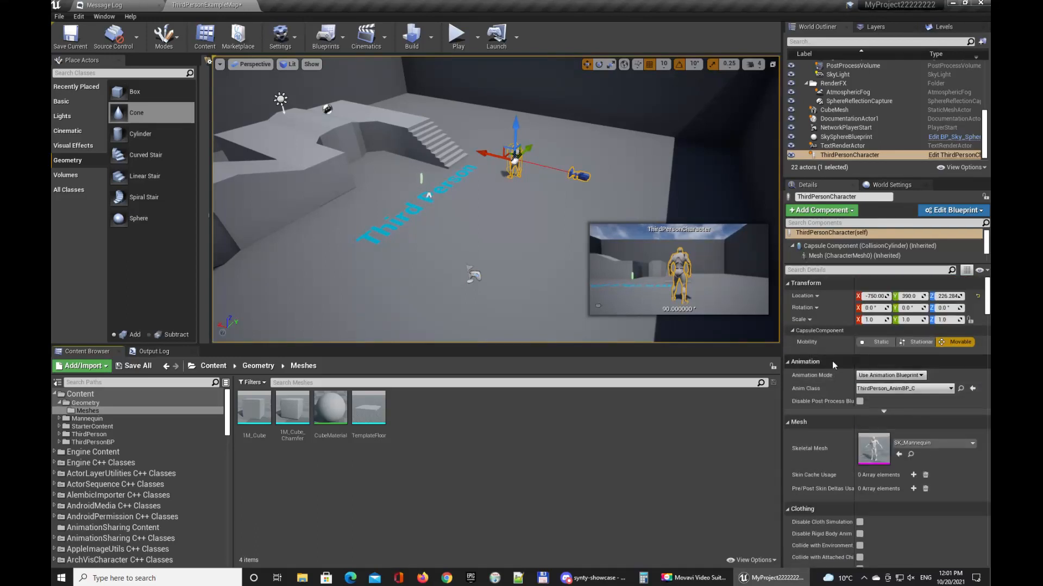
pyautogui.scroll(-10, 833, 358)
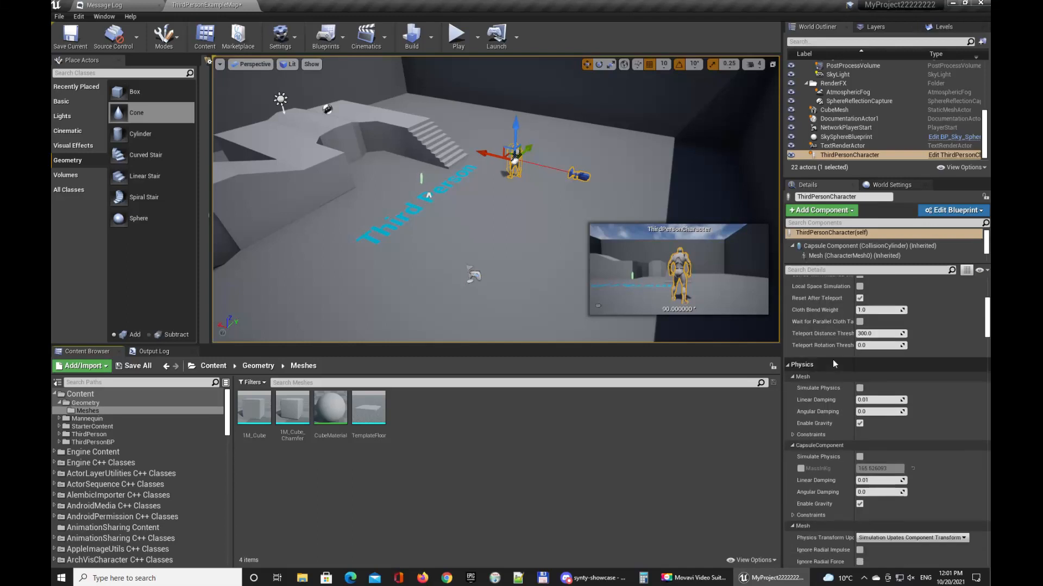
pyautogui.scroll(-8, 833, 360)
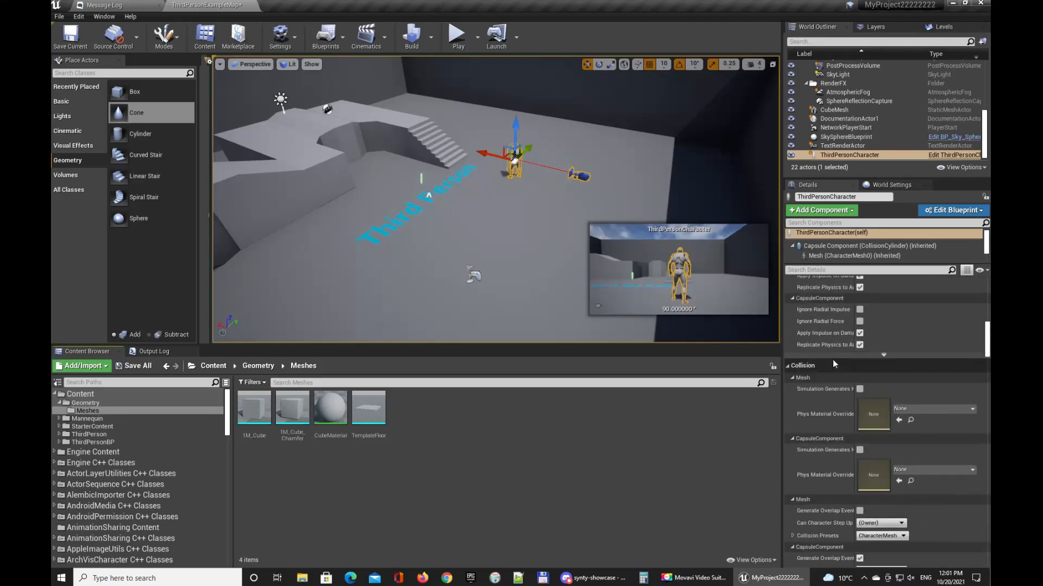
pyautogui.scroll(-5, 832, 359)
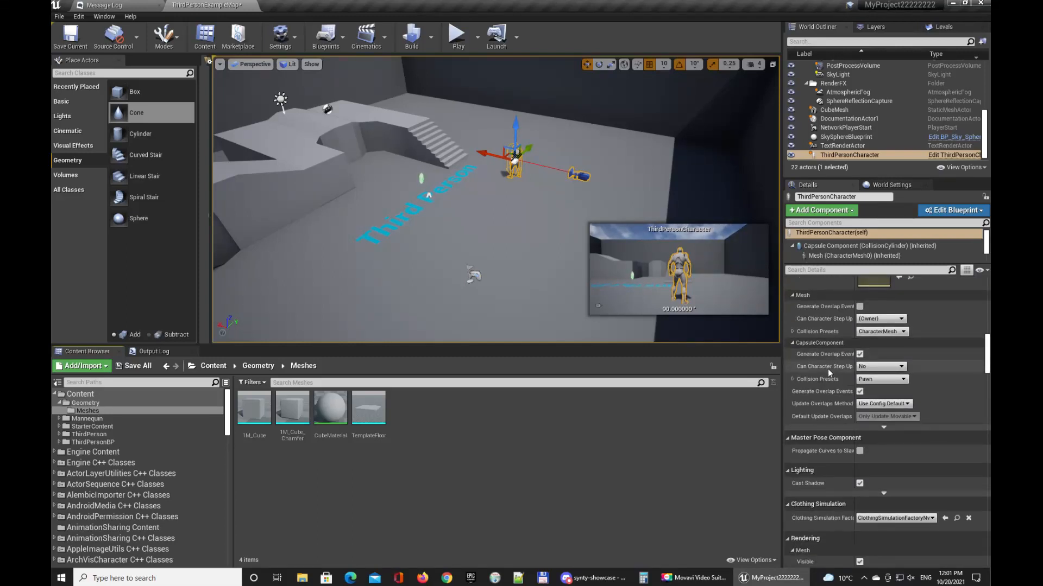
pyautogui.scroll(-8, 820, 379)
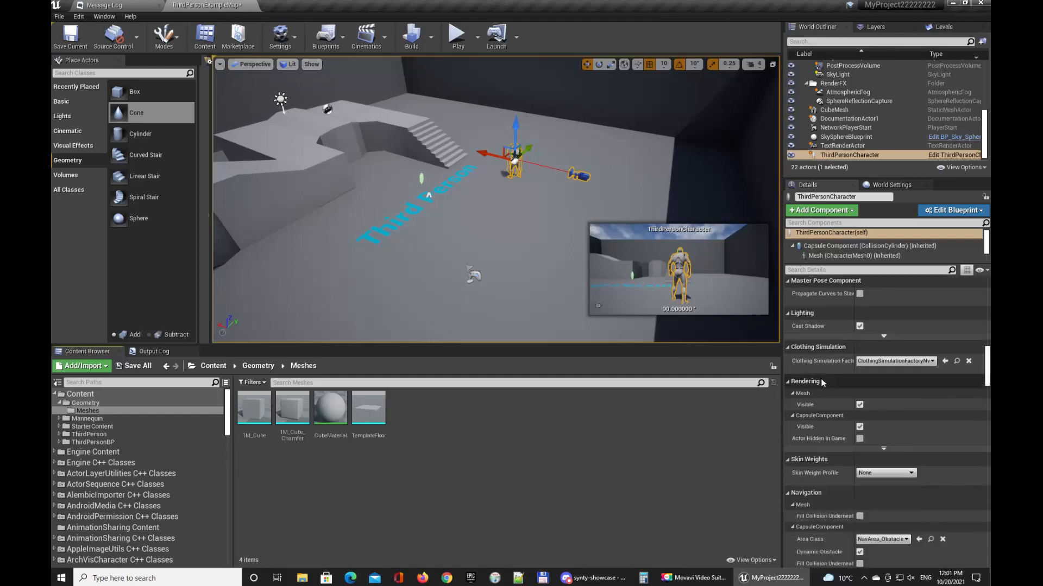
pyautogui.scroll(-10, 822, 383)
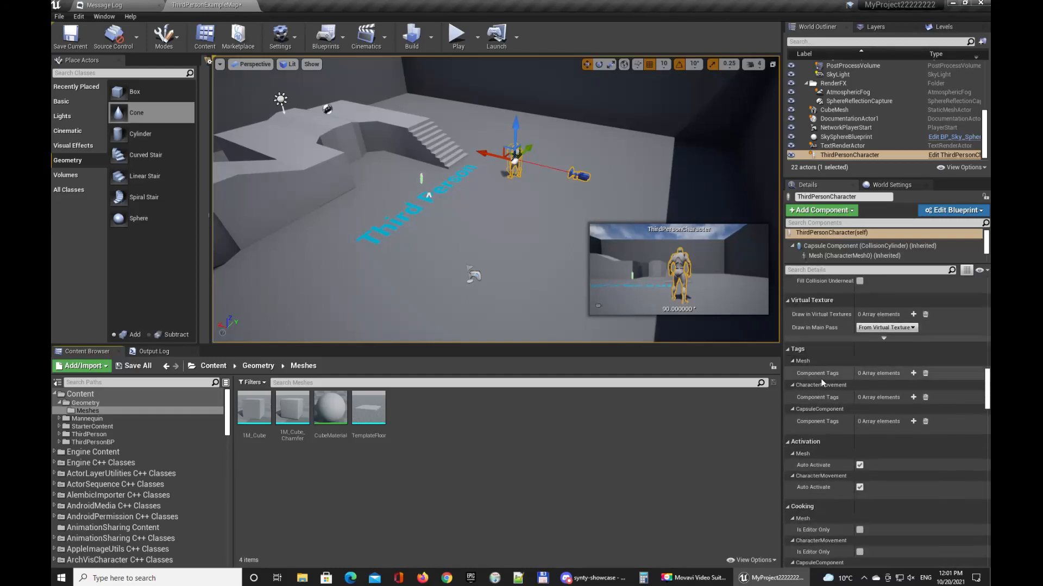
# Step: Examine the ThirdPersonCharacter's Character Movement settings, from general, walking and jumping to swimming, rotation, physics interaction and avoidance
pyautogui.scroll(-6, 820, 379)
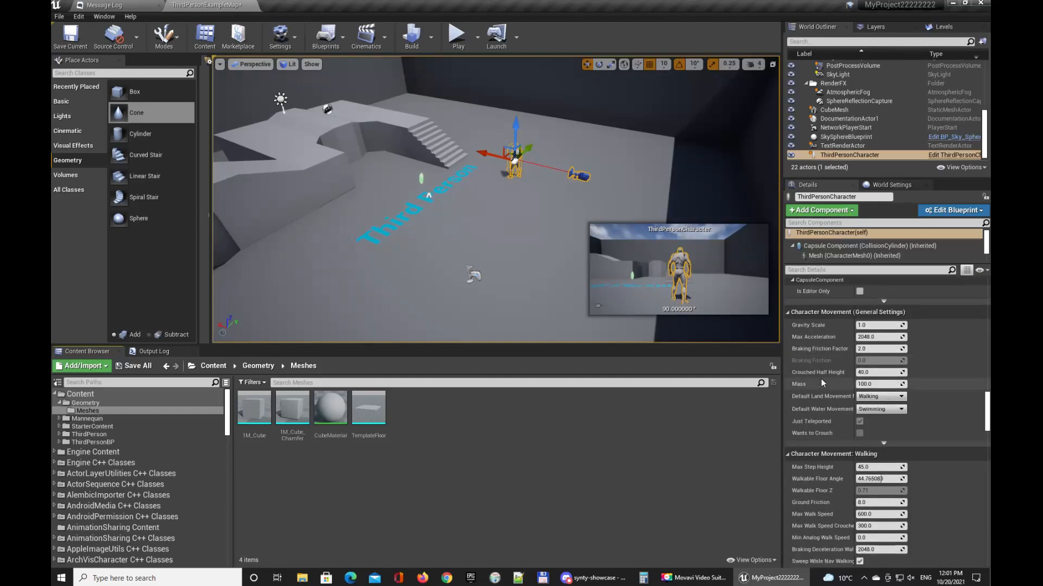
pyautogui.scroll(-5, 820, 379)
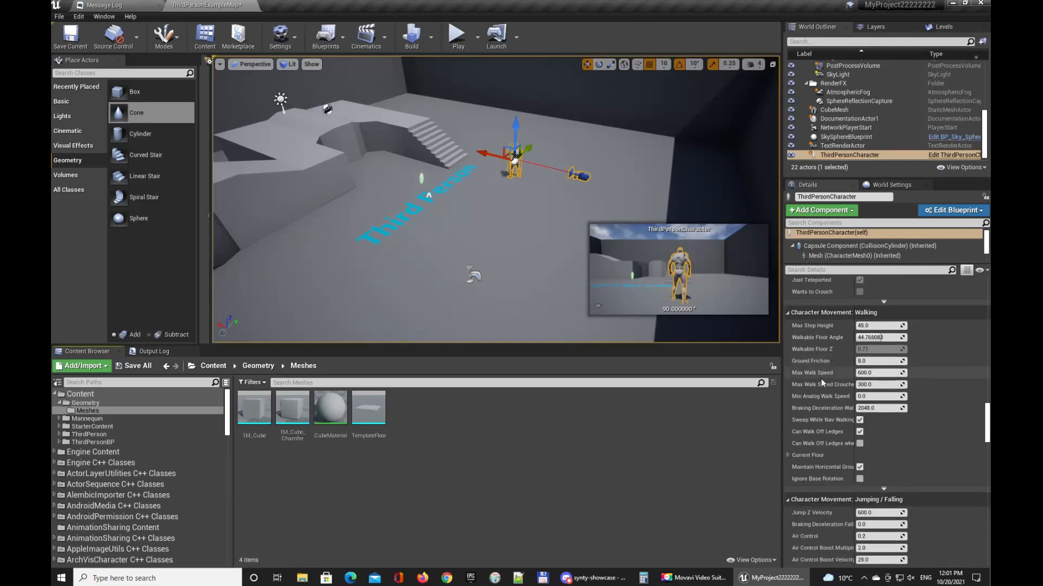
pyautogui.scroll(-14, 820, 379)
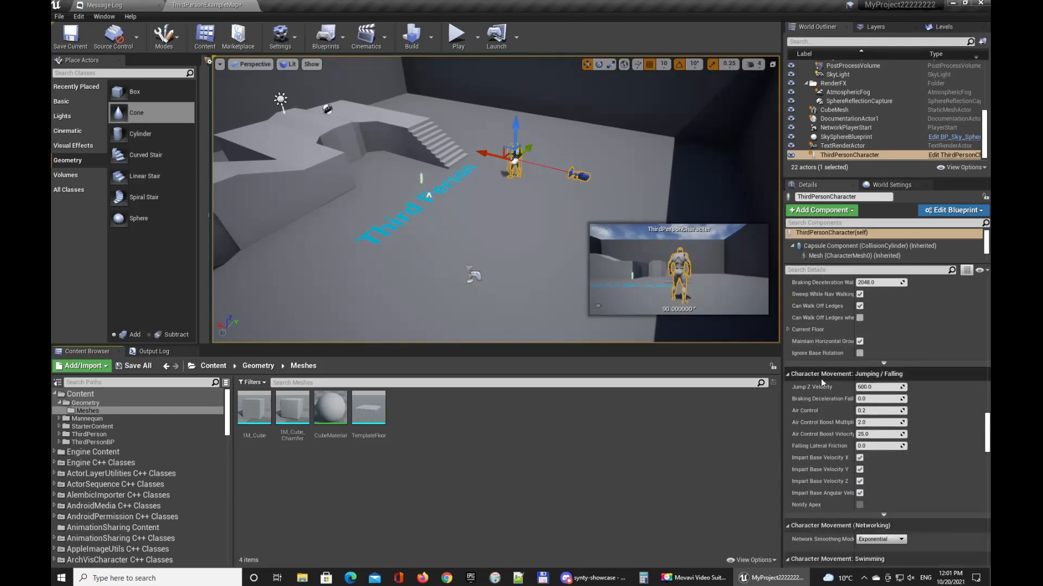
pyautogui.scroll(-3, 820, 383)
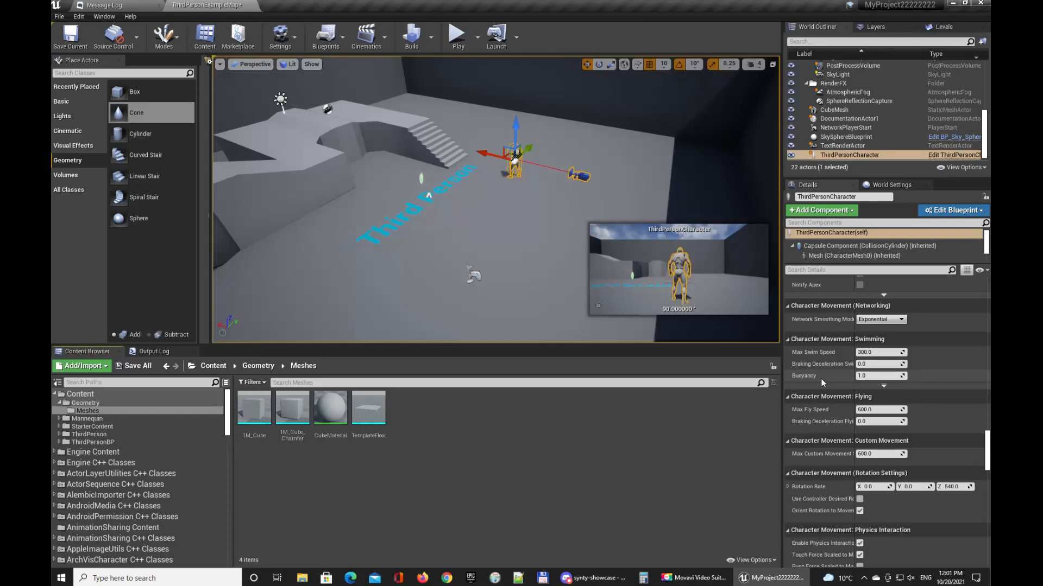
pyautogui.scroll(-7, 820, 379)
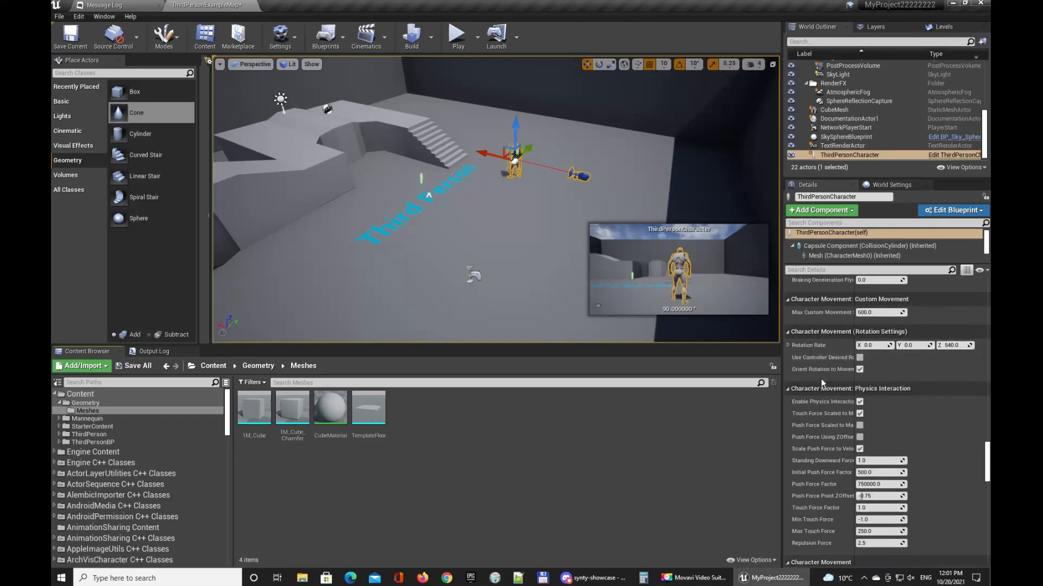
pyautogui.scroll(-15, 820, 379)
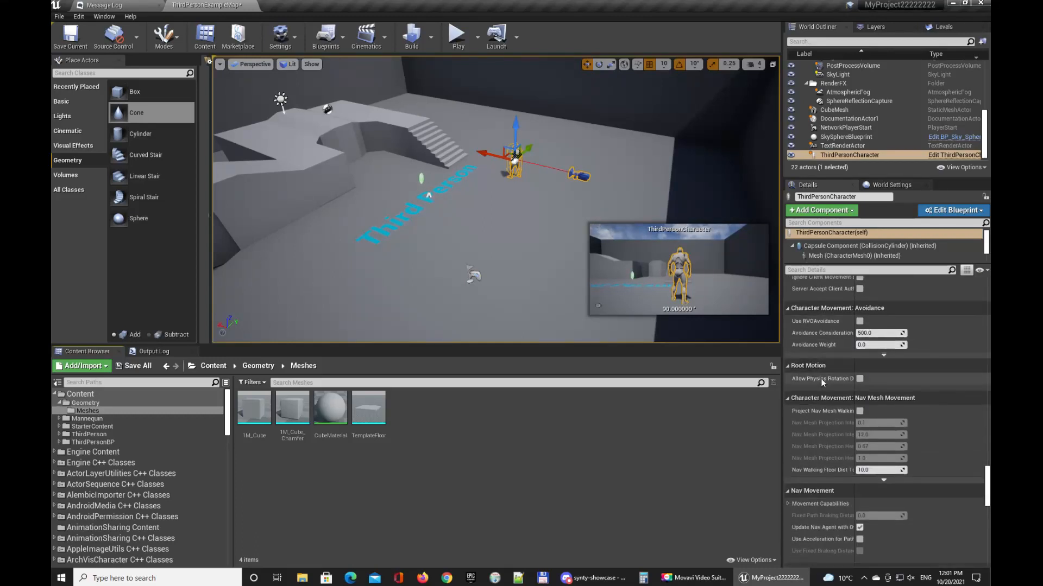
# Step: Find the ThirdPersonCharacter's Pawn settings and view the Auto Possess Player options without changing the selection
pyautogui.scroll(-10, 820, 379)
pyautogui.scroll(-12, 820, 379)
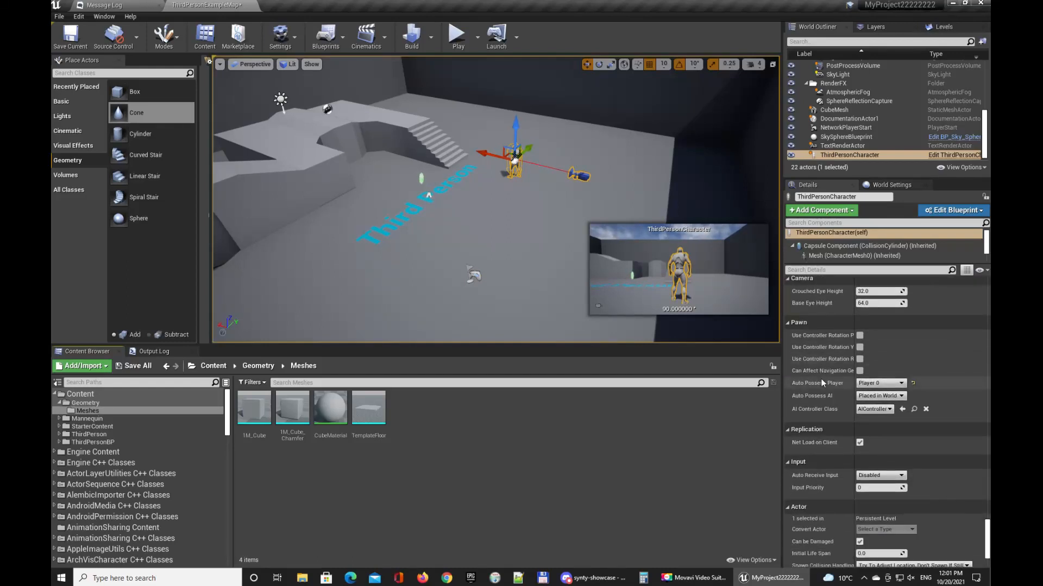
pyautogui.moveTo(805, 387)
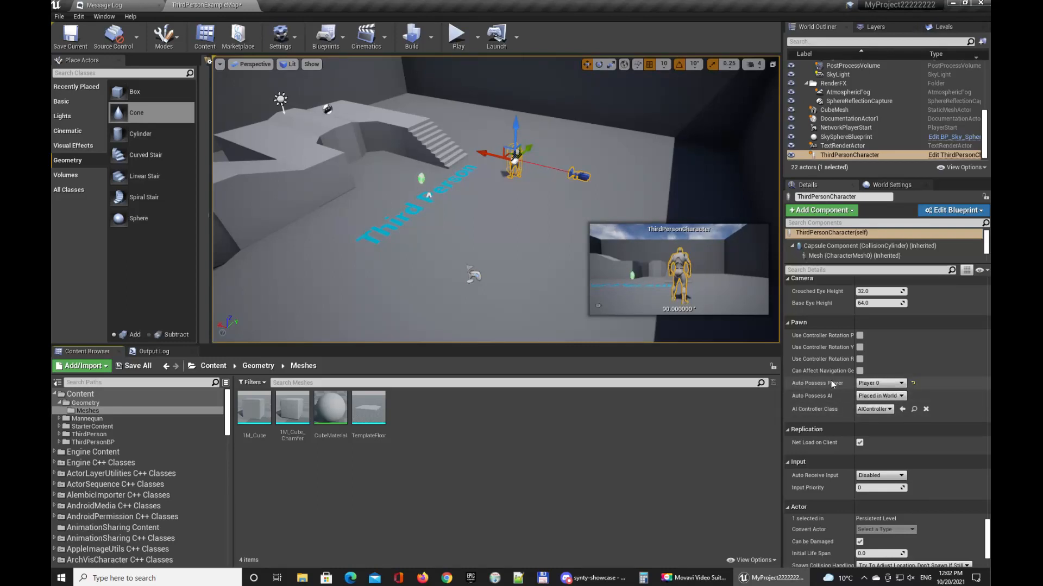
pyautogui.click(881, 383)
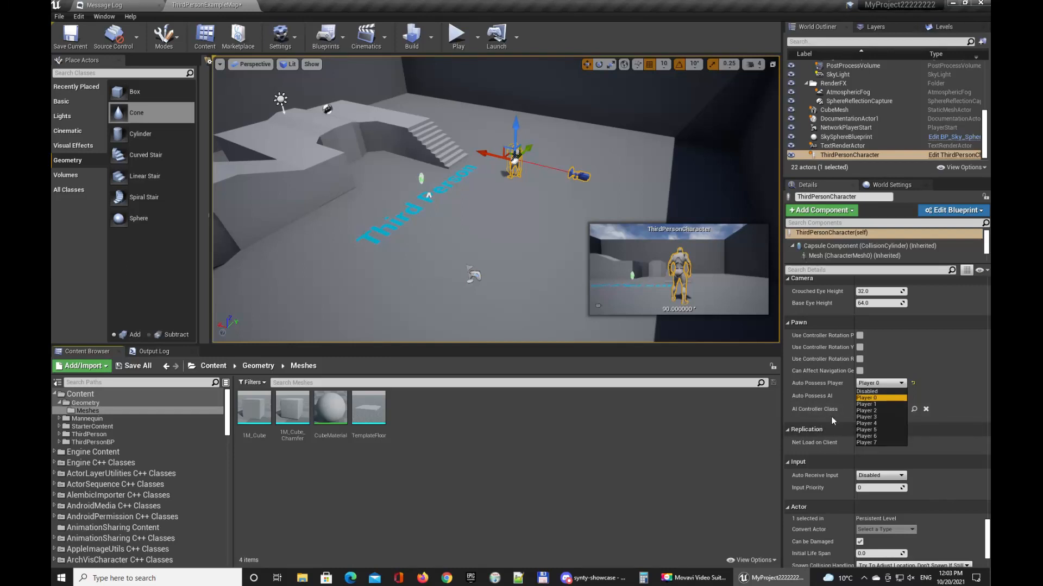
pyautogui.click(757, 416)
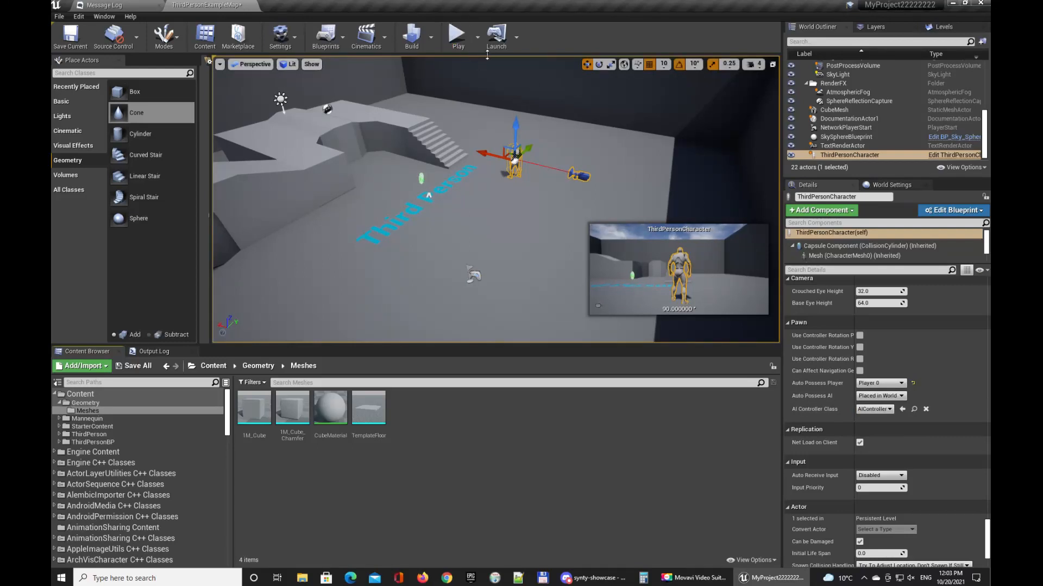
# Step: Look over the available play modes, including Standalone Game, and the player spawn options, leaving them unchanged
pyautogui.click(478, 38)
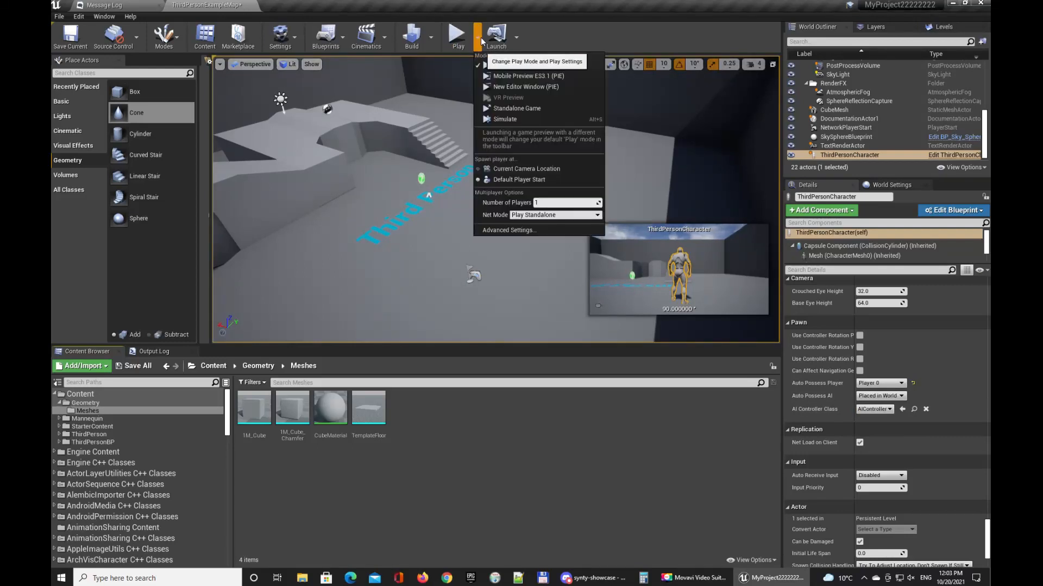
pyautogui.click(478, 38)
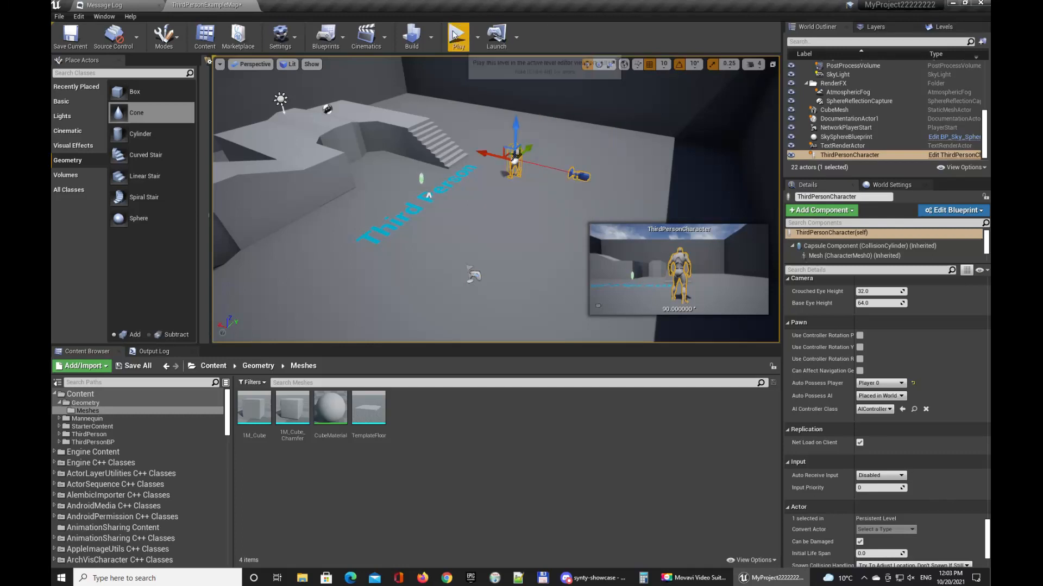
pyautogui.click(478, 41)
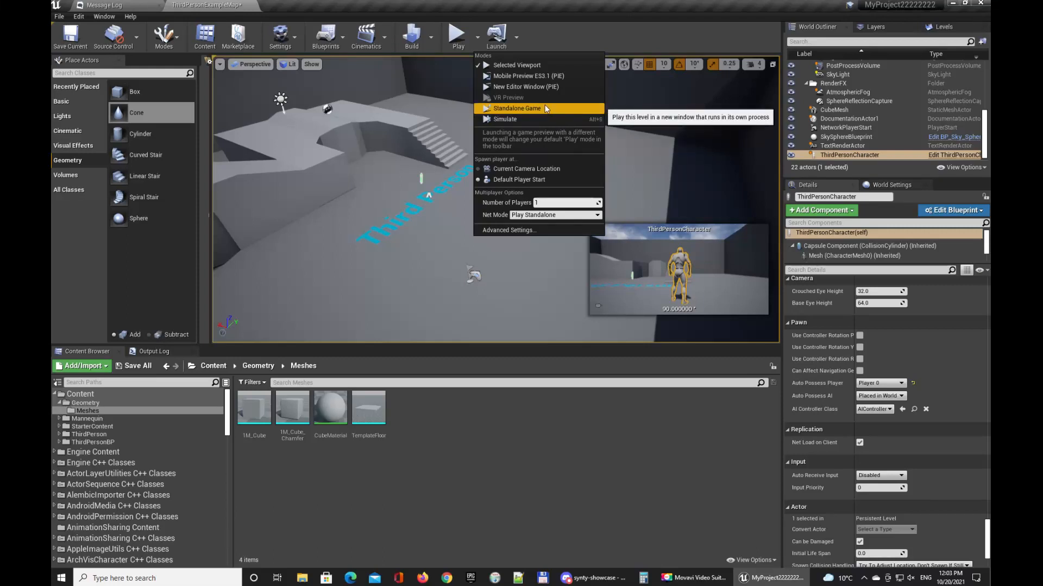
pyautogui.click(559, 23)
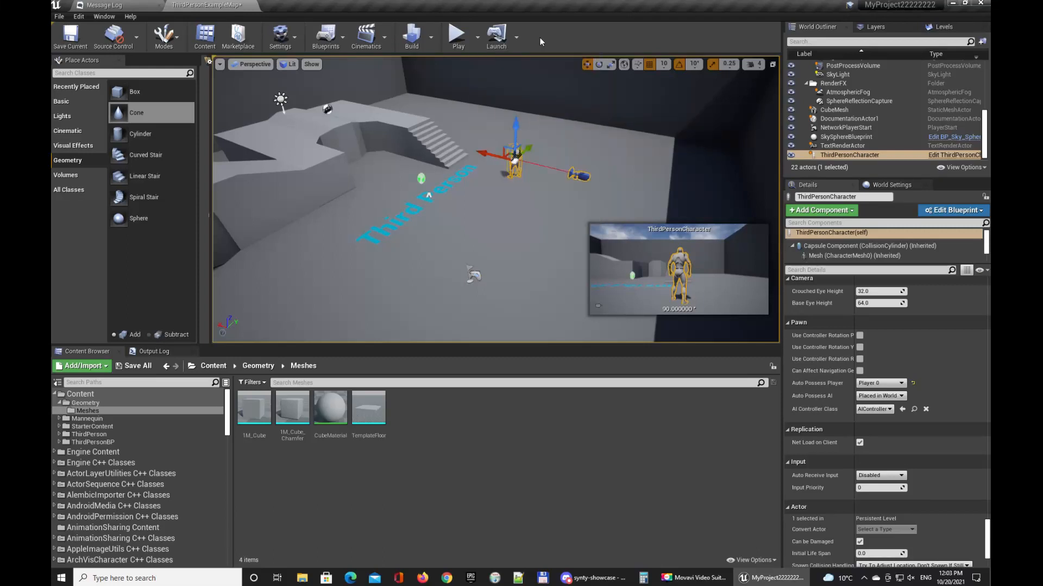
# Step: Play the level in the selected viewport and run the character up the stairs, across the platforms and onto the sloped ramp
pyautogui.click(463, 37)
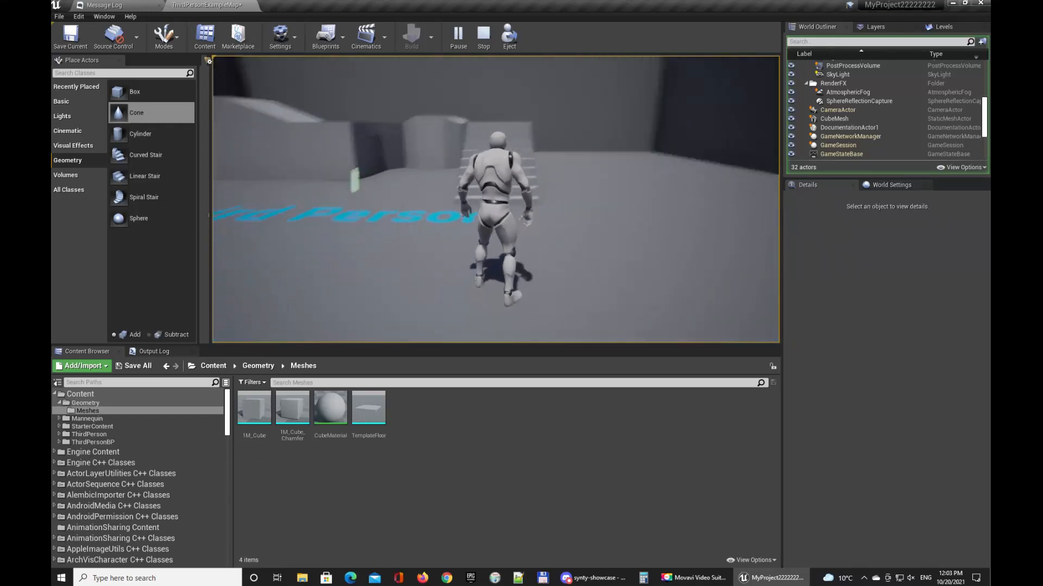
pyautogui.press('w')
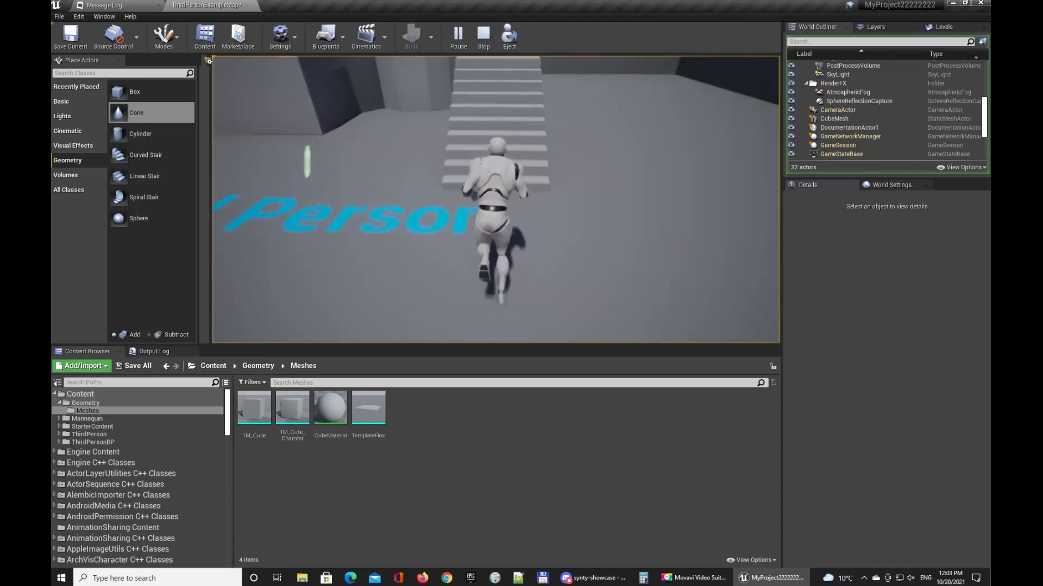
pyautogui.press('d')
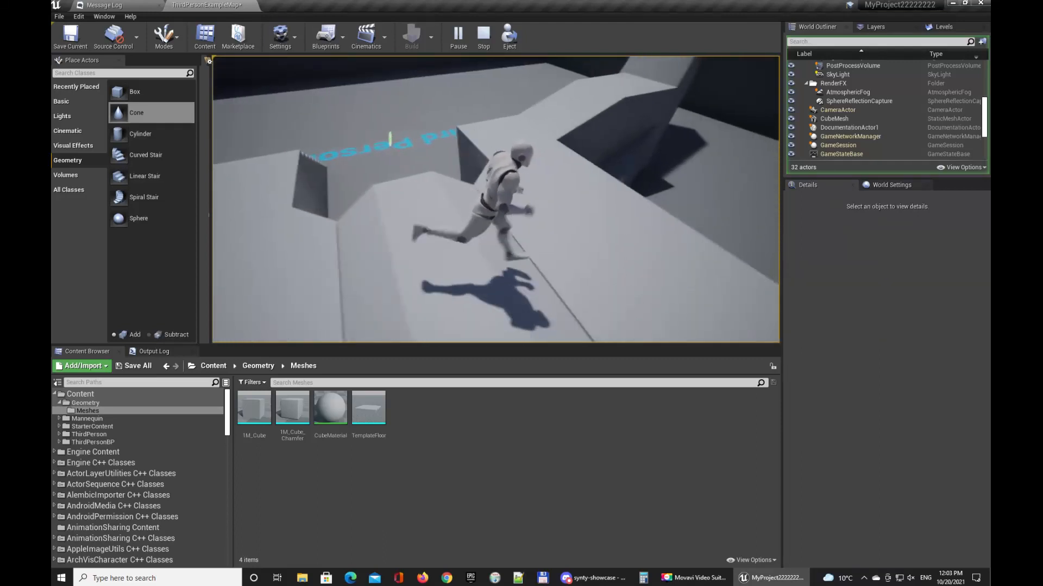
pyautogui.press('w')
pyautogui.press('w')
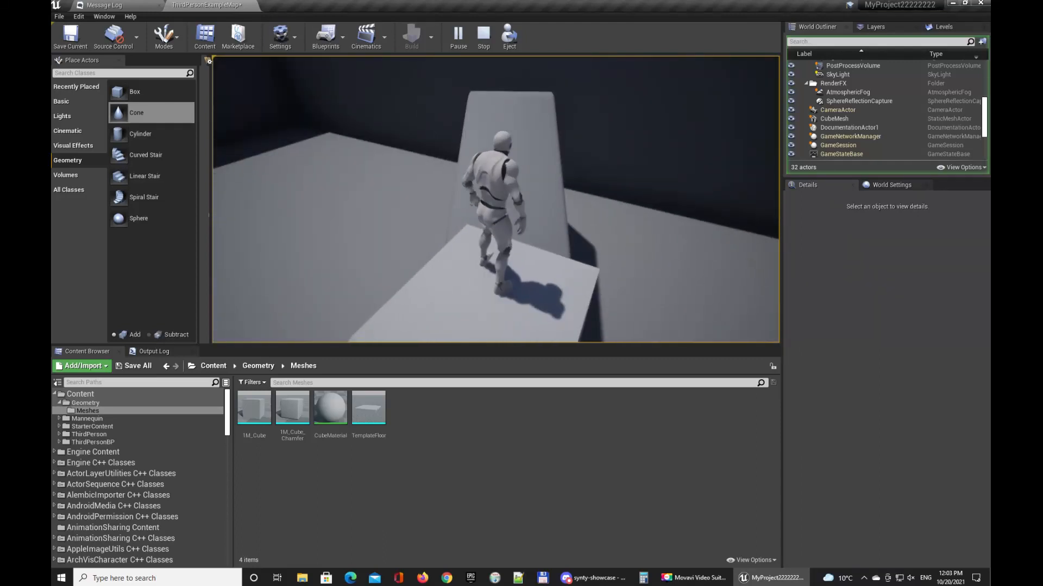
pyautogui.press('w')
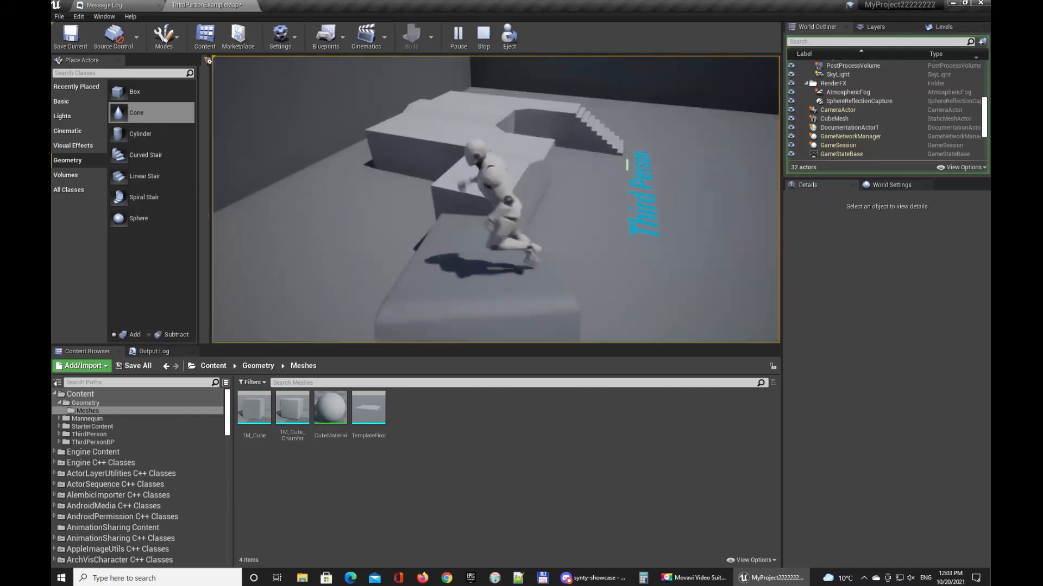
pyautogui.press('w')
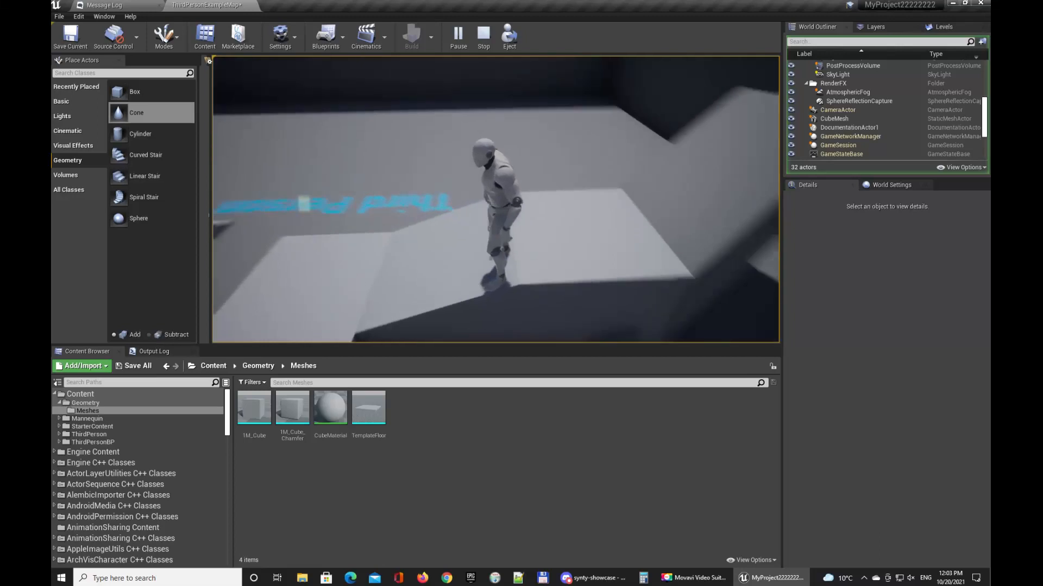
# Step: Run the character from the ramp back across the raised platforms and down the stairs to the floor
pyautogui.press('w')
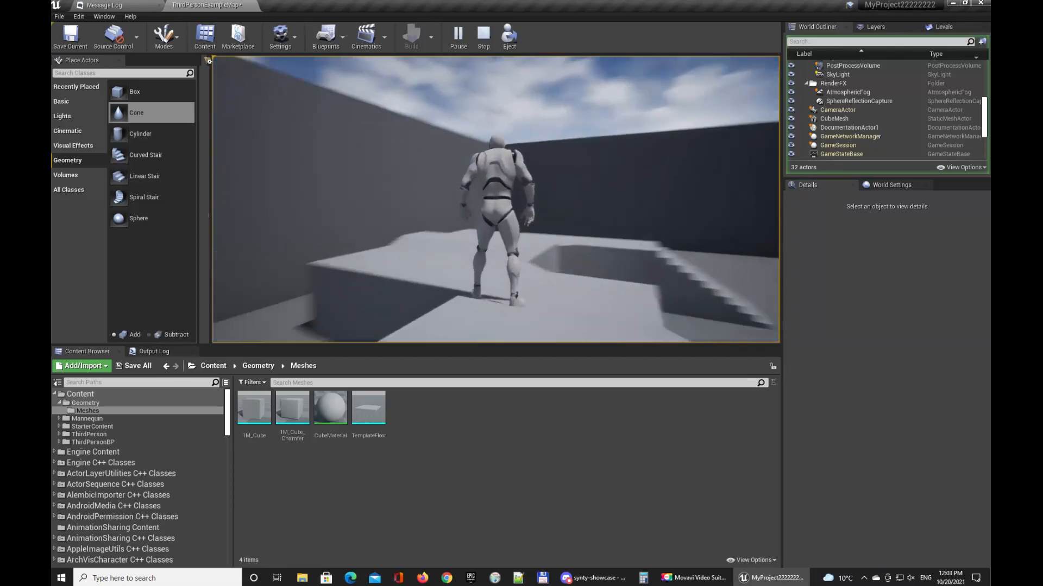
pyautogui.press('w')
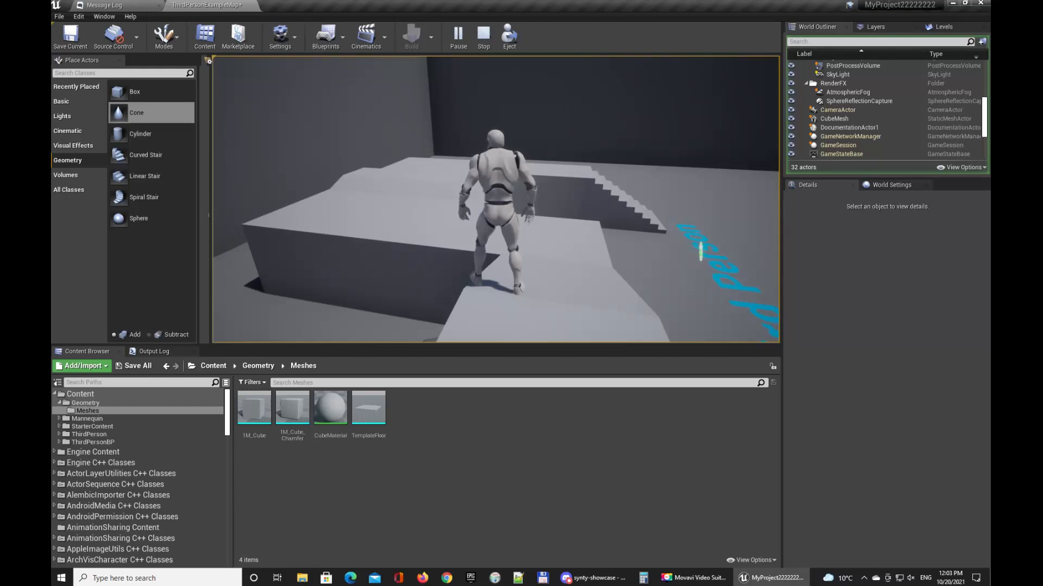
pyautogui.press('w')
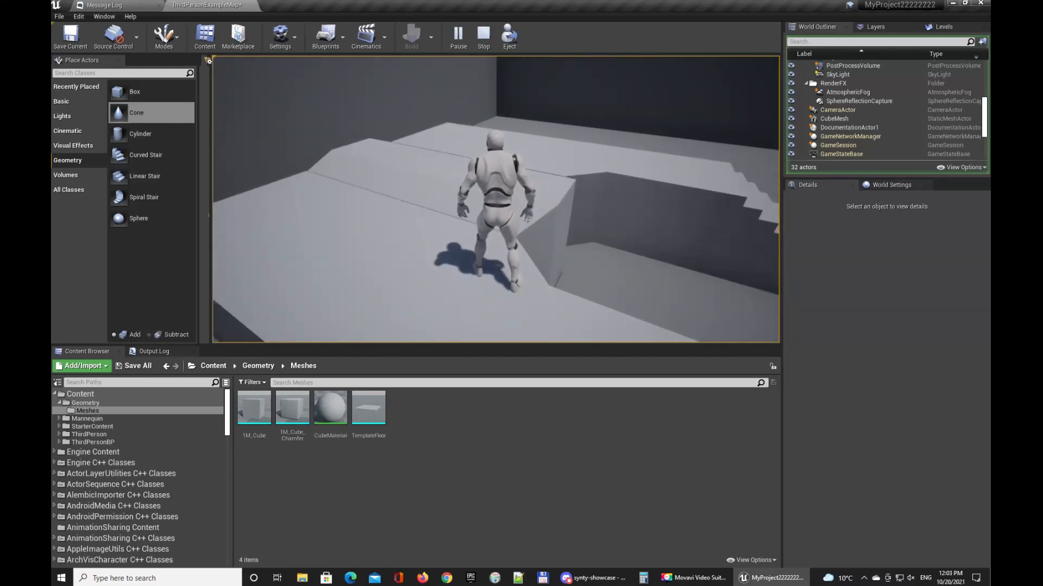
pyautogui.press('w')
pyautogui.press('d')
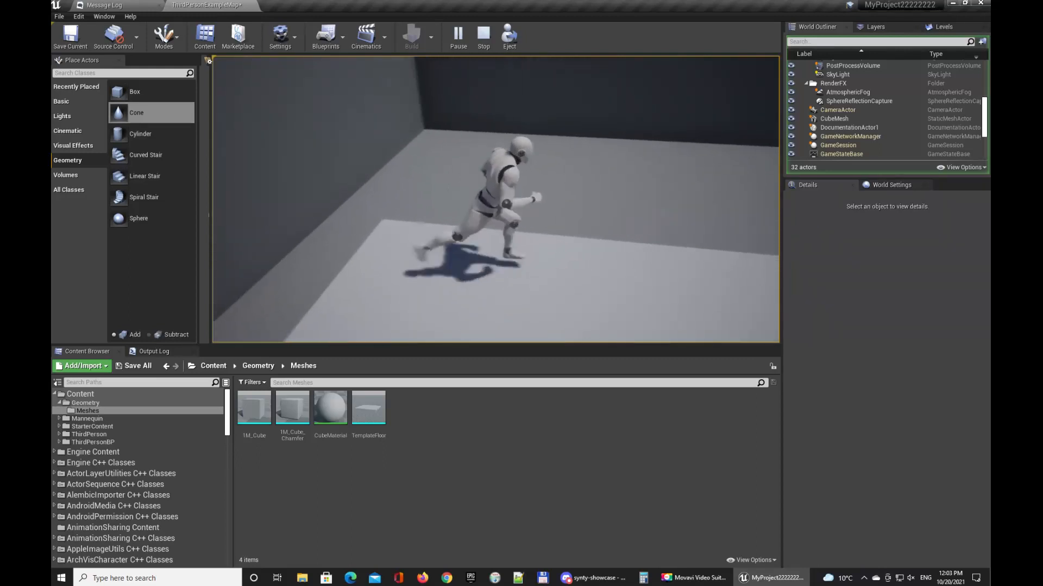
pyautogui.press('w')
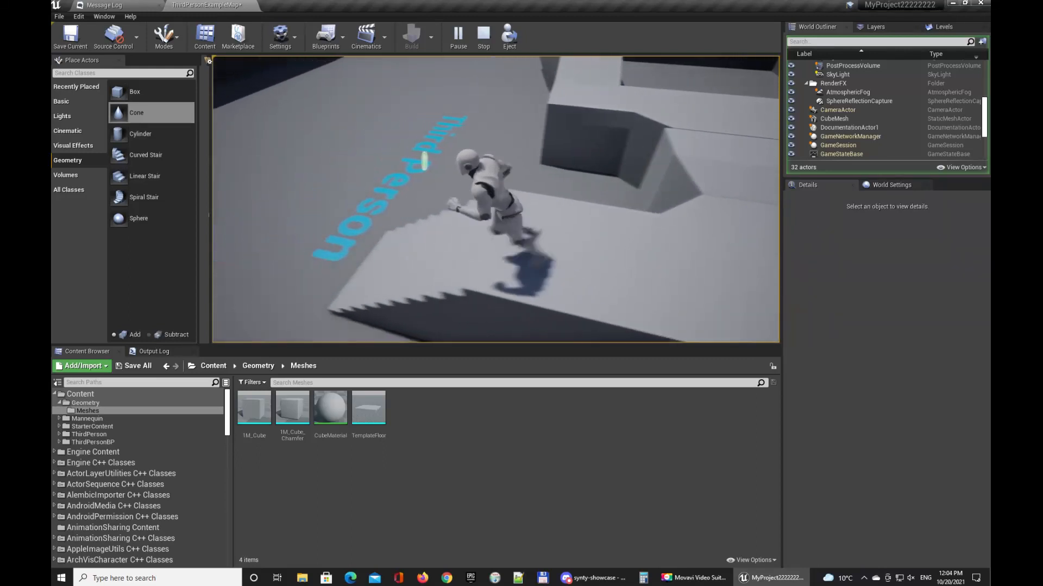
pyautogui.press('w')
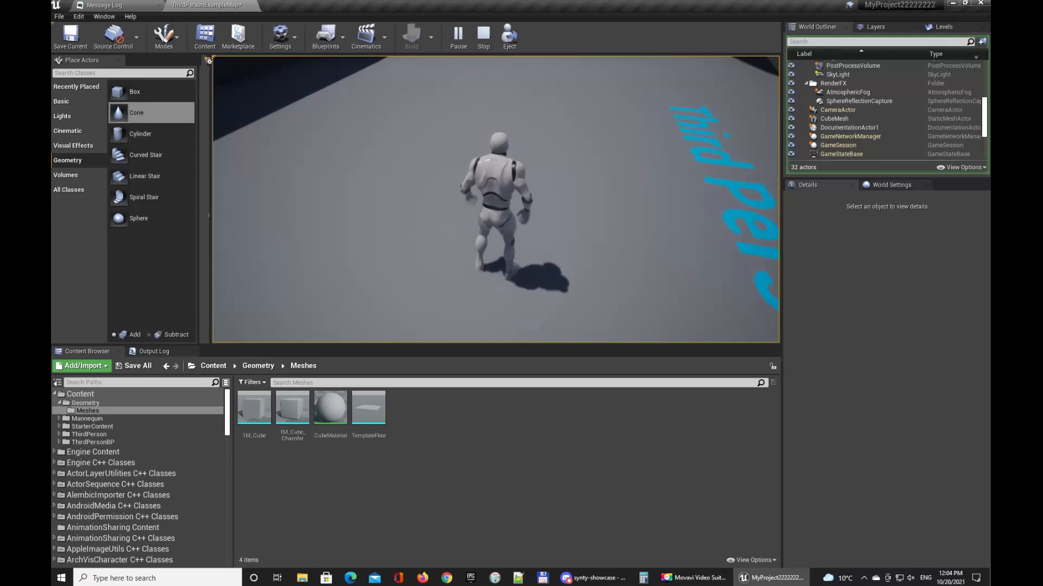
# Step: Test moving the character forward, backward and sideways on the open floor, heading back towards the stairs
pyautogui.press('w')
pyautogui.press('s')
pyautogui.press('w')
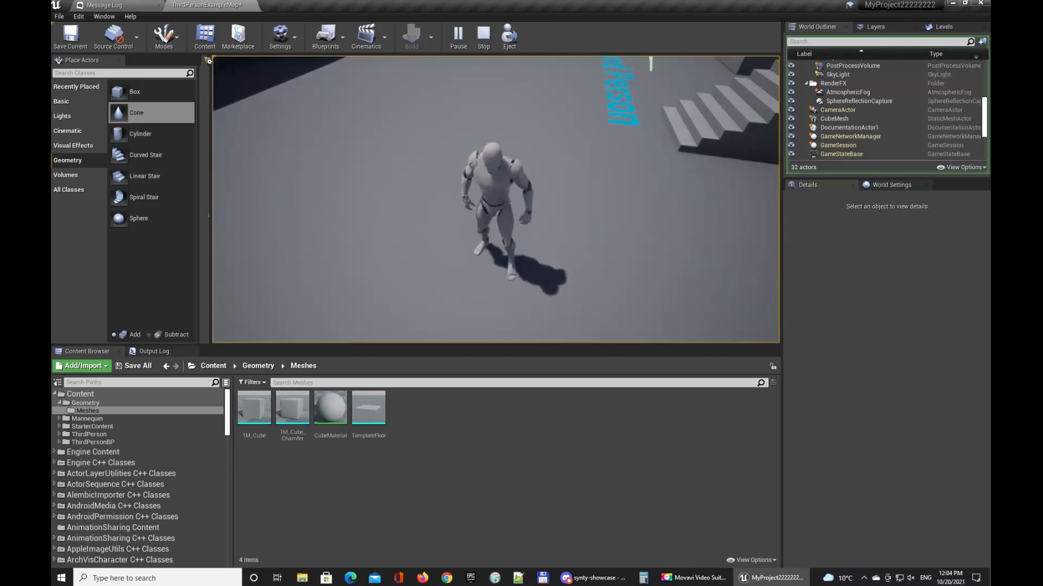
pyautogui.press('a')
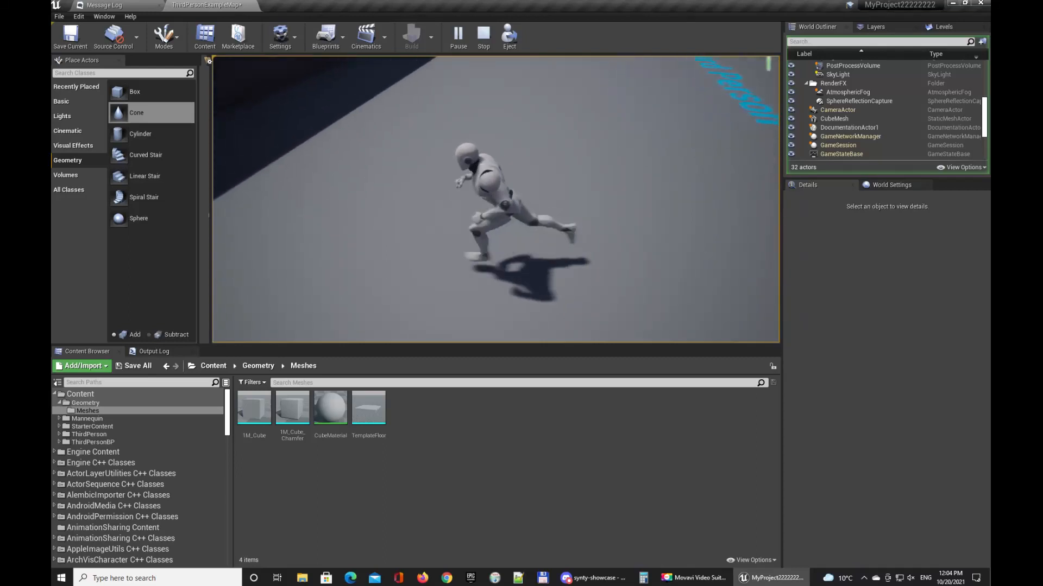
pyautogui.press('d')
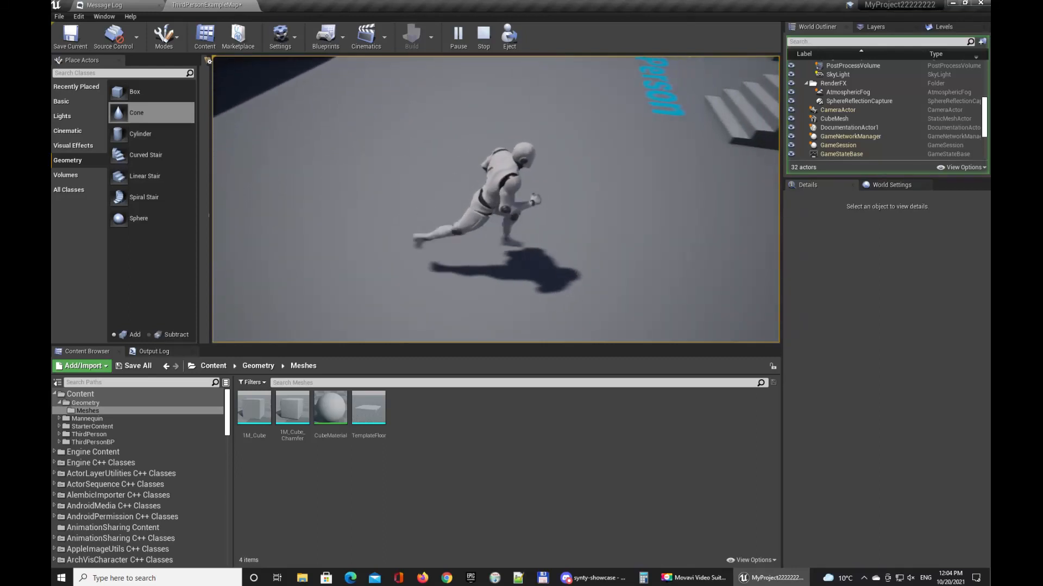
pyautogui.press('w')
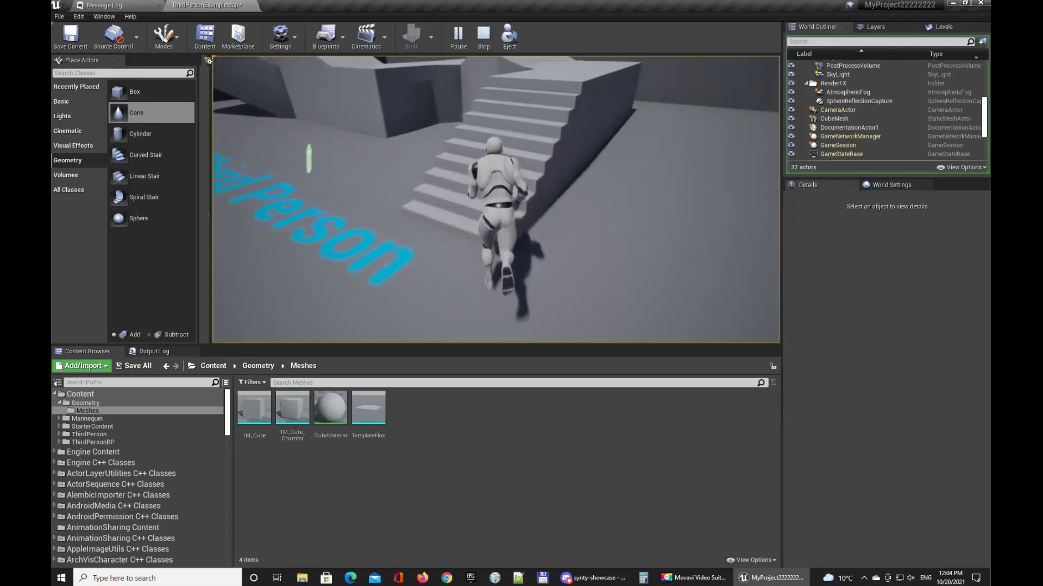
# Step: Run the character over the platforms to the ramp again and return to the Third Person floor text
pyautogui.press('d')
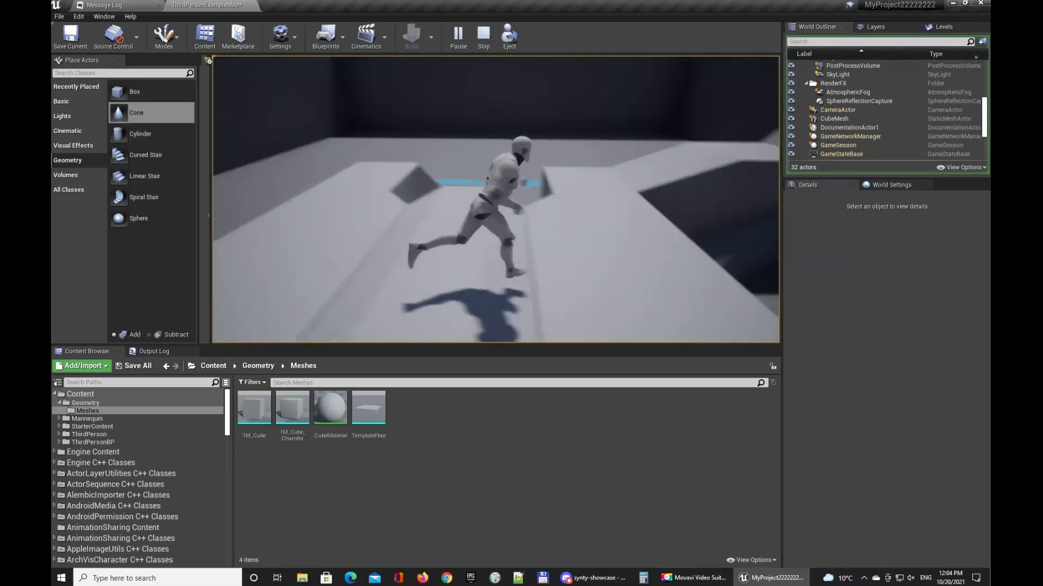
pyautogui.press('w')
pyautogui.press('w')
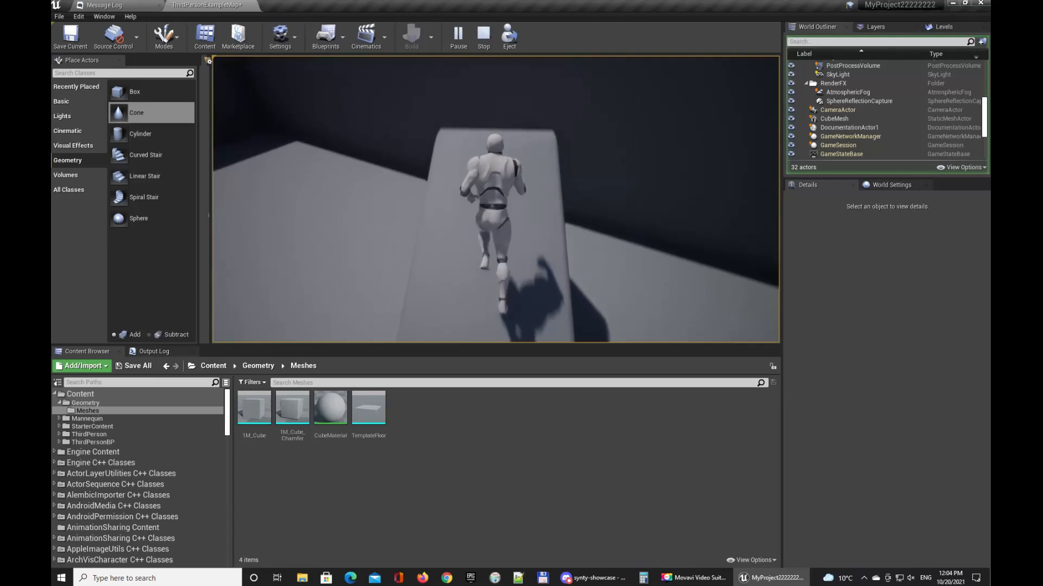
pyautogui.press('w')
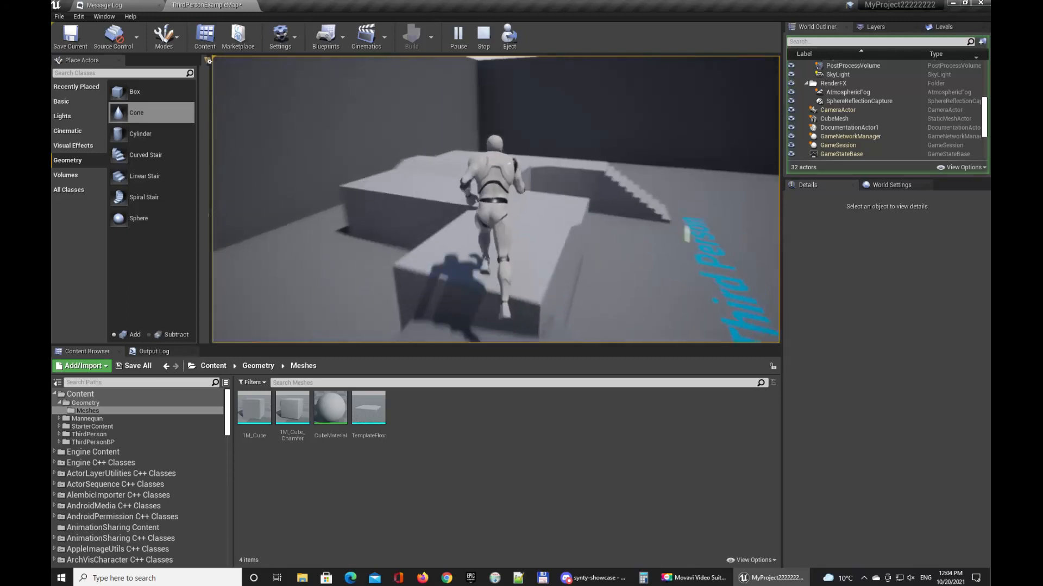
pyautogui.press('w')
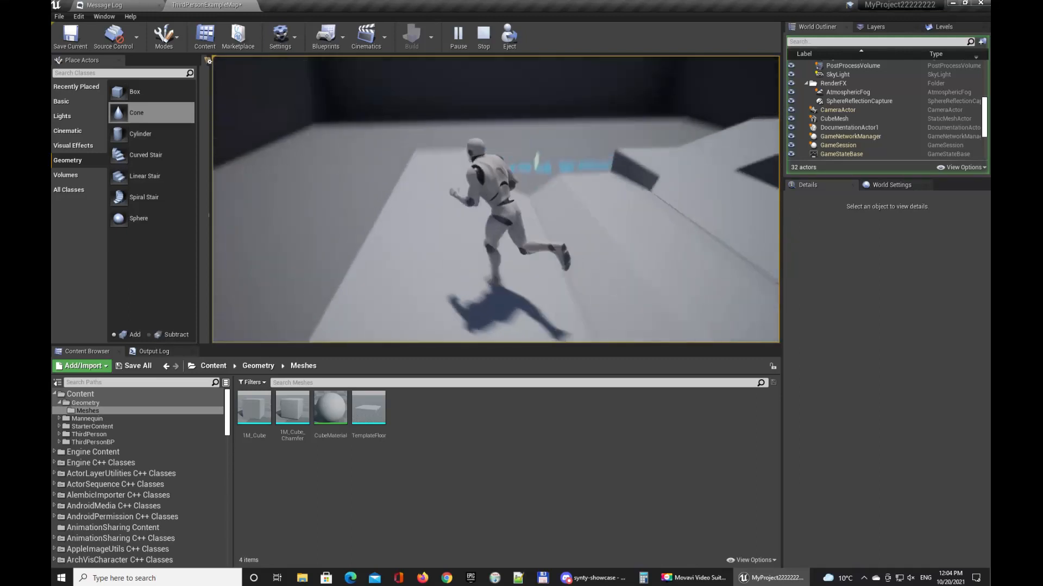
pyautogui.press('w')
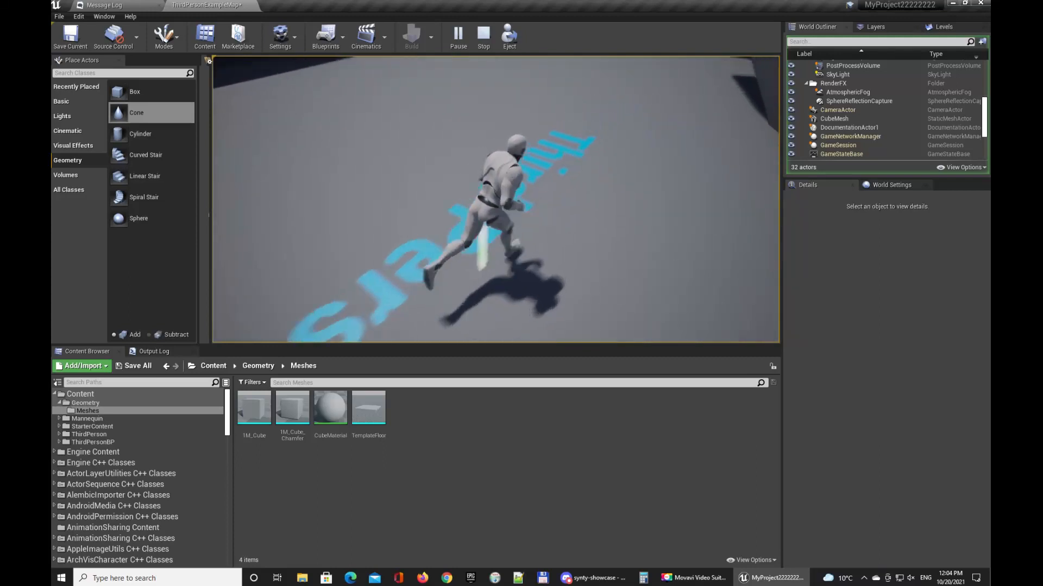
# Step: Run the character across the floor and up the stairs once more, and end the play session
pyautogui.press('d')
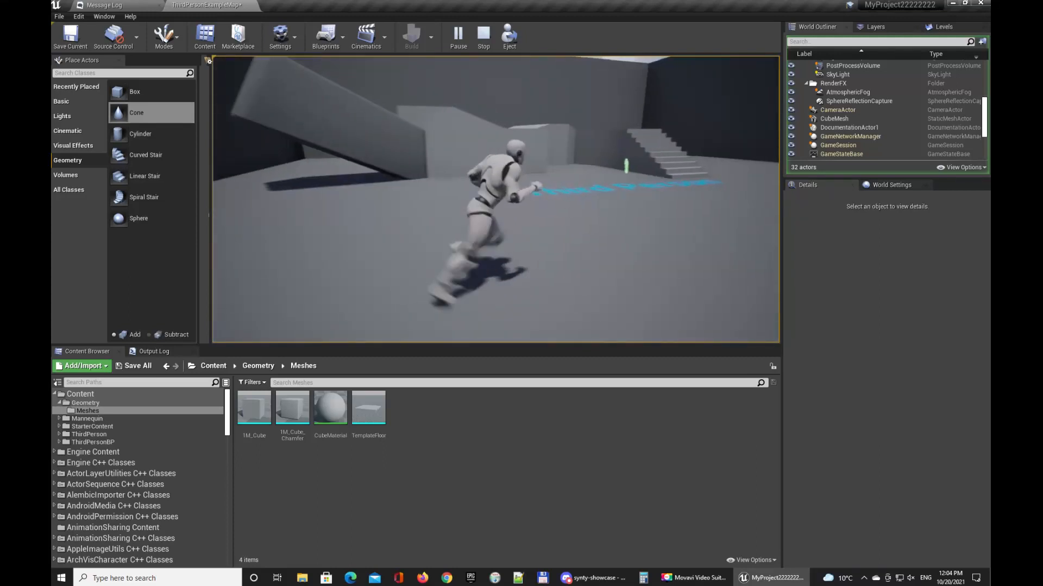
pyautogui.press('w')
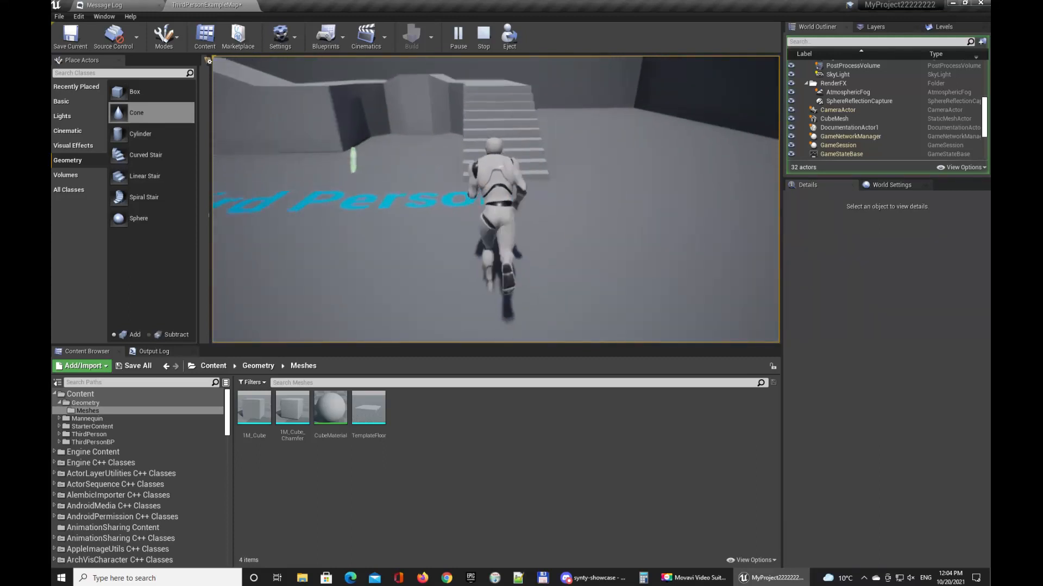
pyautogui.press('w')
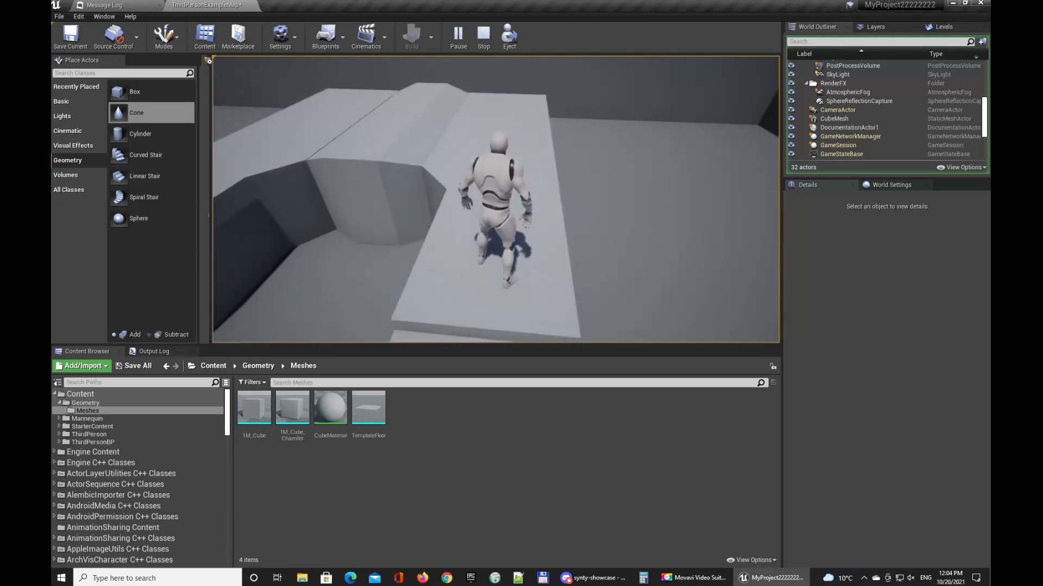
pyautogui.press('Escape')
# Step: Launch the level in Mobile Preview ES3.1 (PIE), saving the selected map content, and make the character jump
pyautogui.click(478, 38)
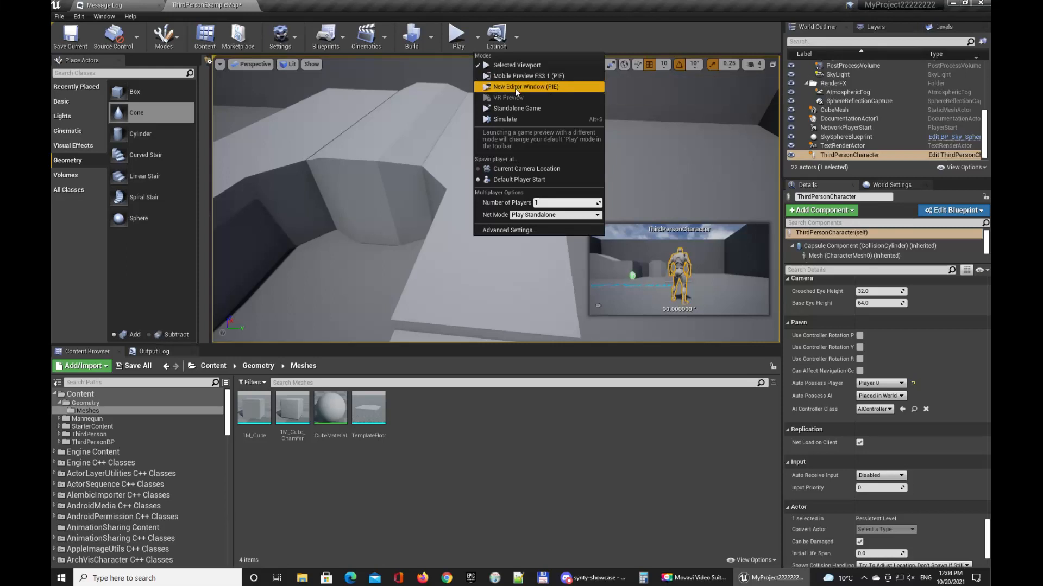
pyautogui.click(500, 77)
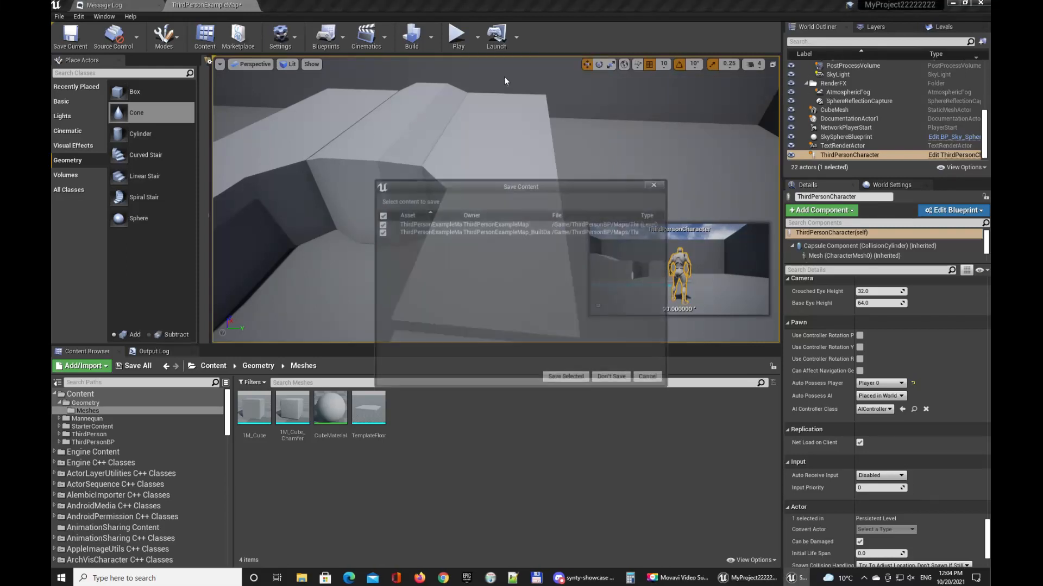
pyautogui.click(581, 378)
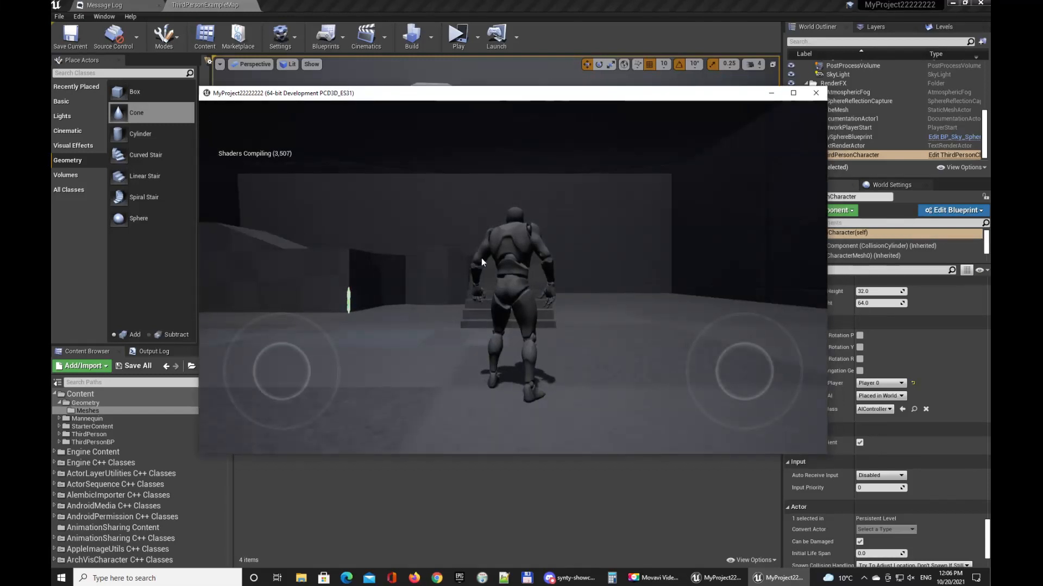
pyautogui.press('space')
pyautogui.press('space')
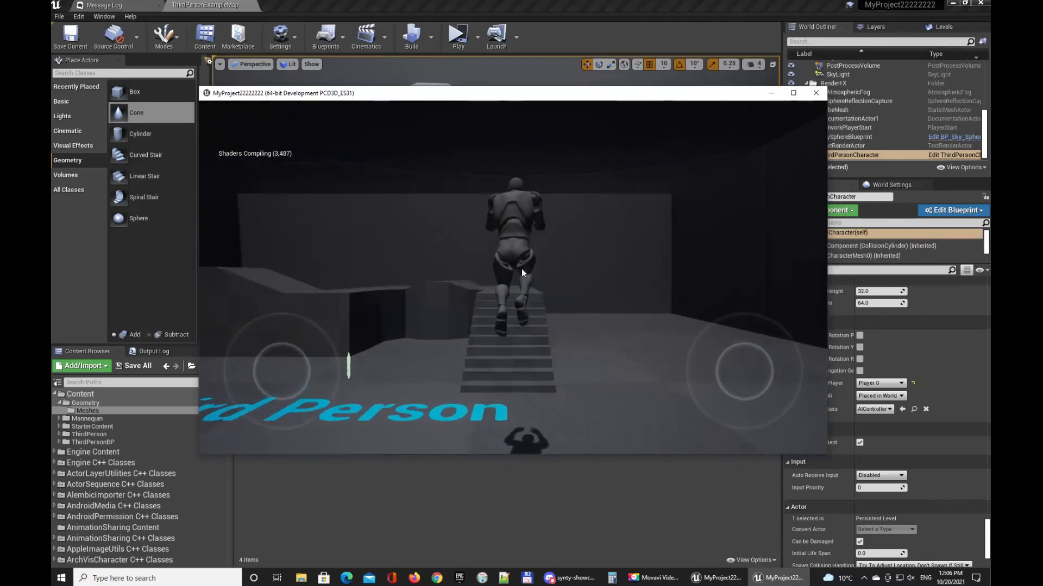
# Step: Test the mobile preview's virtual joysticks by moving the character and turning the camera towards the stairs
pyautogui.moveTo(298, 373); pyautogui.dragTo(315, 339)
pyautogui.click(424, 345)
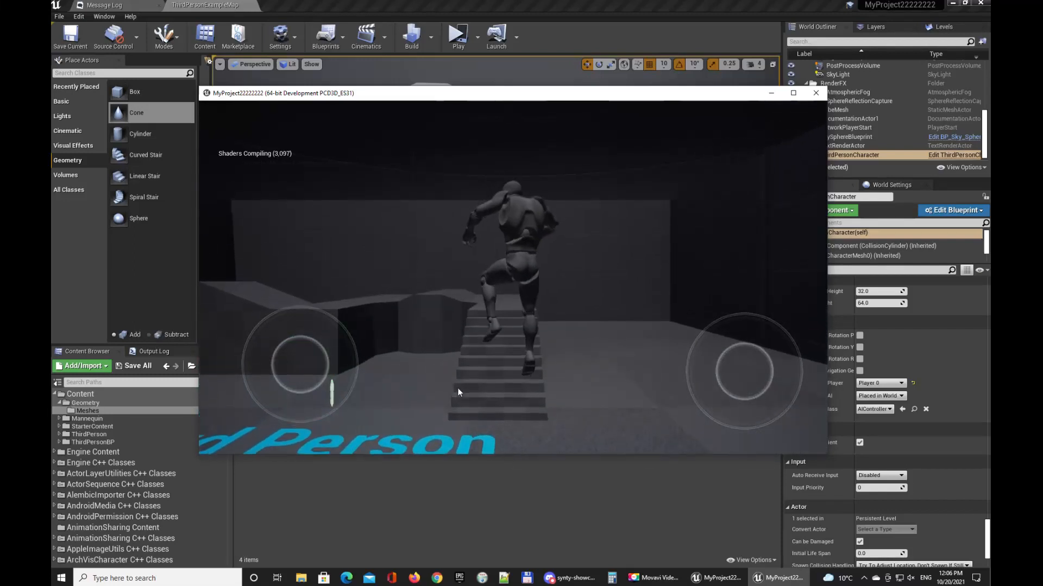
pyautogui.click(516, 248)
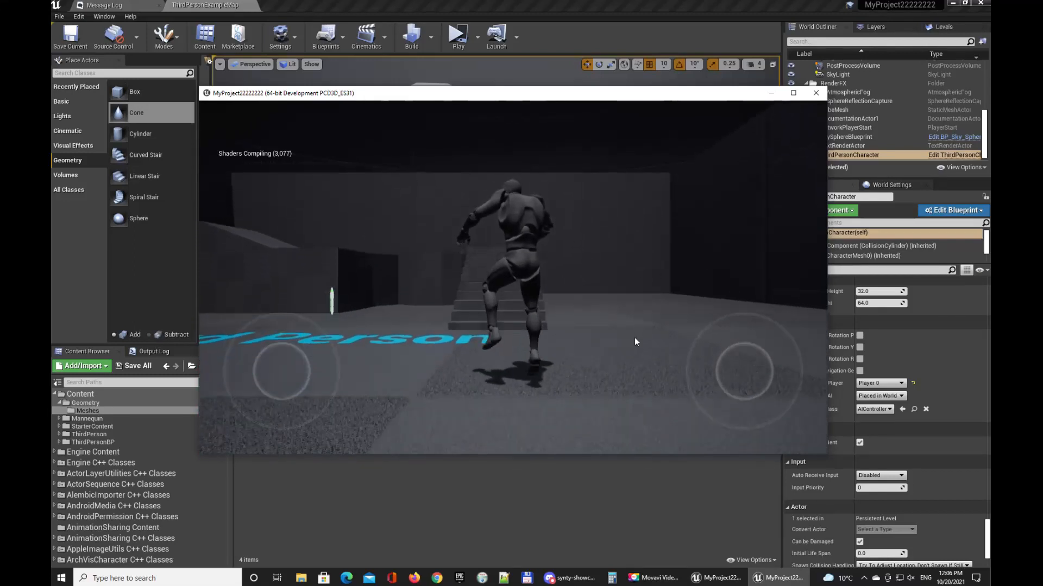
pyautogui.click(604, 256)
pyautogui.click(544, 359)
pyautogui.moveTo(731, 372); pyautogui.dragTo(765, 350)
pyautogui.moveTo(760, 383); pyautogui.dragTo(561, 433)
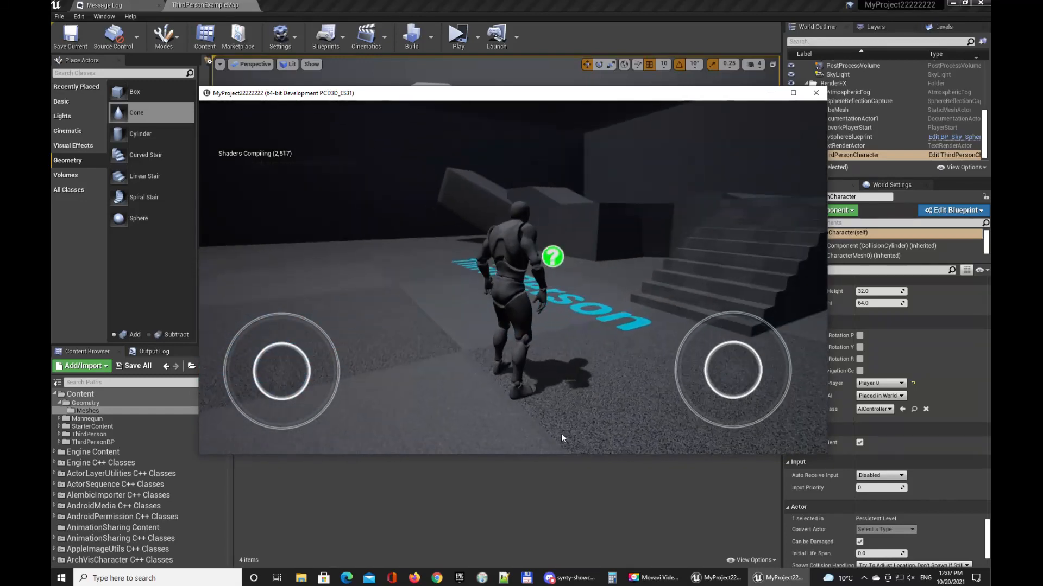
# Step: Try the touch and jump controls once more and close the mobile preview
pyautogui.click(602, 302)
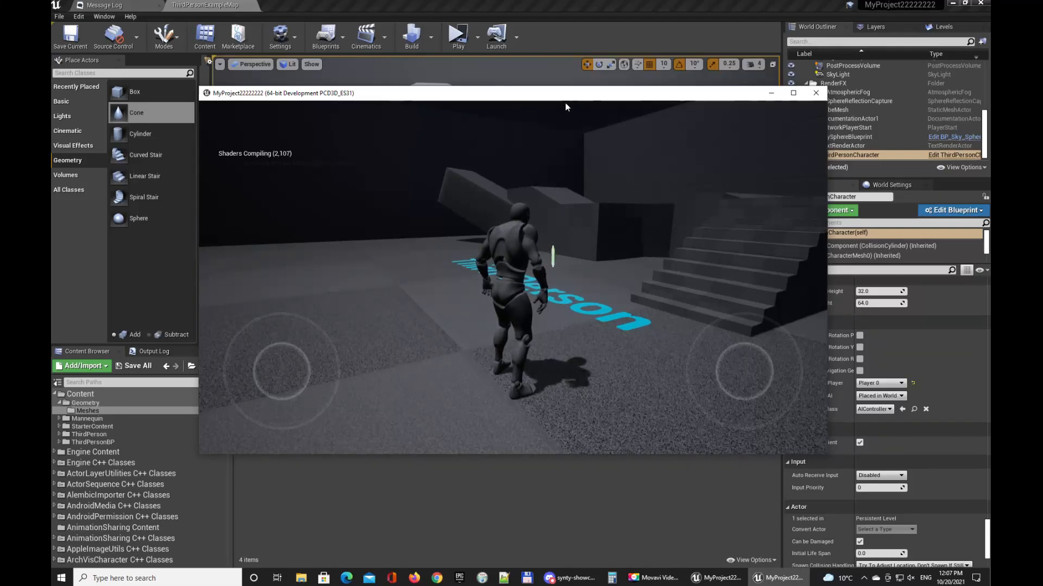
pyautogui.press('space')
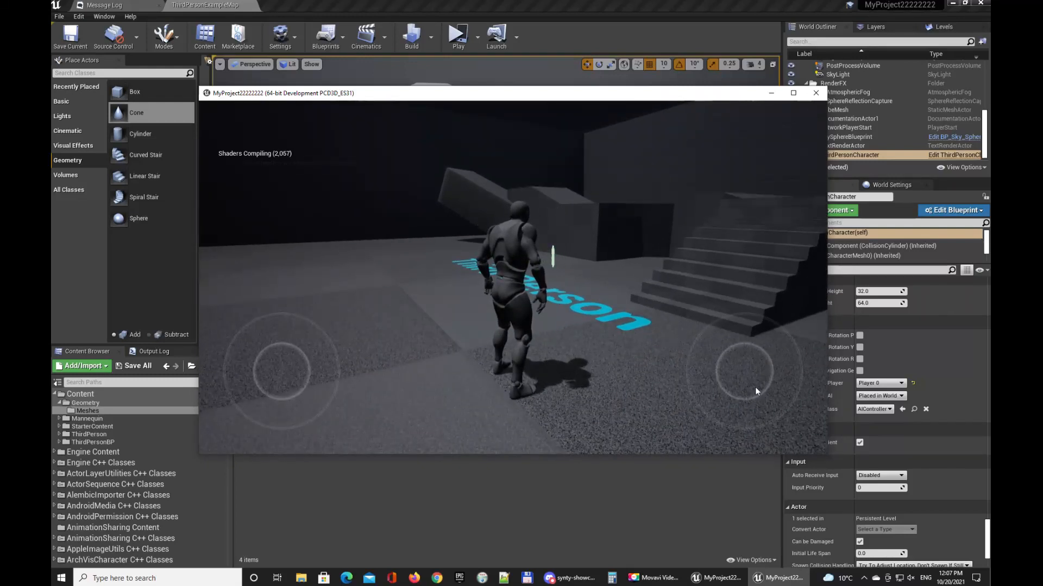
pyautogui.press('Escape')
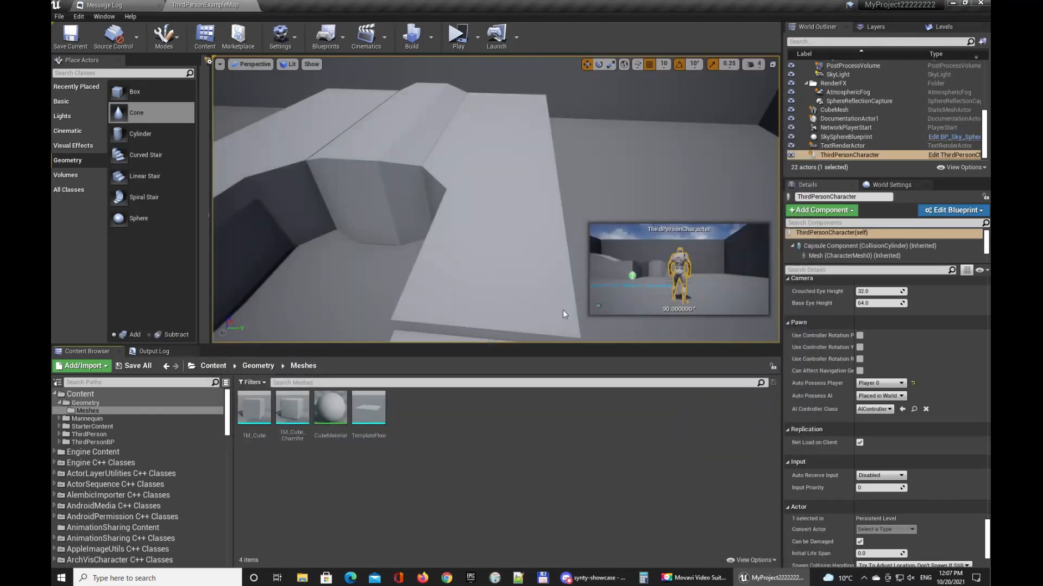
# Step: Play the level in New Editor Window (PIE) mode and run the character up the stairs and across the raised blocks
pyautogui.click(478, 37)
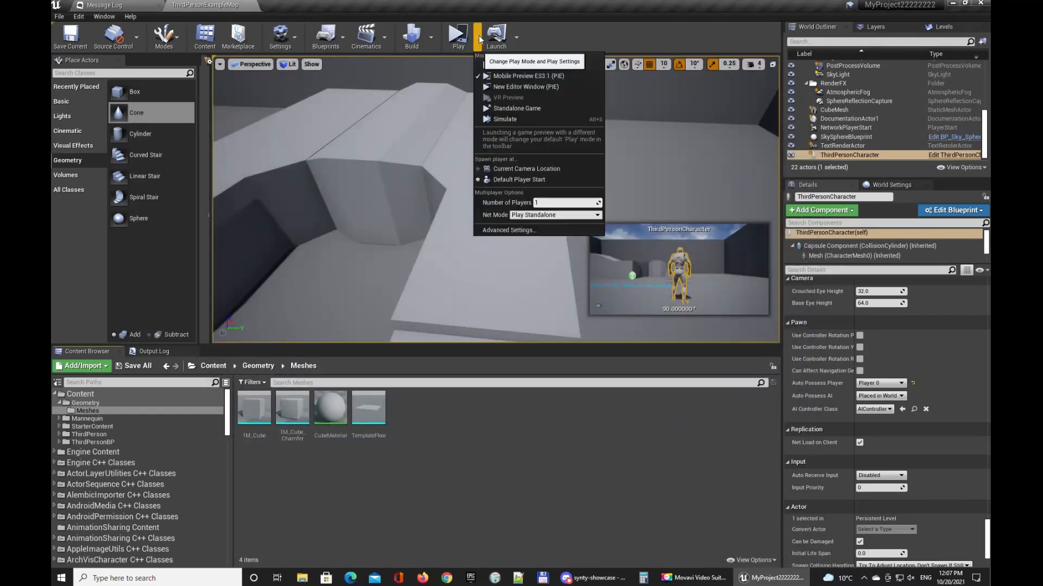
pyautogui.click(507, 88)
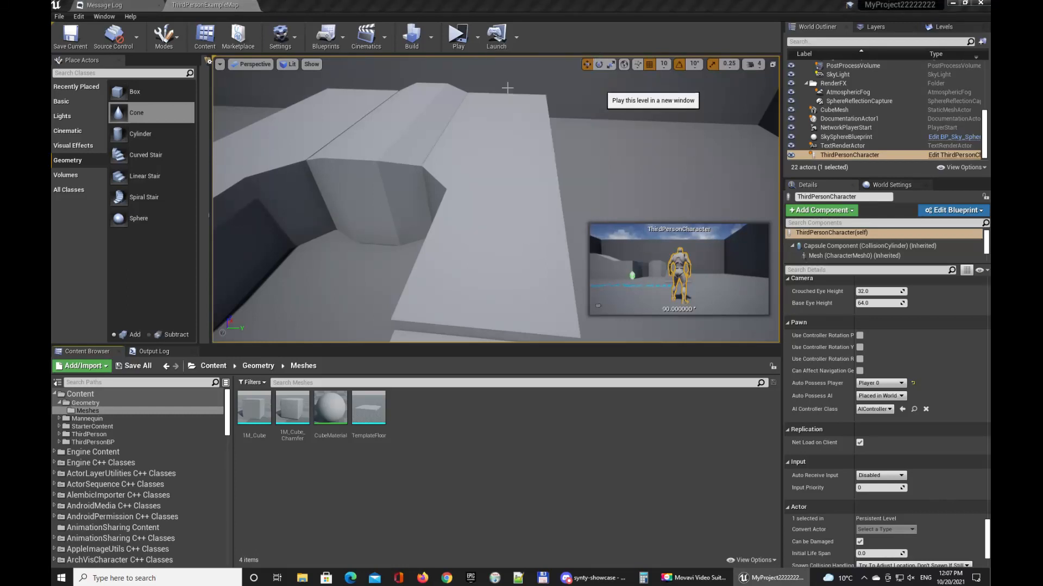
pyautogui.press('w')
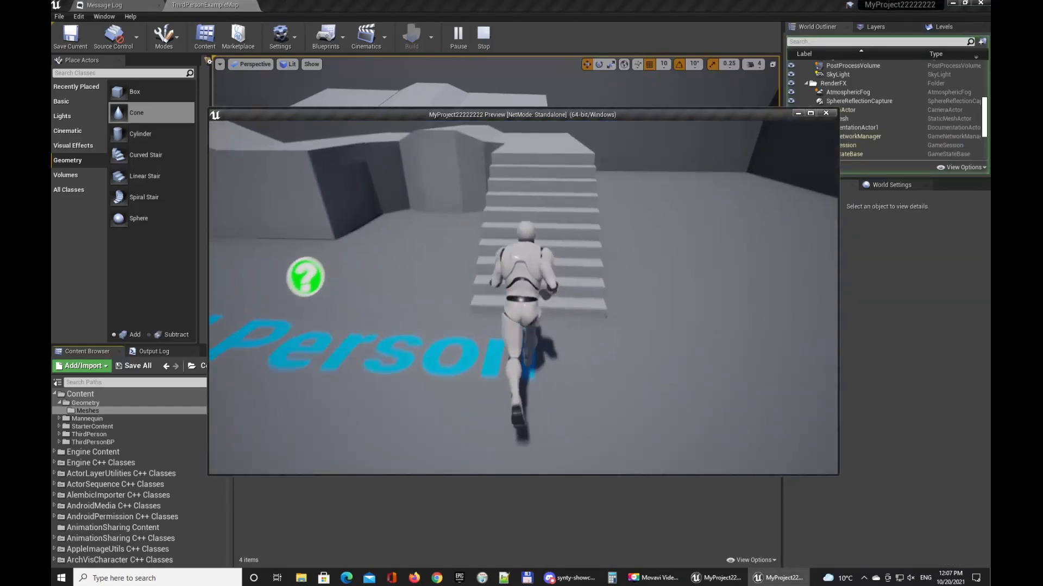
pyautogui.press('w')
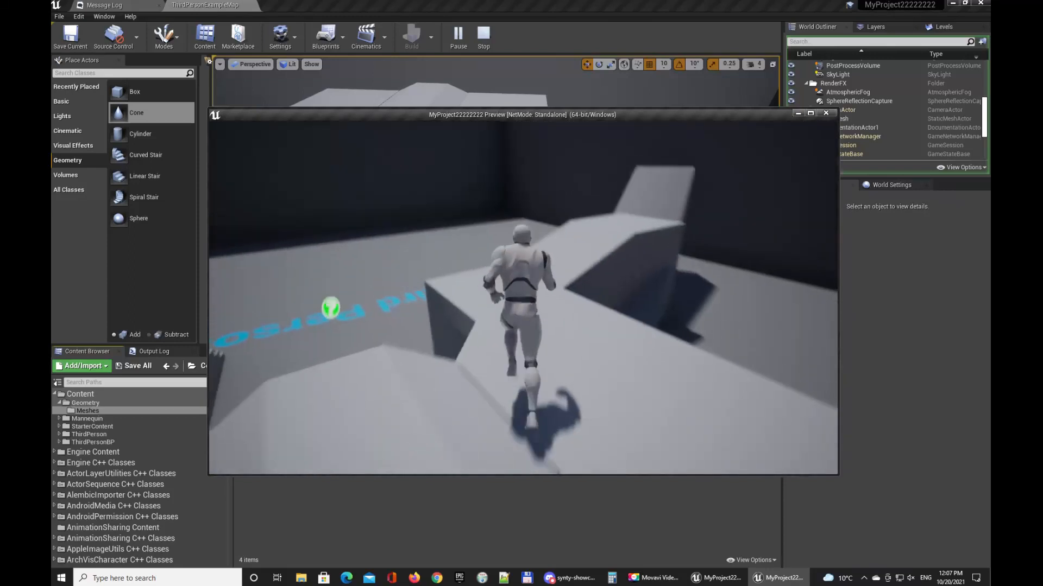
pyautogui.press('w')
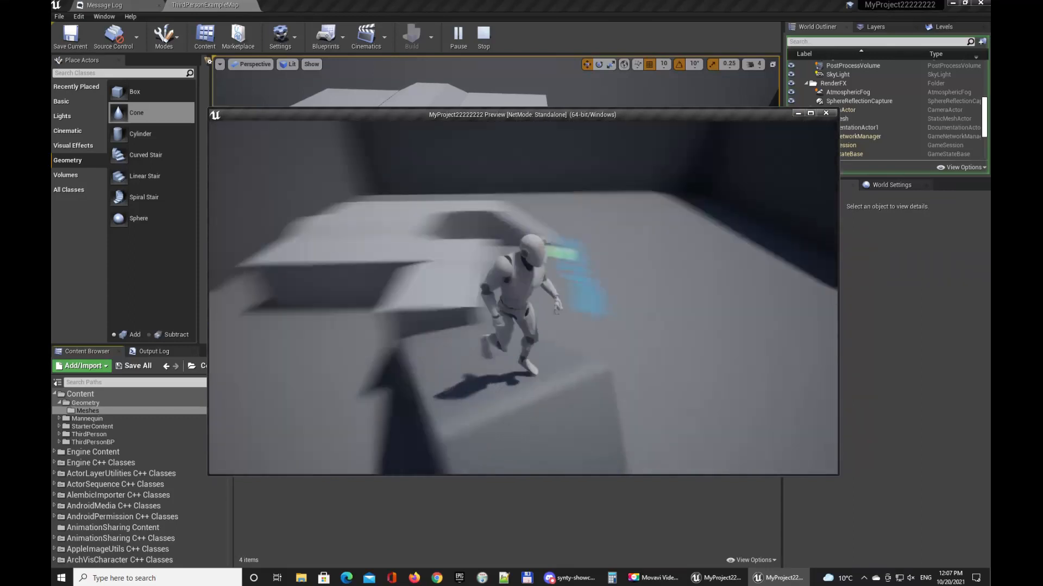
# Step: Make the character jump while running through the level, and end the play session
pyautogui.press('space')
pyautogui.press('w')
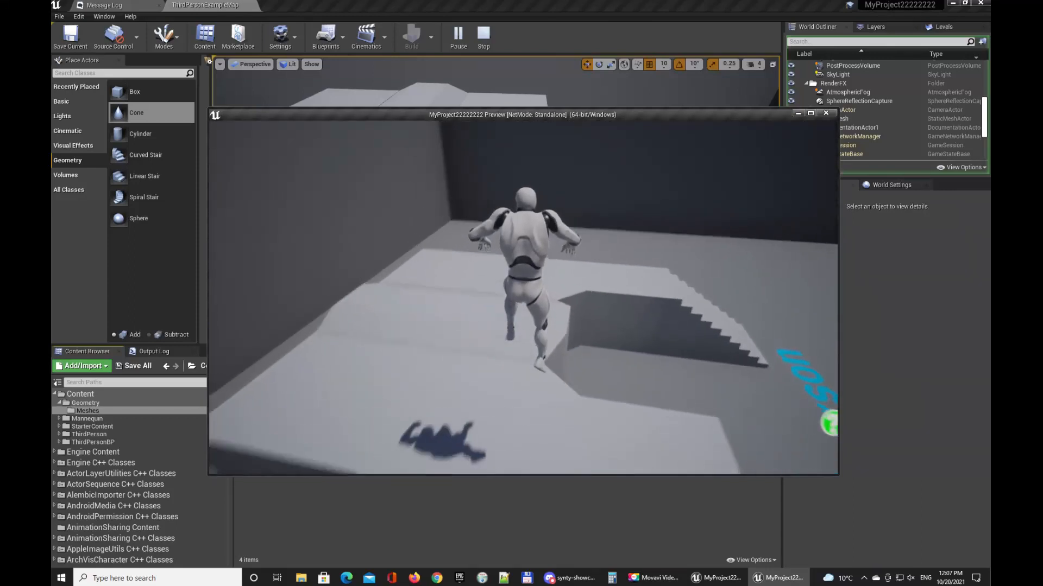
pyautogui.press('w')
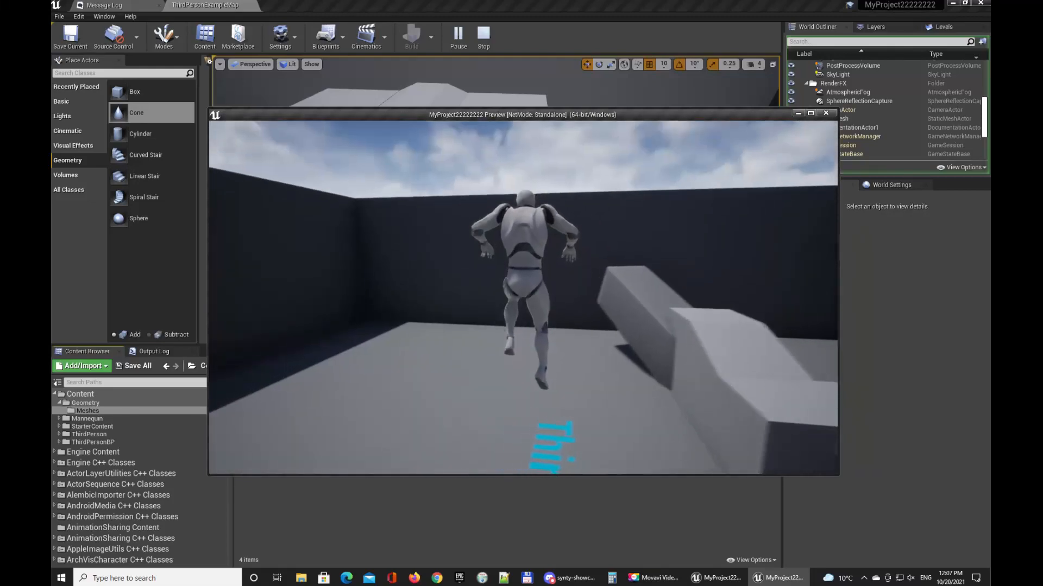
pyautogui.press('Escape')
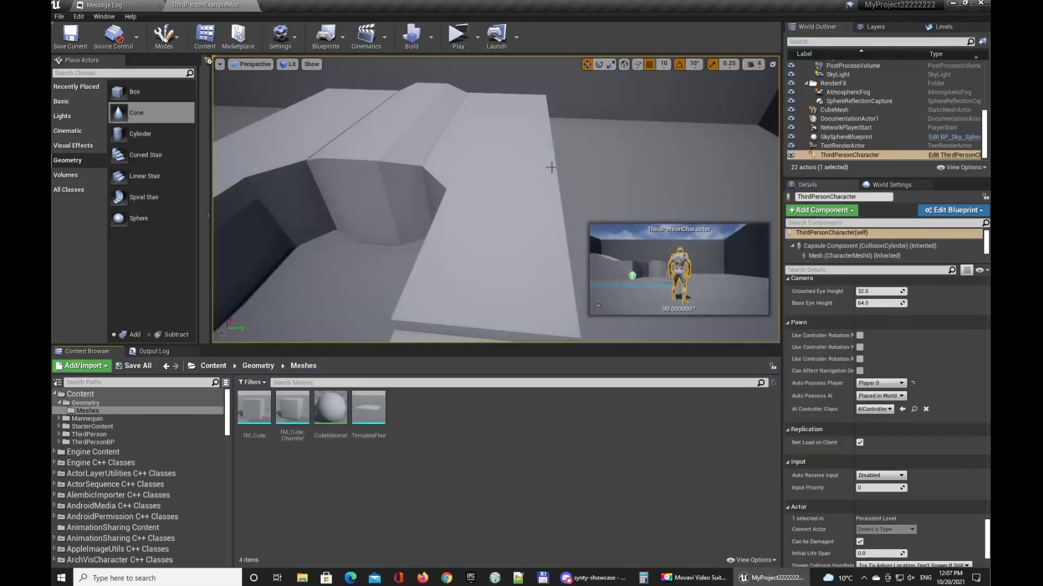
# Step: Select the long CubeMesh block beside the ramp and bring its transform properties into view
pyautogui.press('f')
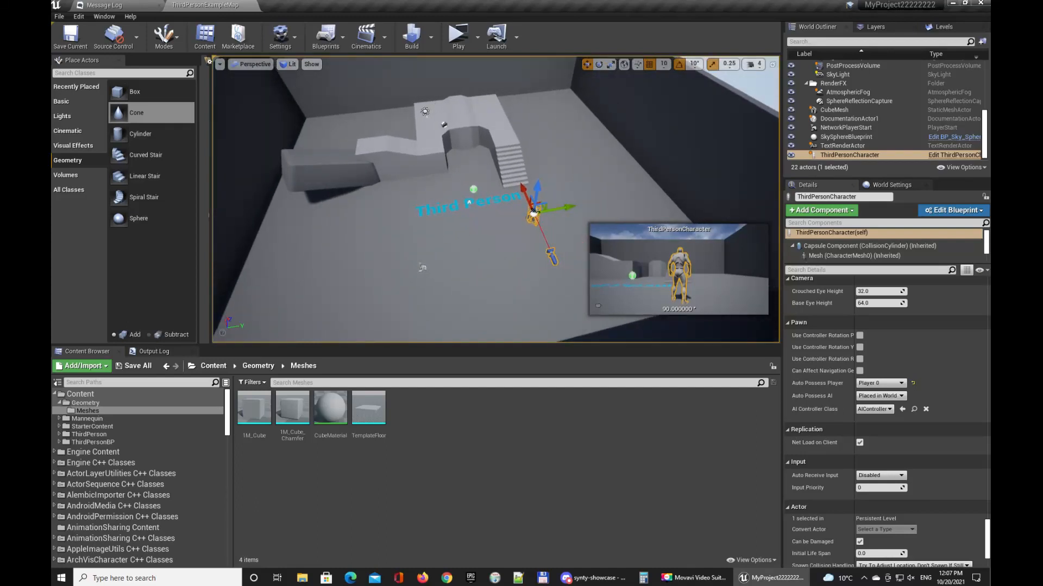
pyautogui.click(350, 149)
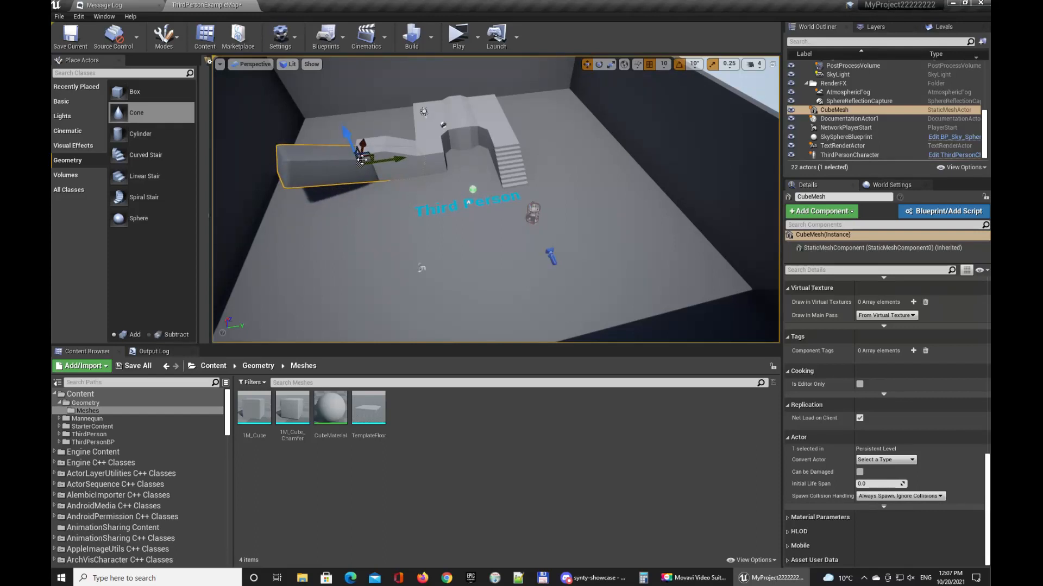
pyautogui.moveTo(345, 129)
pyautogui.mouseDown()
pyautogui.moveTo(349, 140)
pyautogui.moveTo(345, 129)
pyautogui.mouseUp()
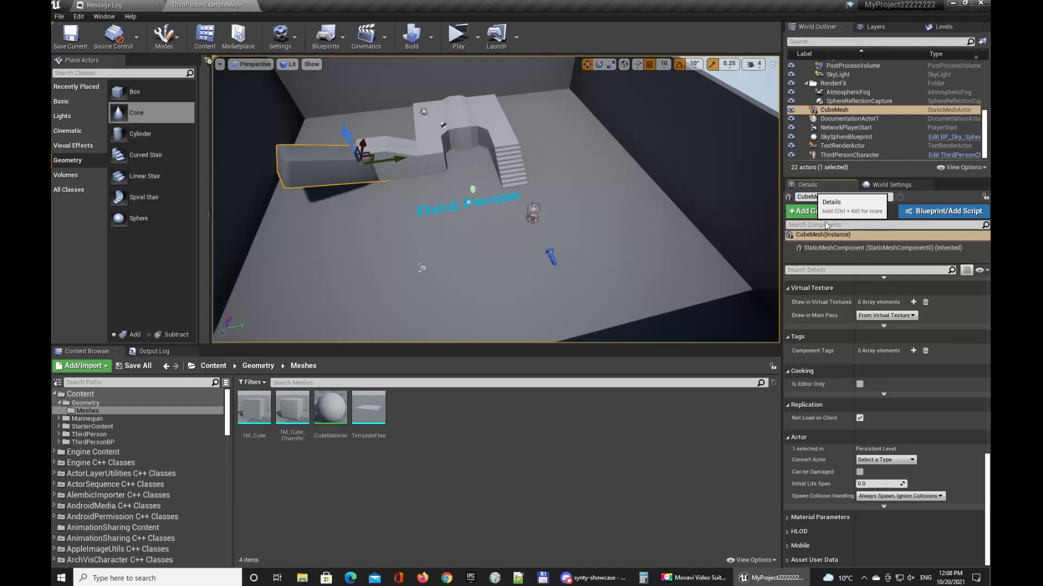
pyautogui.scroll(10, 910, 331)
pyautogui.scroll(8, 908, 326)
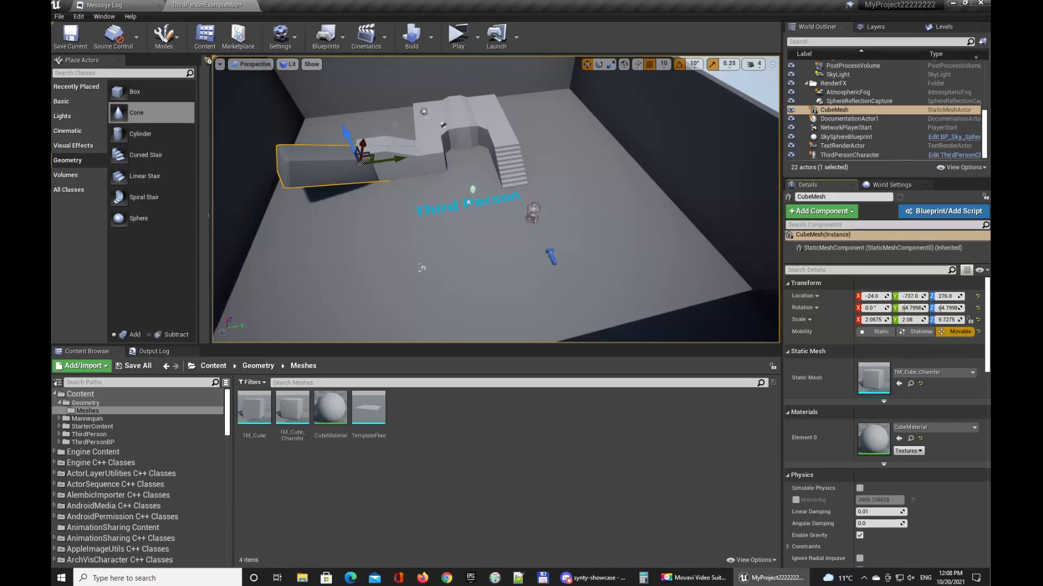
# Step: Move the CubeMesh block along X to -704, try out a different Y rotation, and reset its rotation to default
pyautogui.moveTo(363, 144); pyautogui.dragTo(680, 314)
pyautogui.moveTo(923, 308)
pyautogui.mouseDown()
pyautogui.moveTo(940, 308)
pyautogui.moveTo(908, 308)
pyautogui.moveTo(918, 308)
pyautogui.mouseUp()
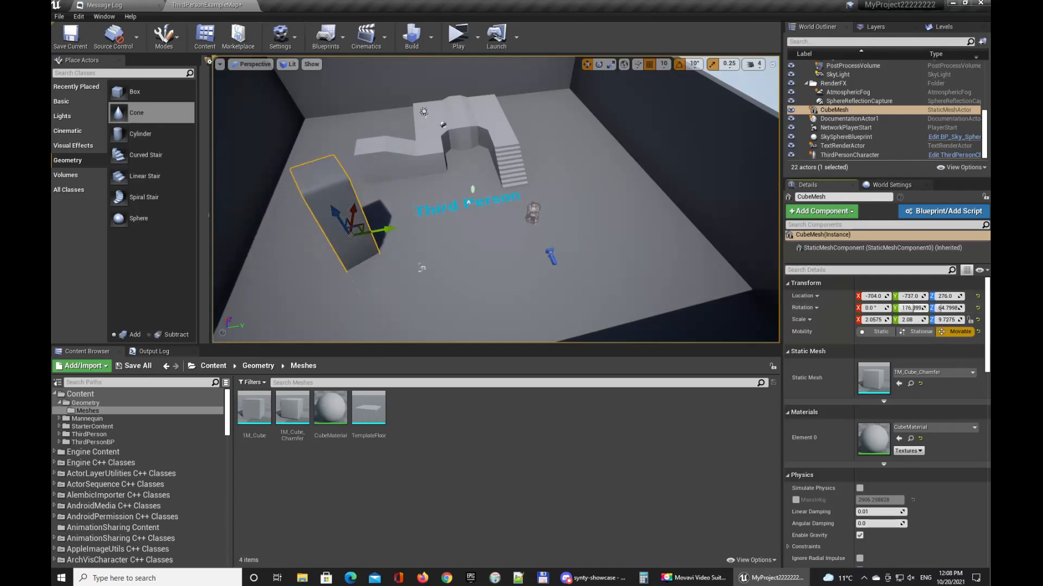
pyautogui.click(978, 309)
# Step: Move the upright block to about X -504, Y -1027, Z 386 and tilt it about 79° around Y
pyautogui.press('f')
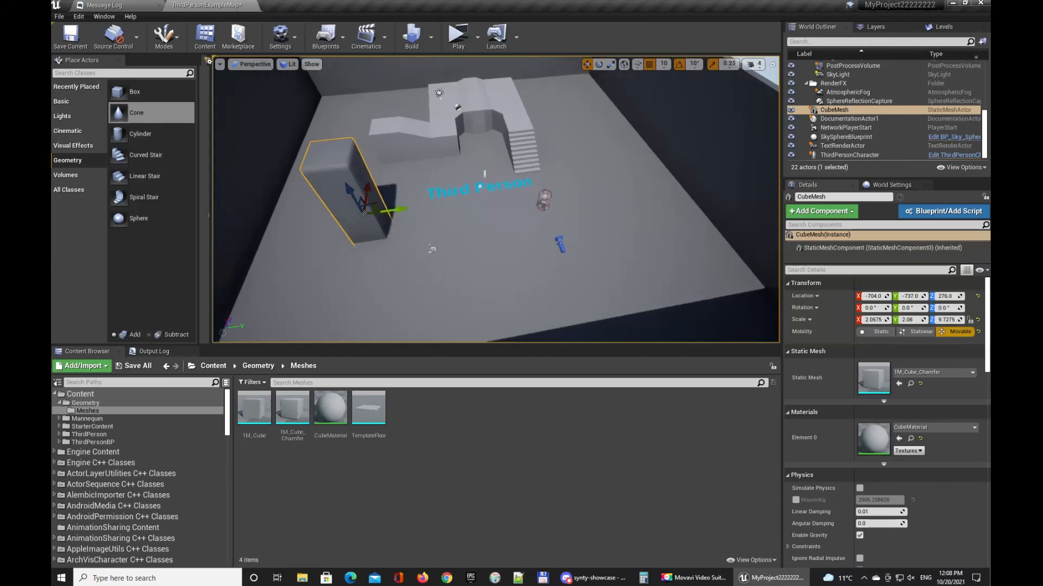
pyautogui.moveTo(349, 219); pyautogui.dragTo(349, 218, button='right')
pyautogui.moveTo(433, 206); pyautogui.dragTo(409, 188)
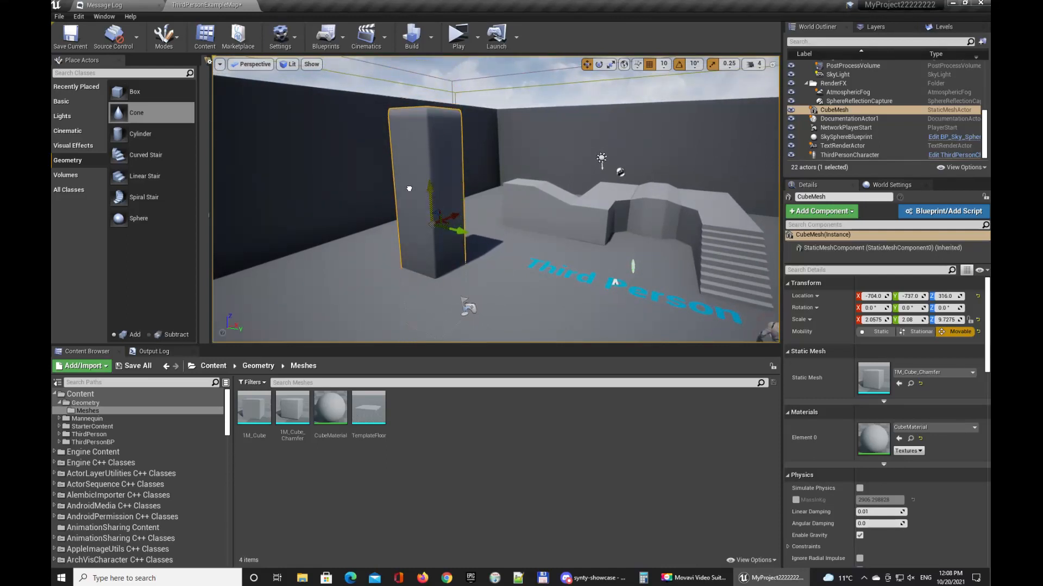
pyautogui.moveTo(903, 308)
pyautogui.mouseDown()
pyautogui.moveTo(934, 308)
pyautogui.moveTo(905, 308)
pyautogui.mouseUp()
pyautogui.moveTo(430, 190); pyautogui.dragTo(403, 164)
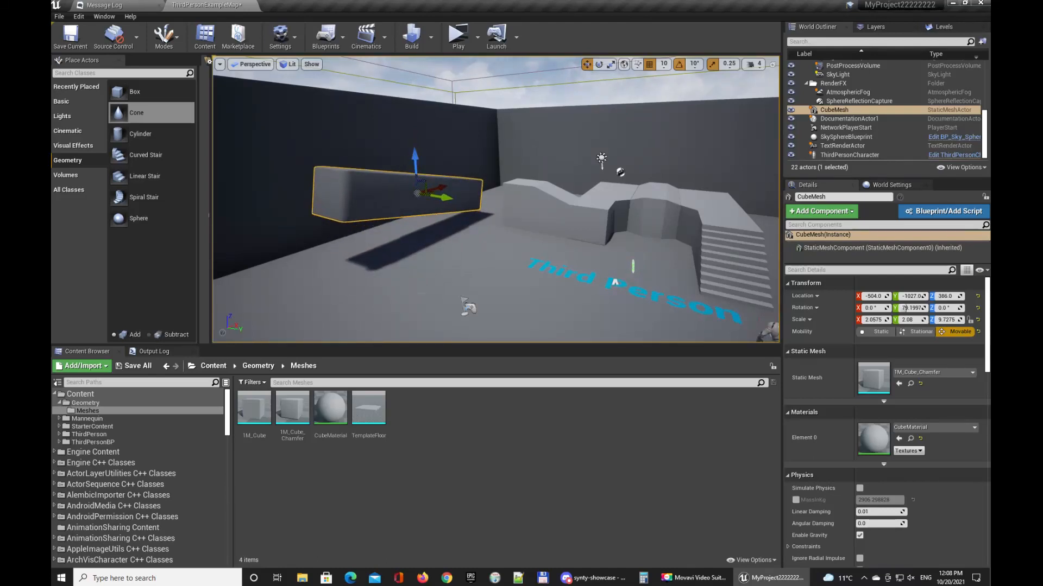
pyautogui.moveTo(488, 217); pyautogui.dragTo(529, 239, button='right')
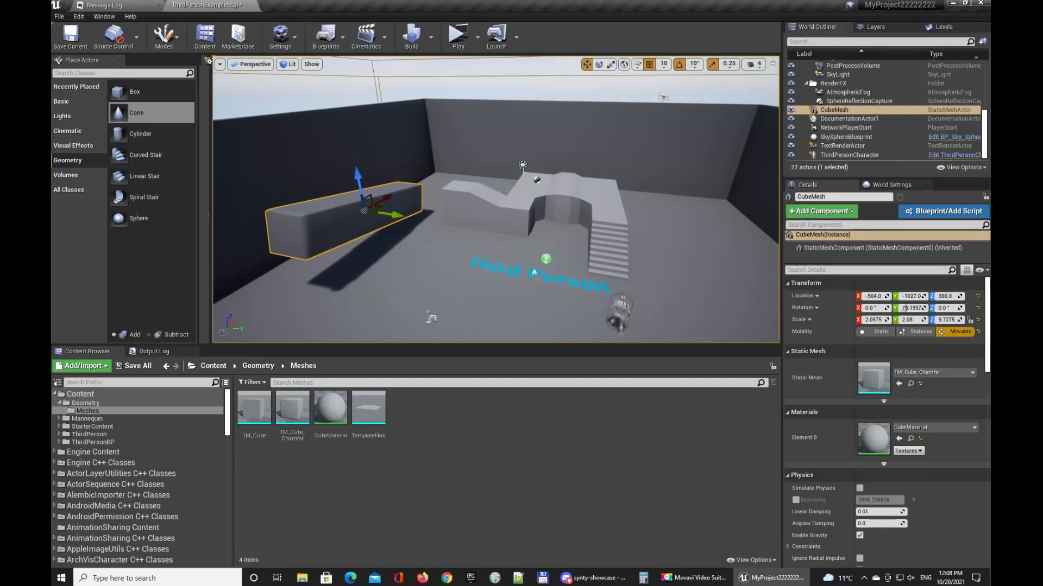
# Step: Reset the CubeMesh block's scale, rotation and location to their default values
pyautogui.click(978, 320)
pyautogui.click(978, 307)
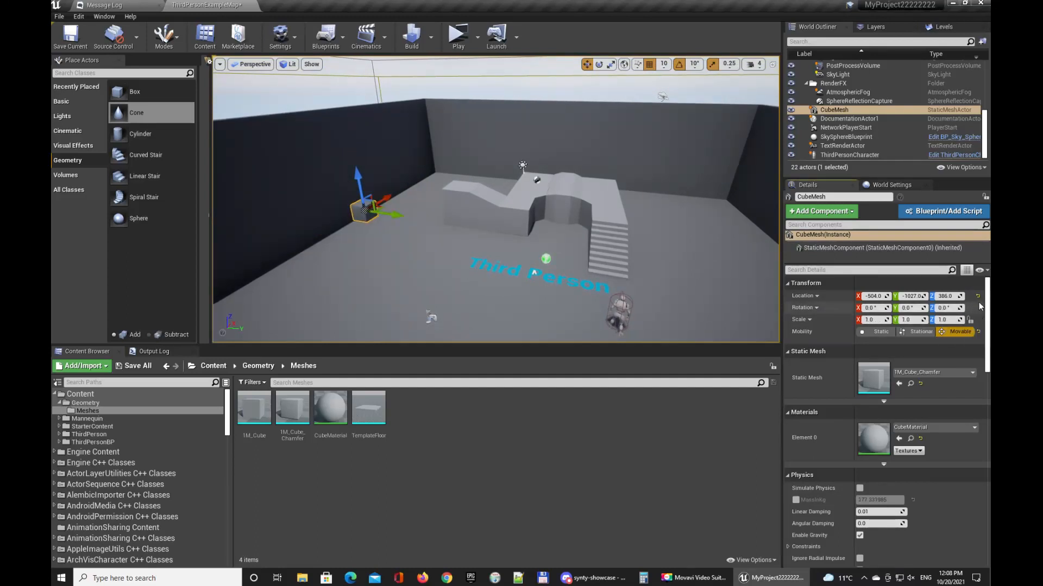
pyautogui.click(977, 296)
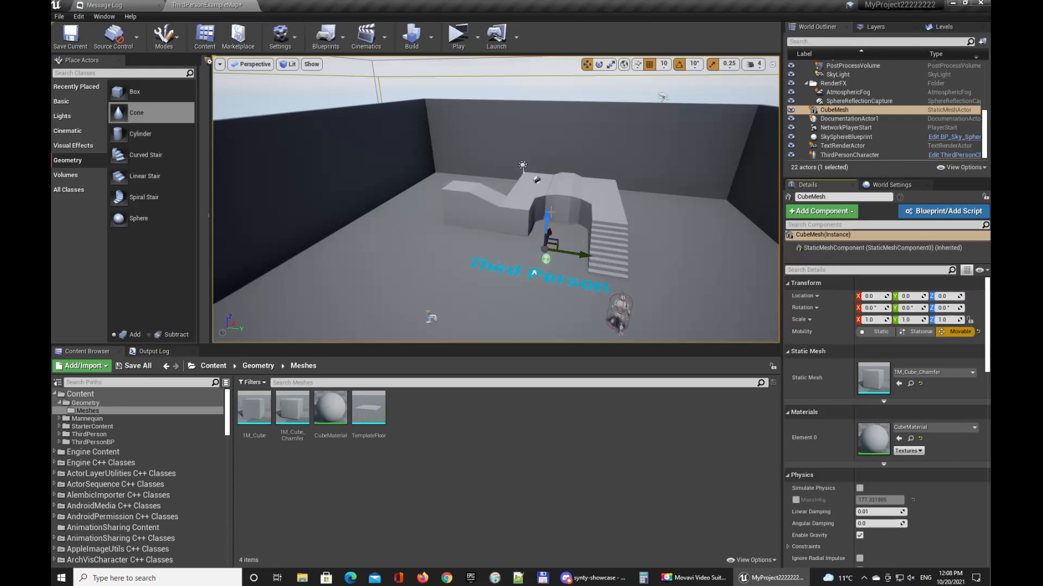
# Step: Raise the small cube straight up from the world origin to a Z location of 170
pyautogui.moveTo(546, 201); pyautogui.dragTo(538, 181)
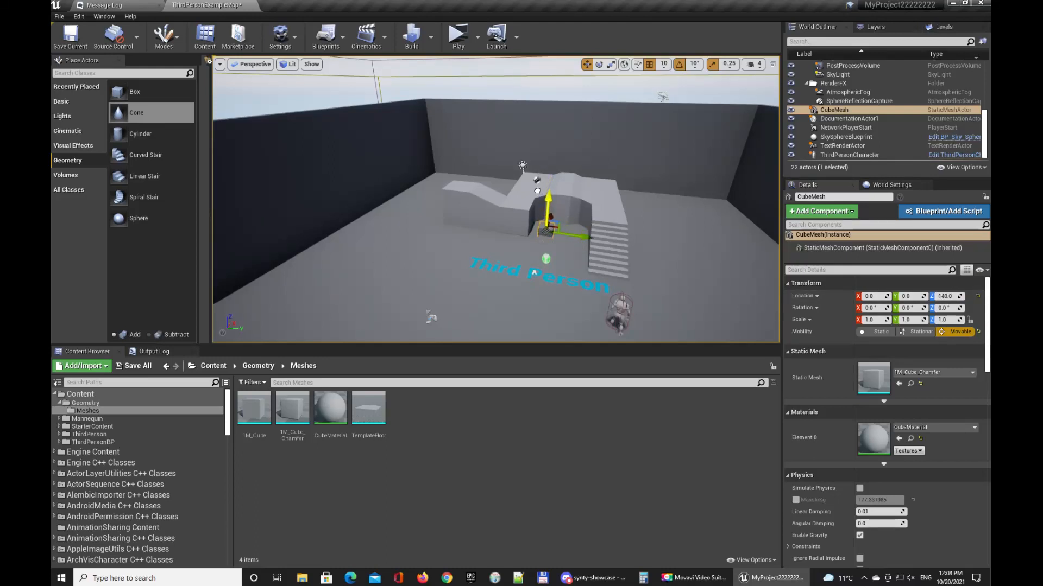
pyautogui.press('f')
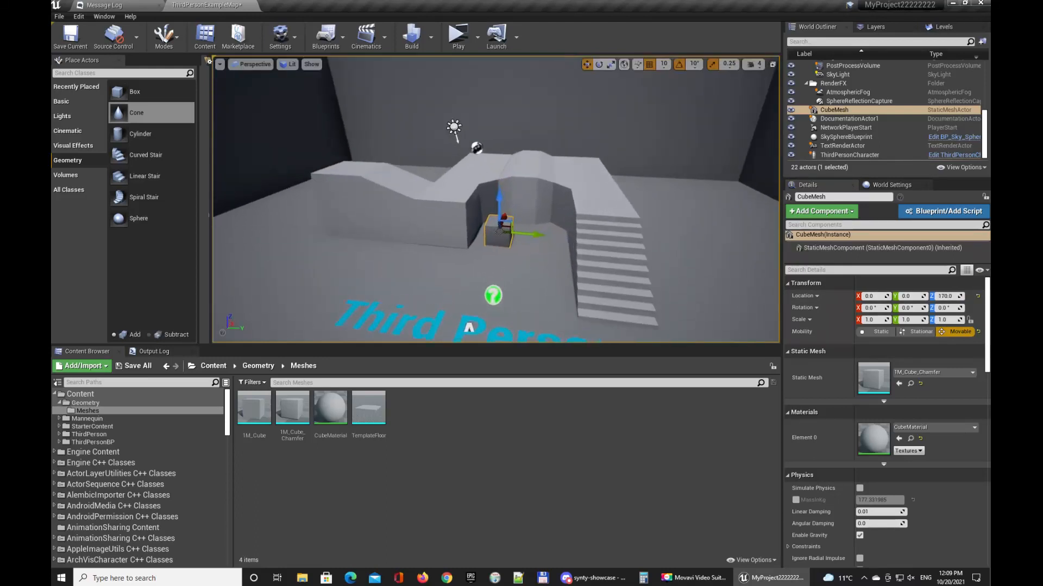
pyautogui.scroll(-10, 367, 216)
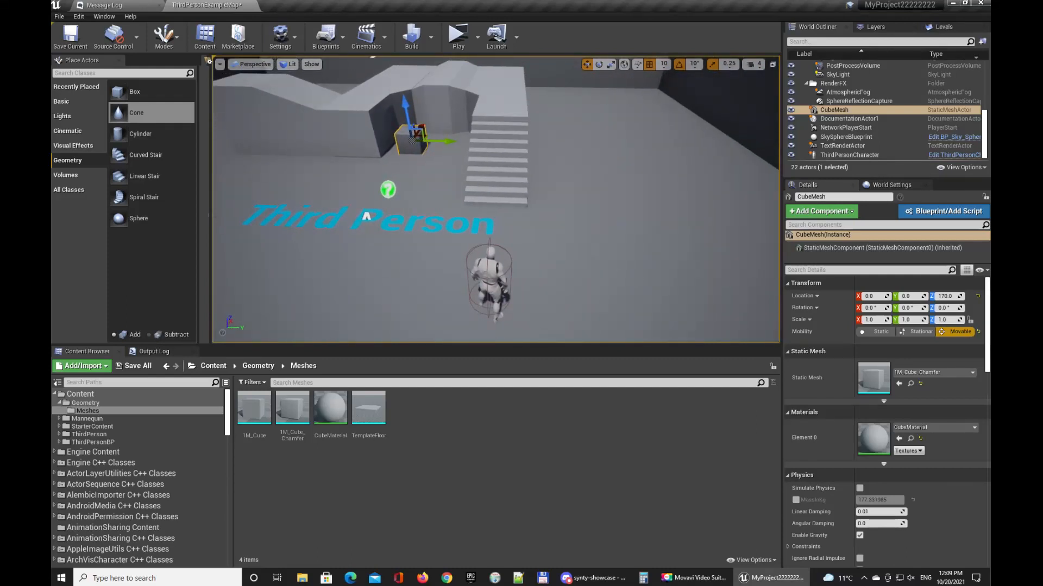
# Step: Save the modified ThirdPersonExampleMap level and clear the actor selection
pyautogui.click(134, 366)
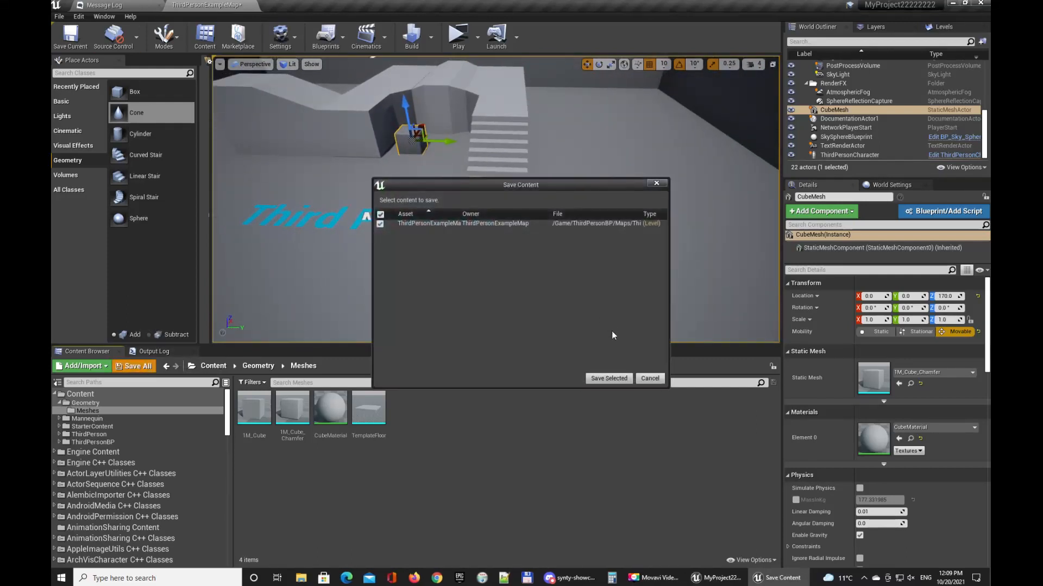
pyautogui.click(609, 379)
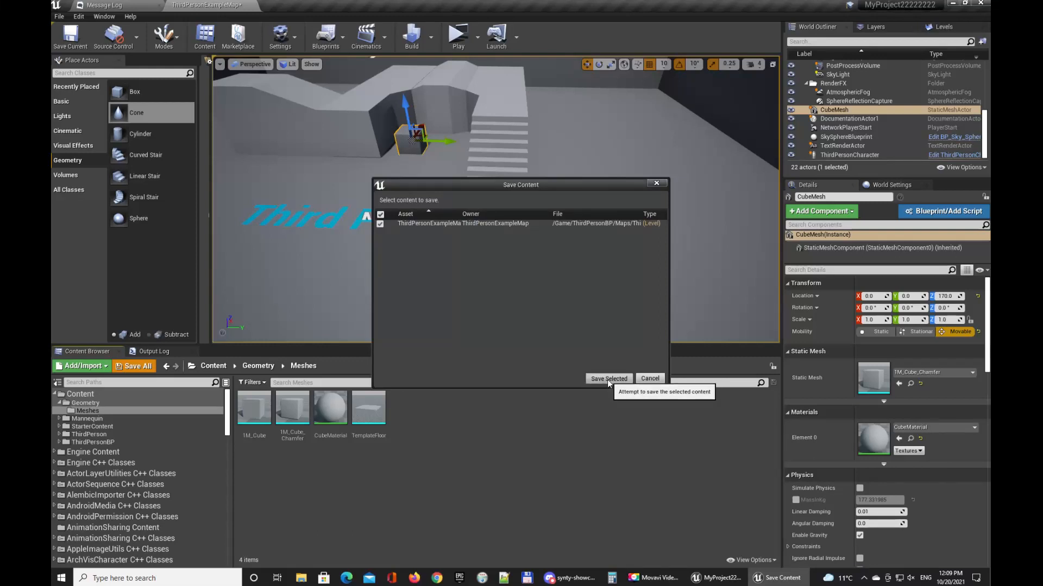
pyautogui.scroll(-2, 395, 222)
pyautogui.moveTo(424, 217); pyautogui.dragTo(407, 217, button='right')
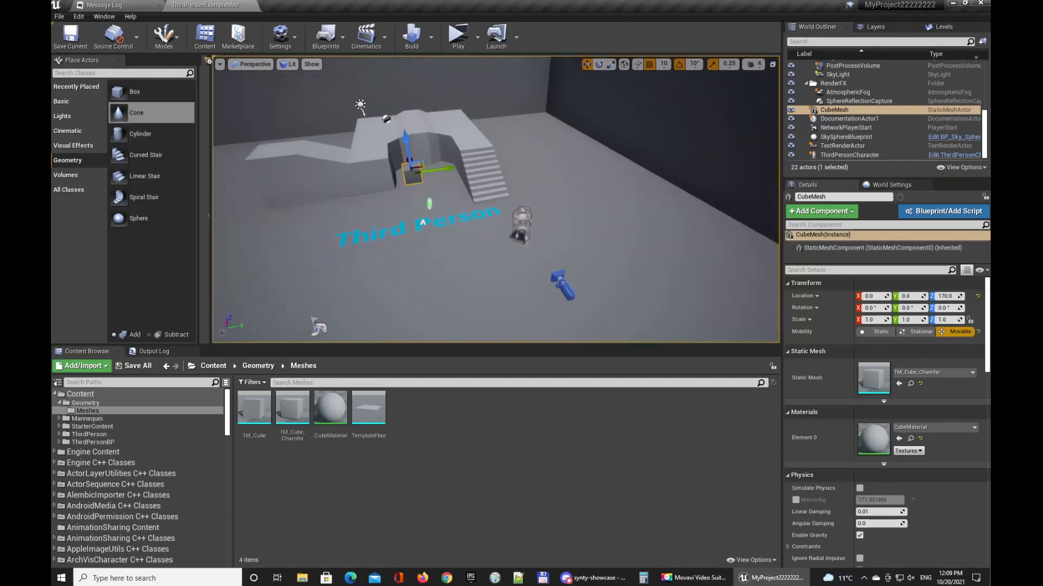
pyautogui.press('Escape')
pyautogui.hotkey('ctrl', 's')
pyautogui.hotkey('ctrl', 's')
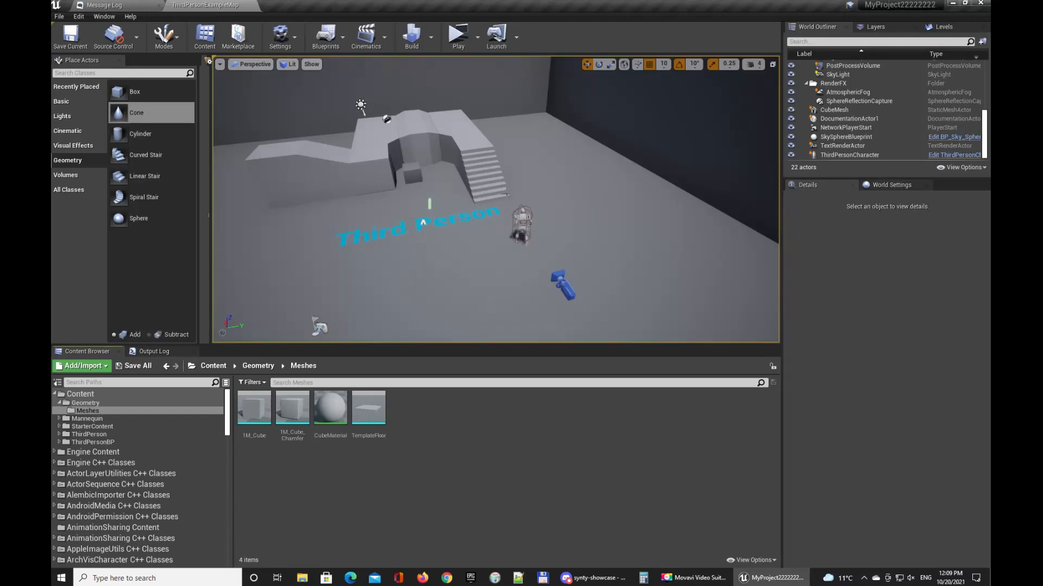
# Step: Open the Blueprint of the ThirdPersonCharacter placed in the level and maximize its editor window
pyautogui.click(521, 223)
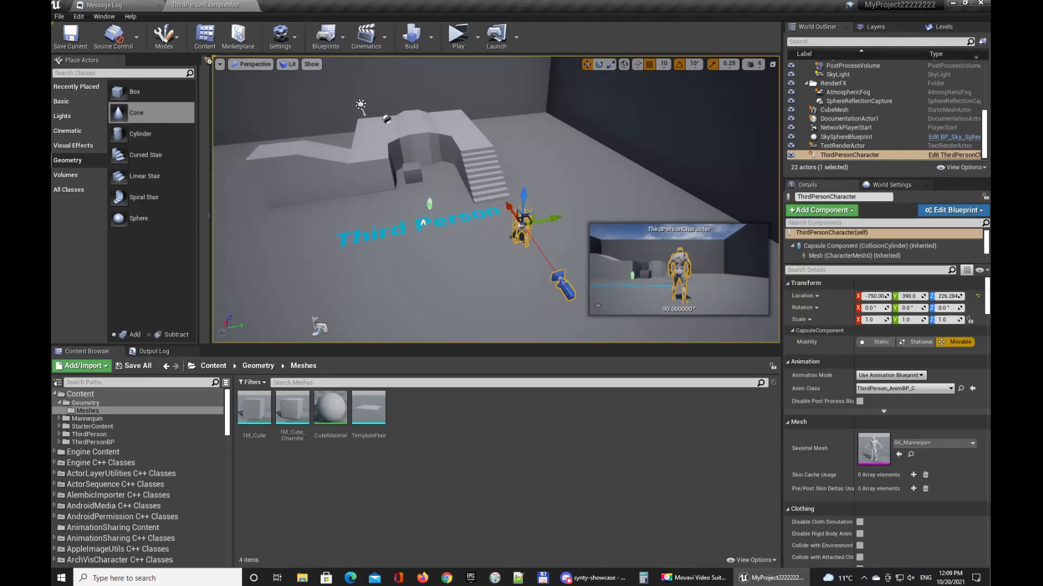
pyautogui.click(948, 156)
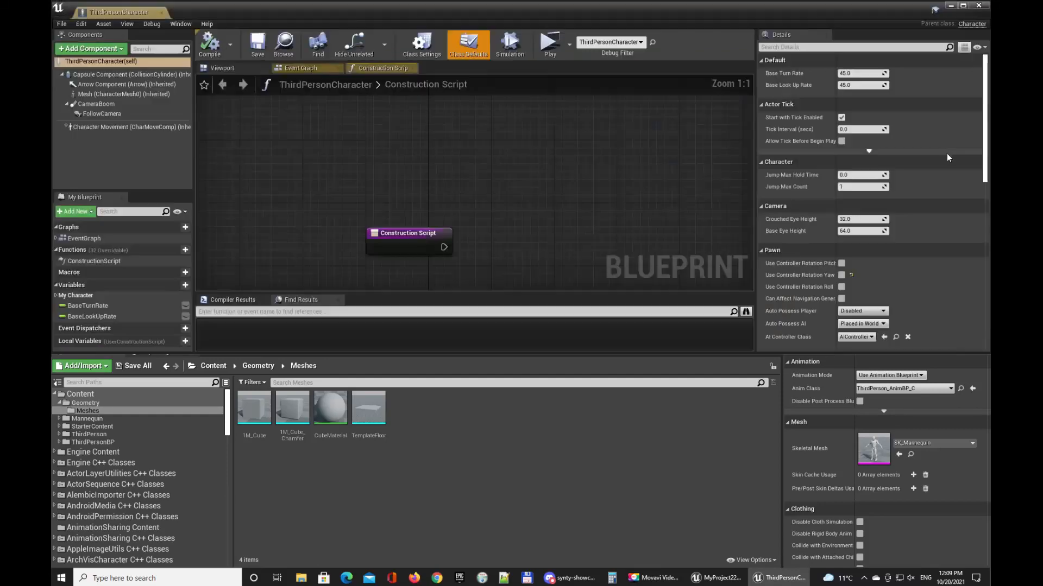
pyautogui.click(963, 5)
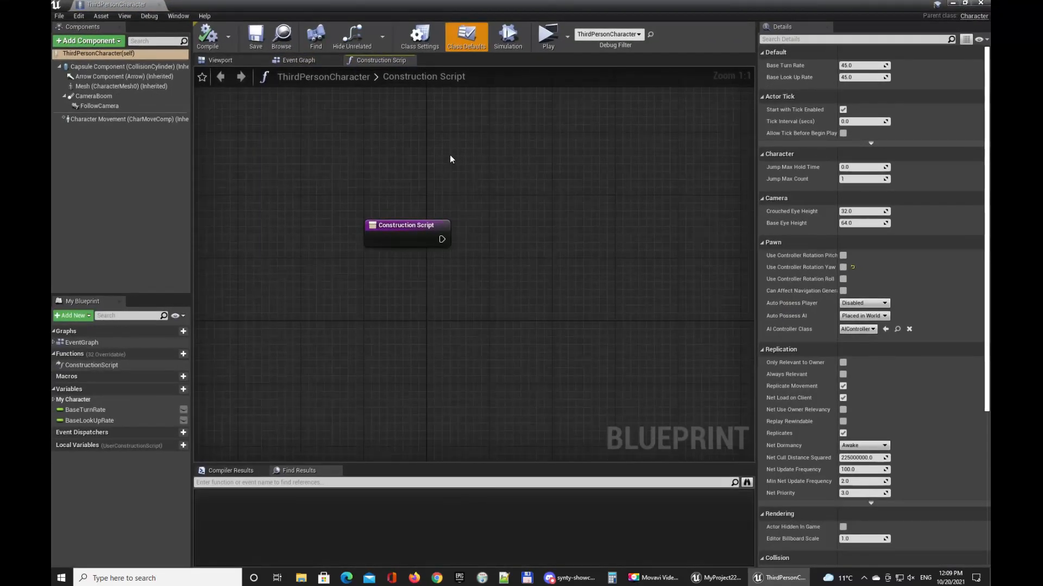
# Step: Show the character model in the Blueprint's viewport and view it from an angle with its camera
pyautogui.moveTo(533, 173); pyautogui.dragTo(498, 217, button='right')
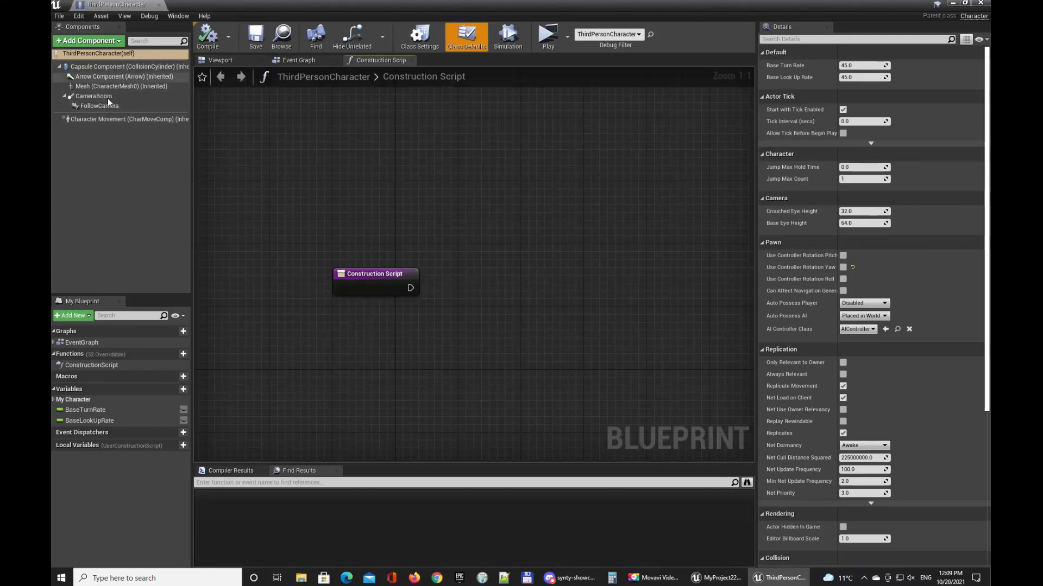
pyautogui.click(230, 62)
pyautogui.moveTo(473, 271); pyautogui.dragTo(485, 236)
pyautogui.moveTo(485, 236)
pyautogui.mouseDown(button='right')
pyautogui.moveTo(483, 260)
pyautogui.moveTo(485, 251)
pyautogui.mouseUp(button='right')
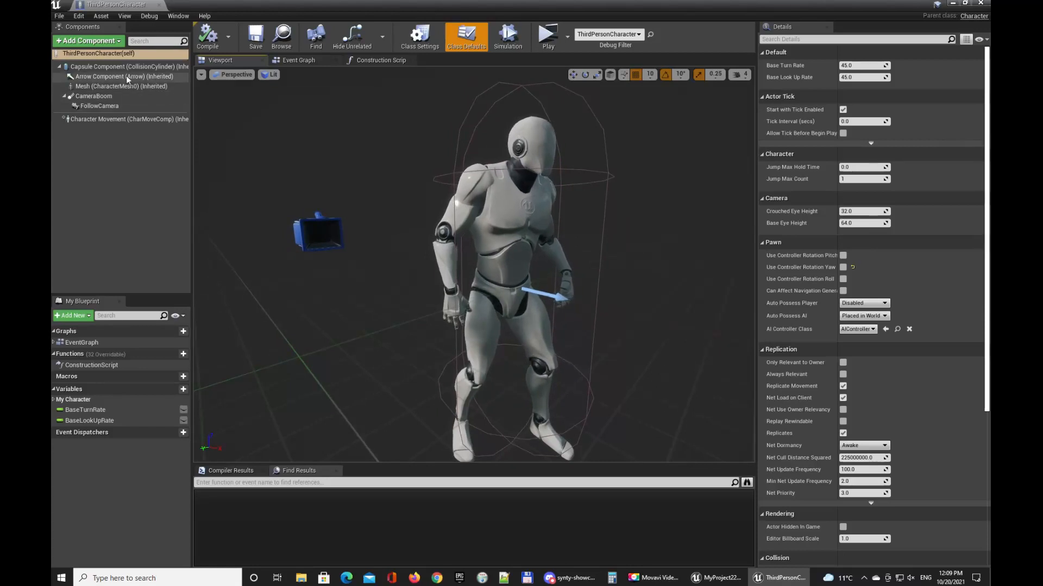
# Step: Examine the character's Capsule, Arrow, Mesh and CameraBoom components one after another
pyautogui.click(107, 67)
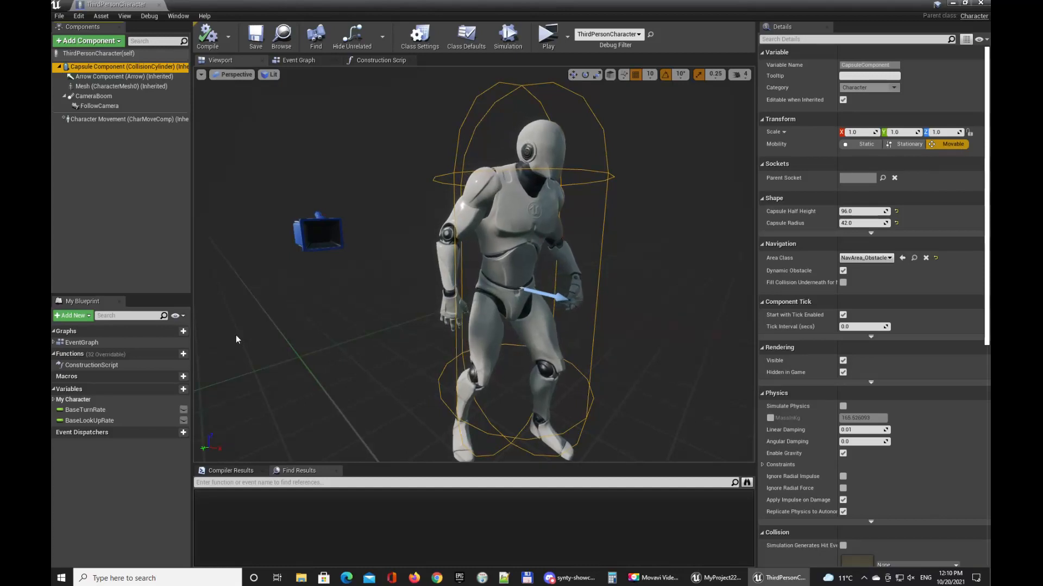
pyautogui.click(87, 78)
pyautogui.moveTo(352, 190); pyautogui.dragTo(405, 190)
pyautogui.moveTo(546, 277); pyautogui.dragTo(537, 256)
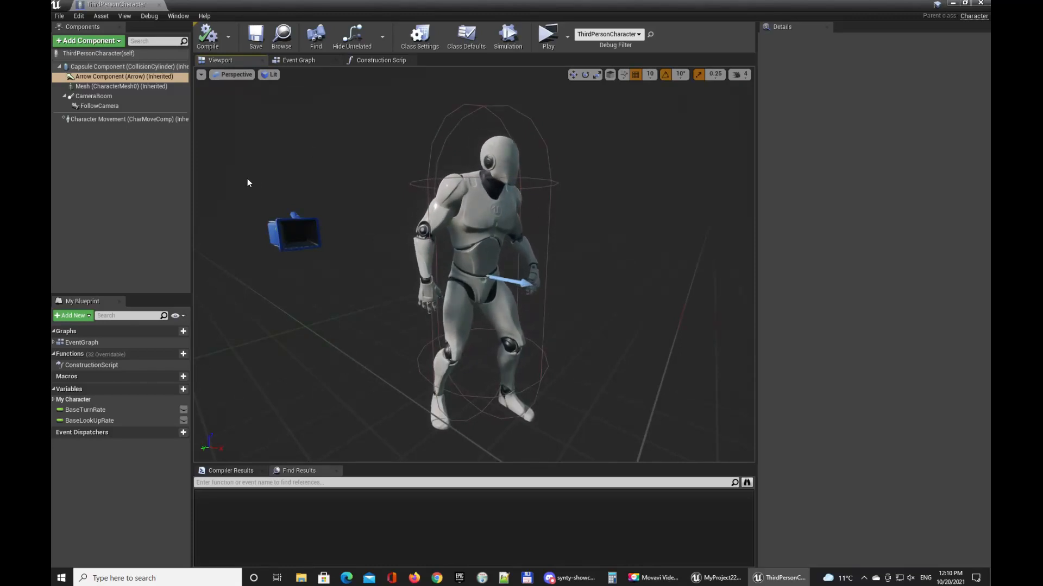
pyautogui.click(95, 87)
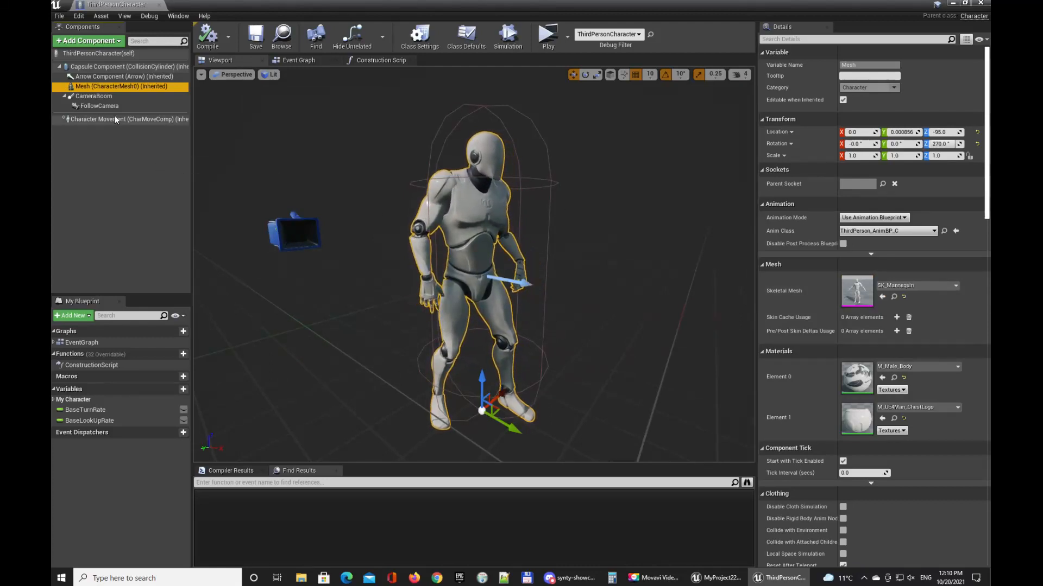
pyautogui.click(103, 96)
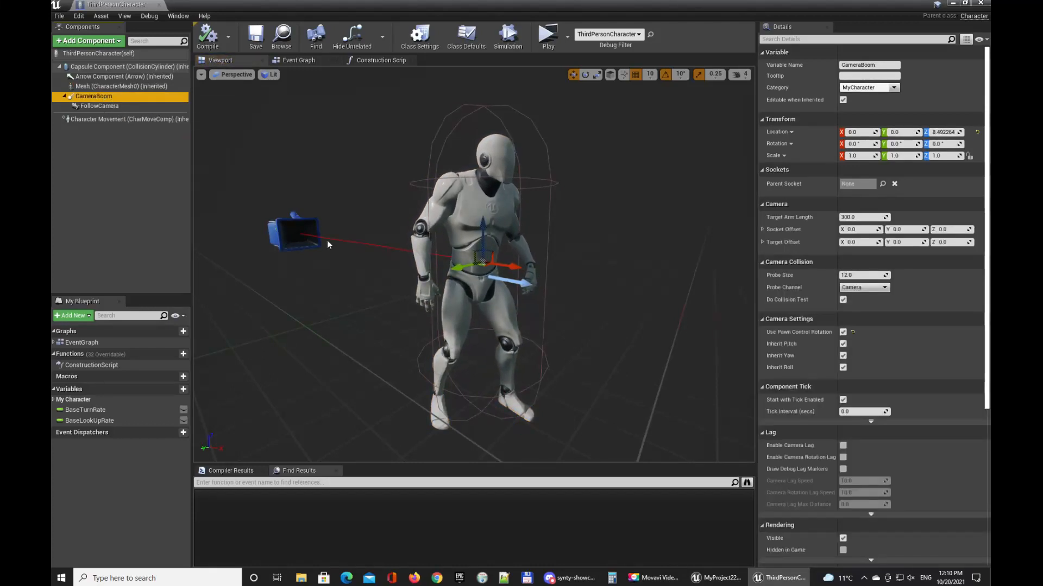
# Step: Examine the FollowCamera and CameraBoom components in turn, leaving CameraBoom selected
pyautogui.click(97, 106)
pyautogui.click(81, 98)
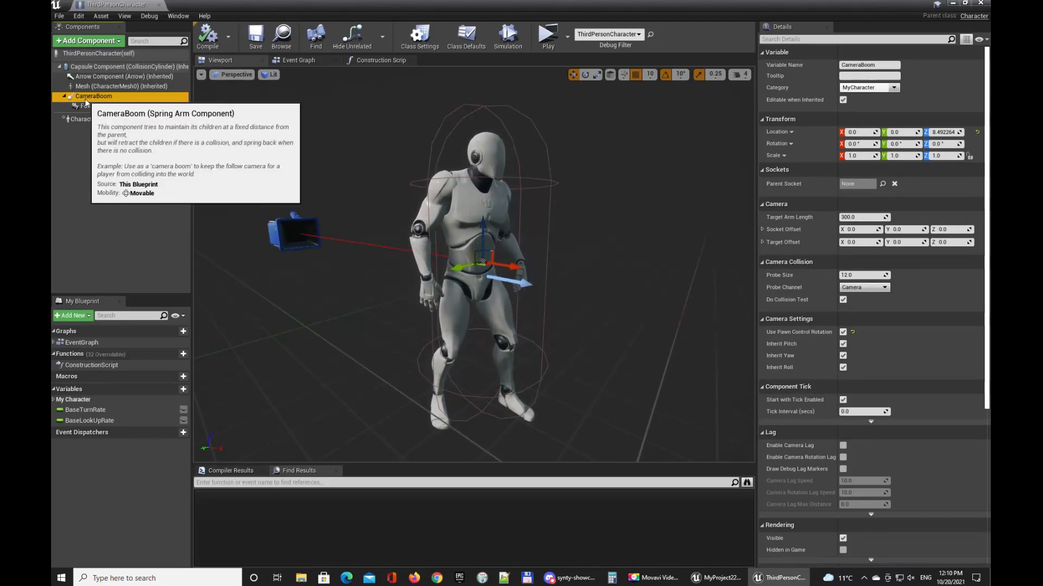
pyautogui.click(290, 232)
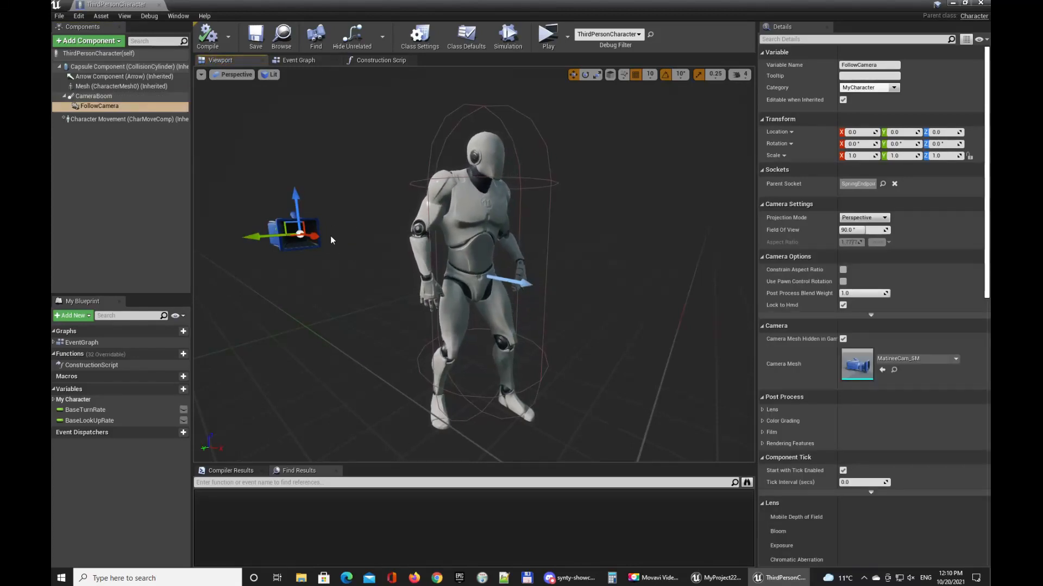
pyautogui.click(94, 96)
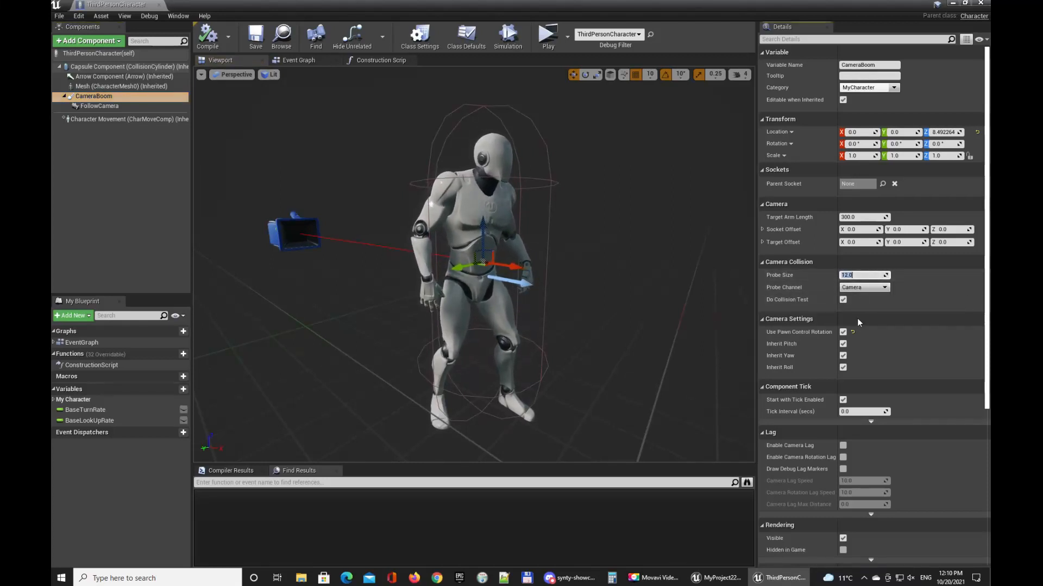
# Step: Try a Probe Size of 20.0 in the CameraBoom's camera collision settings, and restore it to 12.0
pyautogui.click(863, 276)
pyautogui.press('a')
pyautogui.moveTo(479, 269); pyautogui.dragTo(546, 270, button='right')
pyautogui.press('s')
pyautogui.click(862, 275)
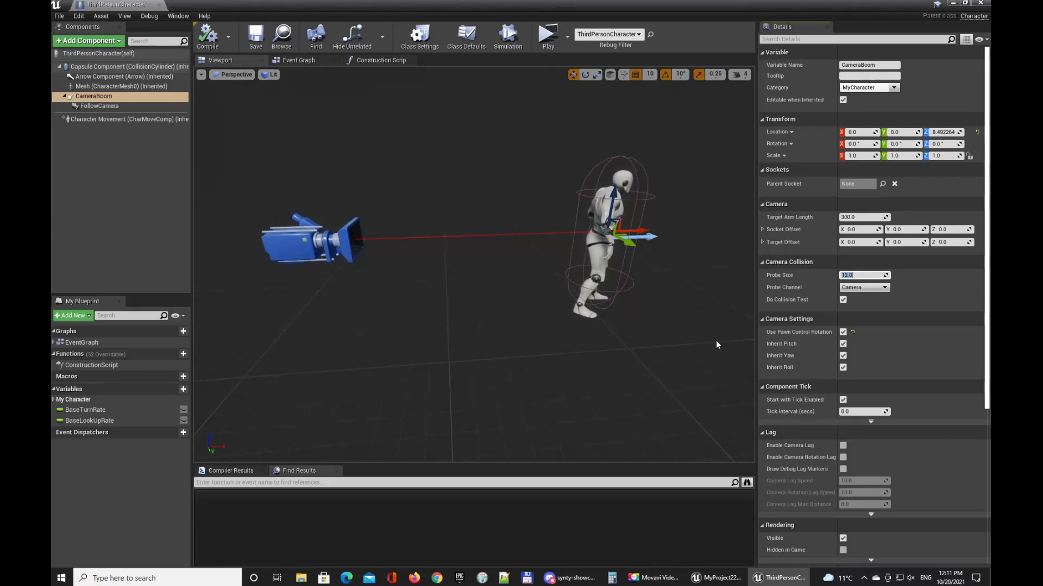
pyautogui.write('20')
pyautogui.press('Return')
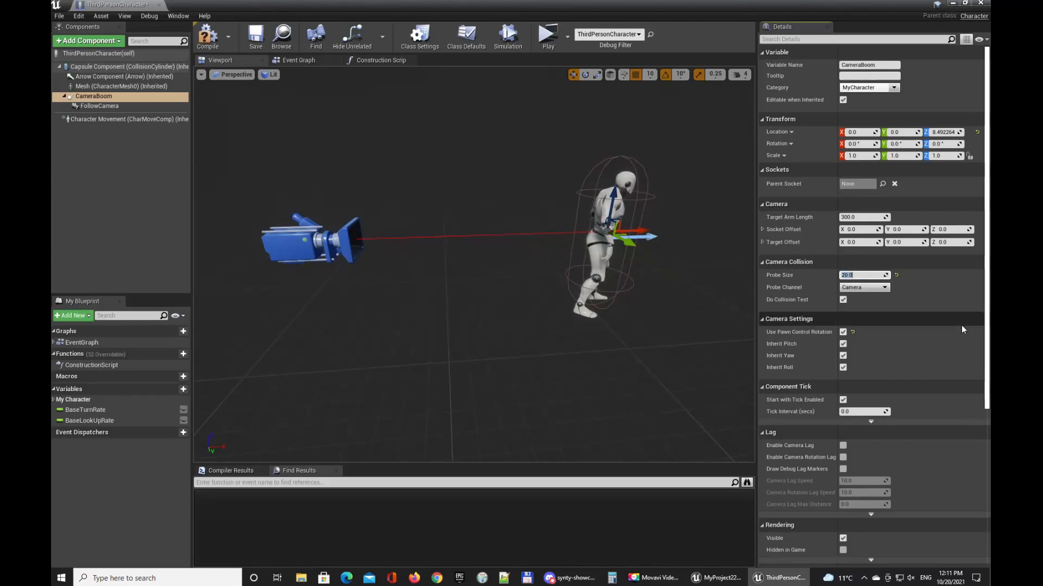
pyautogui.write('20')
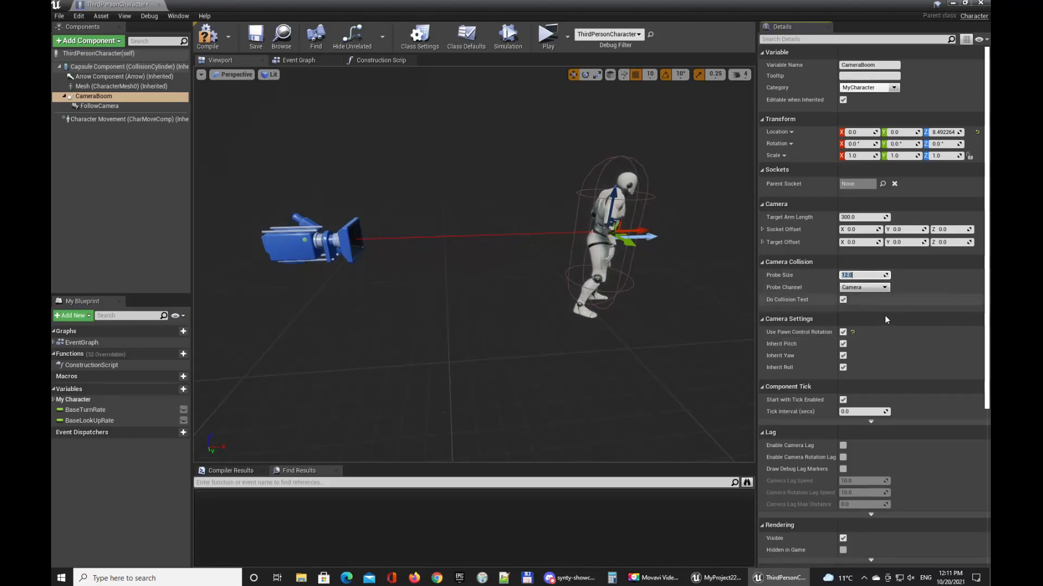
# Step: Set the CameraBoom's Target Arm Length to 500.0
pyautogui.scroll(-5, 855, 378)
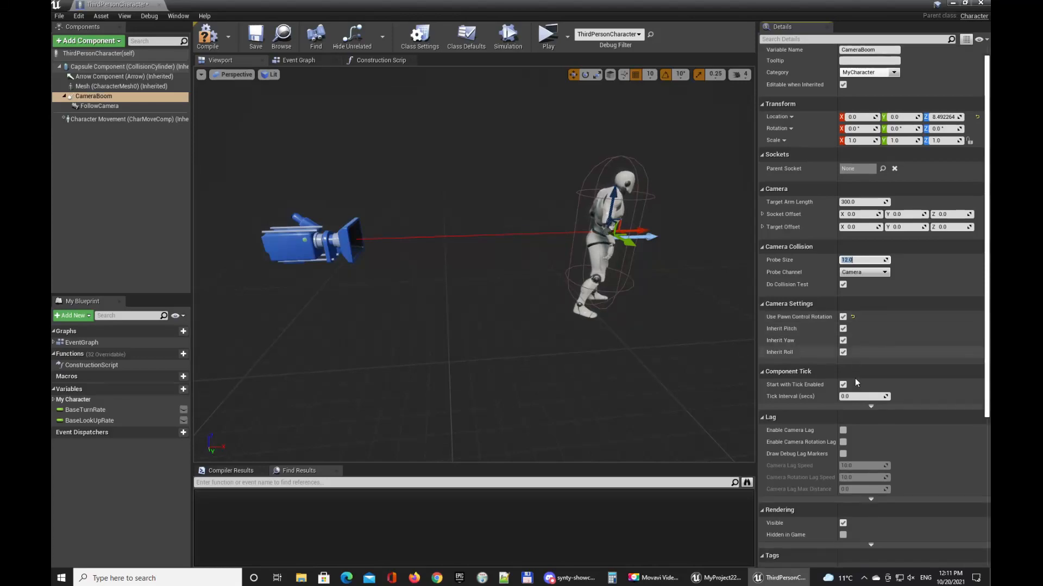
pyautogui.scroll(3, 899, 387)
pyautogui.scroll(3, 898, 383)
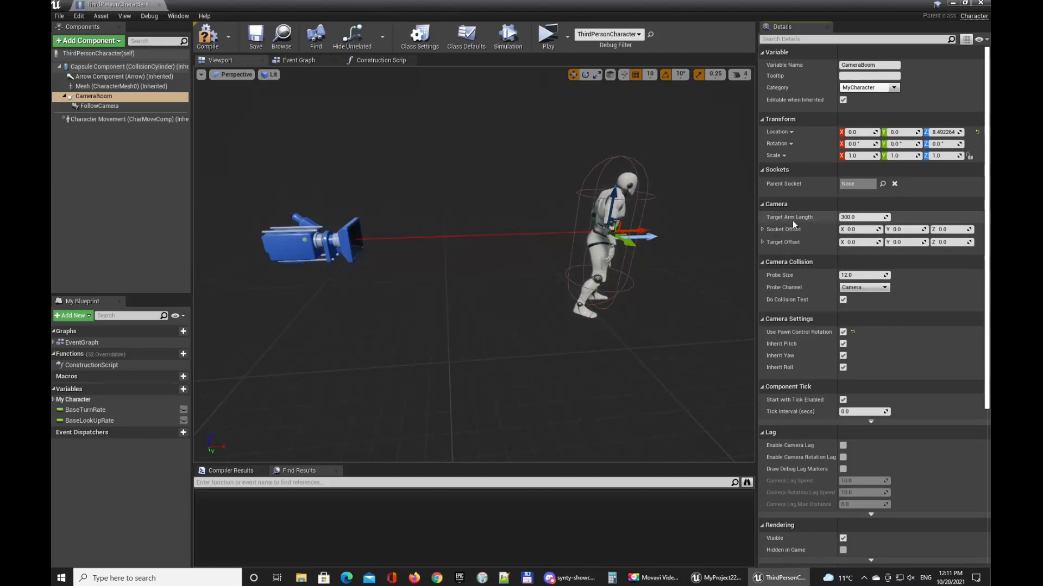
pyautogui.click(864, 217)
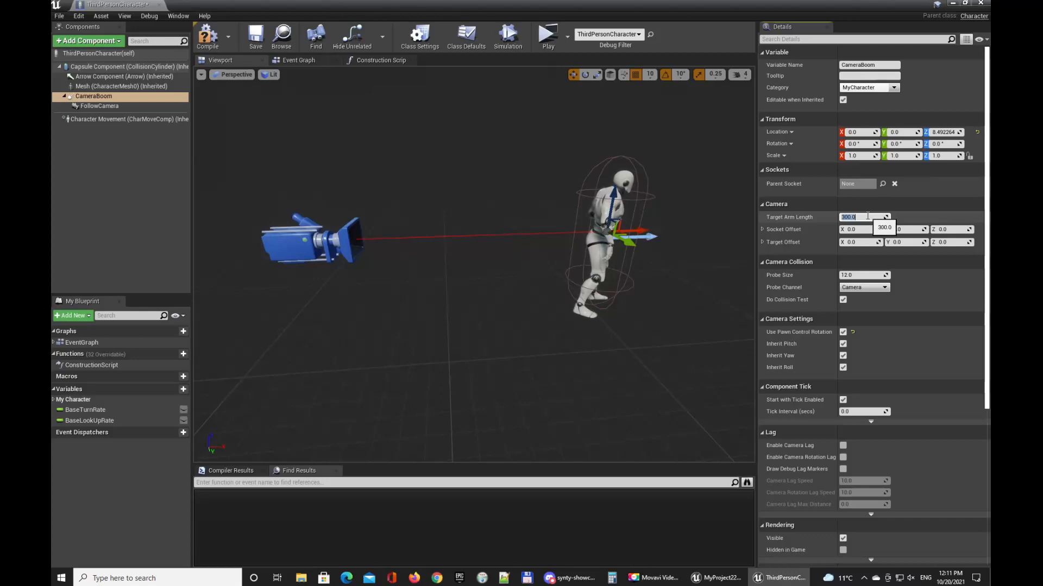
pyautogui.click(843, 217)
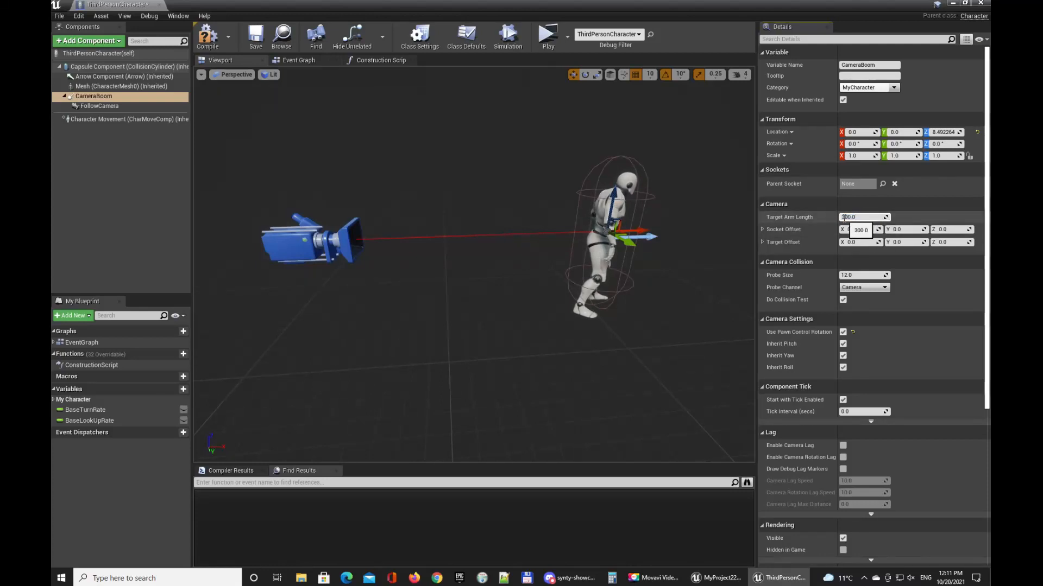
pyautogui.press('Return')
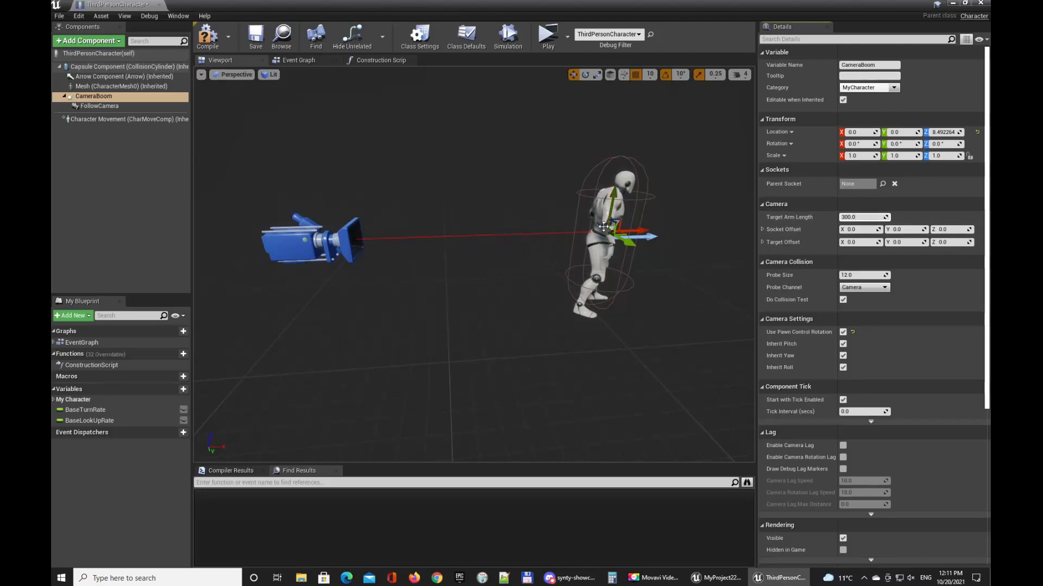
pyautogui.click(862, 218)
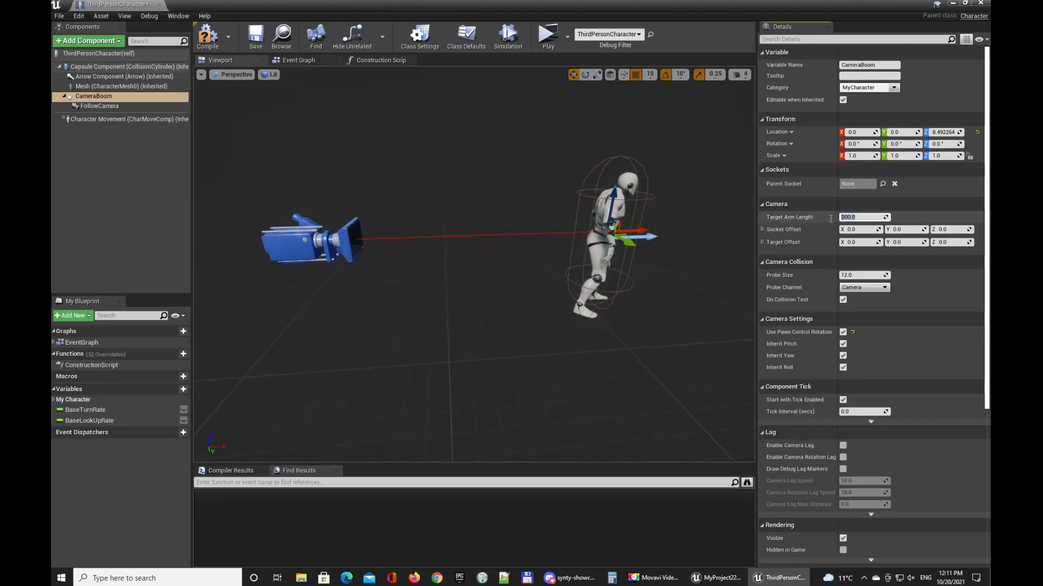
pyautogui.click(862, 217)
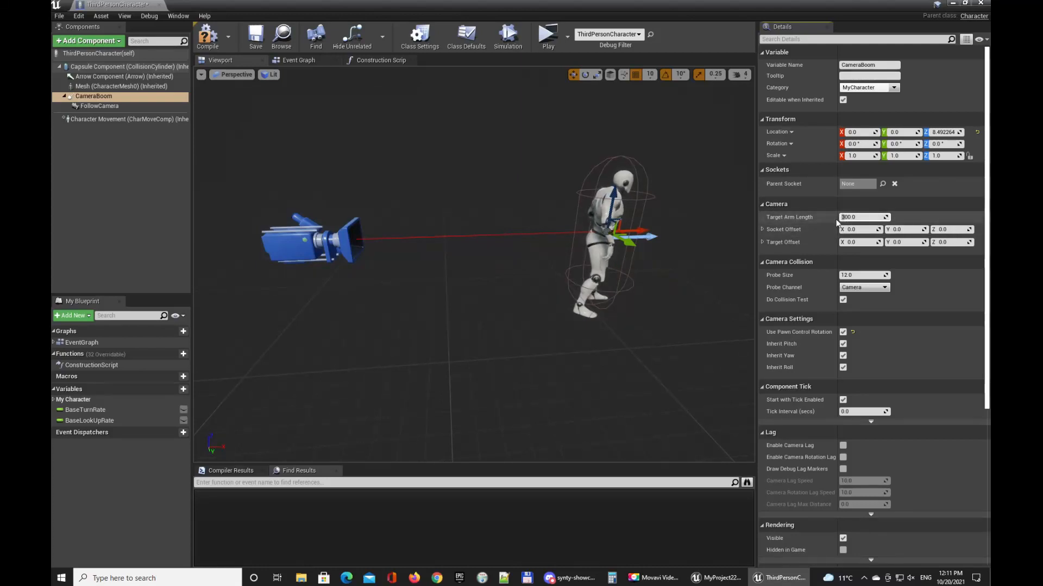
pyautogui.write('5')
pyautogui.press('Return')
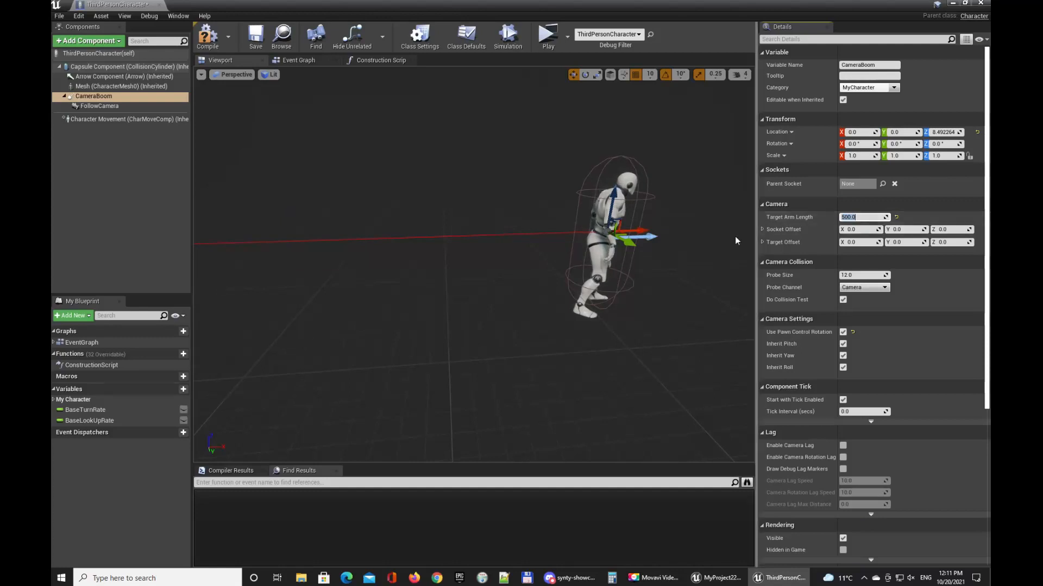
# Step: Save and compile the ThirdPersonCharacter Blueprint
pyautogui.scroll(-4, 735, 237)
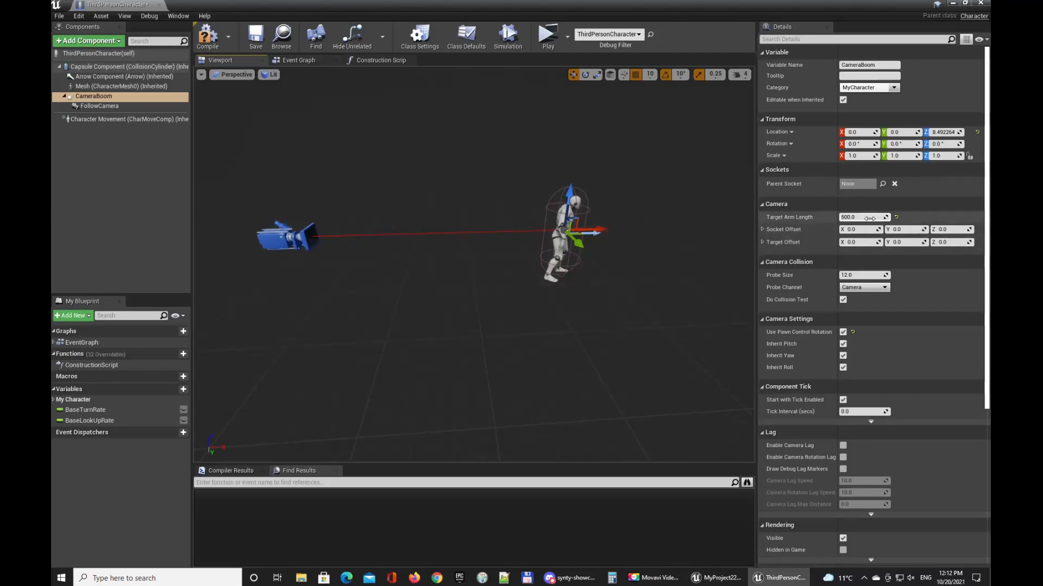
pyautogui.click(256, 39)
pyautogui.click(208, 39)
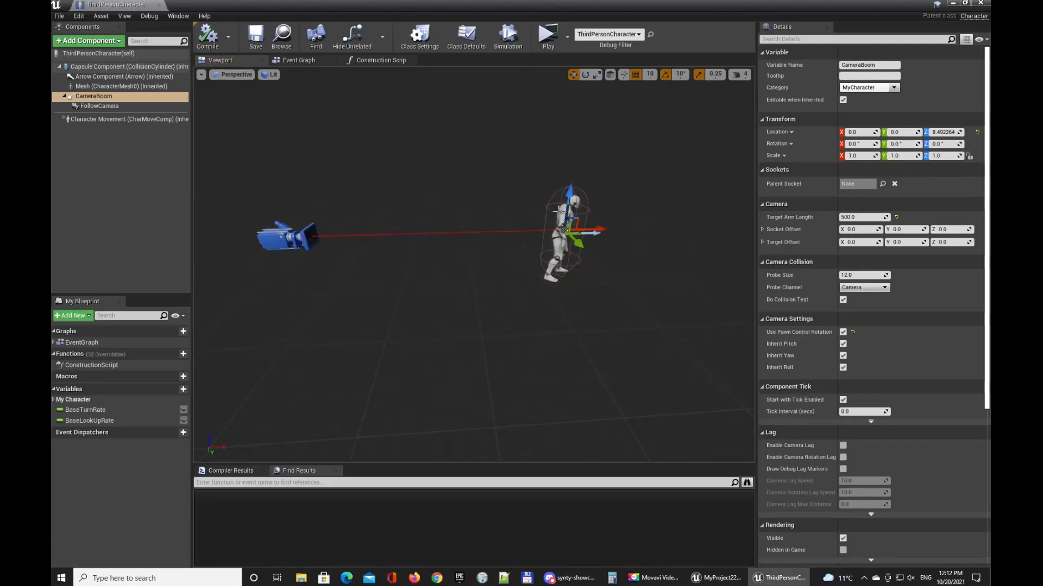
# Step: Play the level in a preview, run the character around the platforms to check the camera distance, and end the session
pyautogui.click(275, 238)
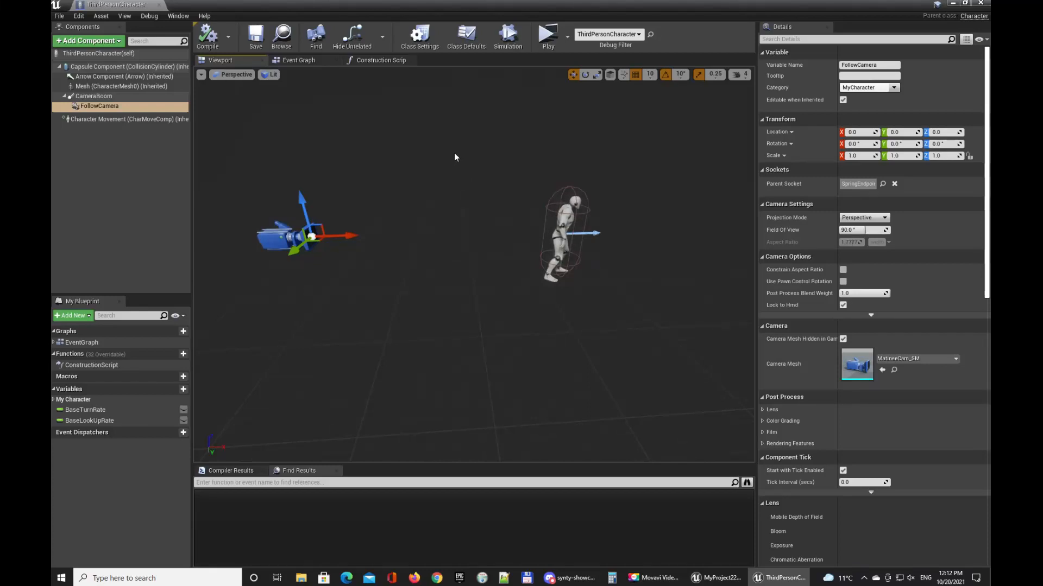
pyautogui.click(547, 39)
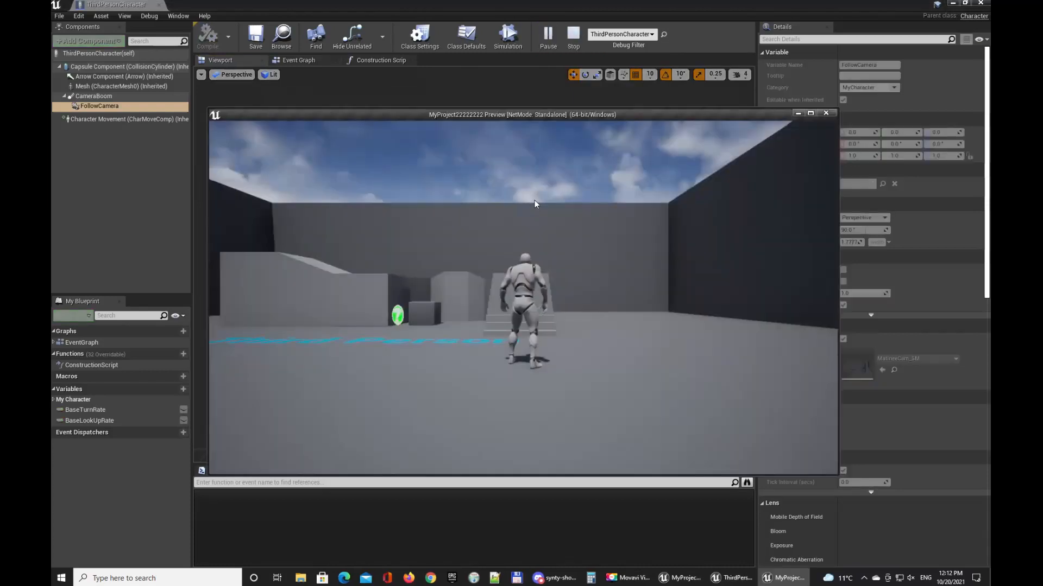
pyautogui.click(536, 204)
pyautogui.press('w')
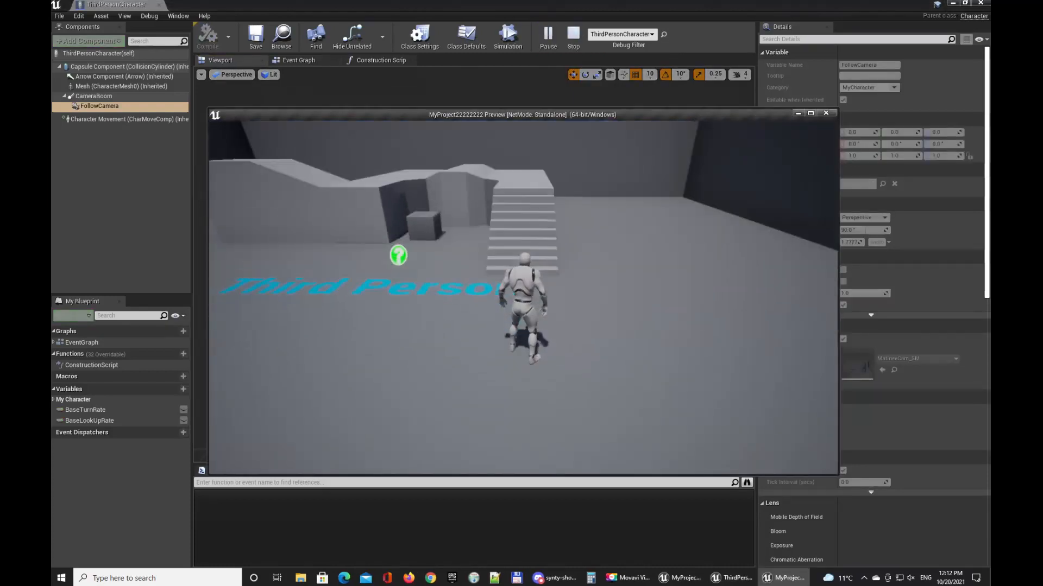
pyautogui.press('w')
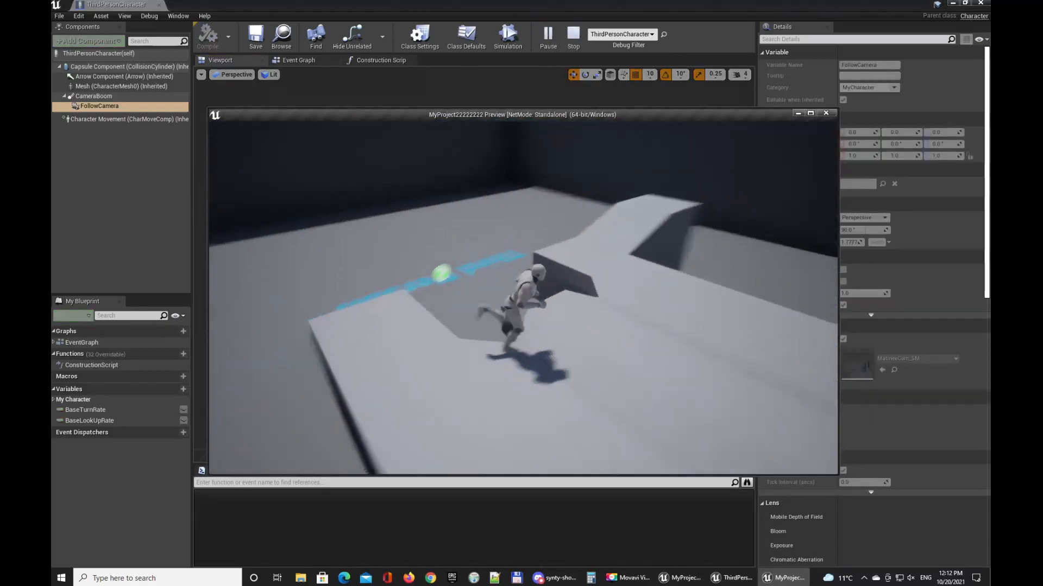
pyautogui.press('w')
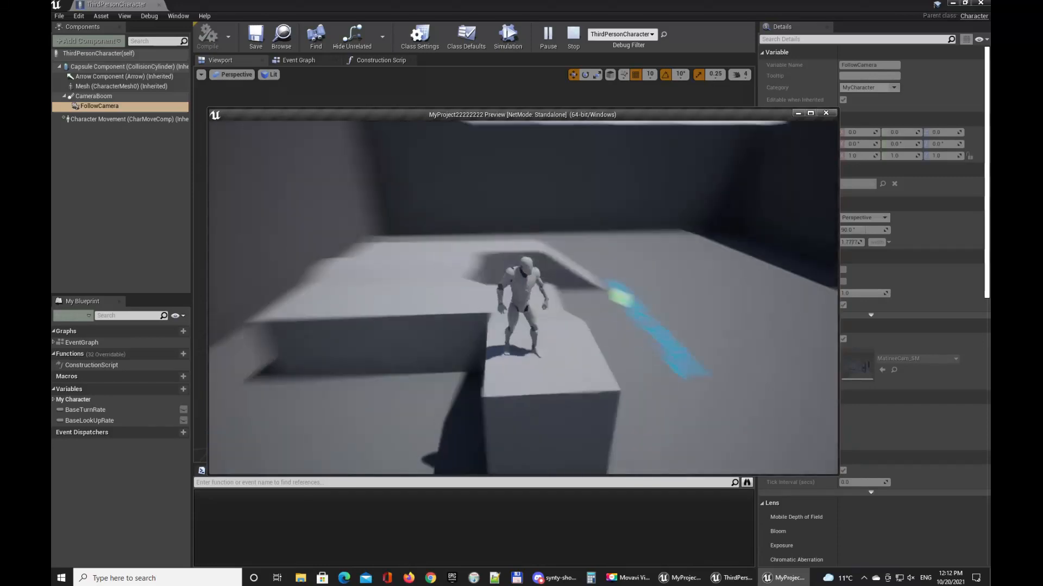
pyautogui.press('w')
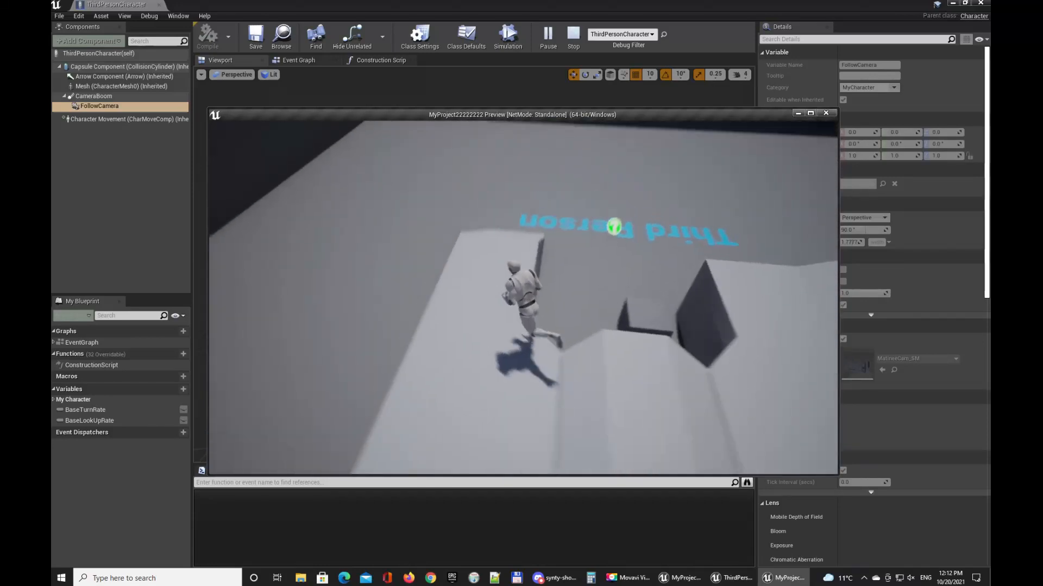
pyautogui.press('w')
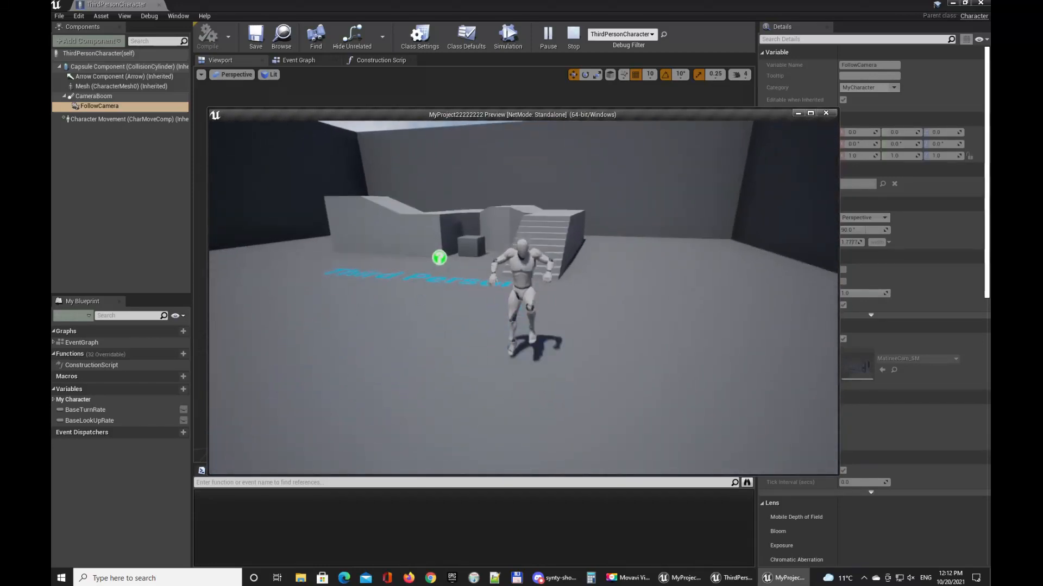
pyautogui.press('Escape')
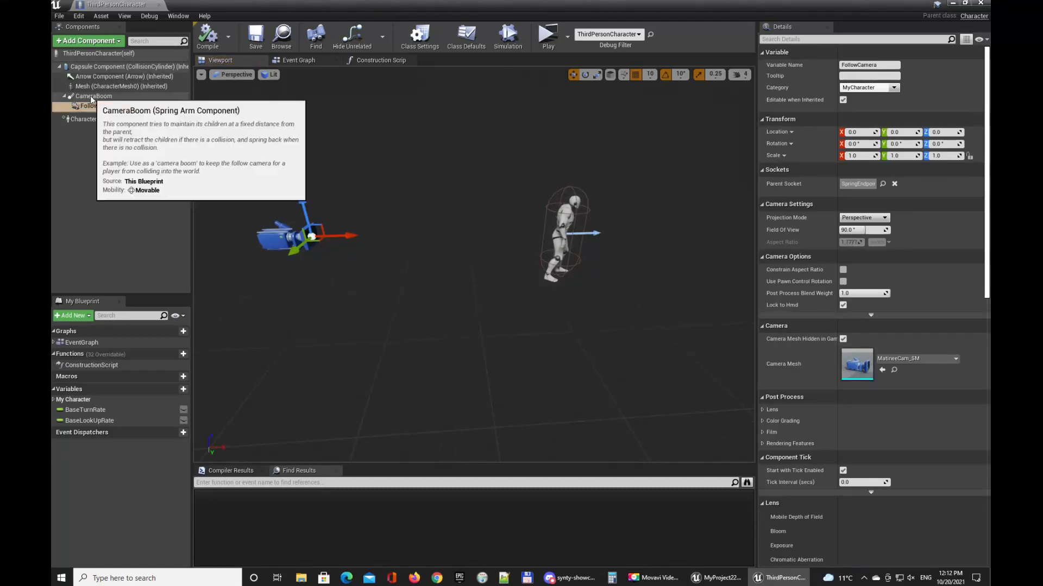
# Step: Set the Capsule Component's scale to 2.0 on X, Y and Z, and save the Blueprint
pyautogui.click(566, 209)
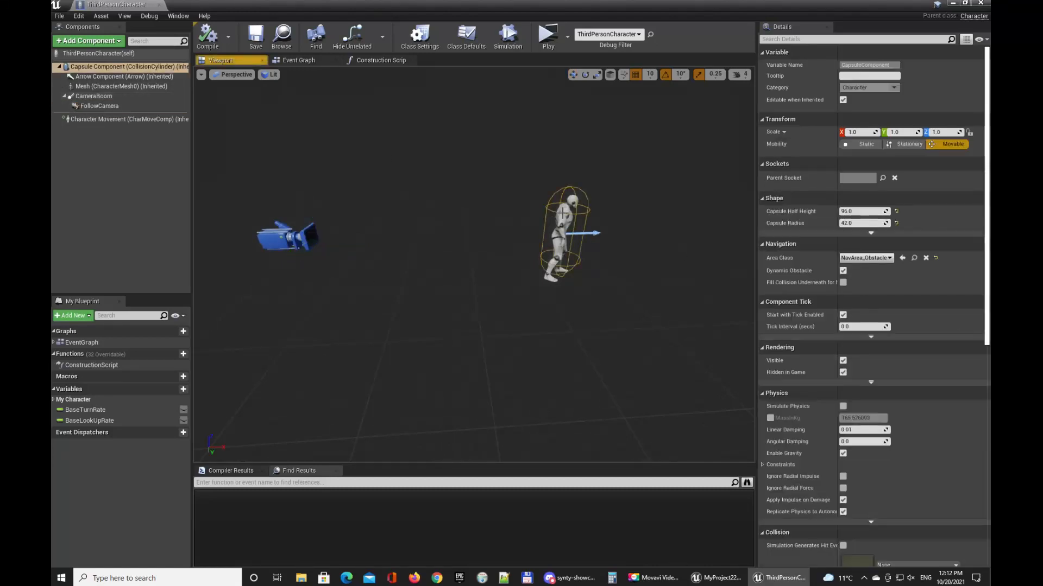
pyautogui.scroll(-1, 916, 300)
pyautogui.scroll(-2, 916, 300)
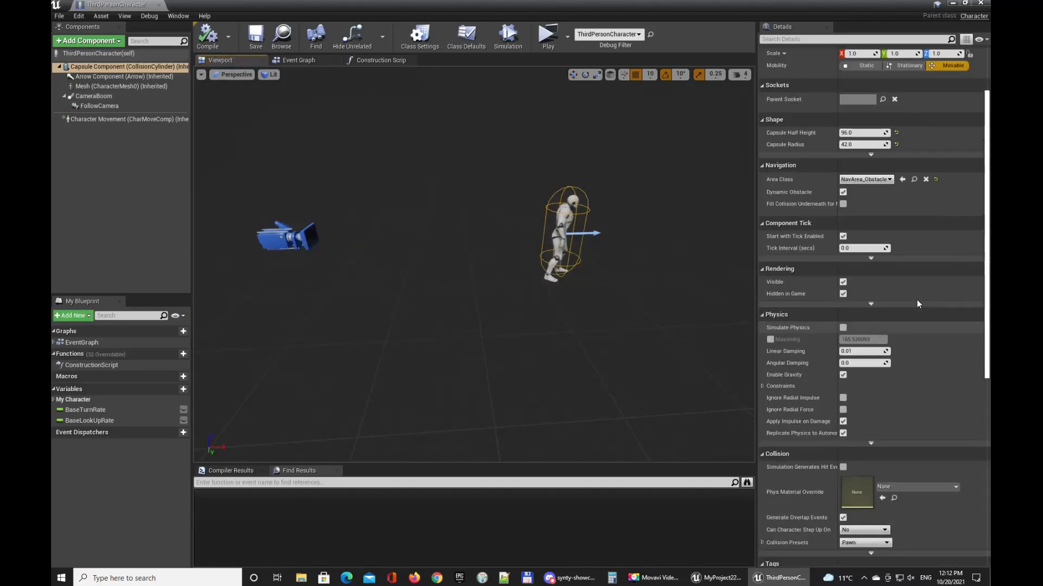
pyautogui.scroll(4, 917, 300)
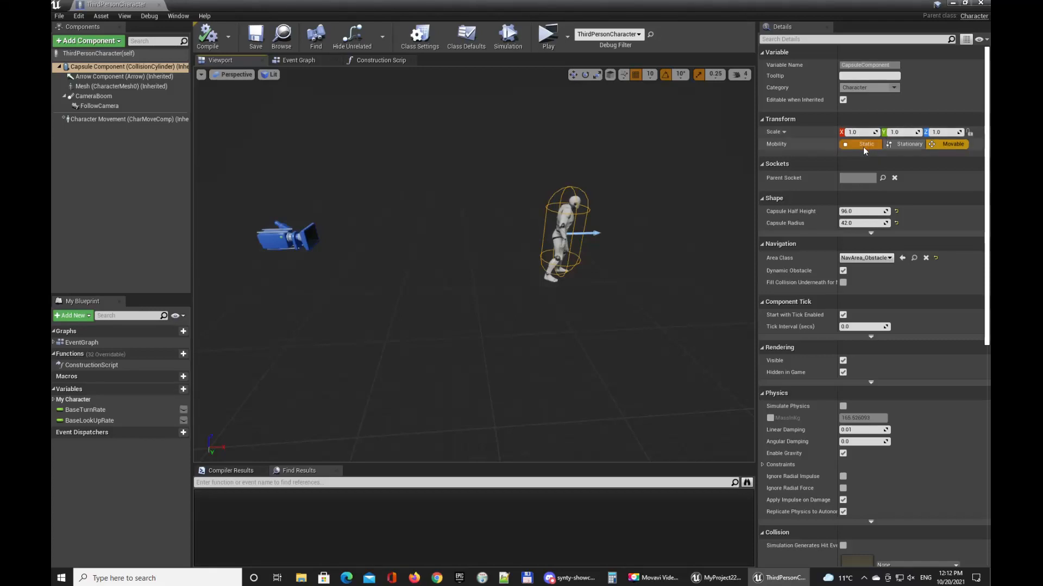
pyautogui.click(862, 132)
pyautogui.write('2')
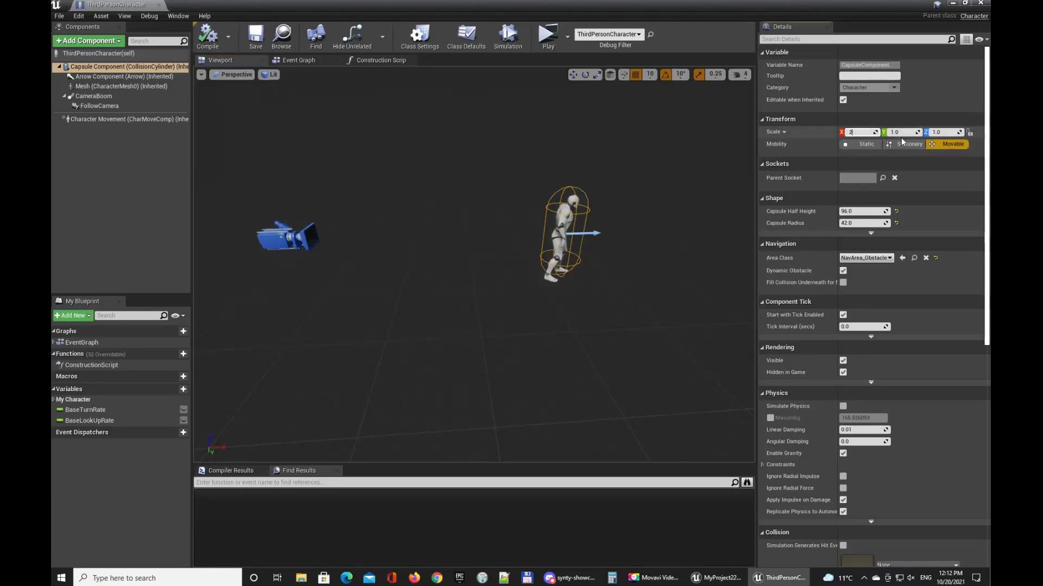
pyautogui.click(901, 132)
pyautogui.write('2')
pyautogui.click(943, 132)
pyautogui.write('2')
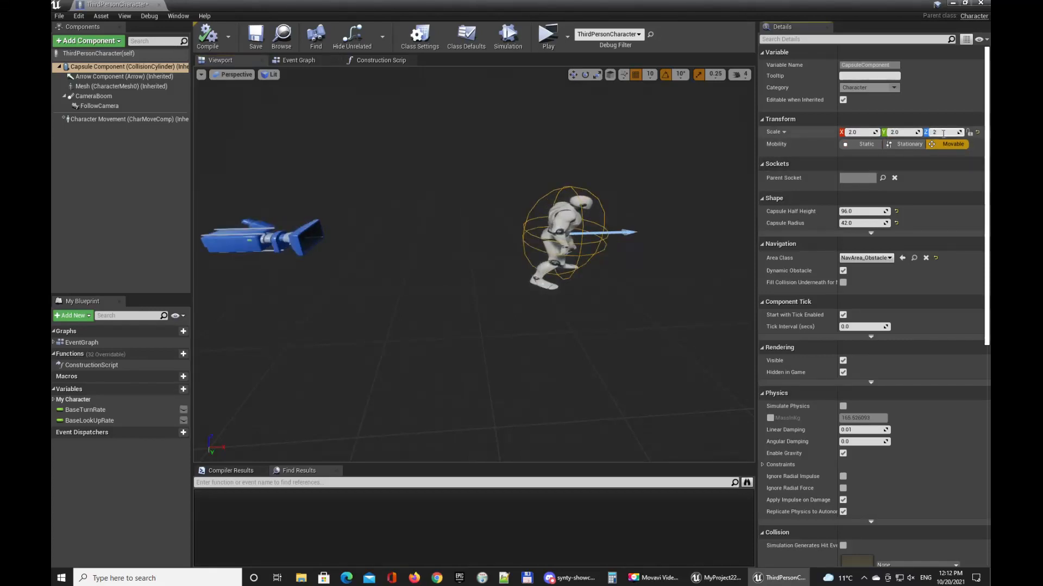
pyautogui.press('Return')
pyautogui.click(255, 36)
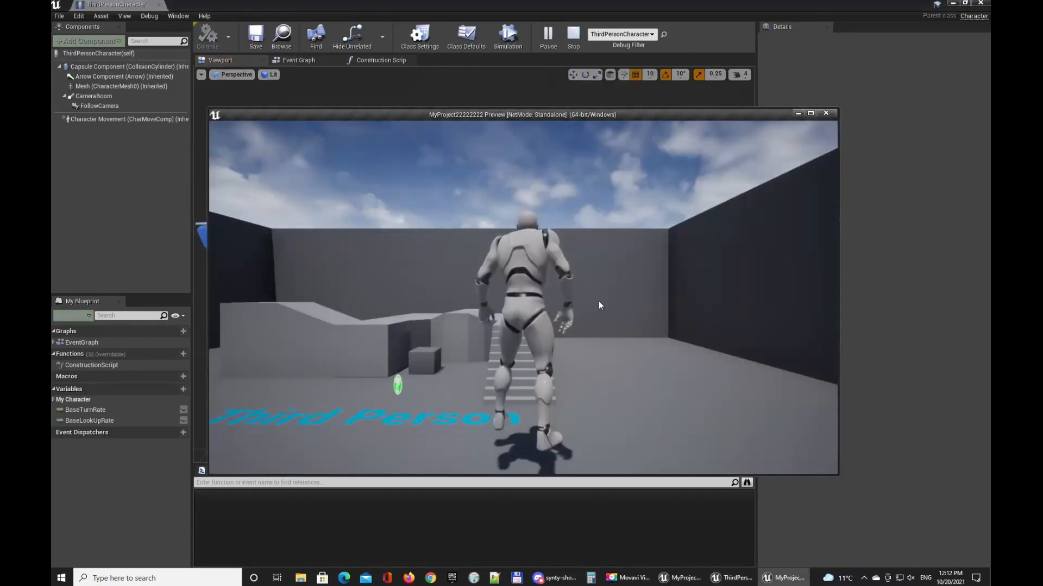
# Step: Run the enlarged character over the stairs, ramps and floor in the preview to check its size, and end the session
pyautogui.press('d')
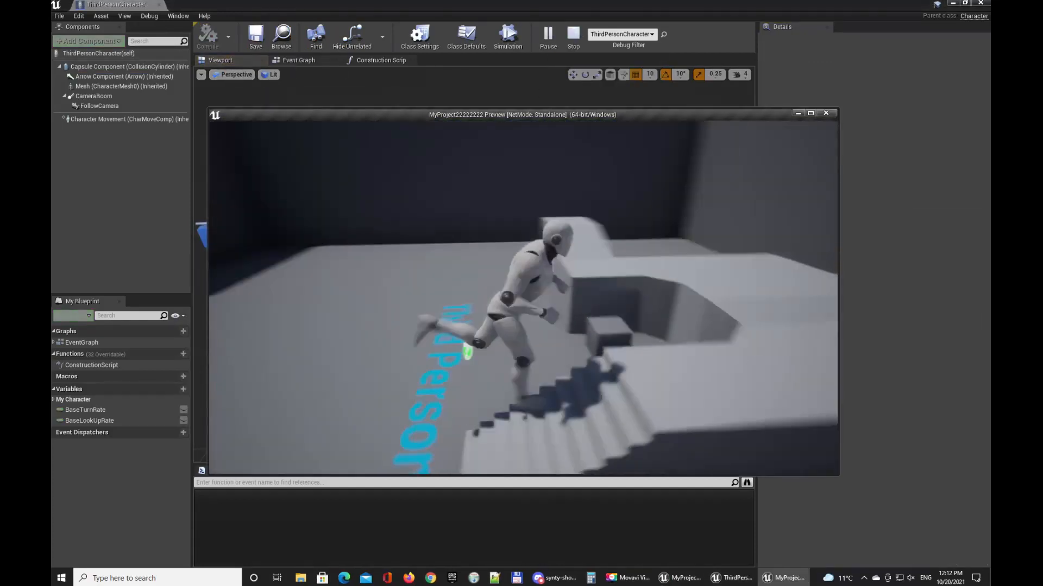
pyautogui.press('d')
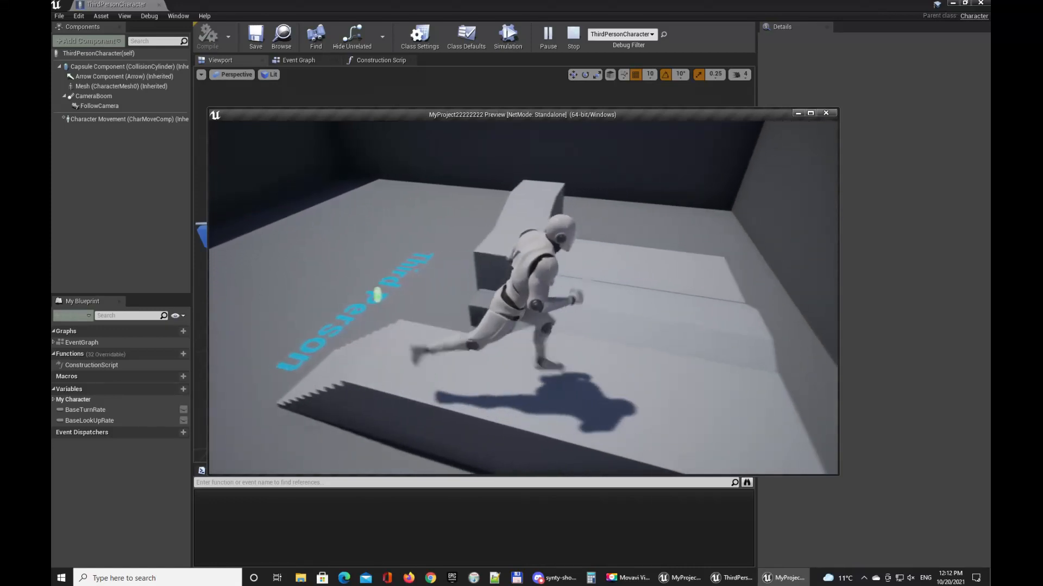
pyautogui.press('w')
pyautogui.press('d')
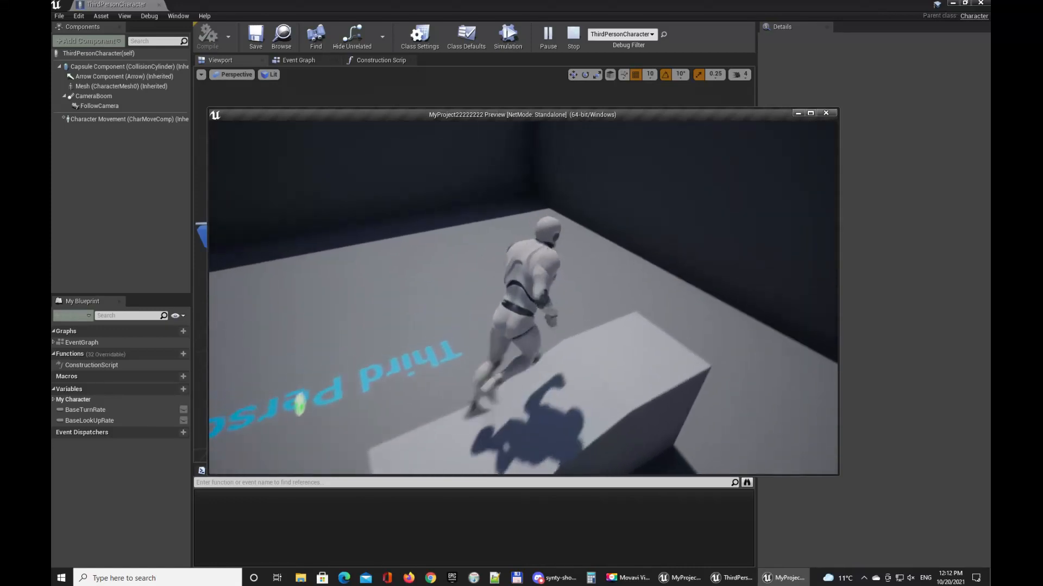
pyautogui.press('w')
pyautogui.press('a')
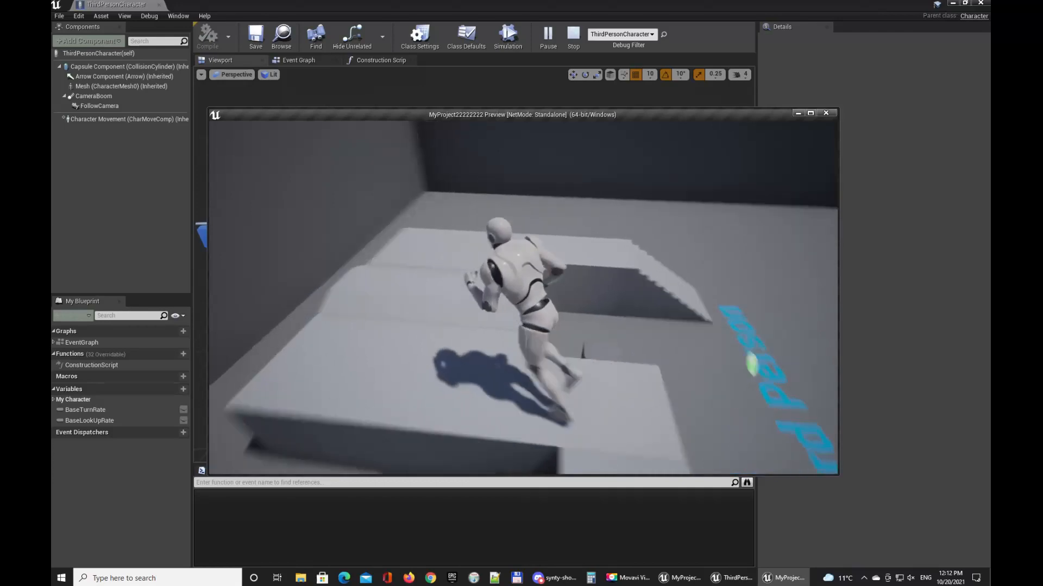
pyautogui.press('w')
pyautogui.press('d')
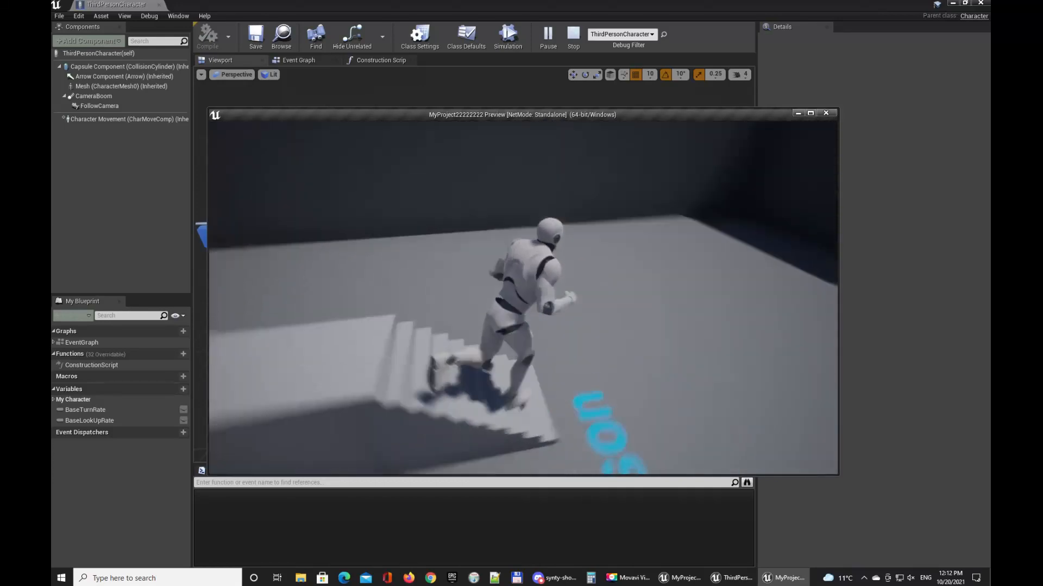
pyautogui.press('s')
pyautogui.press('w')
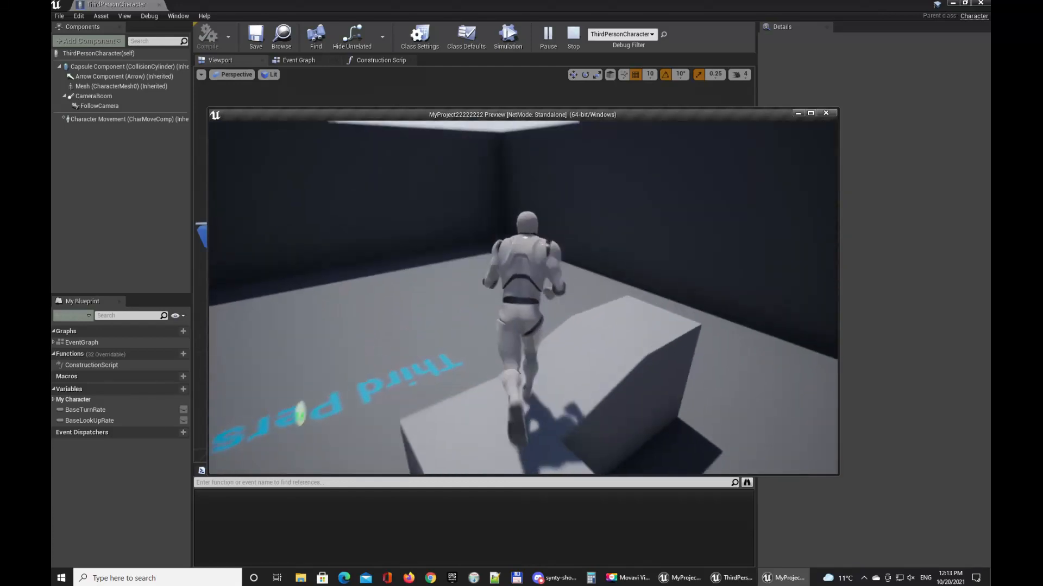
pyautogui.press('d')
pyautogui.press('a')
pyautogui.press('w')
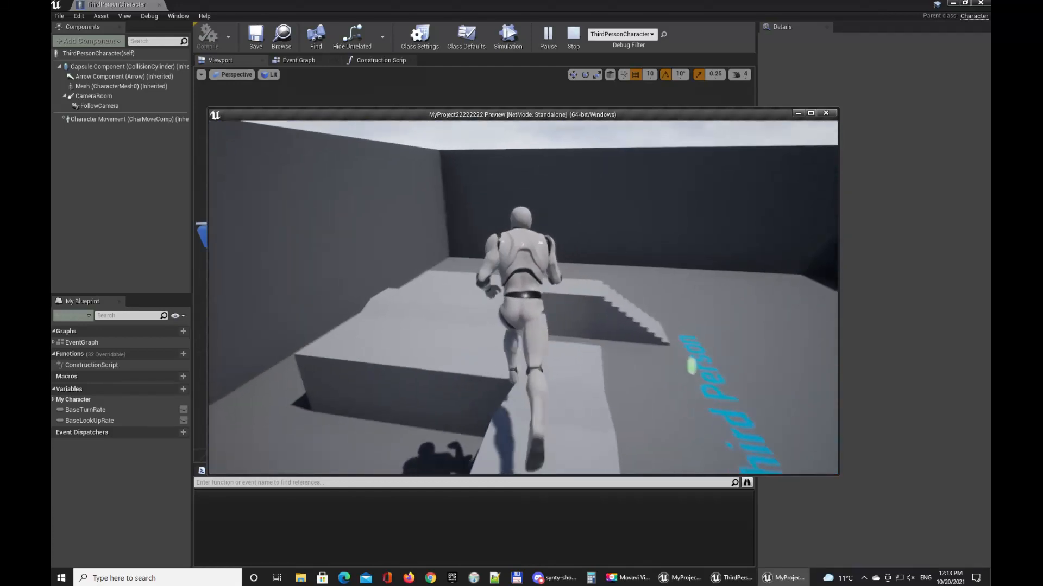
pyautogui.press('a')
pyautogui.press('w')
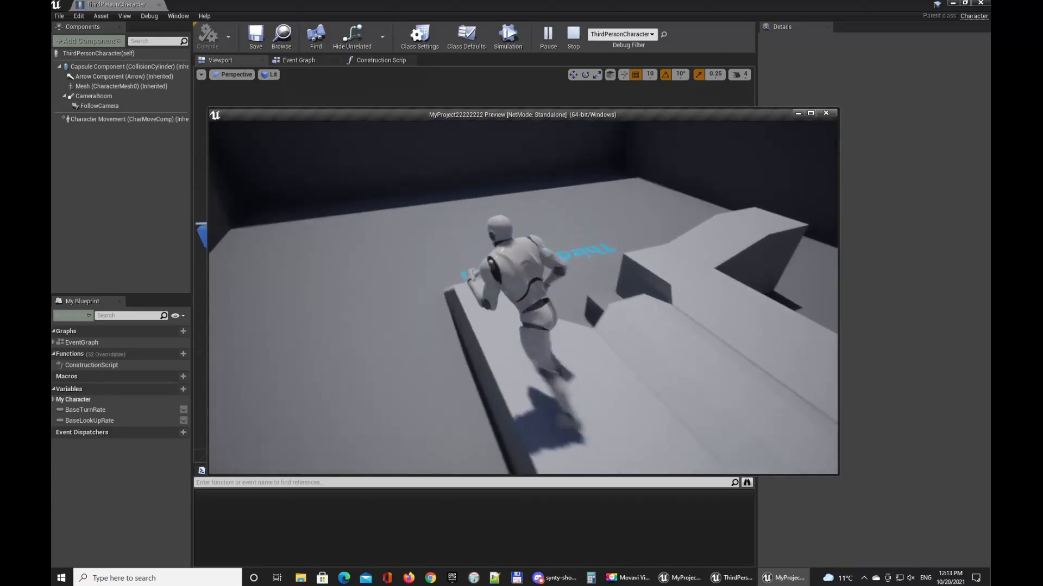
pyautogui.press('a')
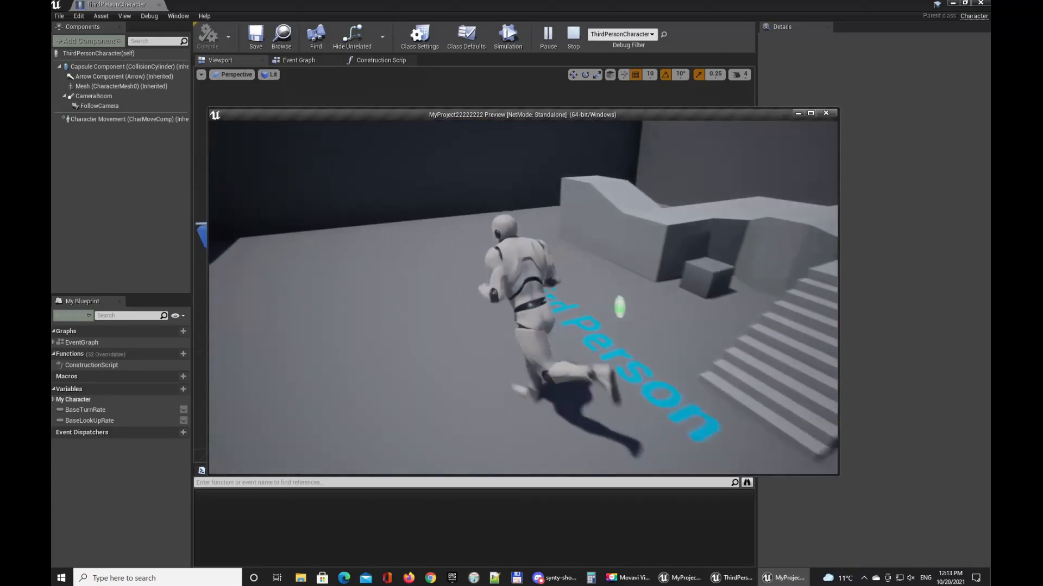
pyautogui.press('w')
pyautogui.press('w')
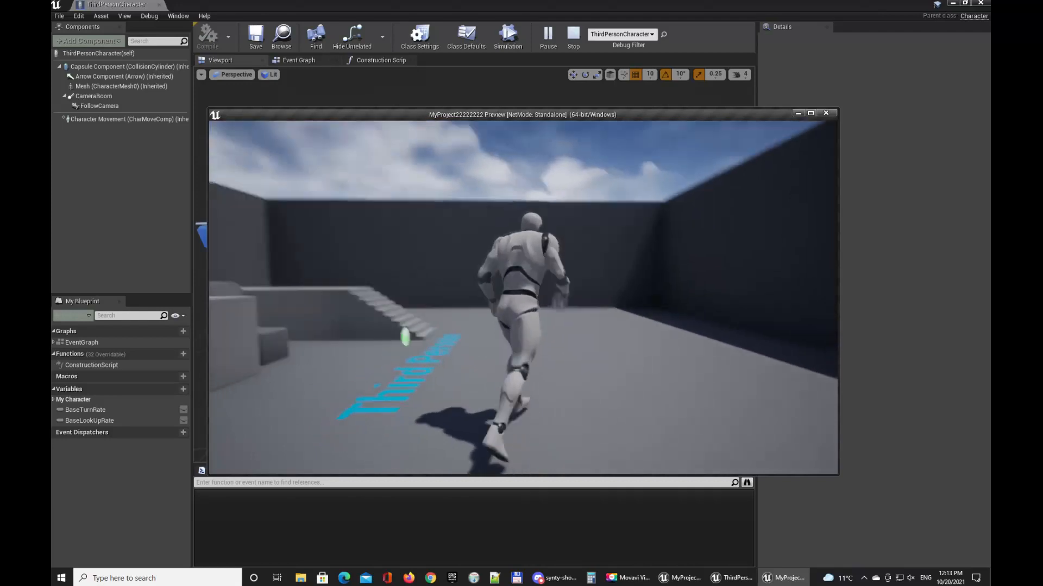
pyautogui.press('w')
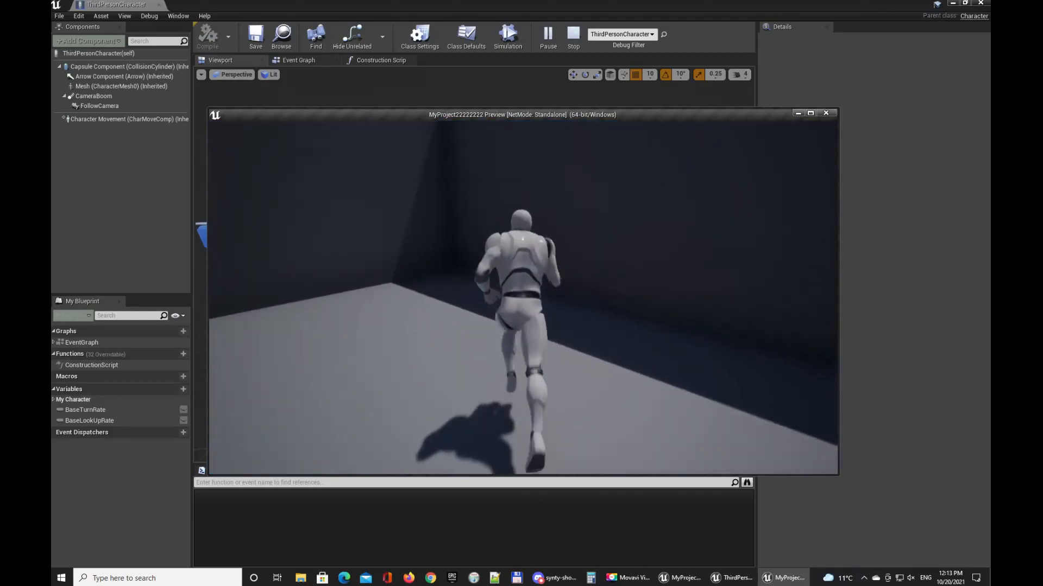
pyautogui.press('w')
pyautogui.press('w')
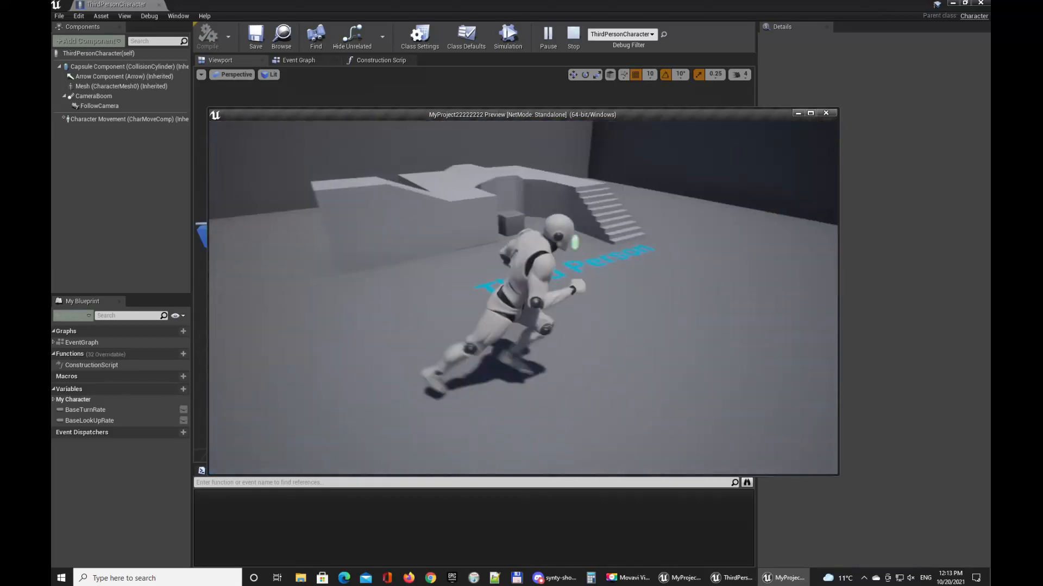
pyautogui.press('Escape')
# Step: Double the Character Movement component's walking speeds, setting Max Walk Speed to 1200.0 and Max Walk Speed Crouched to 600.0
pyautogui.click(581, 184)
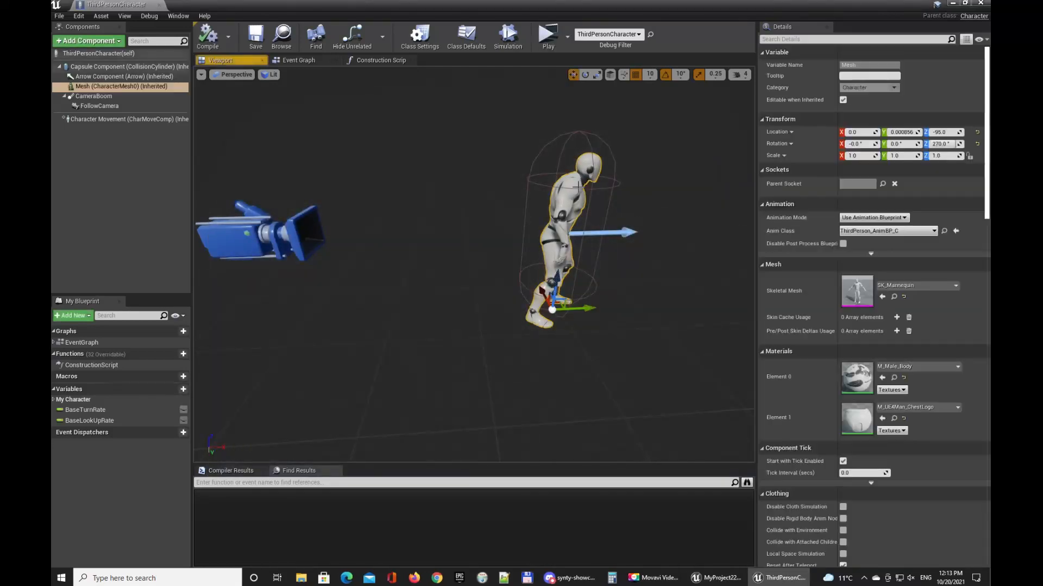
pyautogui.click(80, 119)
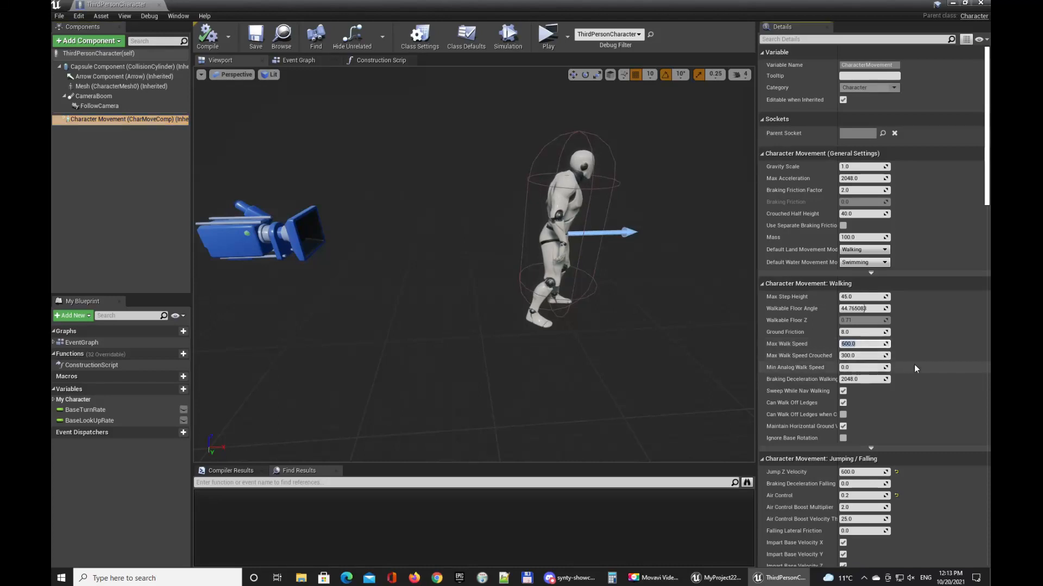
pyautogui.click(874, 349)
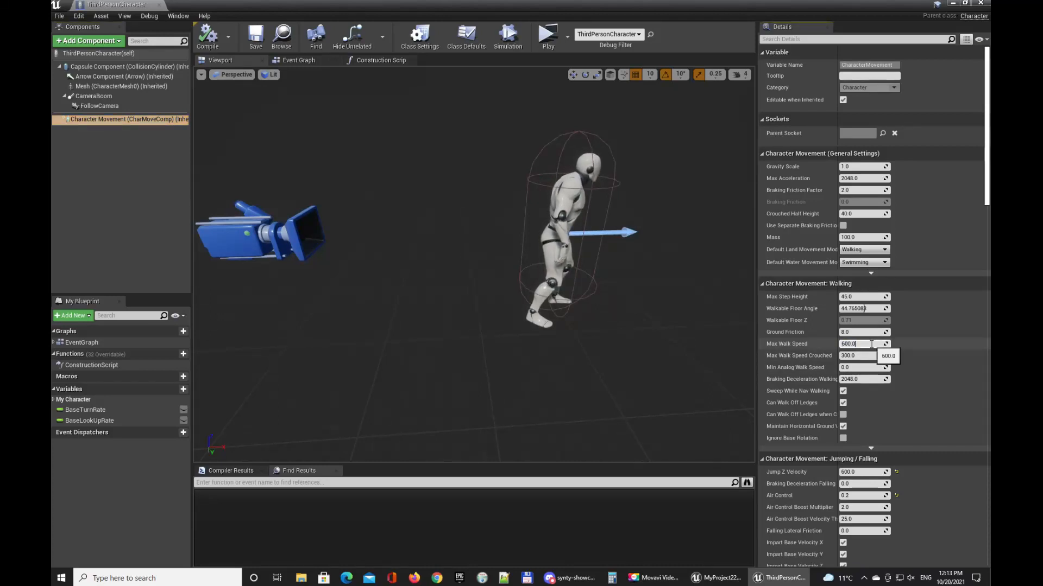
pyautogui.click(871, 344)
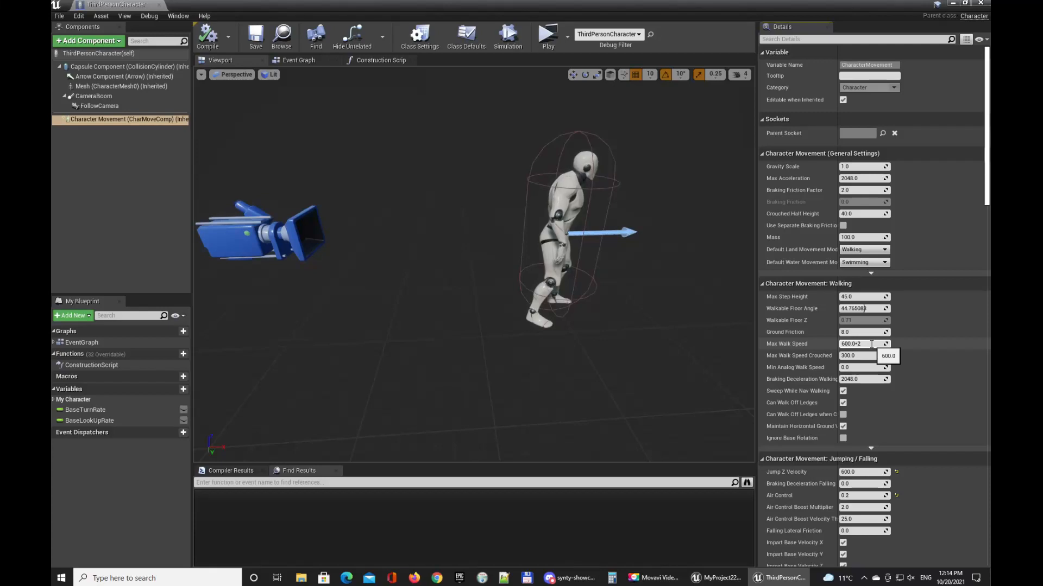
pyautogui.click(861, 356)
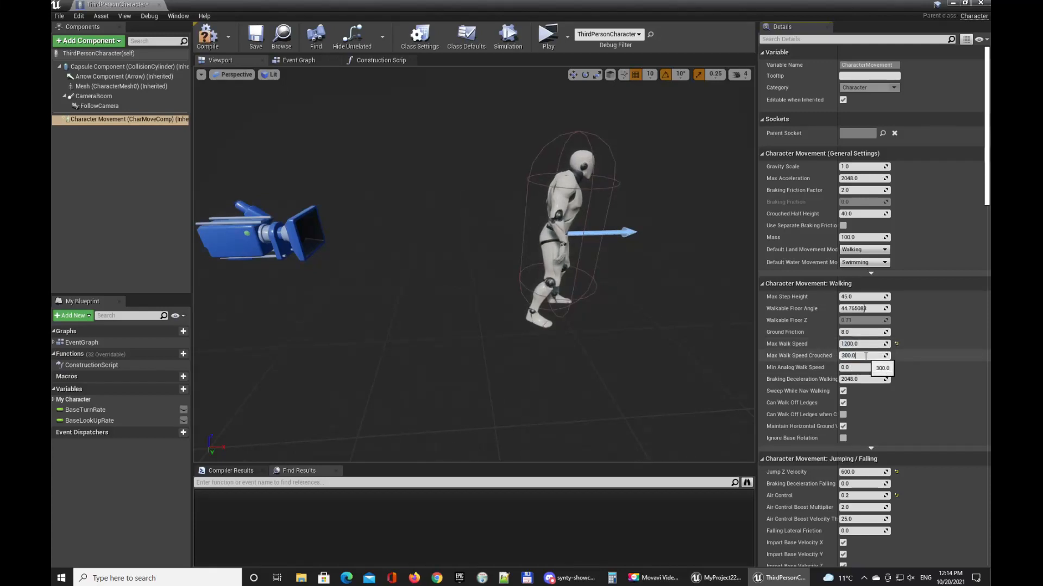
pyautogui.write('*2')
pyautogui.press('Return')
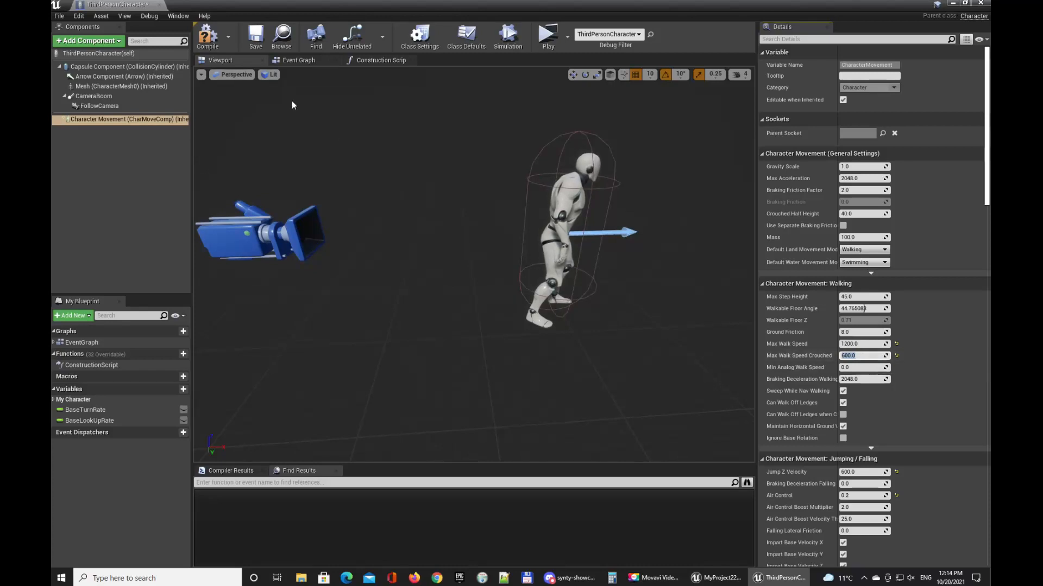
# Step: Save the ThirdPersonCharacter Blueprint with its new walking speeds
pyautogui.click(253, 37)
pyautogui.click(59, 16)
pyautogui.click(76, 72)
# Step: Play the level in a preview, run the character around the platforms to check the faster walking speed, and end the session
pyautogui.click(547, 34)
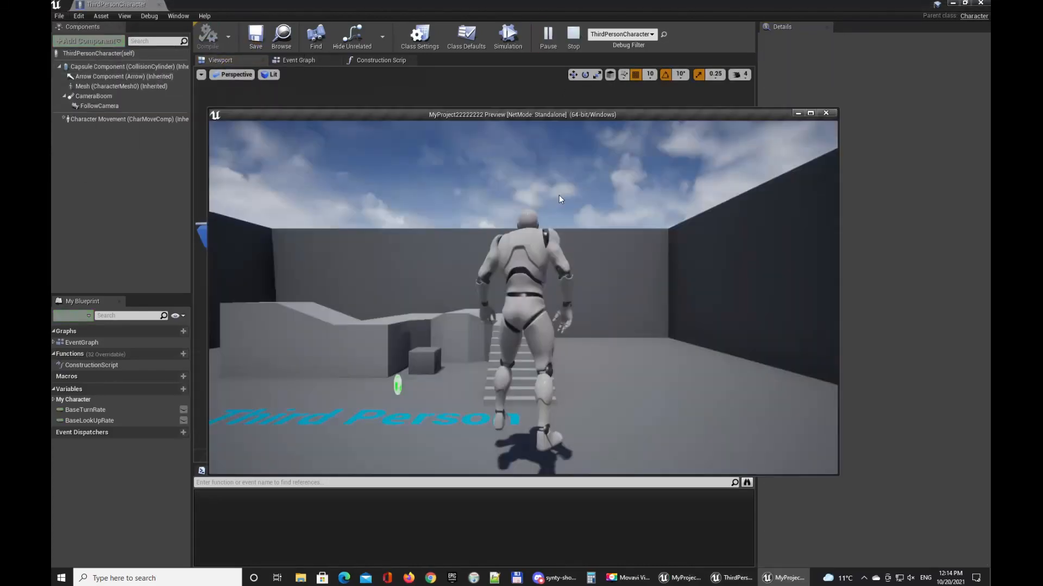
pyautogui.press('w')
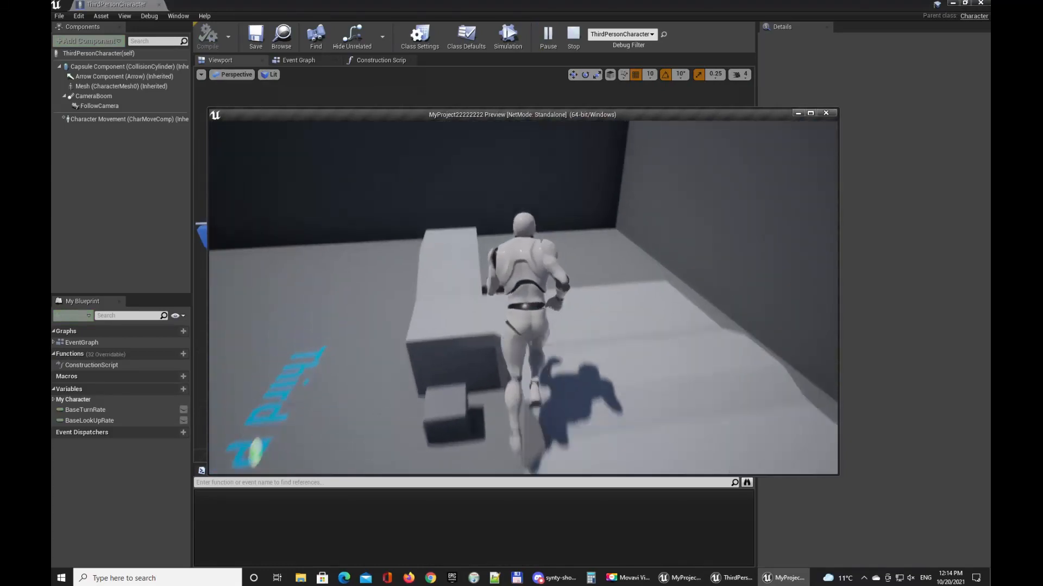
pyautogui.press('w')
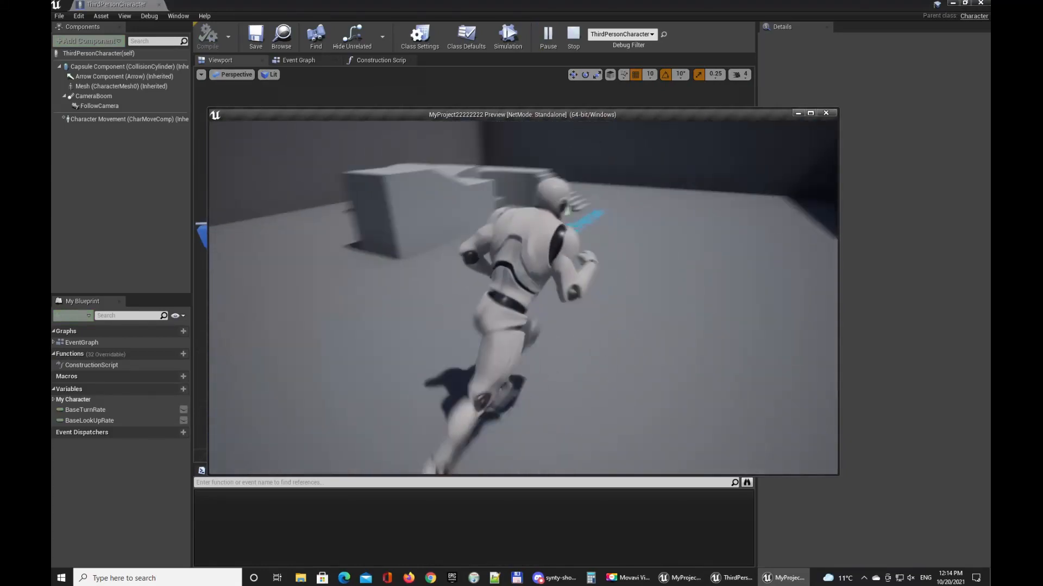
pyautogui.press('w')
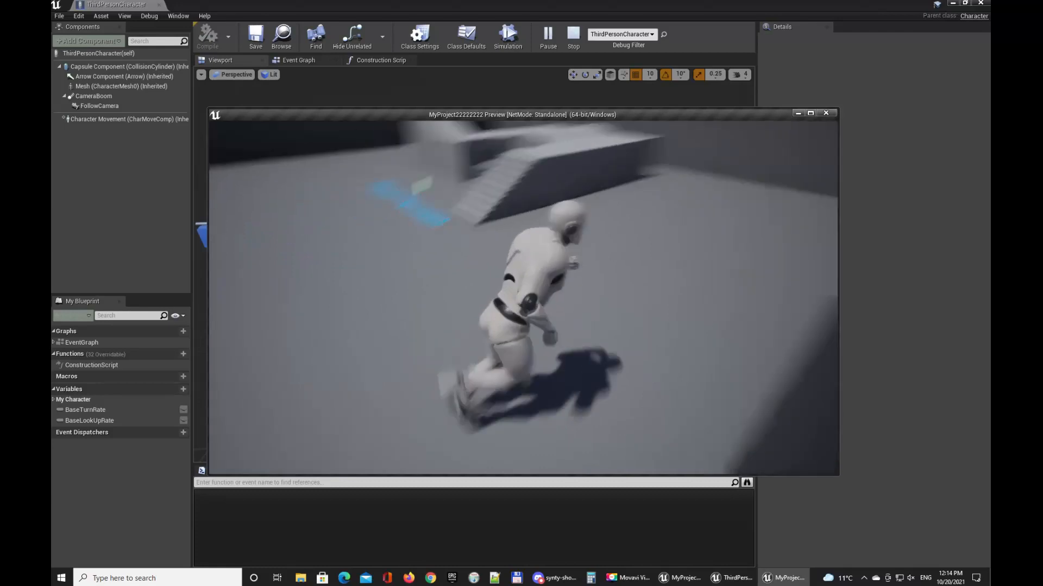
pyautogui.press('w')
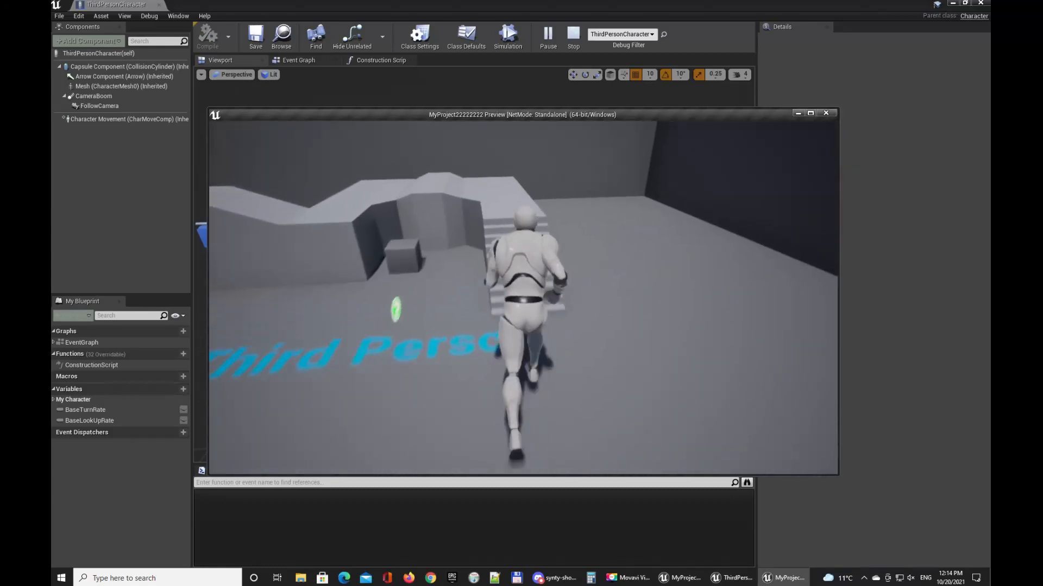
pyautogui.press('w')
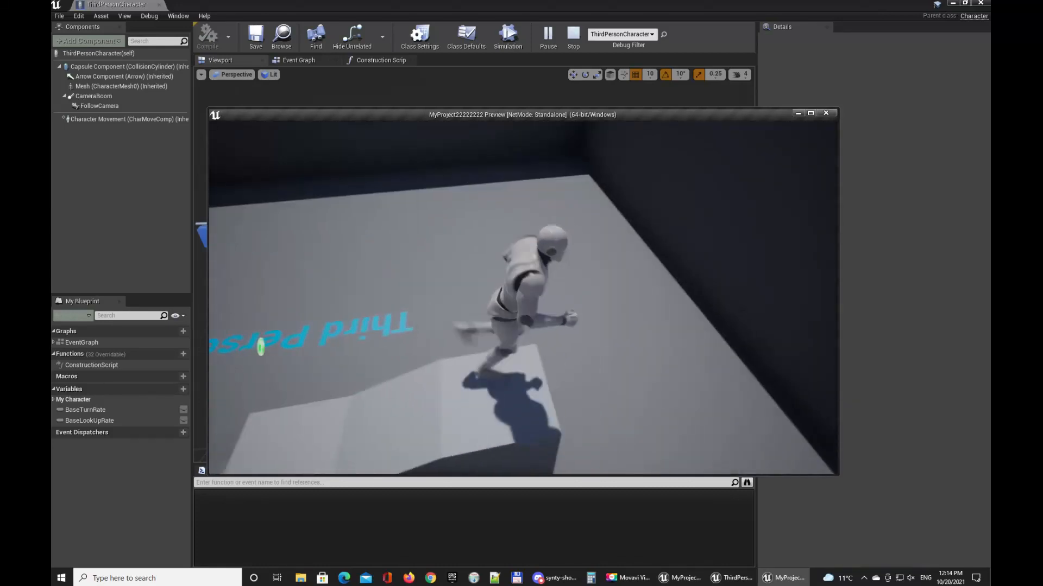
pyautogui.press('w')
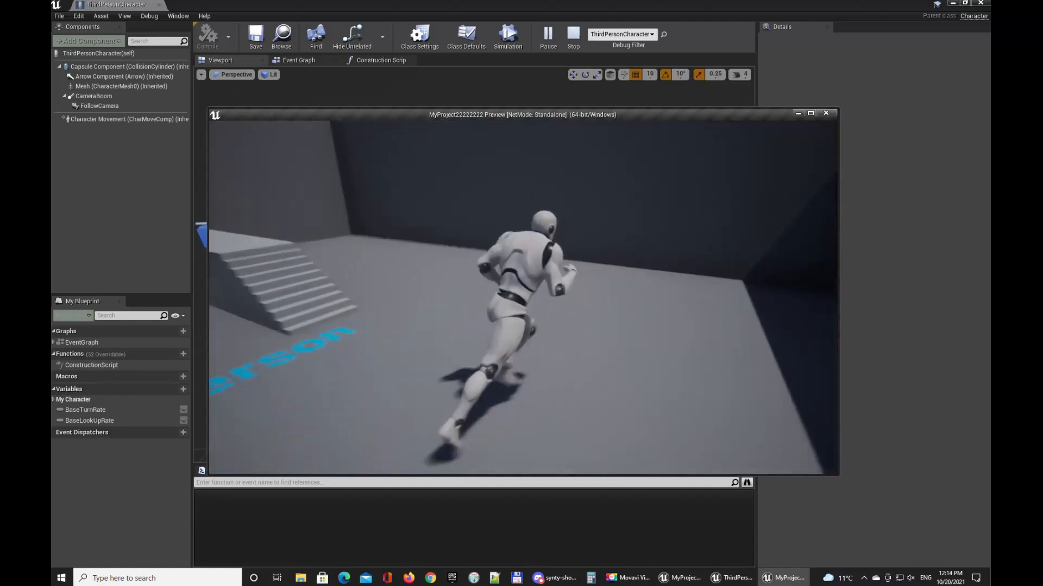
pyautogui.press('w')
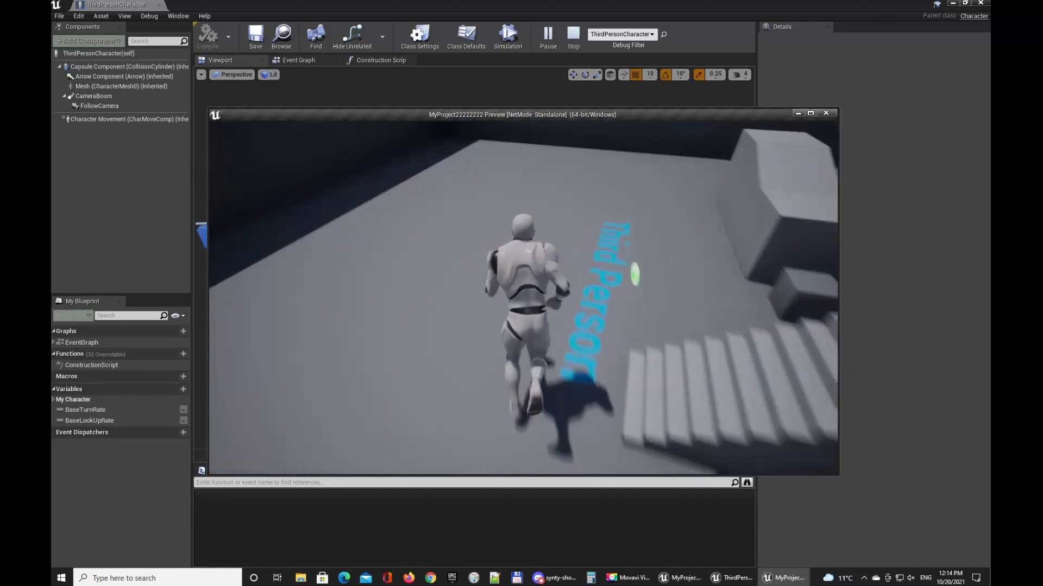
pyautogui.press('Escape')
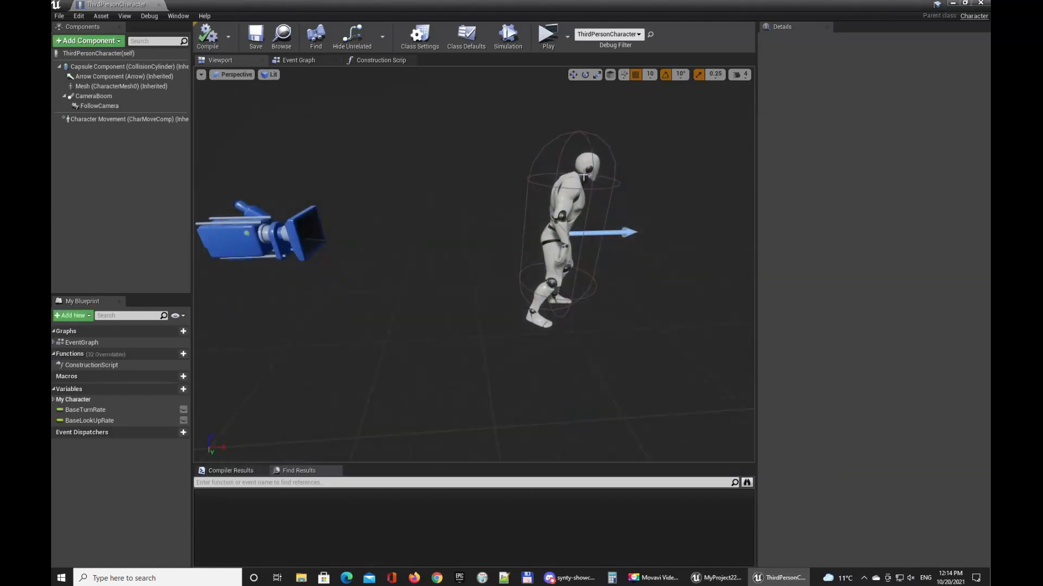
# Step: Set the Capsule Component's scale to 1.0 on X, Y and Z
pyautogui.click(97, 88)
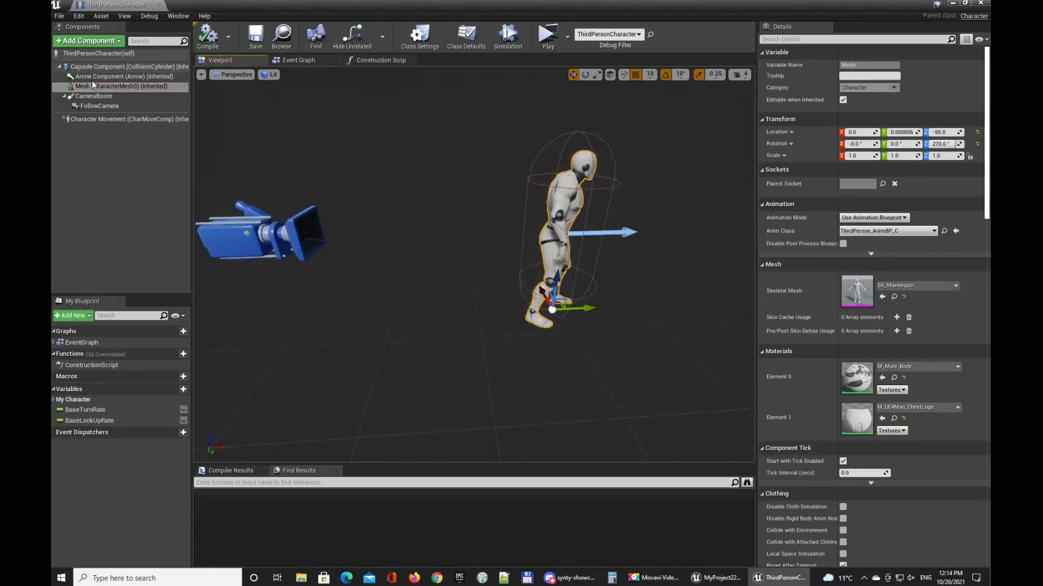
pyautogui.click(109, 66)
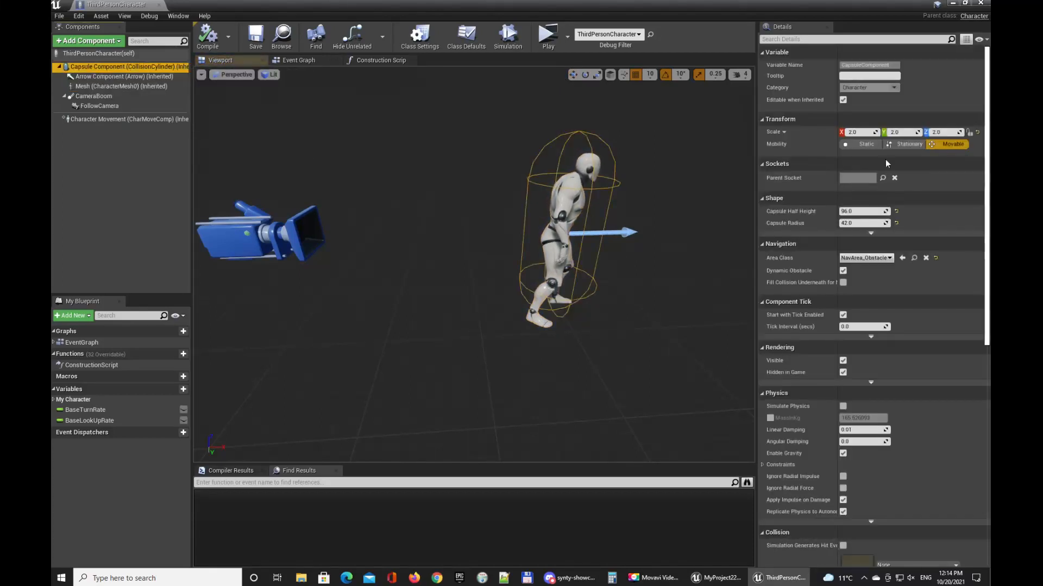
pyautogui.write('1')
pyautogui.click(904, 133)
pyautogui.write('1')
pyautogui.click(947, 132)
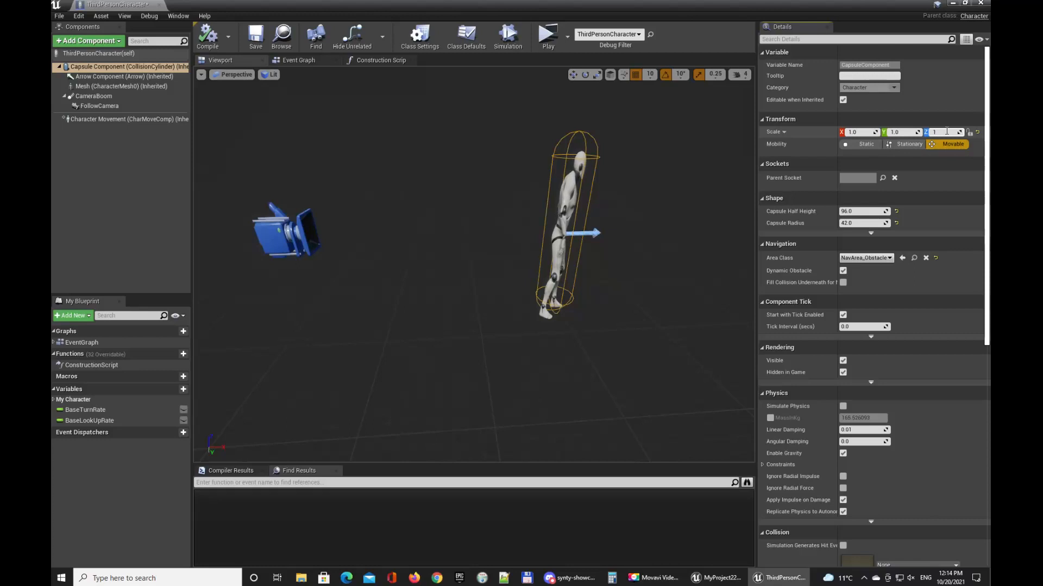
pyautogui.write('1')
pyautogui.press('Return')
# Step: Save and compile the ThirdPersonCharacter Blueprint with the capsule's new scale
pyautogui.click(257, 37)
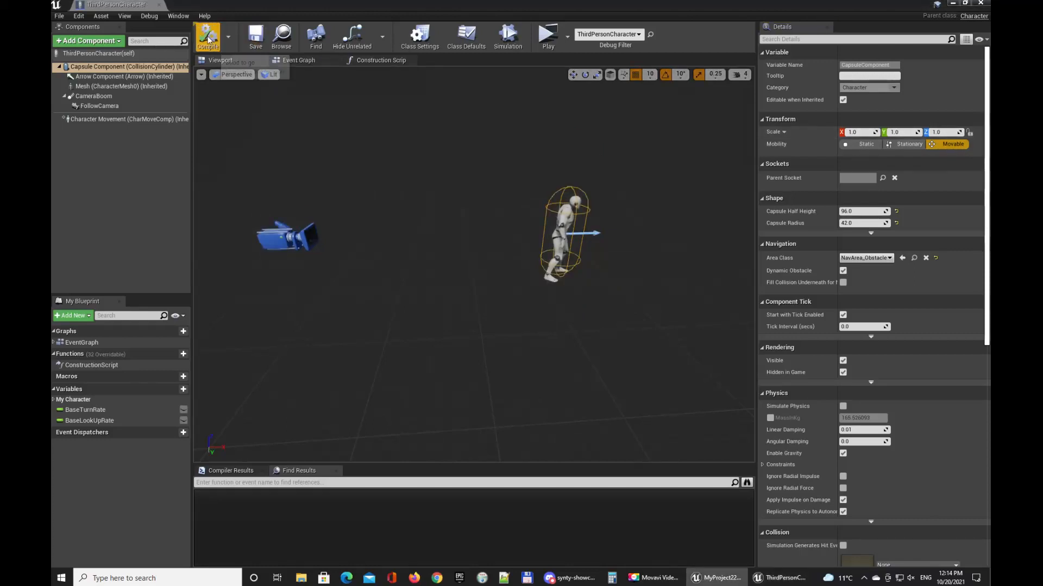
pyautogui.click(66, 53)
pyautogui.click(60, 20)
pyautogui.click(71, 71)
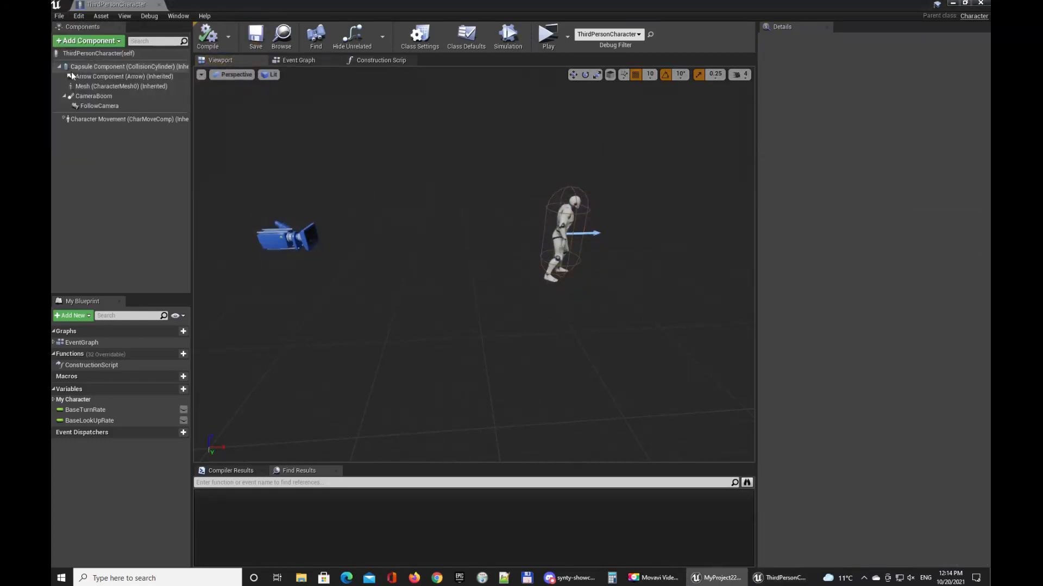
pyautogui.click(210, 35)
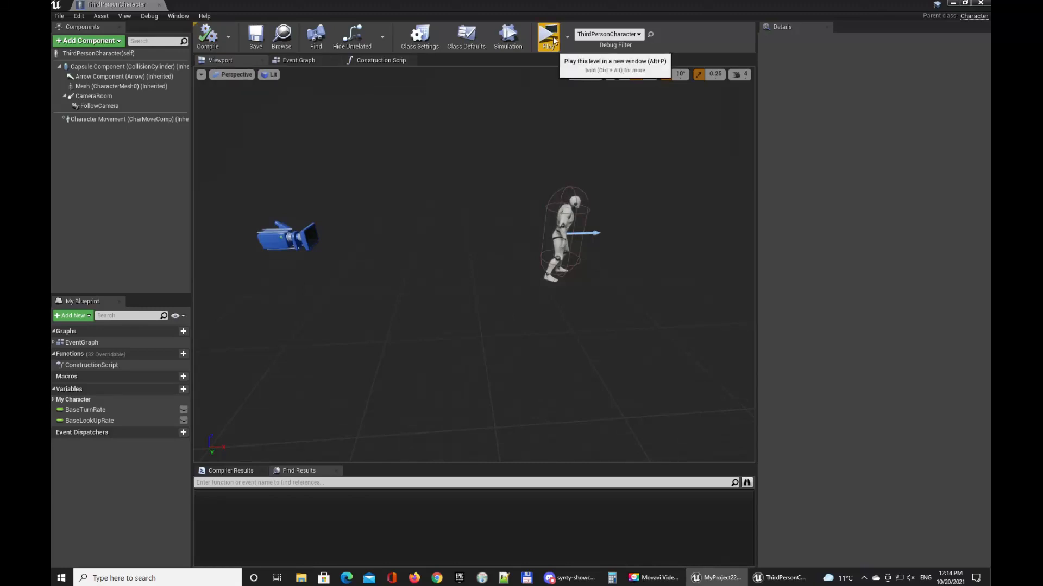
# Step: Play the level in a preview window, run the character around the arena to check its restored scale and movement, and end the session
pyautogui.click(554, 40)
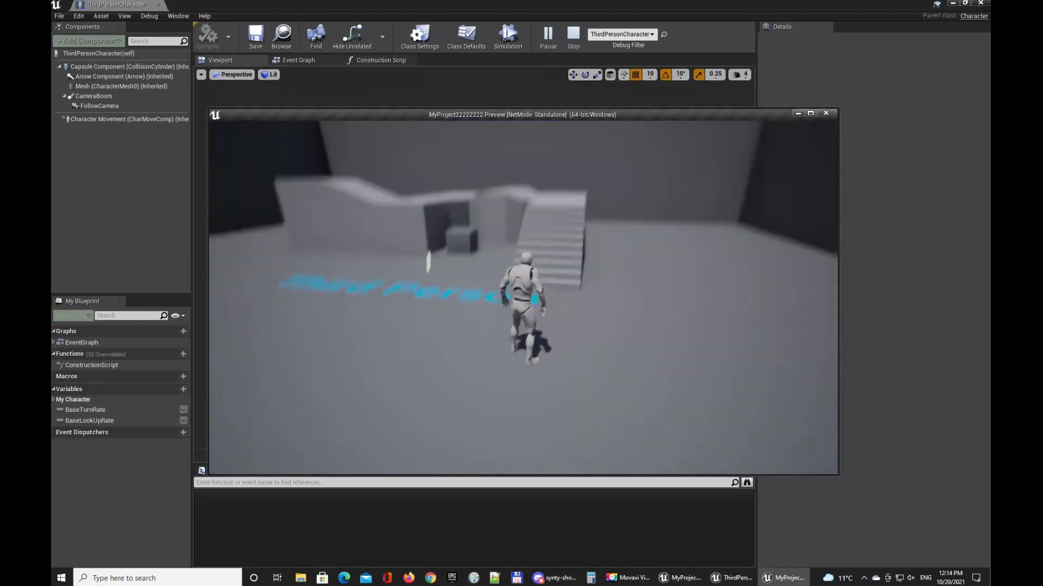
pyautogui.press('w')
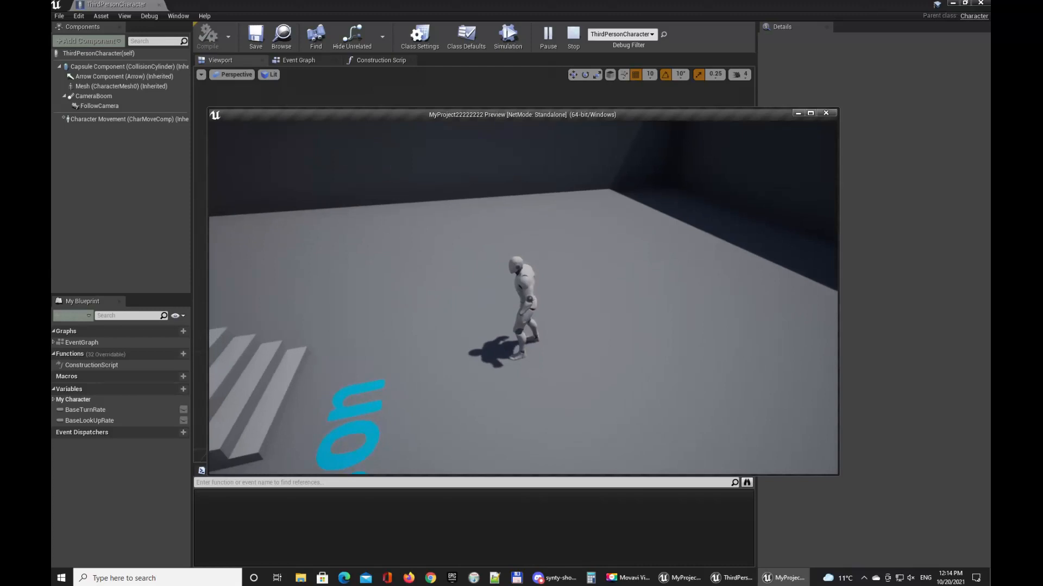
pyautogui.press('w')
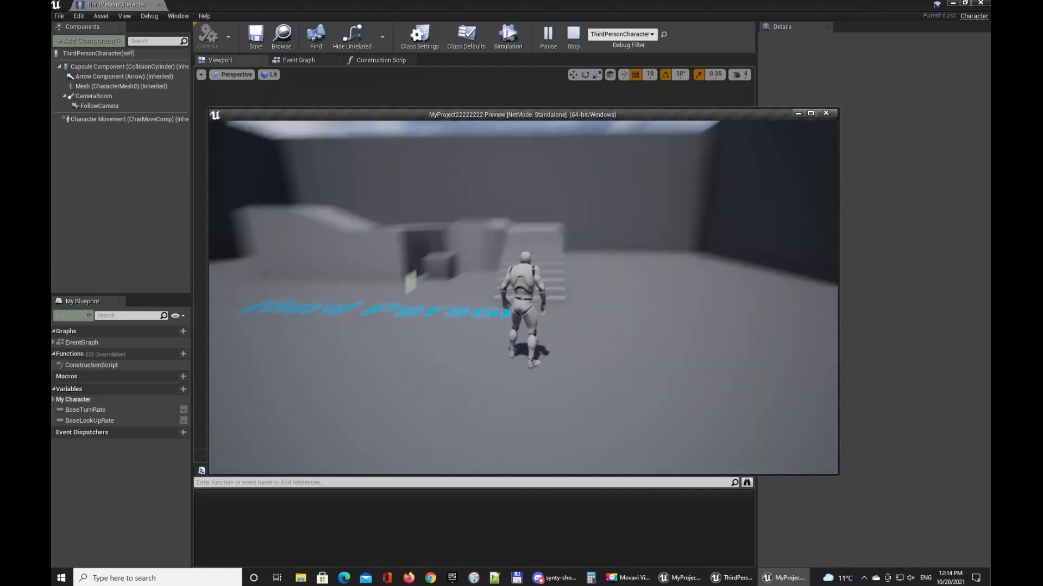
pyautogui.press('w')
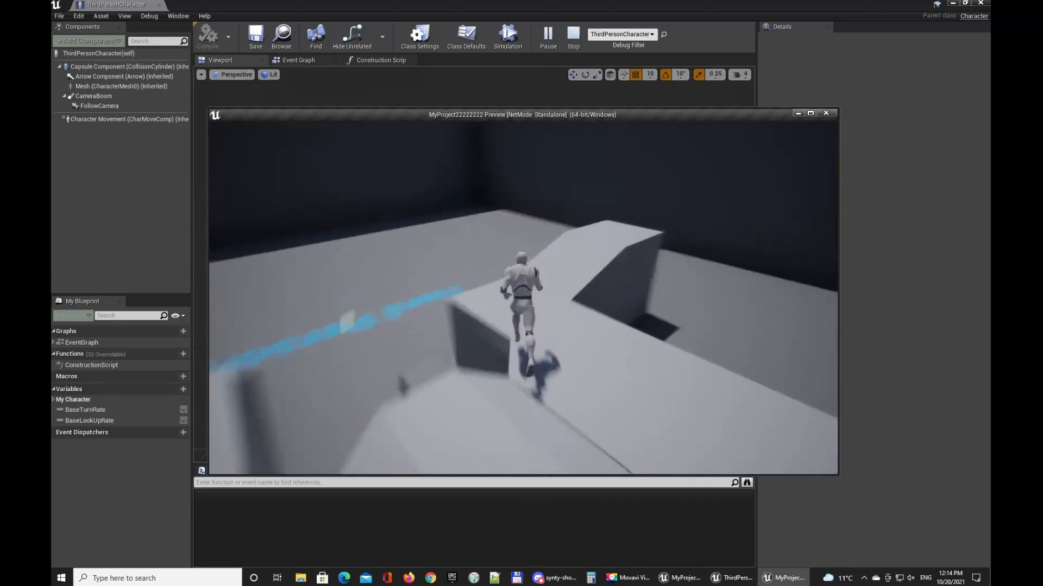
pyautogui.press('w')
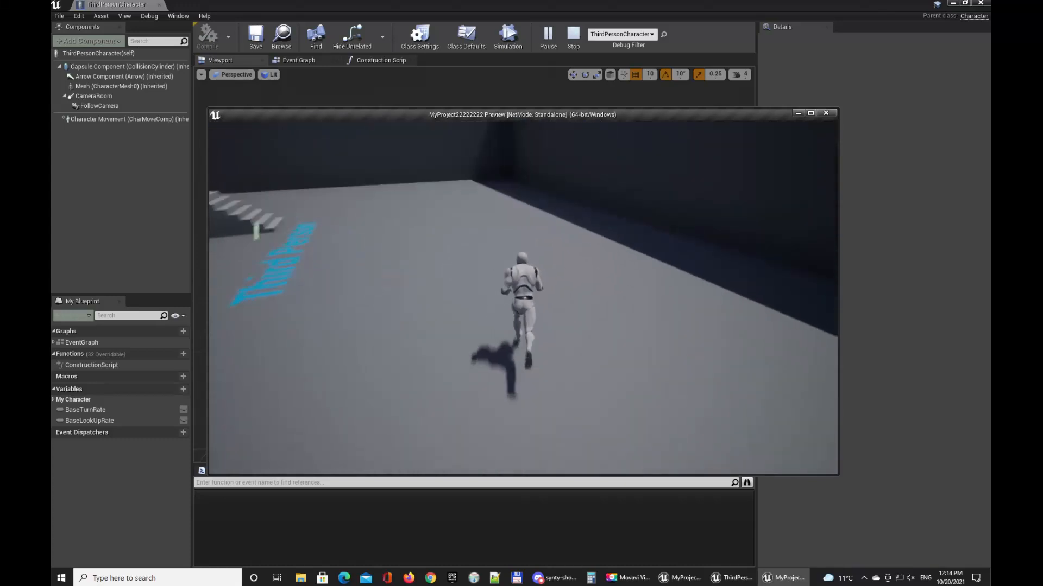
pyautogui.press('w')
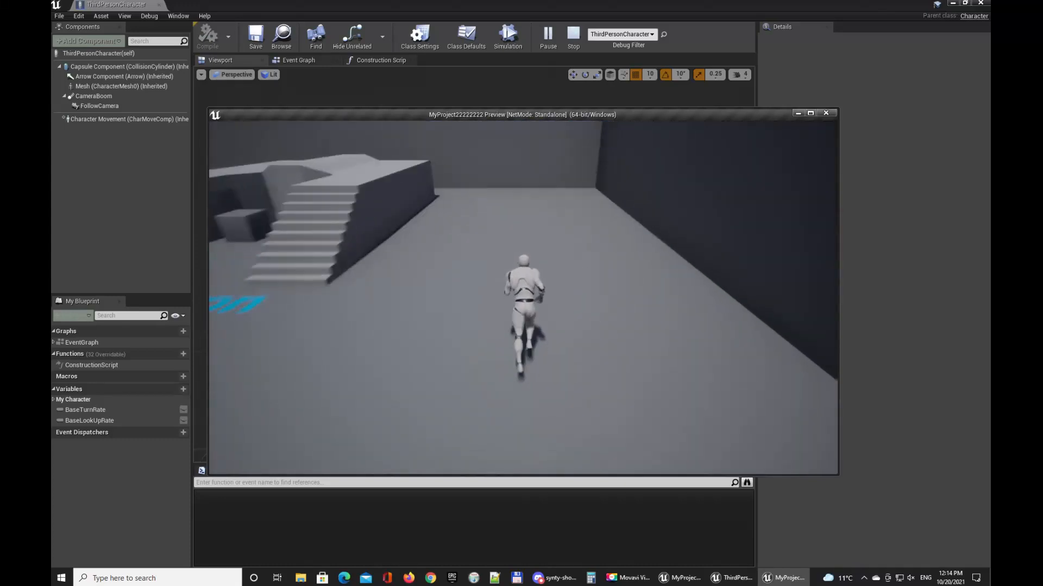
pyautogui.press('w')
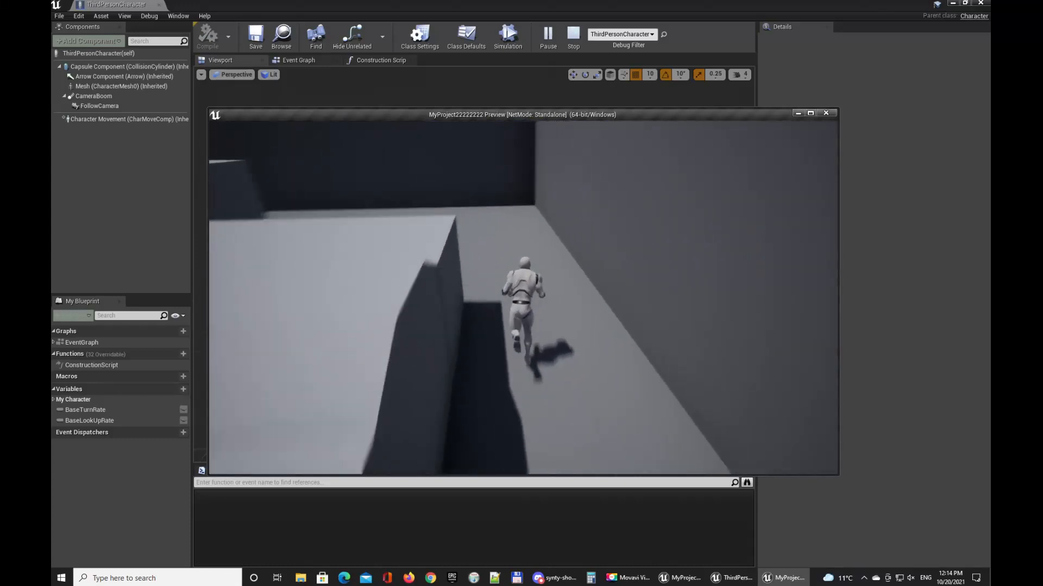
pyautogui.press('w')
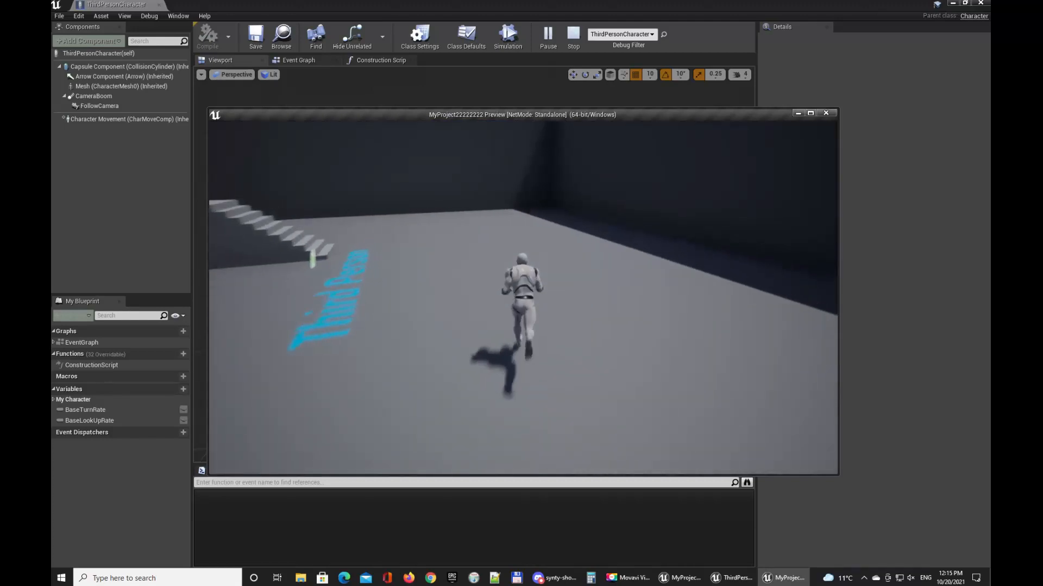
pyautogui.press('w')
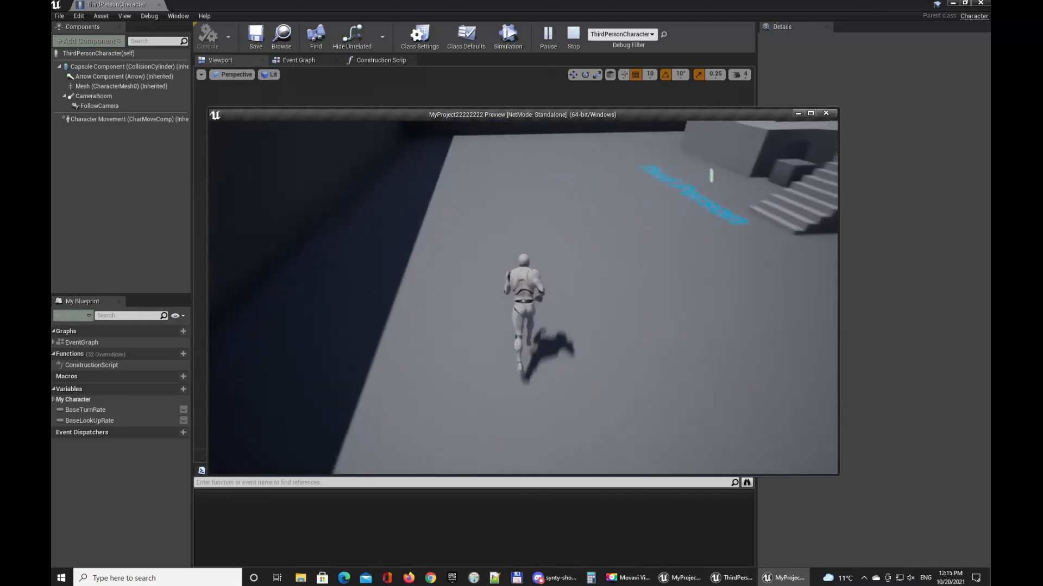
pyautogui.press('w')
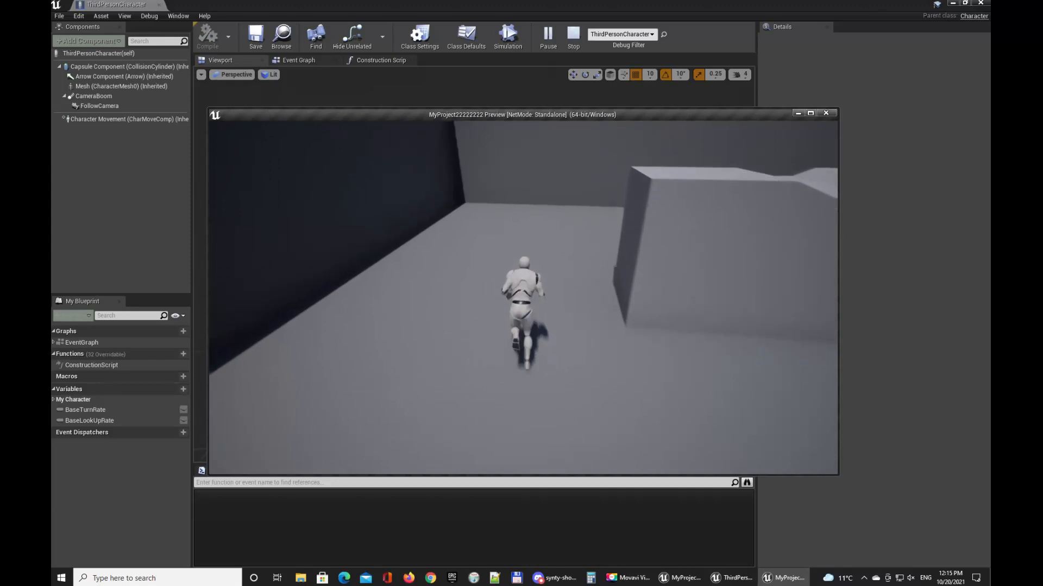
pyautogui.press('w')
pyautogui.press('w')
pyautogui.press('w')
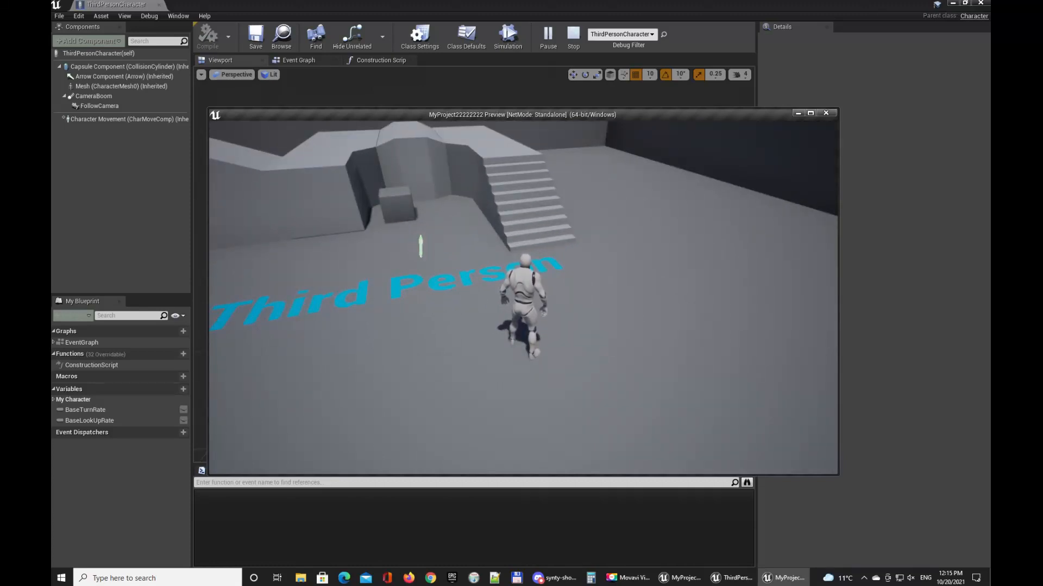
pyautogui.press('Escape')
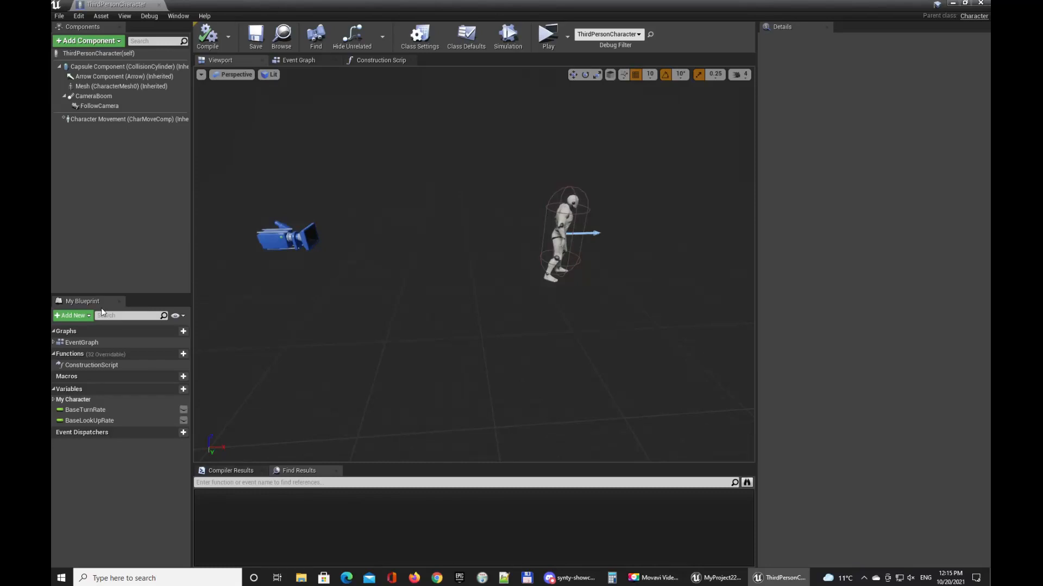
# Step: Open the character blueprint's Event Graph and look over its movement, mouse, touch and jump input groups
pyautogui.click(54, 343)
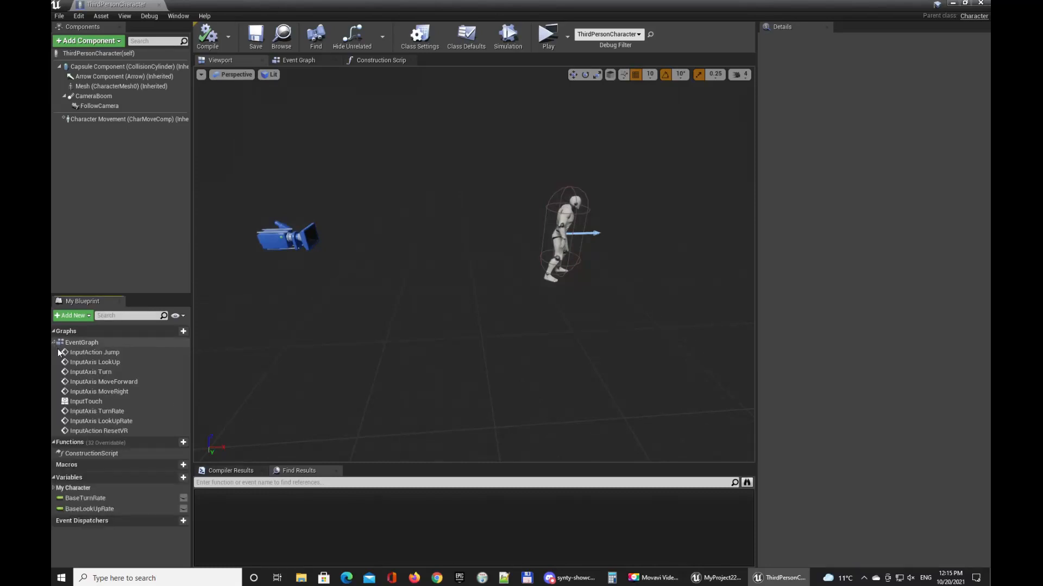
pyautogui.doubleClick(92, 344)
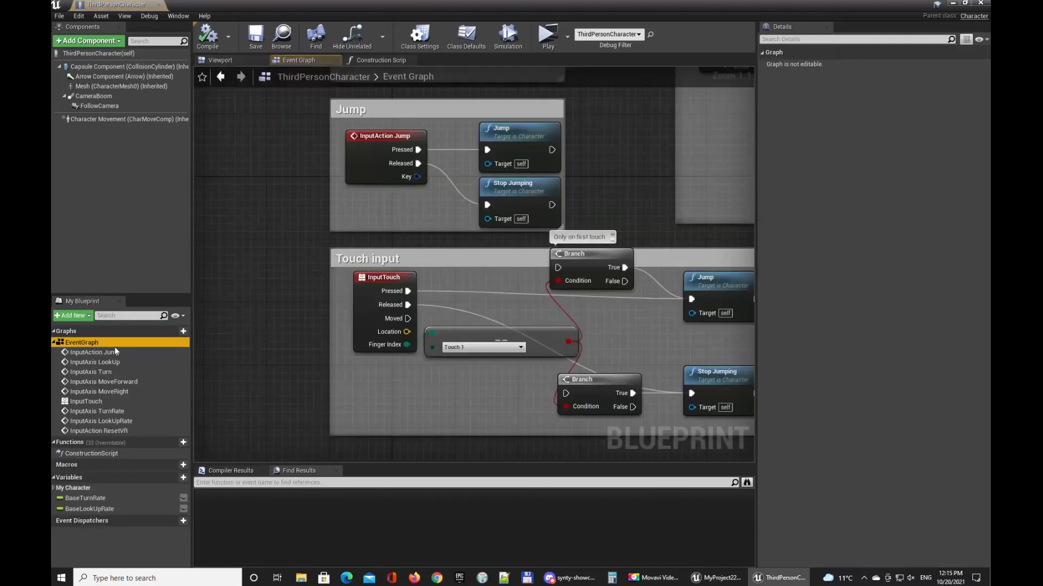
pyautogui.moveTo(621, 217); pyautogui.dragTo(461, 237, button='right')
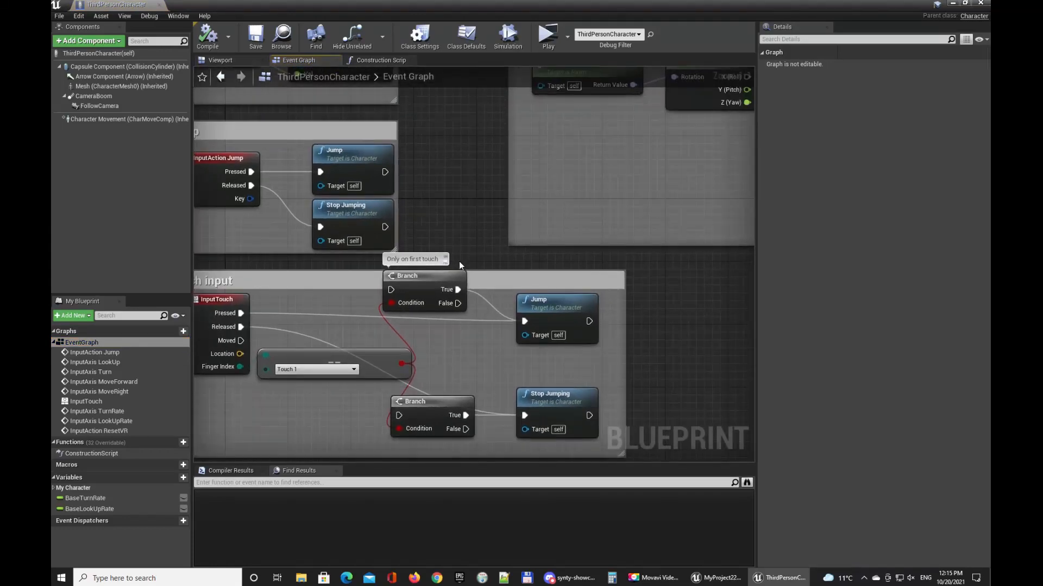
pyautogui.moveTo(438, 273); pyautogui.dragTo(445, 295)
pyautogui.click(266, 44)
pyautogui.moveTo(468, 179); pyautogui.dragTo(522, 373, button='right')
pyautogui.moveTo(508, 212); pyautogui.dragTo(516, 400, button='right')
pyautogui.scroll(-1, 493, 360)
pyautogui.scroll(-1, 493, 359)
pyautogui.moveTo(493, 359); pyautogui.dragTo(338, 140, button='right')
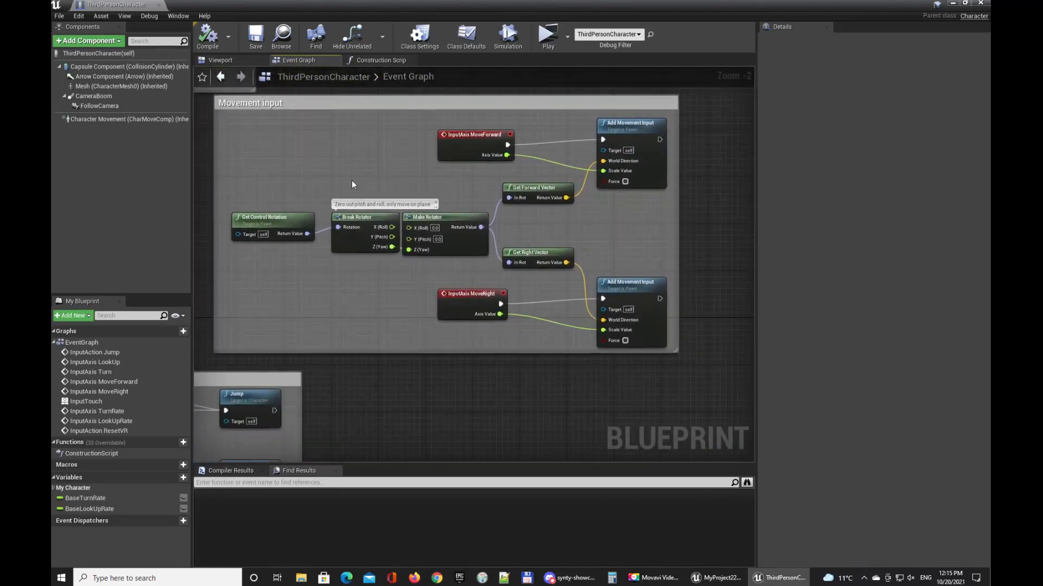
pyautogui.moveTo(432, 417); pyautogui.dragTo(467, 330, button='right')
pyautogui.moveTo(449, 277); pyautogui.dragTo(404, 354, button='right')
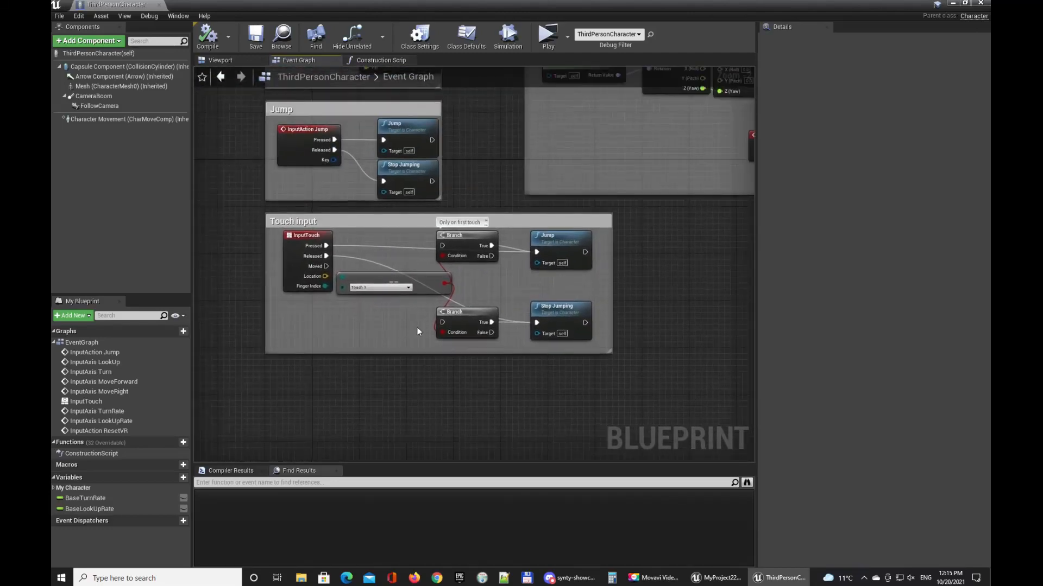
pyautogui.moveTo(476, 146); pyautogui.dragTo(467, 390, button='right')
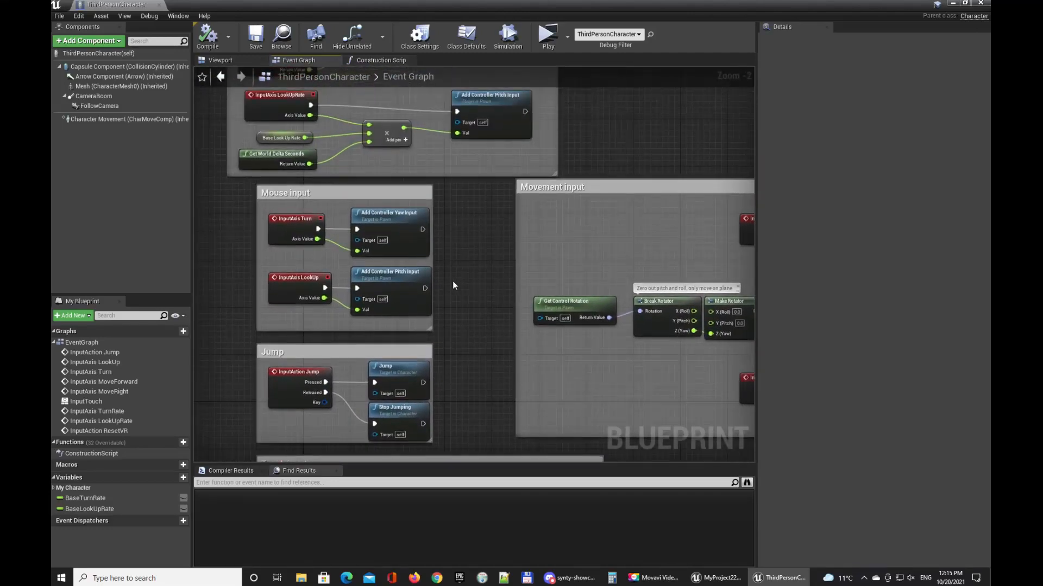
# Step: Examine the Jump group's InputAction Jump event and the Jump and Stop Jumping nodes wired to it
pyautogui.scroll(2, 452, 284)
pyautogui.moveTo(447, 303); pyautogui.dragTo(495, 150, button='right')
pyautogui.moveTo(483, 189); pyautogui.dragTo(487, 195, button='right')
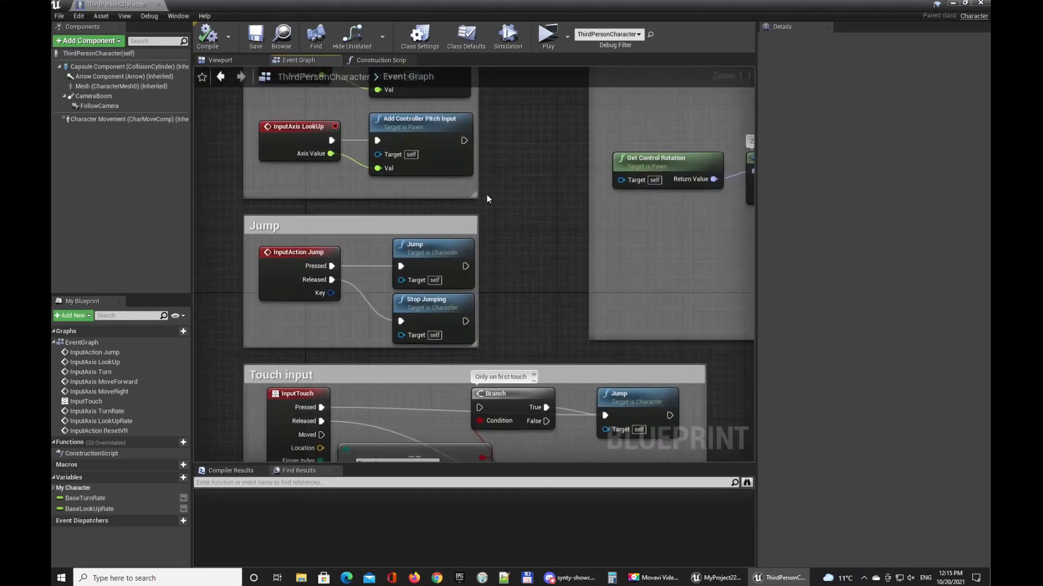
pyautogui.moveTo(482, 238); pyautogui.dragTo(492, 208, button='right')
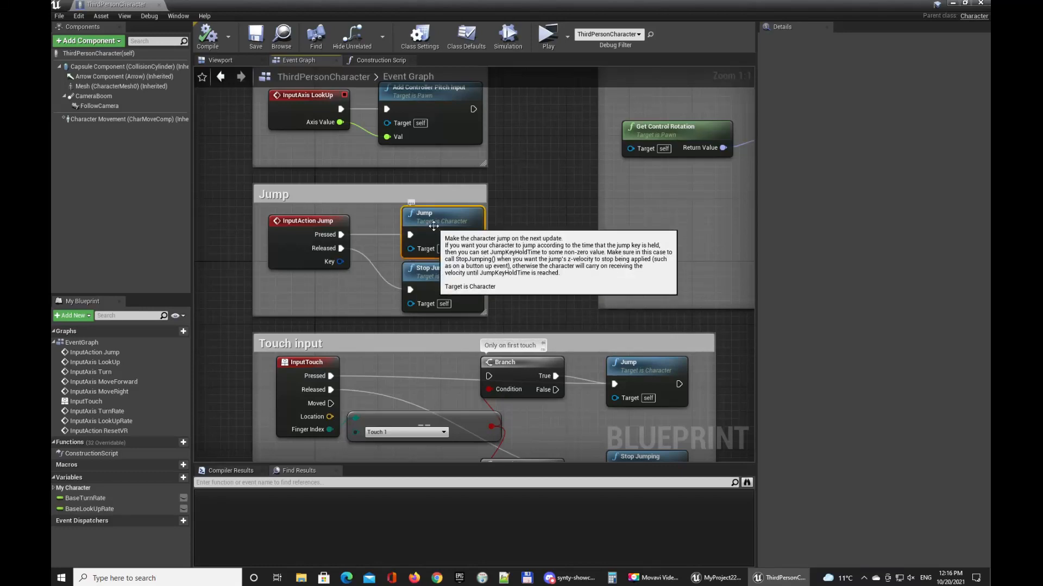
pyautogui.click(451, 280)
pyautogui.click(512, 258)
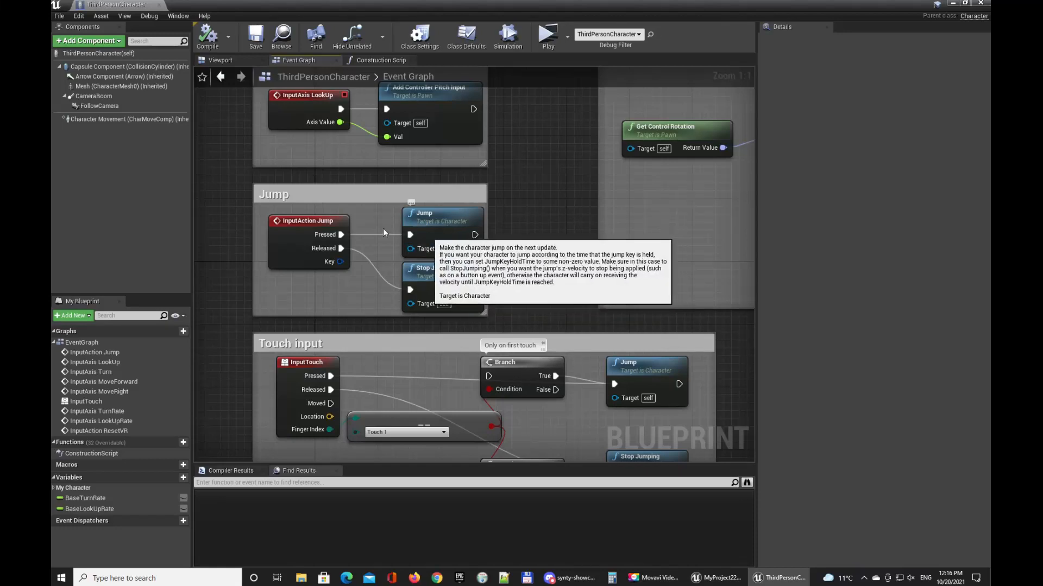
pyautogui.click(298, 242)
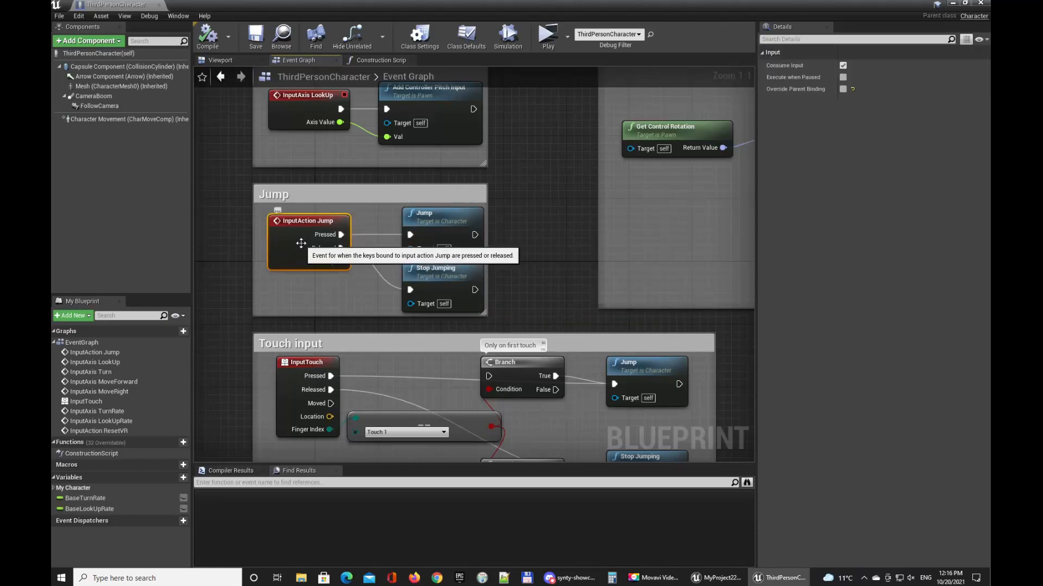
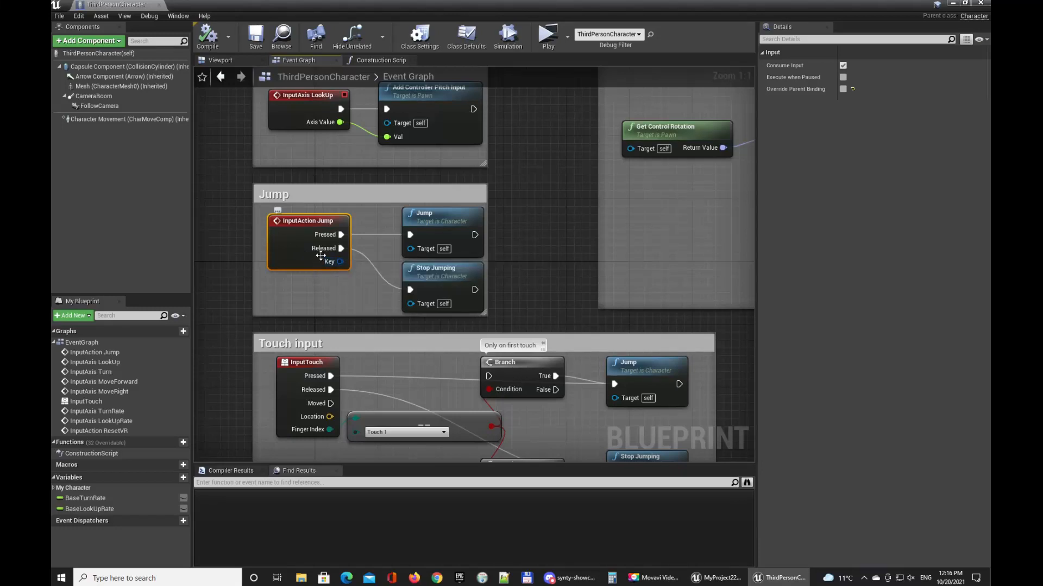
# Step: Switch to the level editor, open Project Settings with a widened view, and show the Engine Input settings
pyautogui.click(954, 3)
pyautogui.click(280, 37)
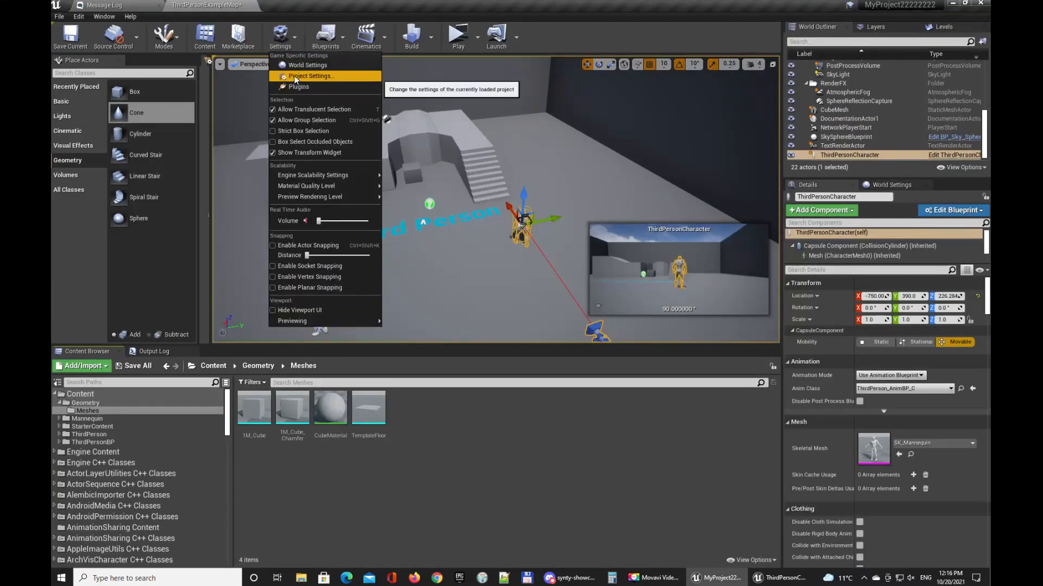
pyautogui.click(296, 76)
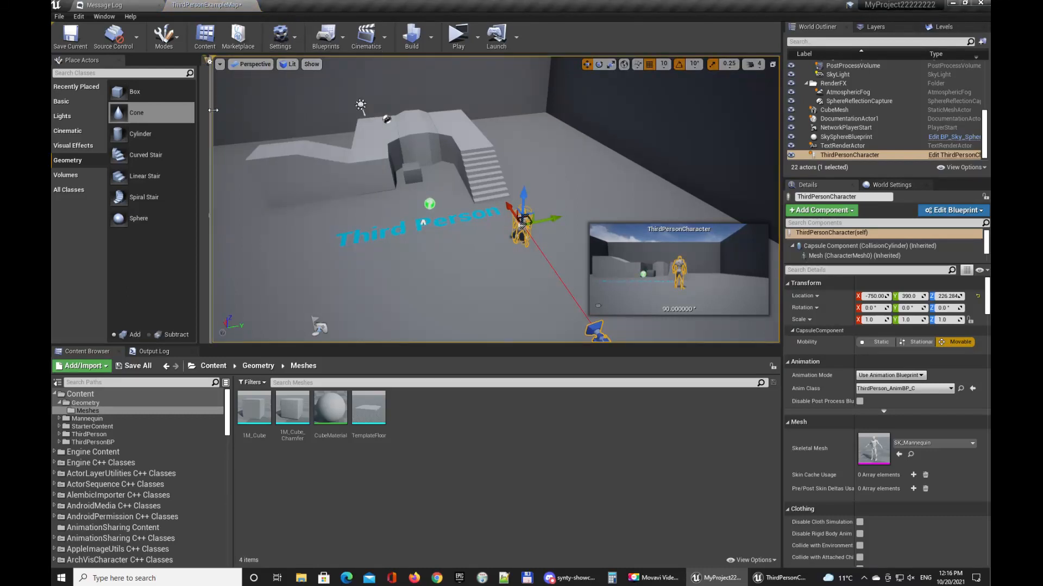
pyautogui.moveTo(597, 151); pyautogui.dragTo(635, 151)
pyautogui.scroll(-2, 331, 107)
pyautogui.scroll(2, 330, 102)
pyautogui.moveTo(330, 101); pyautogui.dragTo(333, 148)
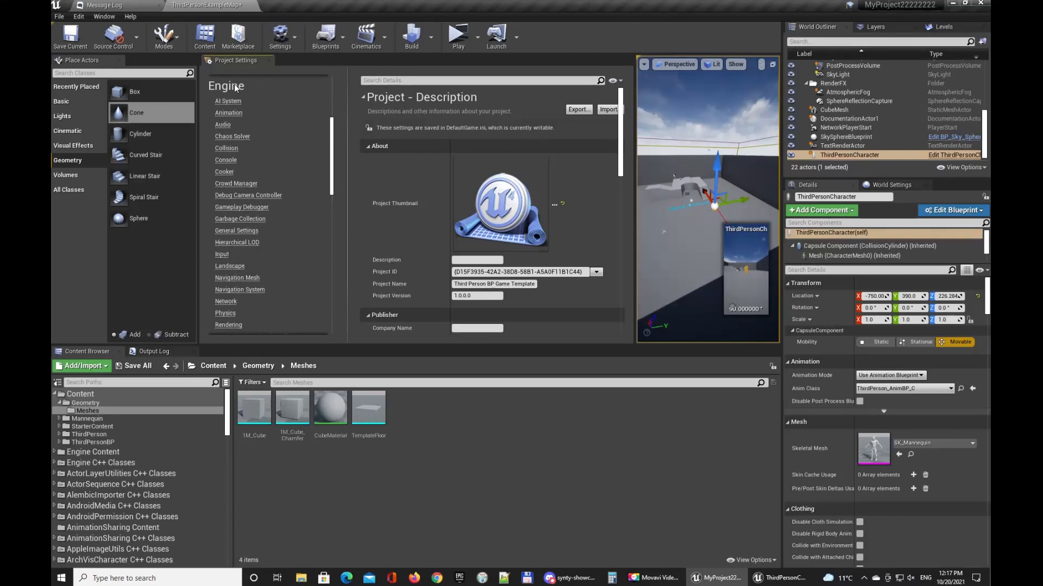
pyautogui.click(224, 256)
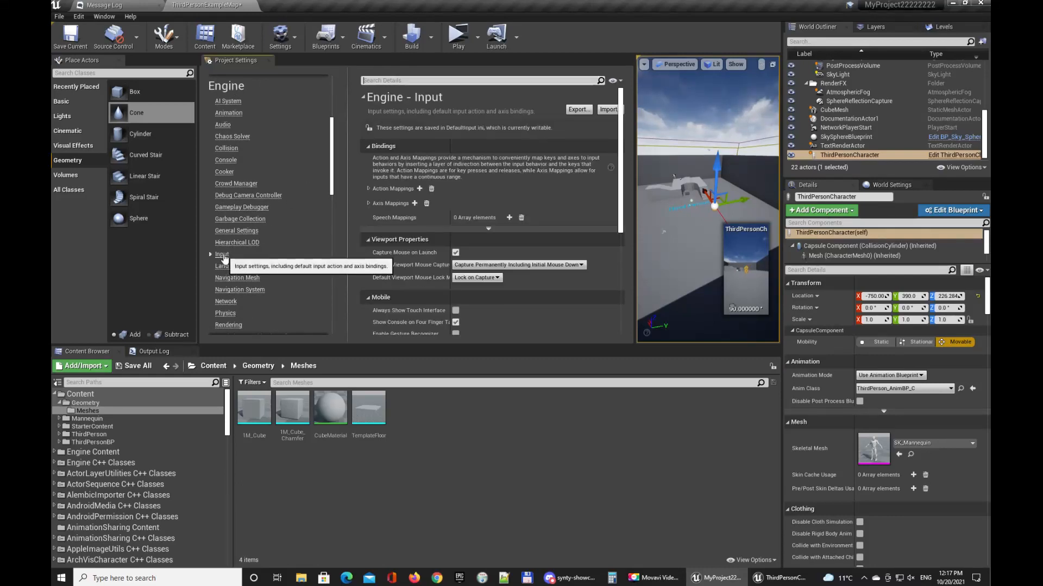
# Step: Expand the action and axis mappings and review the keys bound to Jump and the keys and scales of MoveForward
pyautogui.click(370, 189)
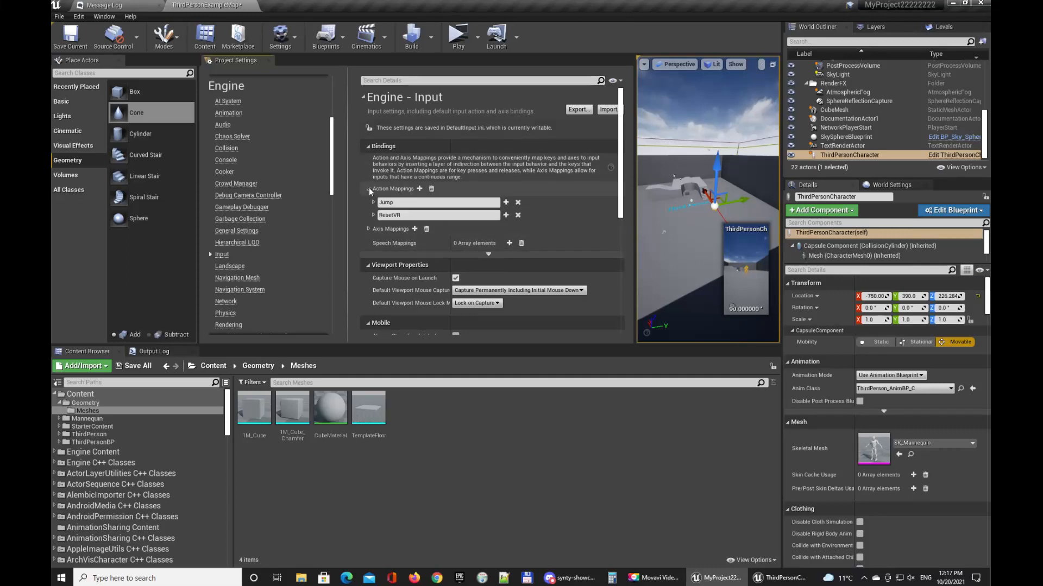
pyautogui.click(368, 228)
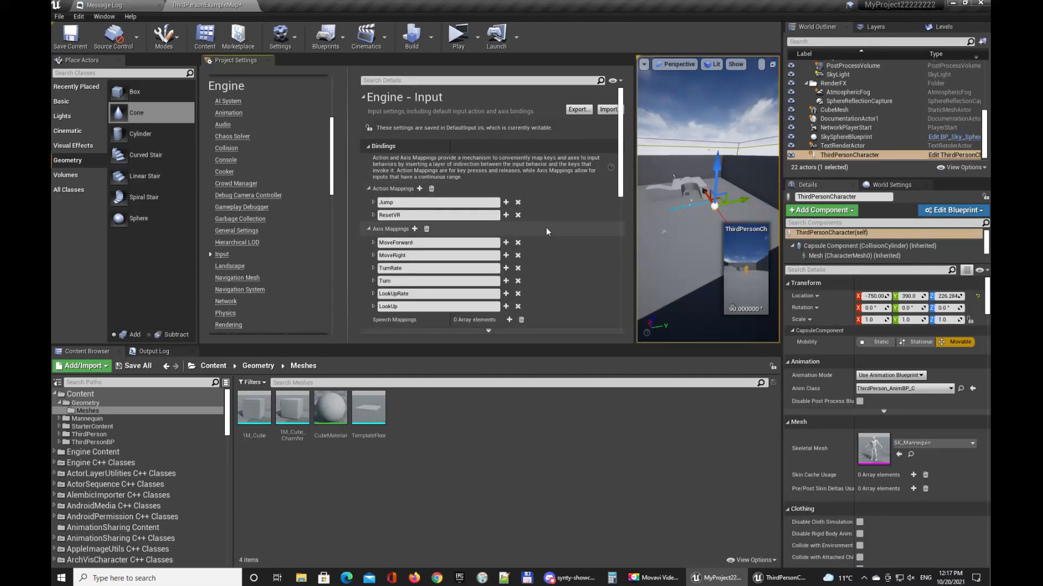
pyautogui.scroll(-1, 549, 223)
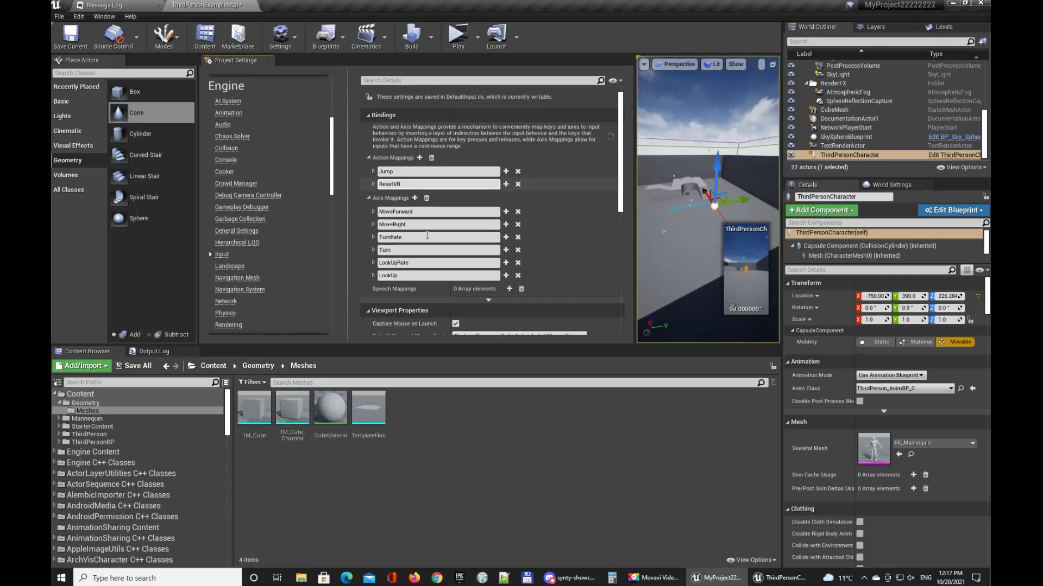
pyautogui.click(373, 171)
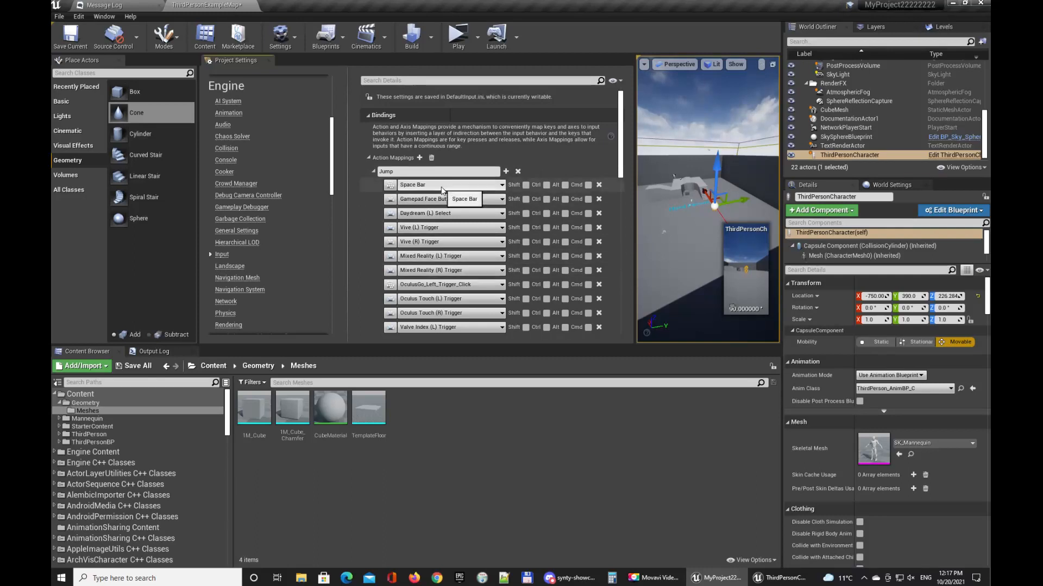
pyautogui.click(367, 158)
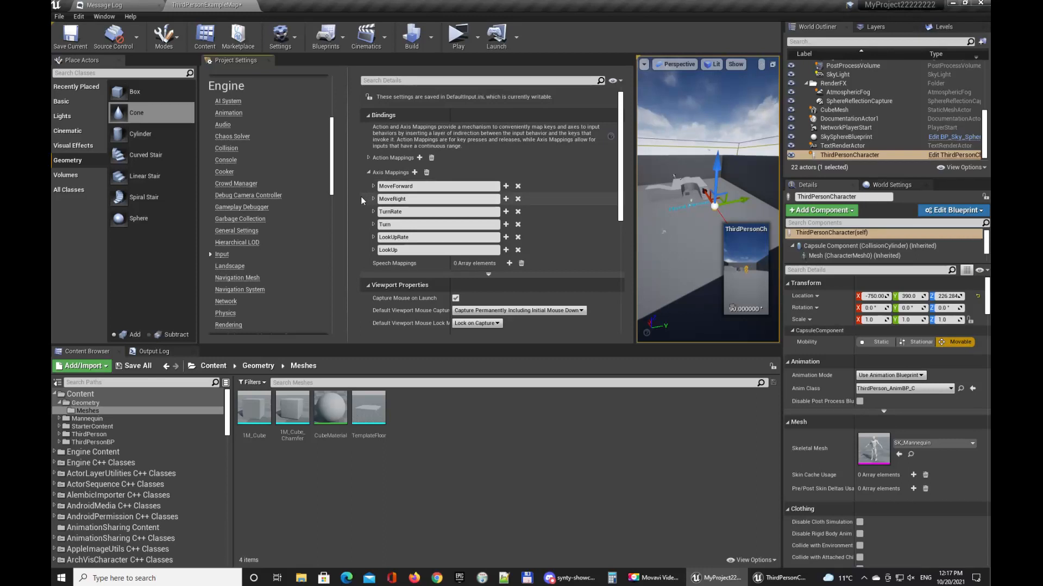
pyautogui.click(373, 186)
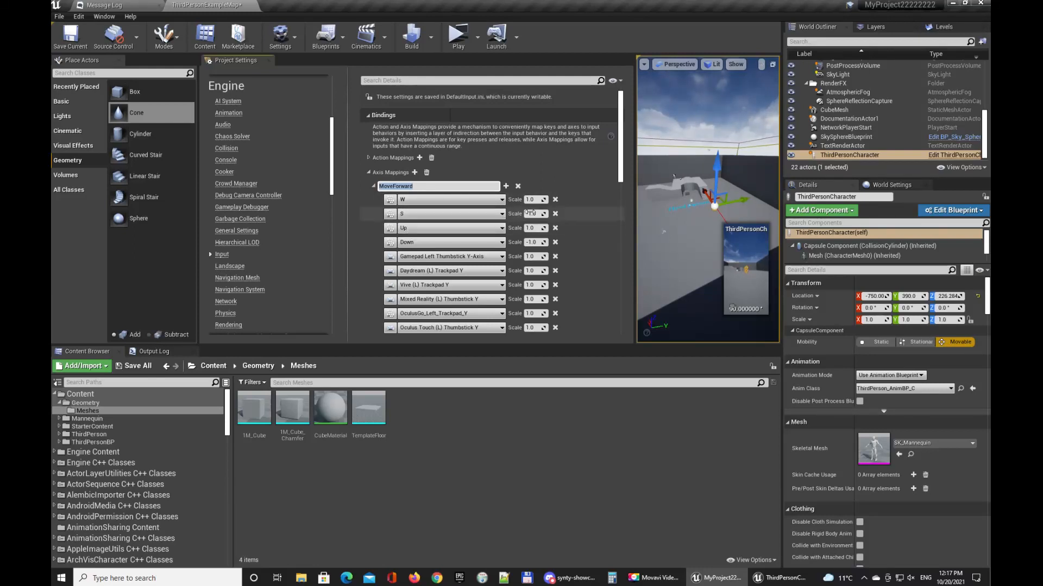
pyautogui.moveTo(427, 187); pyautogui.dragTo(395, 187)
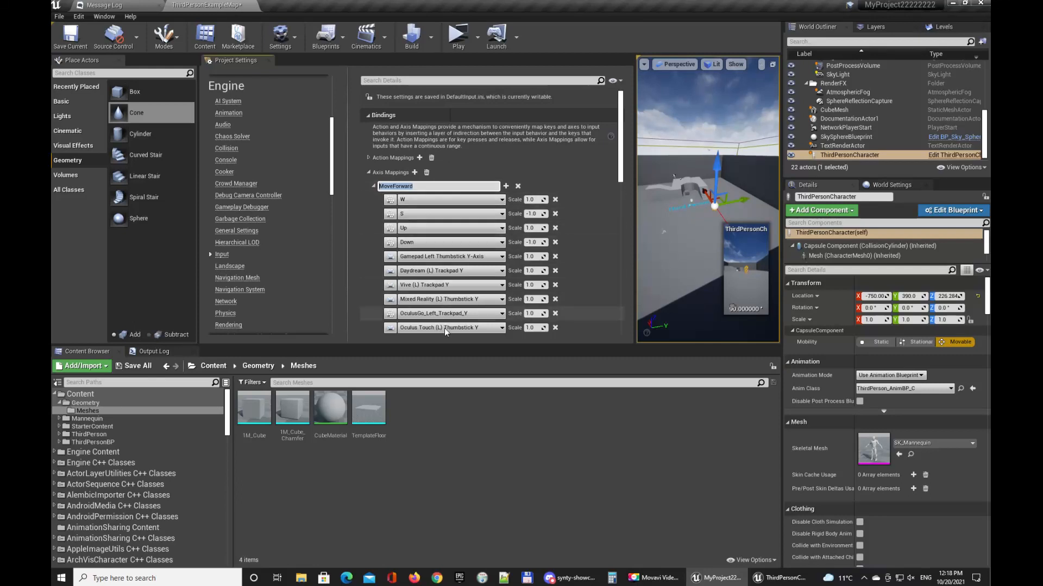
pyautogui.click(369, 174)
# Step: Check the available key choices for the Jump action's Space Bar binding and leave the binding as it is
pyautogui.click(367, 158)
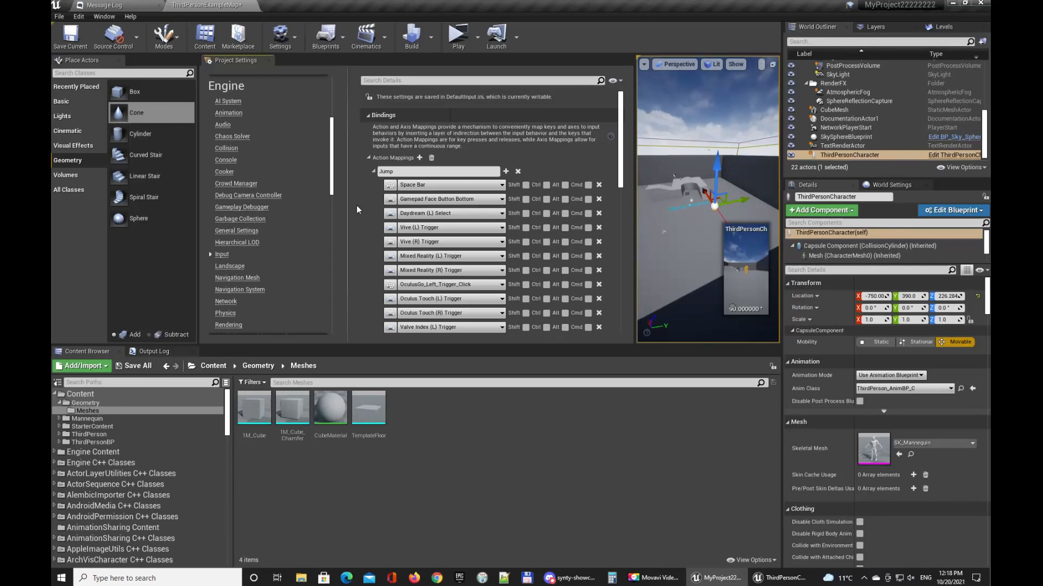
pyautogui.click(416, 187)
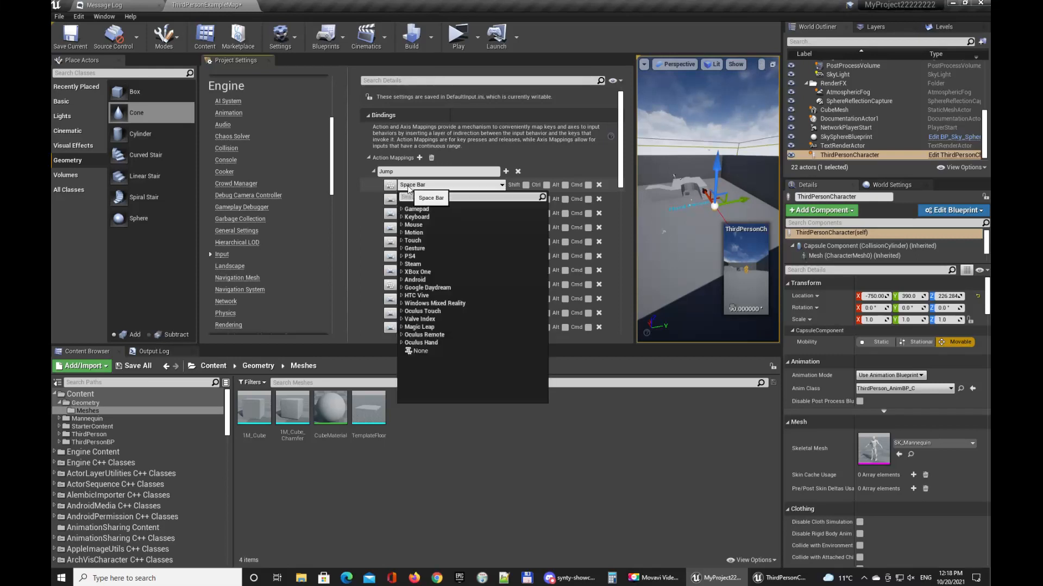
pyautogui.click(417, 187)
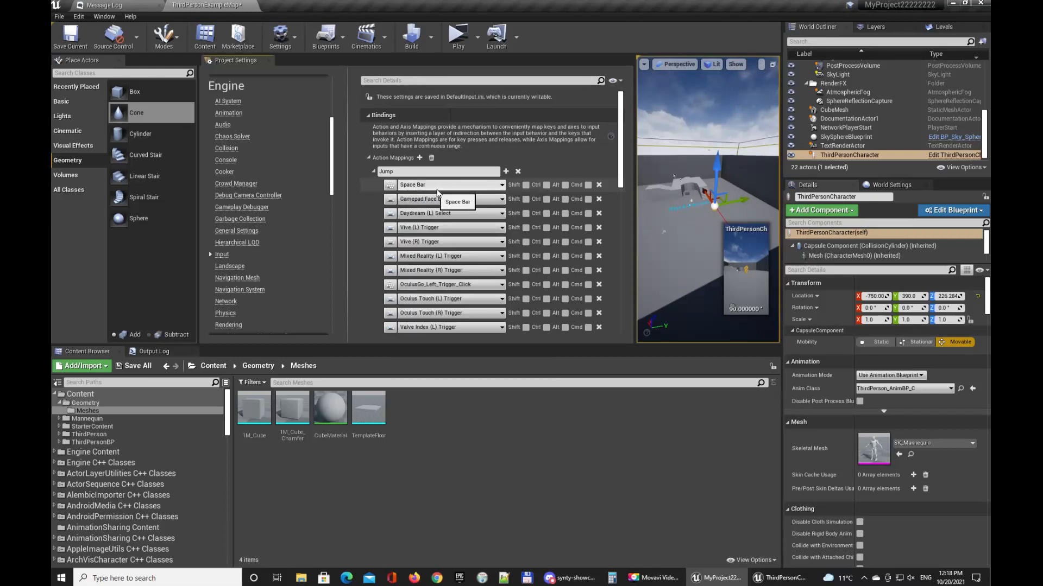
pyautogui.click(374, 173)
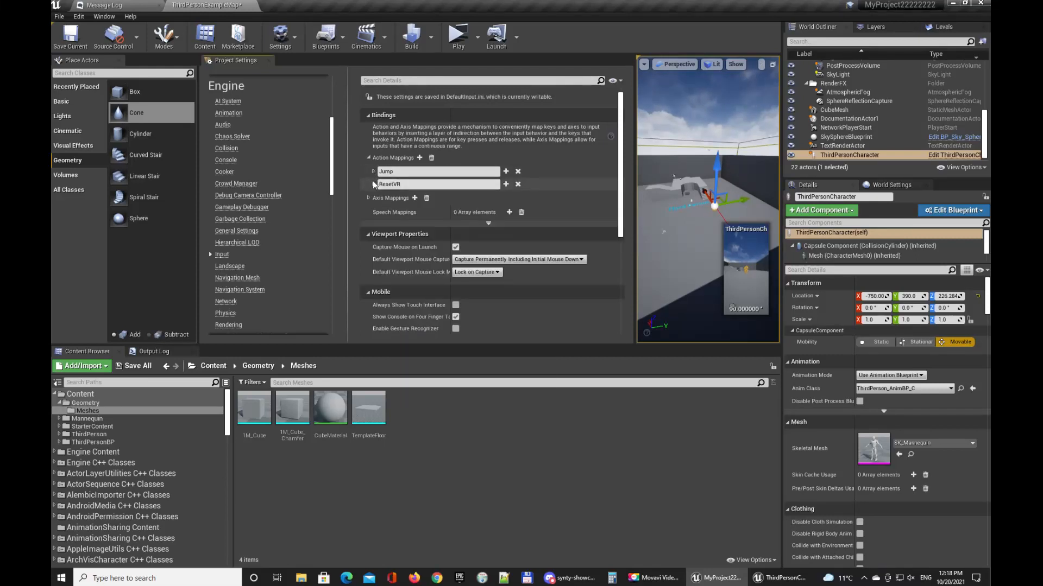
# Step: Add a new action mapping and name it Jump2
pyautogui.click(420, 158)
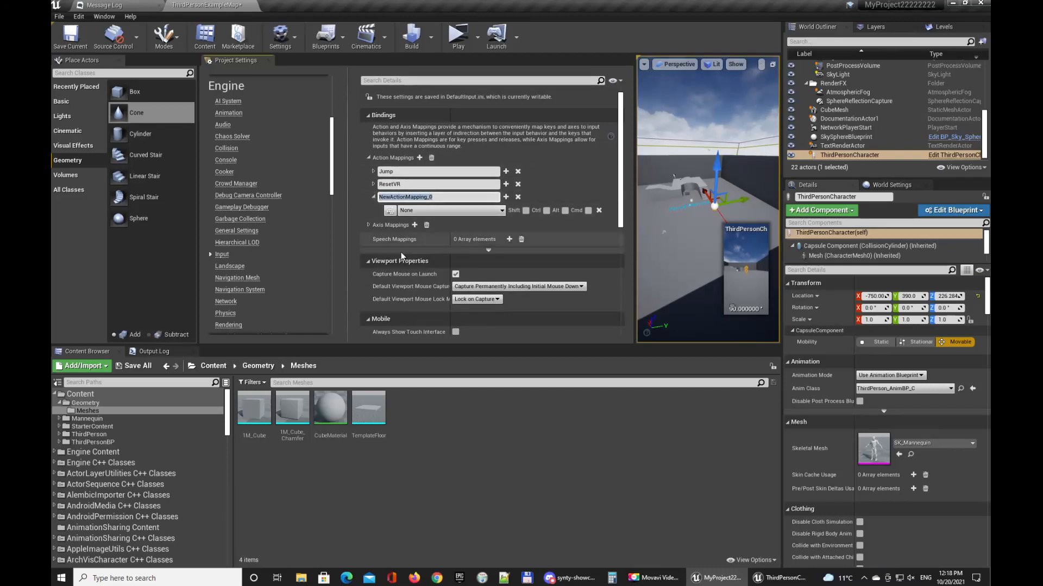
pyautogui.write('Juimpo')
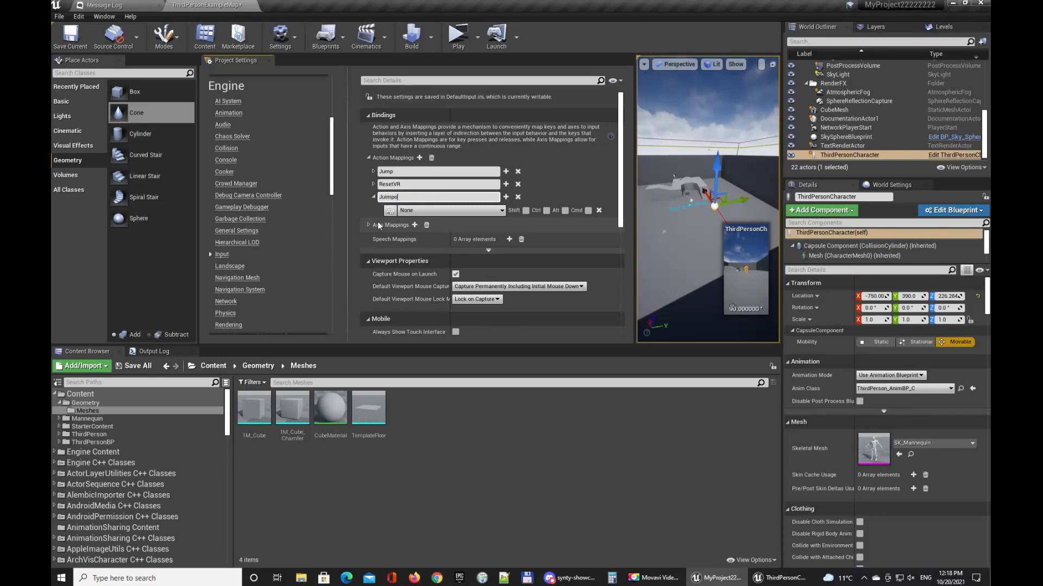
pyautogui.write('Jump')
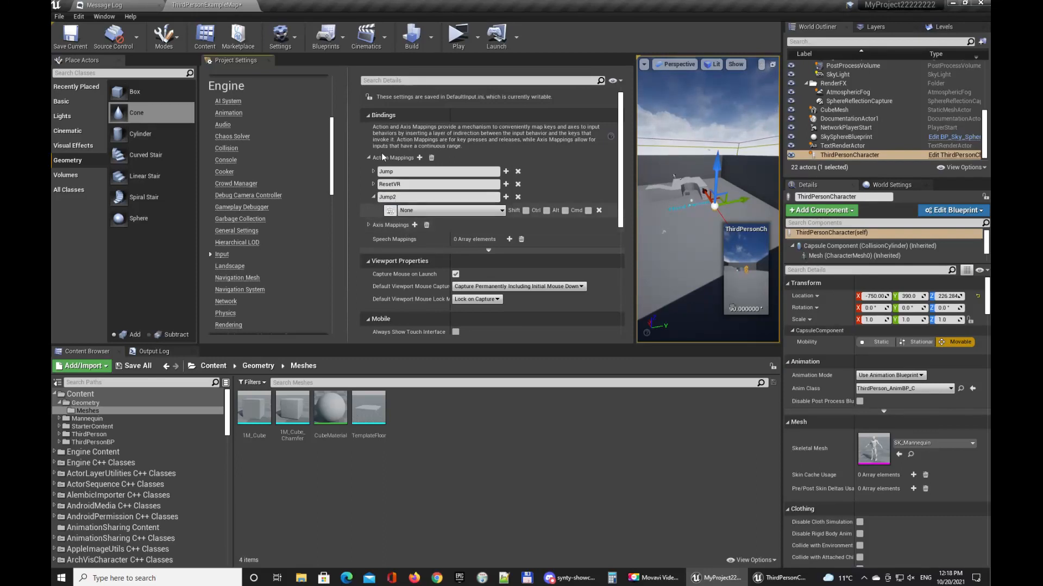
# Step: Bind the Jump2 action mapping to the keyboard's K key and collapse the Project Settings area to restore the full viewport
pyautogui.click(423, 213)
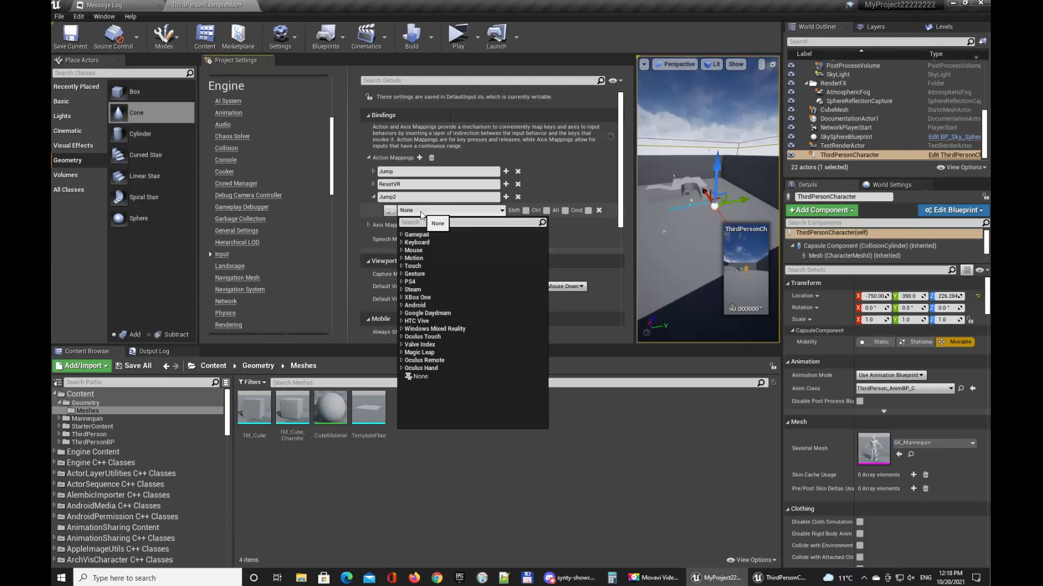
pyautogui.click(401, 243)
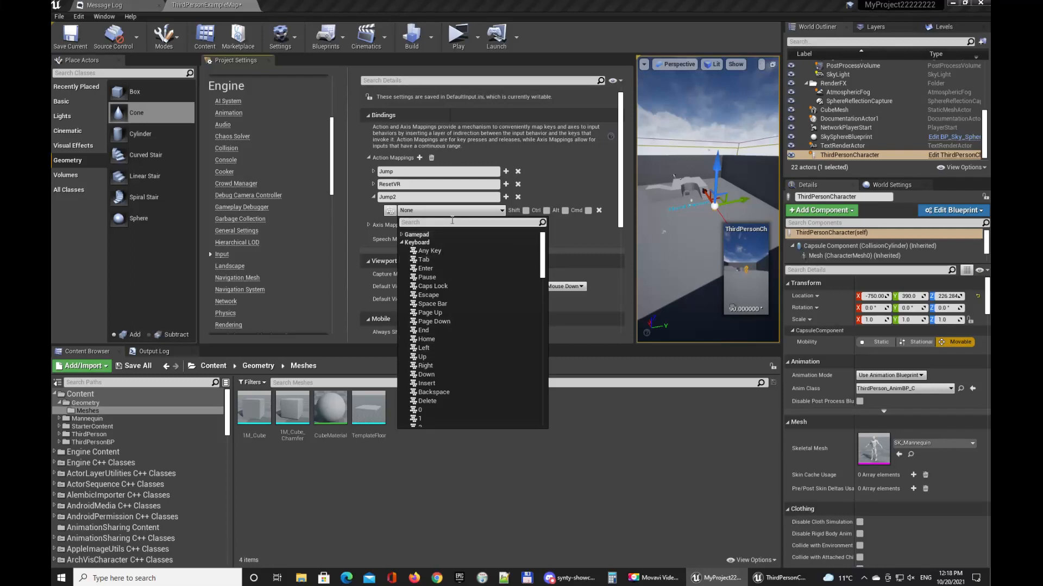
pyautogui.write('key')
pyautogui.write(' K')
pyautogui.press('BackSpace')
pyautogui.press('BackSpace')
pyautogui.press('BackSpace')
pyautogui.press('BackSpace')
pyautogui.press('BackSpace')
pyautogui.write('K')
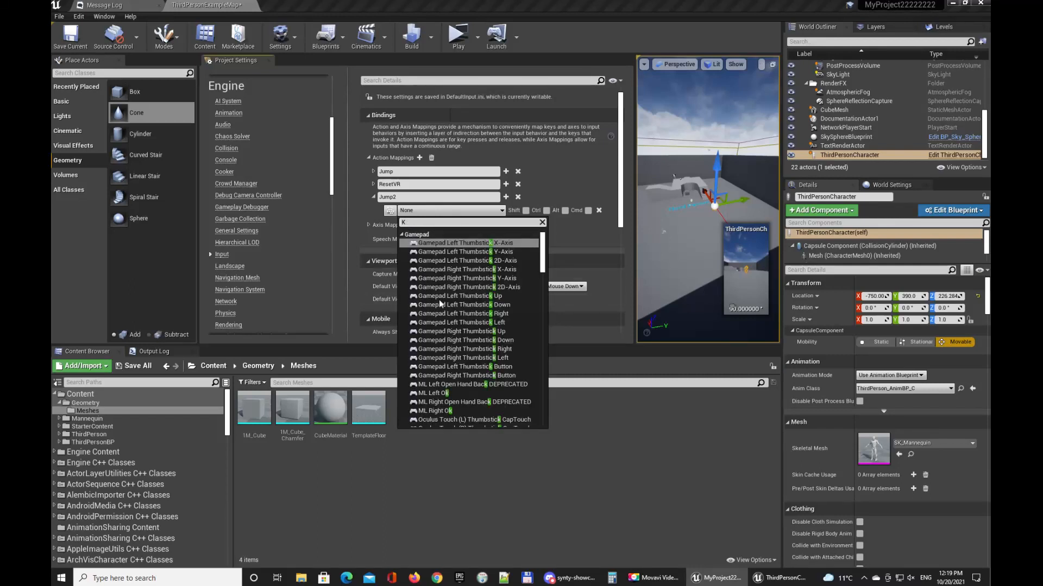
pyautogui.scroll(-3, 473, 363)
pyautogui.scroll(-3, 468, 386)
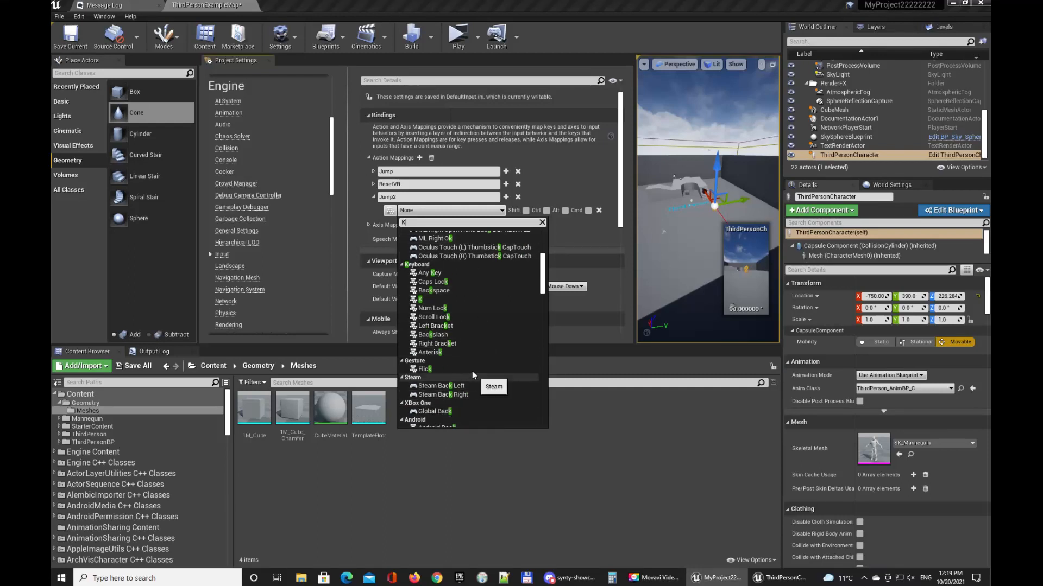
pyautogui.click(426, 301)
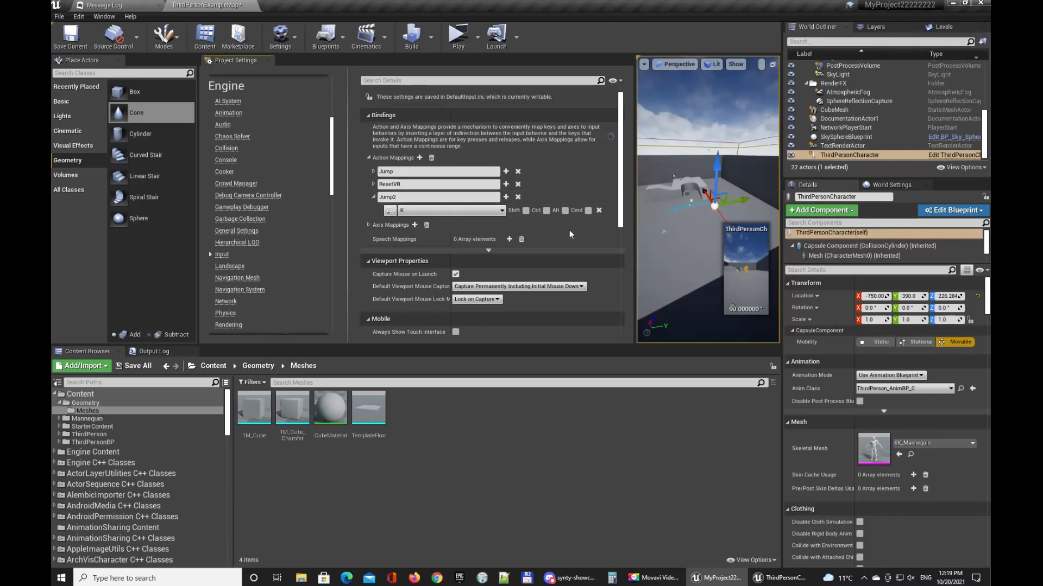
pyautogui.moveTo(634, 87); pyautogui.dragTo(171, 114)
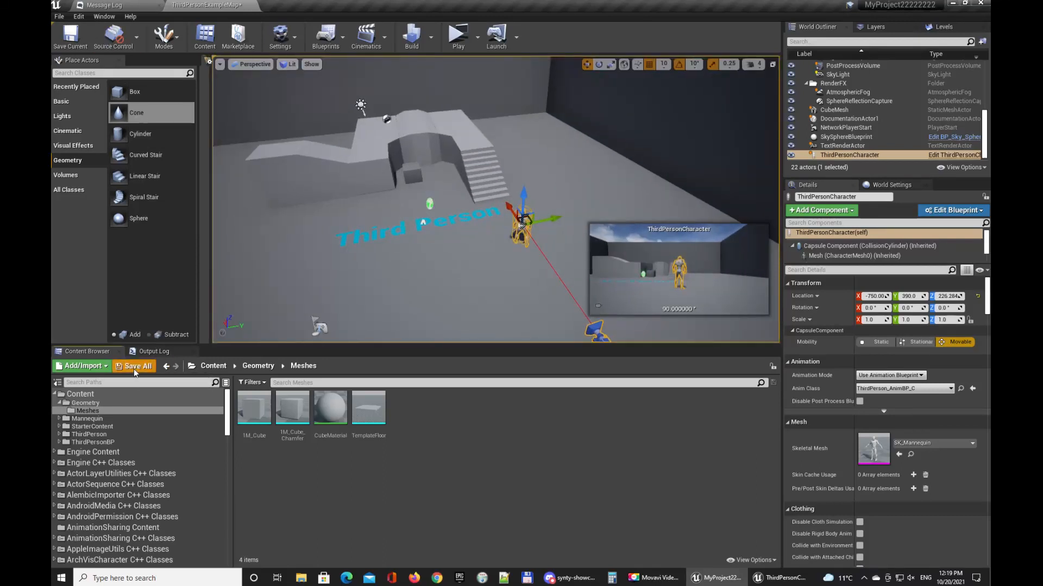
# Step: Save all project changes and return to the ThirdPersonCharacter Blueprint
pyautogui.click(133, 367)
pyautogui.click(609, 382)
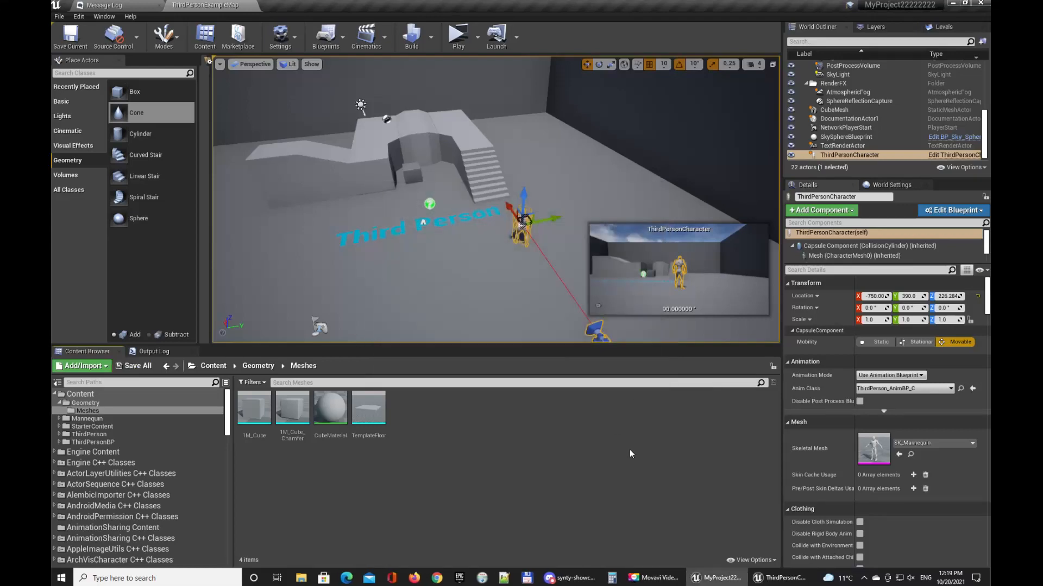
pyautogui.click(778, 576)
# Step: Add an event node for the Jump2 input action in the empty graph area beside the Jump group
pyautogui.moveTo(534, 226); pyautogui.dragTo(640, 222, button='right')
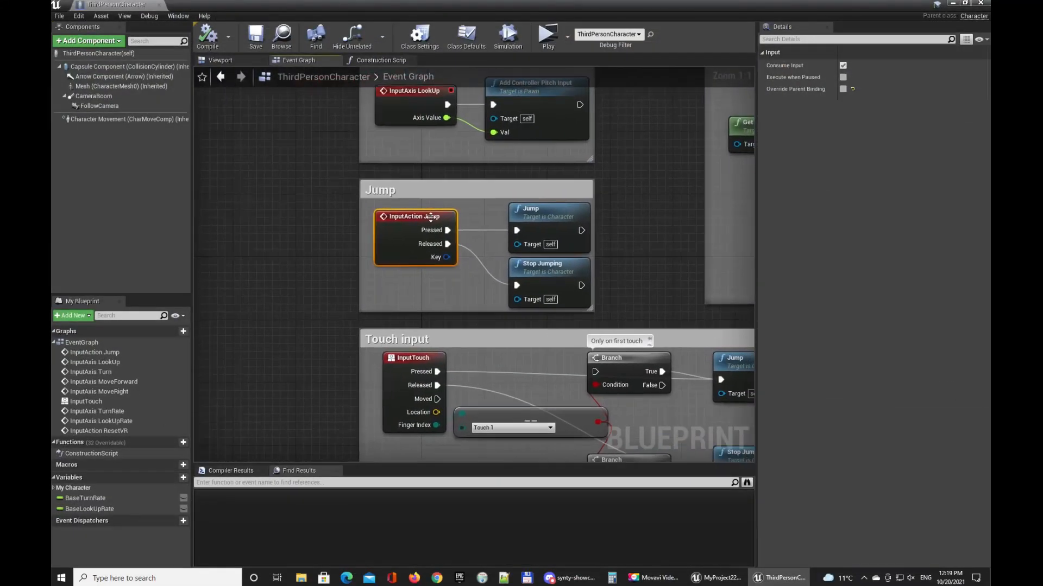
pyautogui.moveTo(237, 226); pyautogui.dragTo(381, 256, button='right')
pyautogui.moveTo(272, 267); pyautogui.dragTo(333, 259, button='right')
pyautogui.click(310, 255)
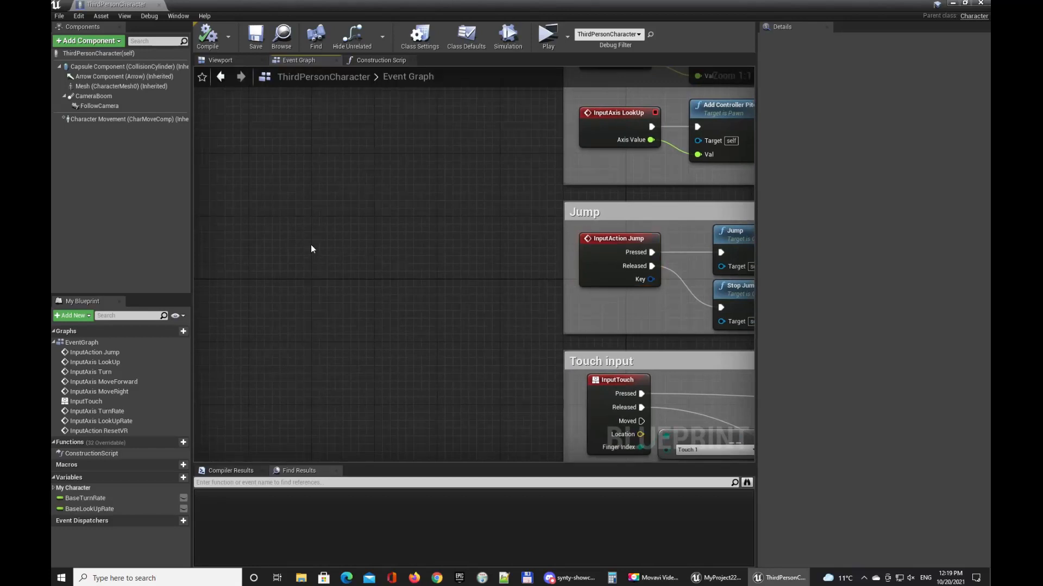
pyautogui.rightClick(311, 249)
pyautogui.click(306, 221)
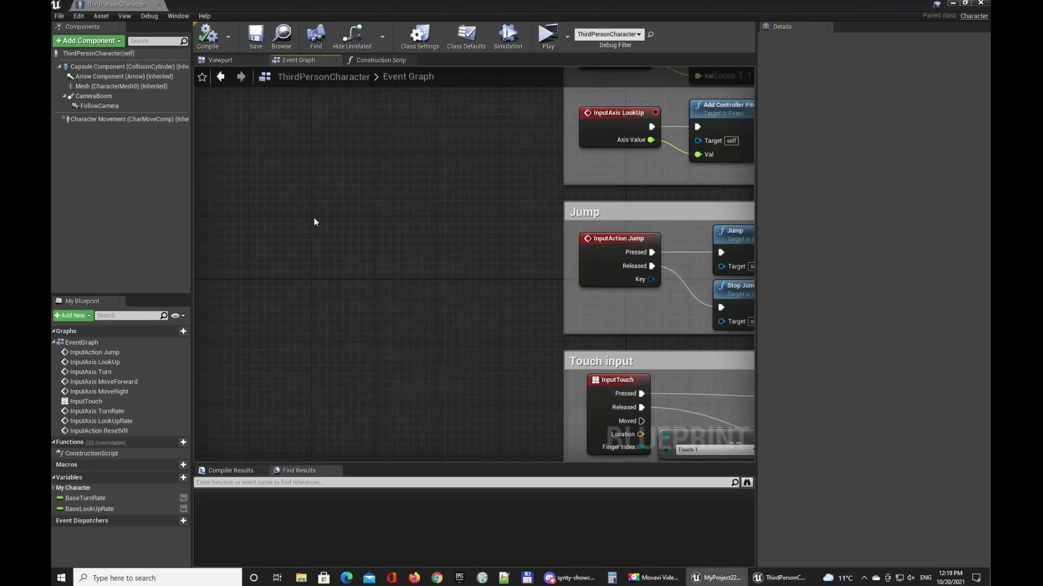
pyautogui.rightClick(336, 245)
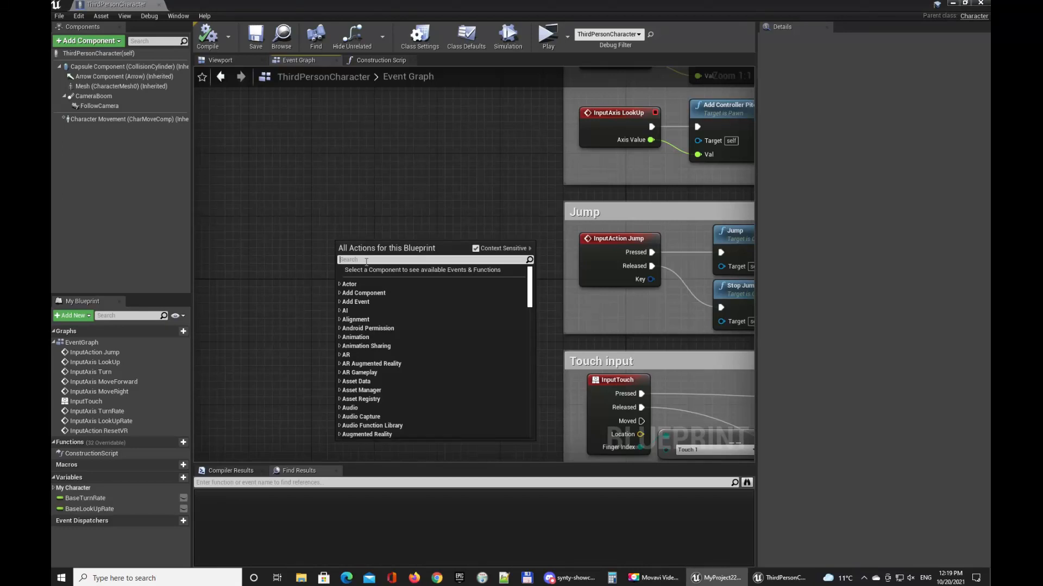
pyautogui.write('event')
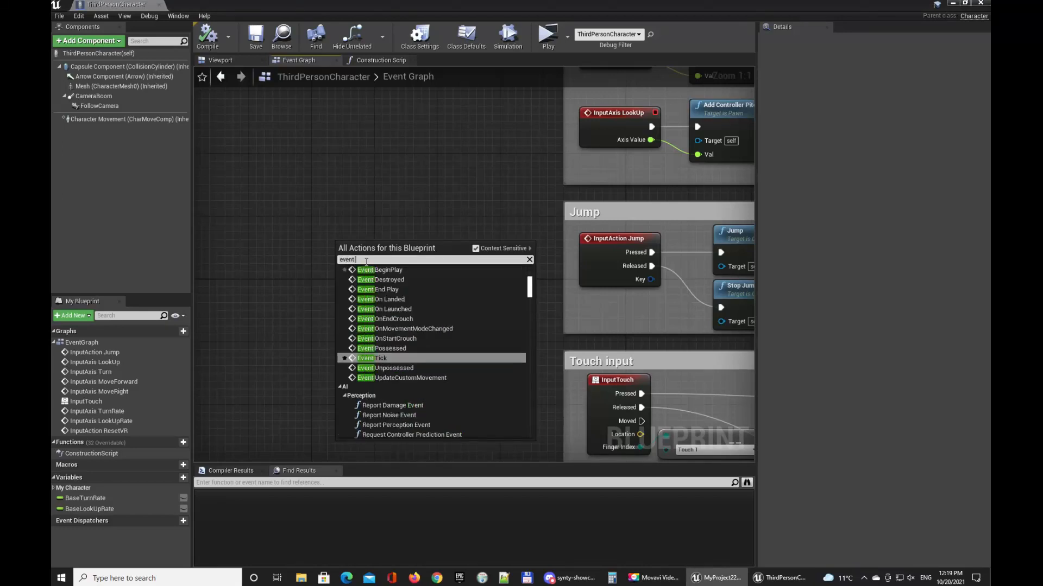
pyautogui.write(' jump2')
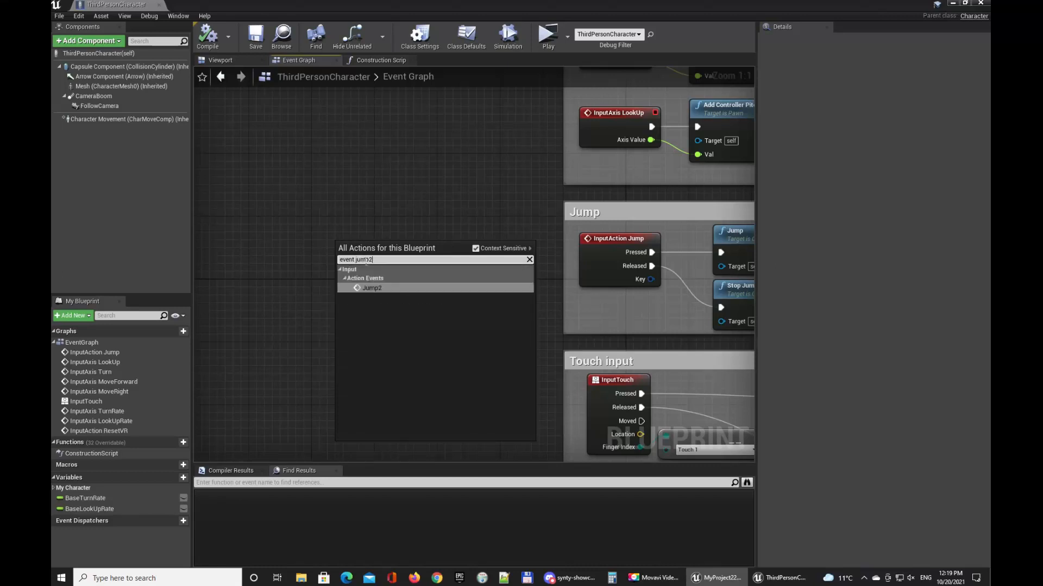
pyautogui.click(383, 287)
pyautogui.moveTo(349, 247); pyautogui.dragTo(272, 233)
pyautogui.click(434, 295)
# Step: Duplicate the Jump and Stop Jumping nodes from the Jump group and place the copies beside the Jump2 event
pyautogui.click(731, 253)
pyautogui.keyDown('ctrl'); pyautogui.click(735, 306); pyautogui.keyUp('ctrl')
pyautogui.hotkey('ctrl', 'c')
pyautogui.hotkey('ctrl', 'v')
pyautogui.moveTo(459, 239); pyautogui.dragTo(418, 219)
pyautogui.click(388, 188)
# Step: Connect the Jump2 event's Pressed output to Jump and its Released output to Stop Jumping, and compile the Blueprint
pyautogui.moveTo(333, 236); pyautogui.dragTo(386, 232)
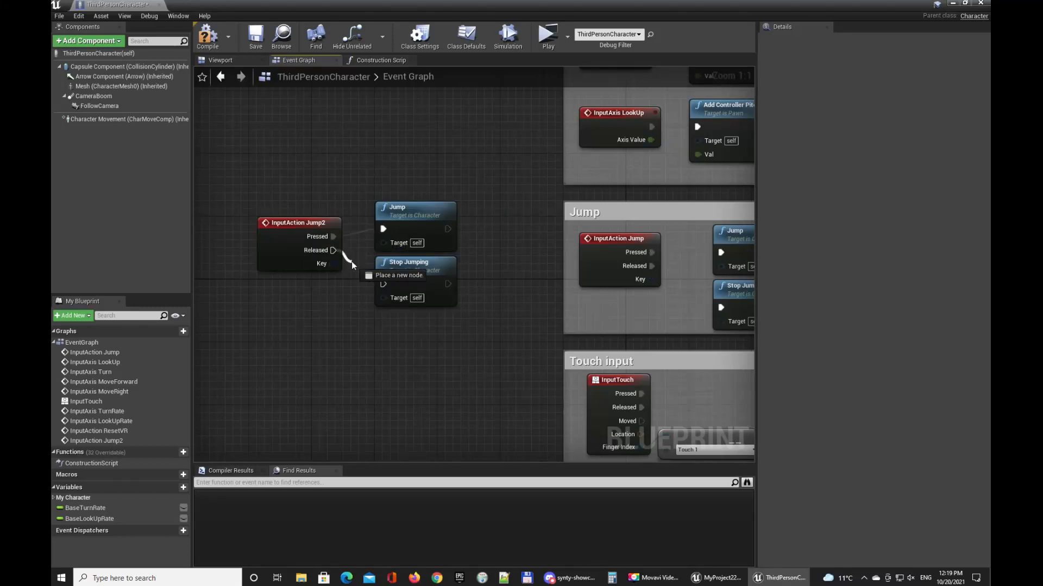
pyautogui.moveTo(333, 238); pyautogui.dragTo(385, 230)
pyautogui.moveTo(366, 180); pyautogui.dragTo(470, 256)
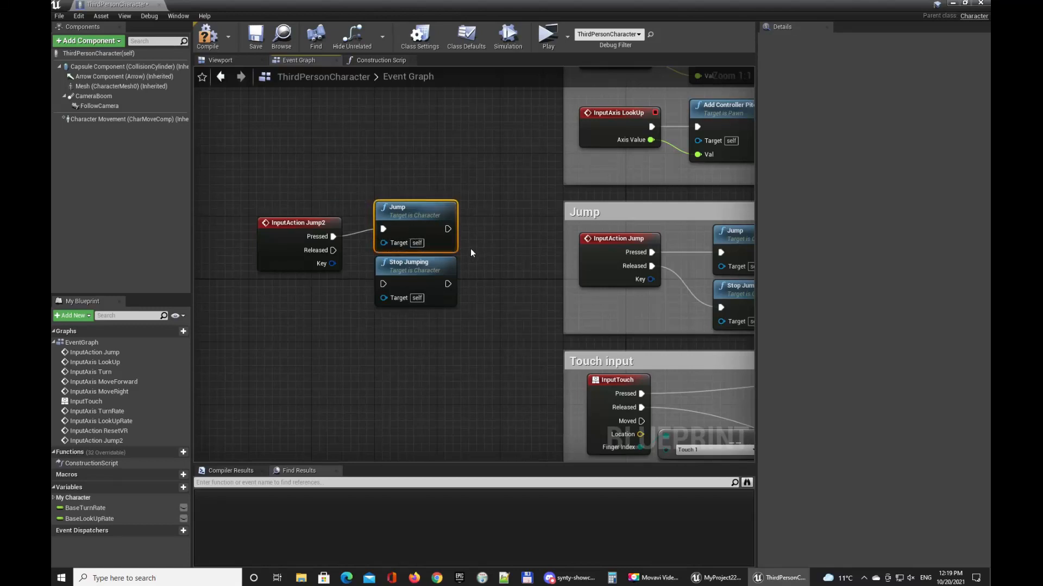
pyautogui.click(376, 316)
pyautogui.moveTo(333, 250); pyautogui.dragTo(383, 283)
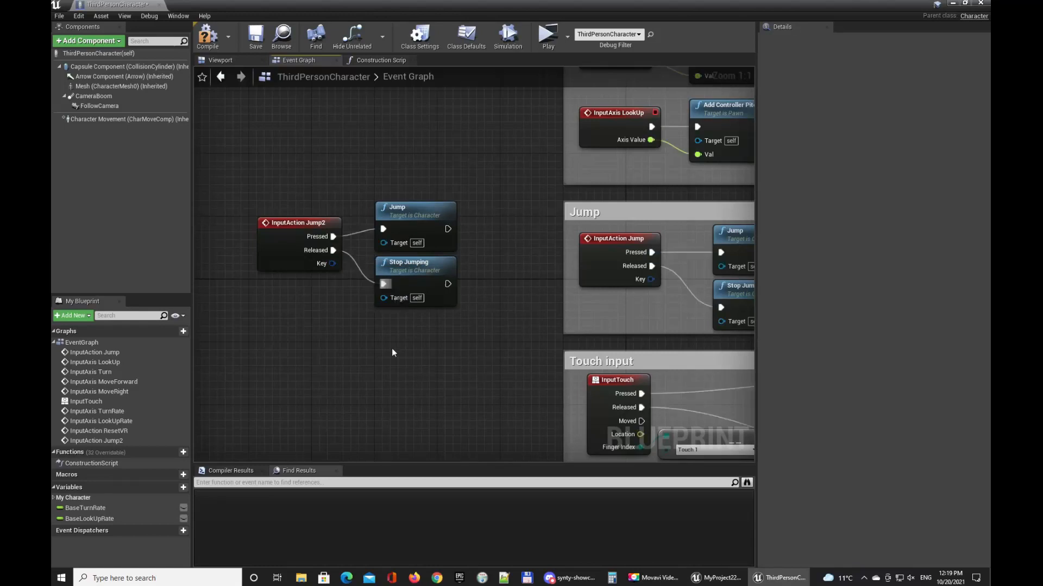
pyautogui.moveTo(484, 351); pyautogui.dragTo(371, 286)
pyautogui.click(409, 361)
pyautogui.click(208, 36)
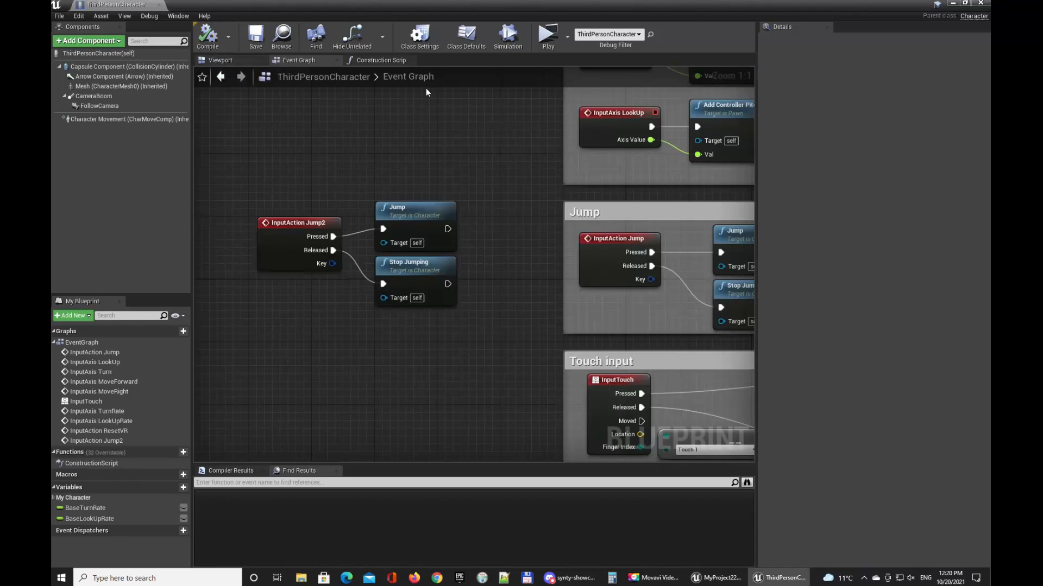
# Step: Play the level, test the character's jumping repeatedly along with running, and end the play session
pyautogui.click(549, 36)
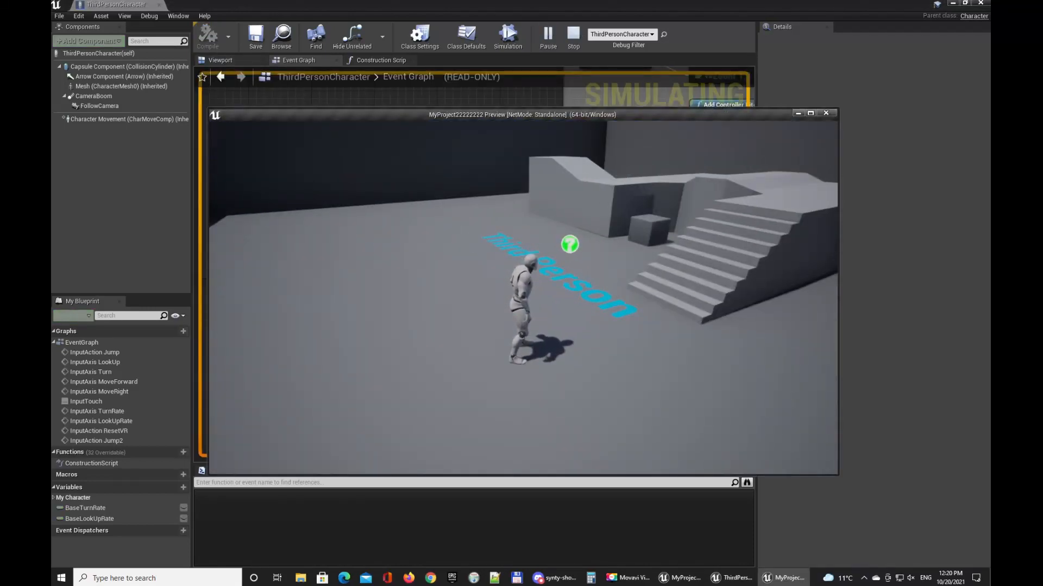
pyautogui.press('space')
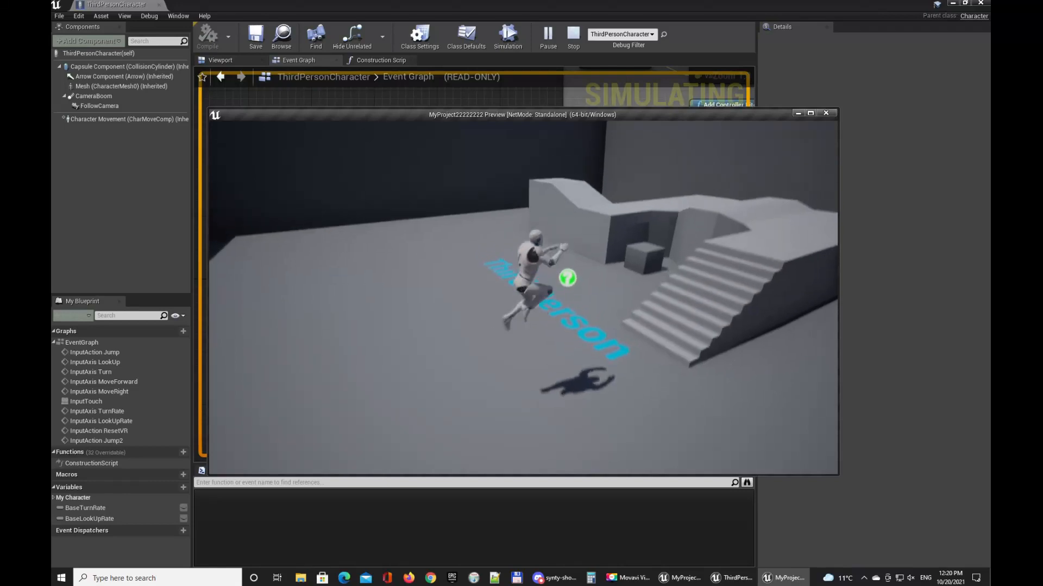
pyautogui.press('space')
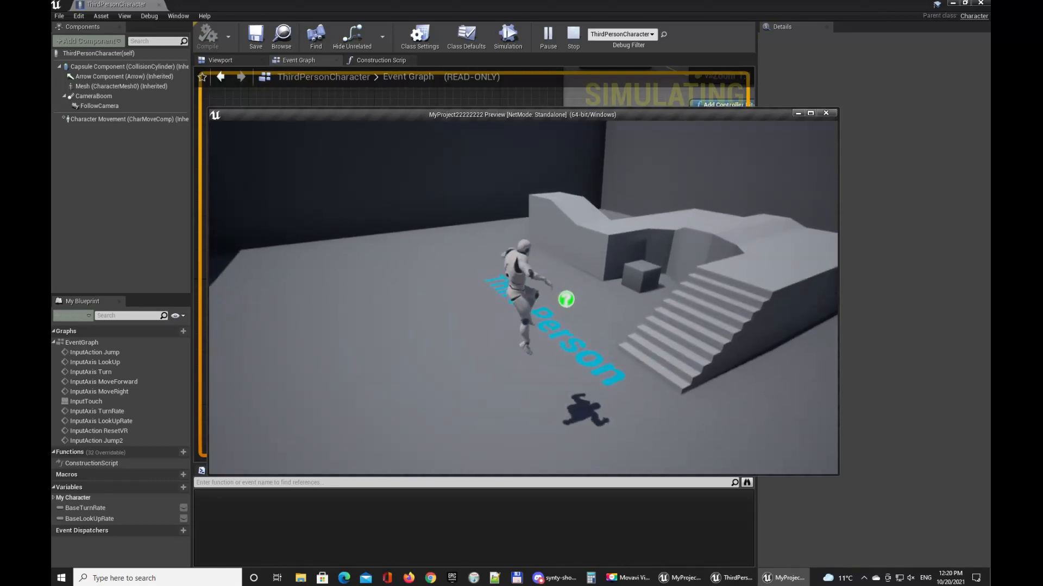
pyautogui.press('space')
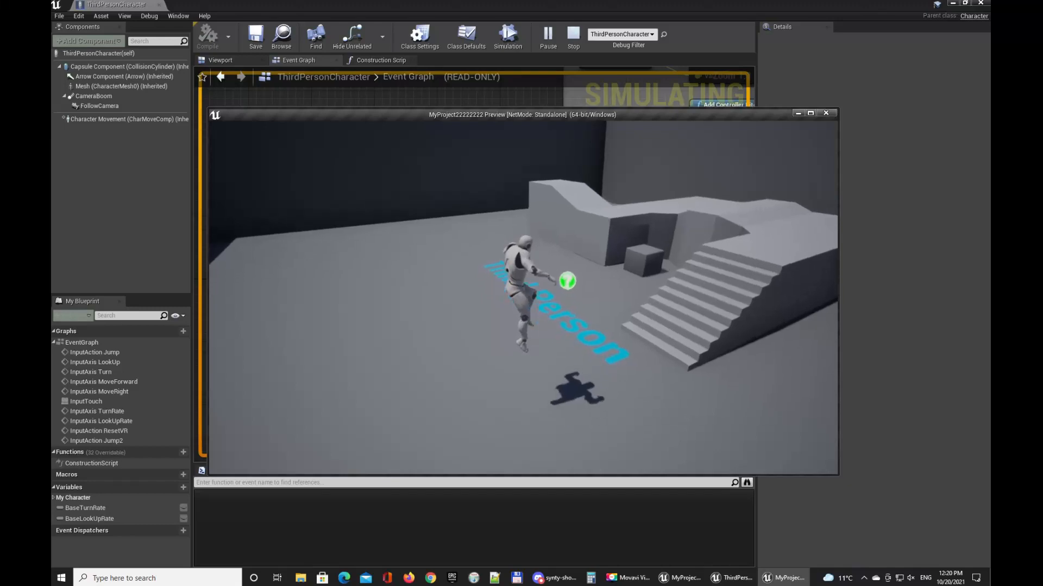
pyautogui.press('space')
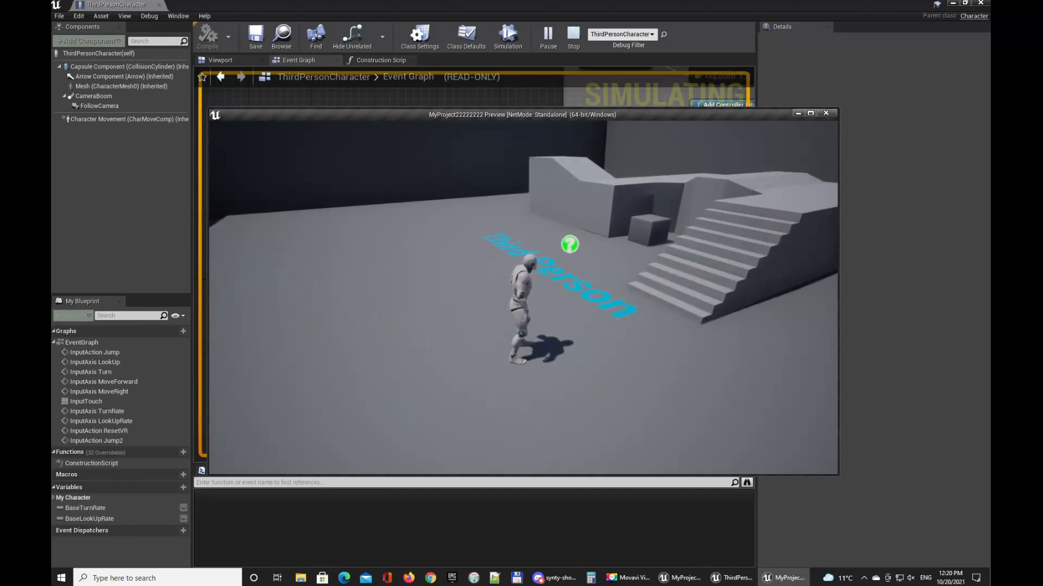
pyautogui.press('space')
pyautogui.press('space')
pyautogui.press('space')
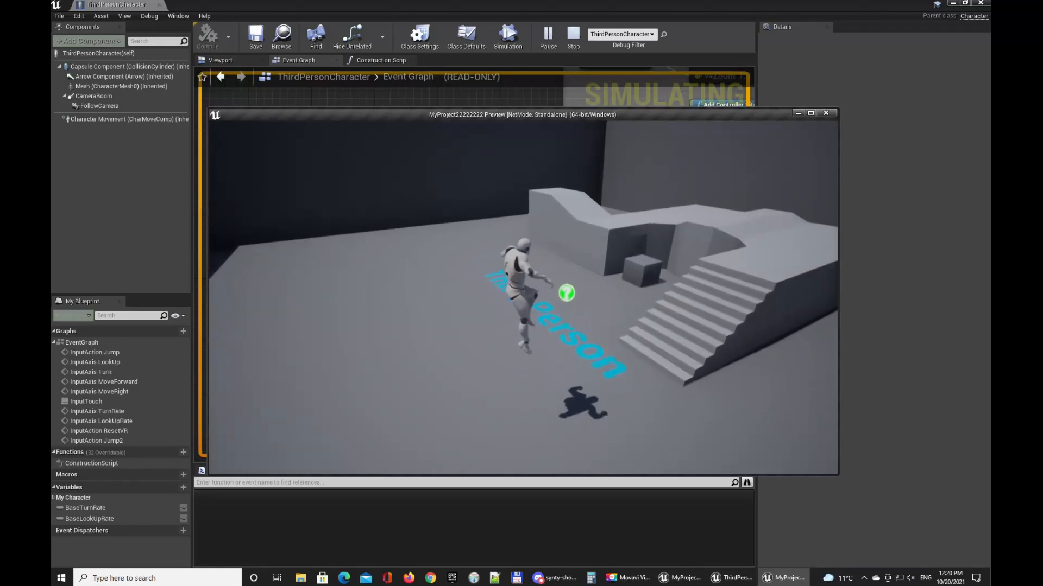
pyautogui.press('space')
pyautogui.press('space')
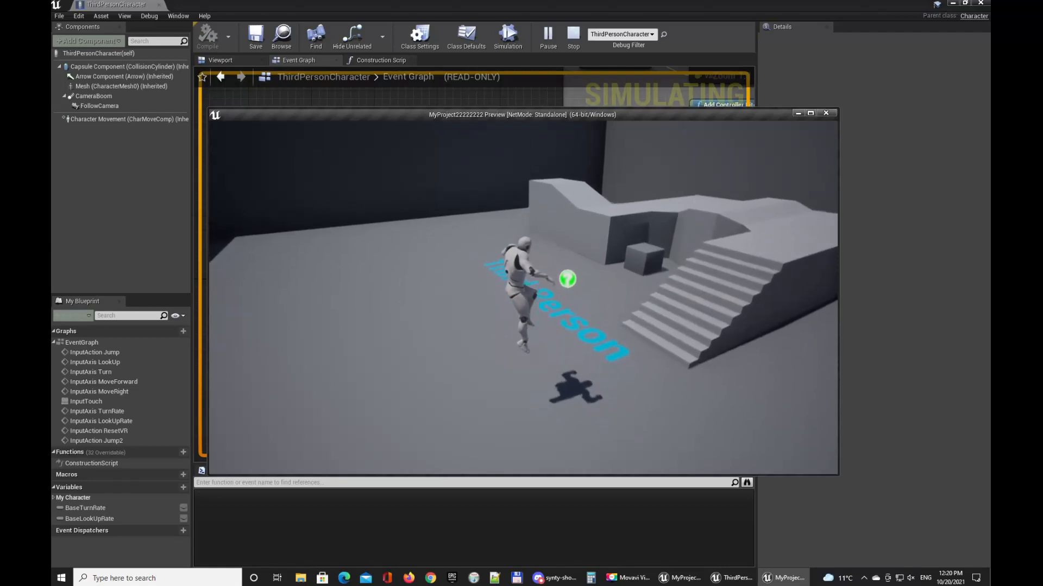
pyautogui.press('space')
pyautogui.press('space')
pyautogui.press('space')
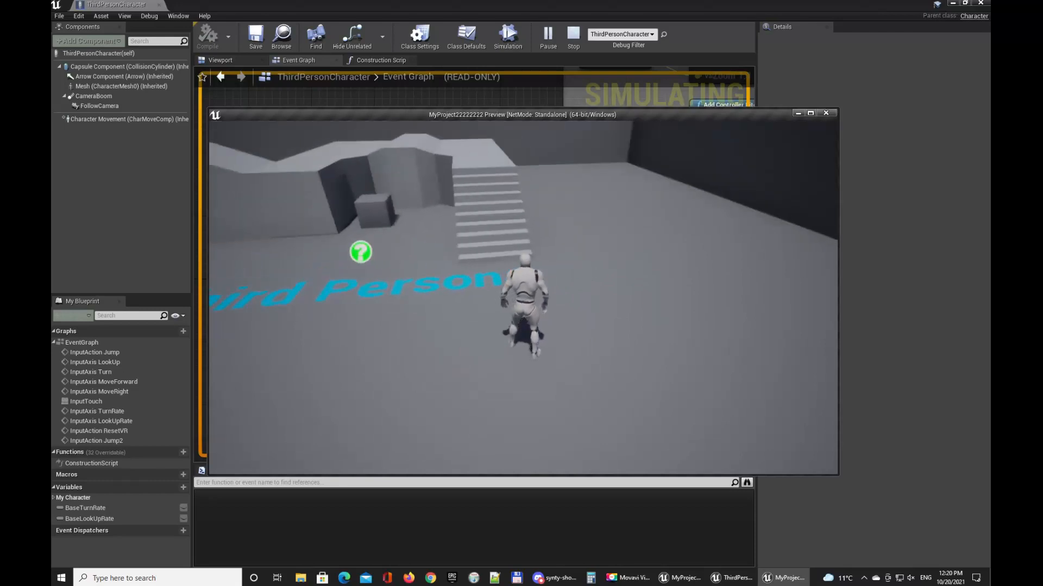
pyautogui.press('w')
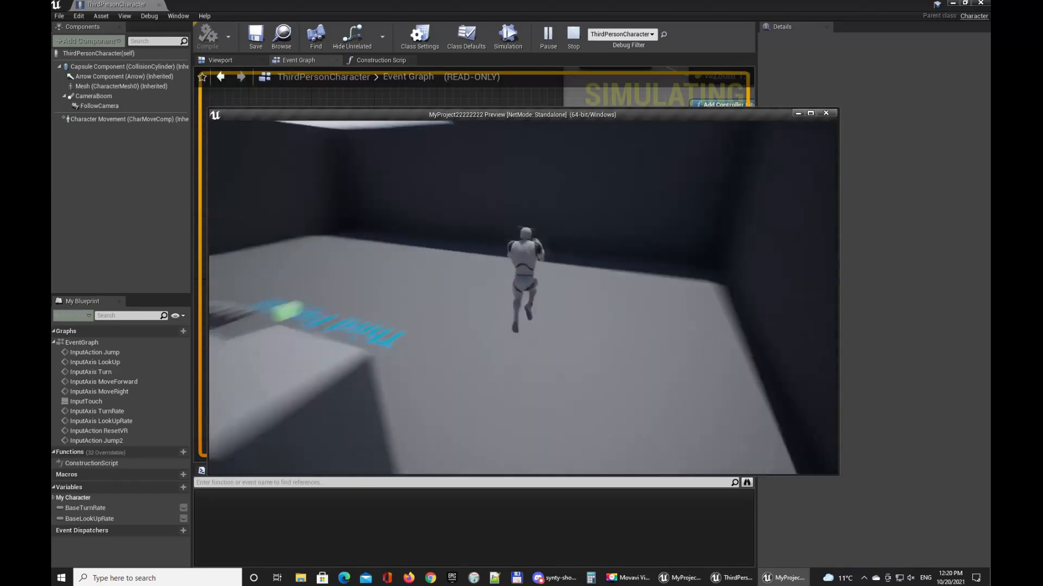
pyautogui.press('Escape')
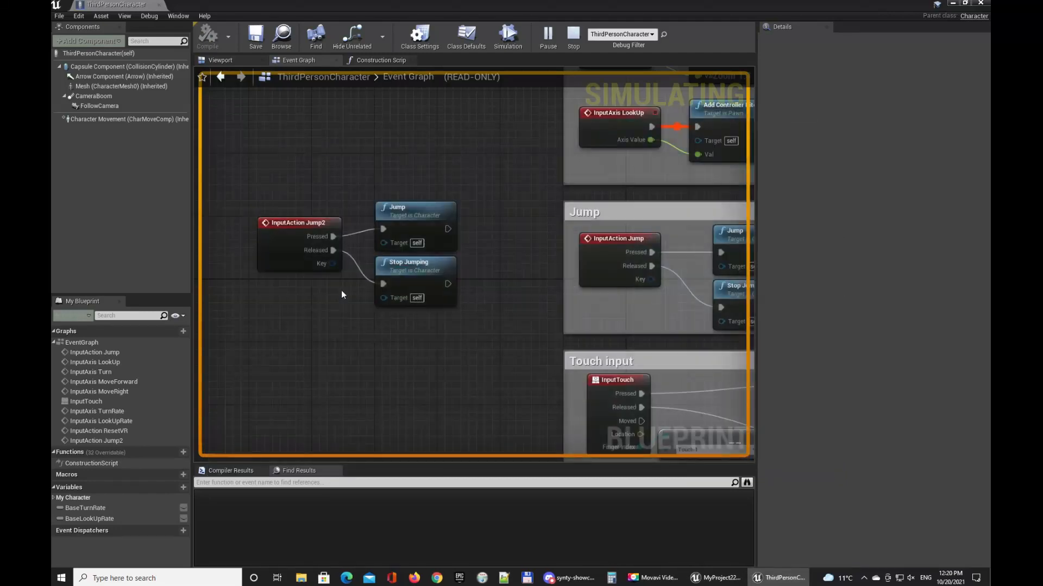
# Step: Delete the Jump2 event with its copied Jump and Stop Jumping nodes, and compile and save the Blueprint
pyautogui.moveTo(533, 294); pyautogui.dragTo(500, 261, button='right')
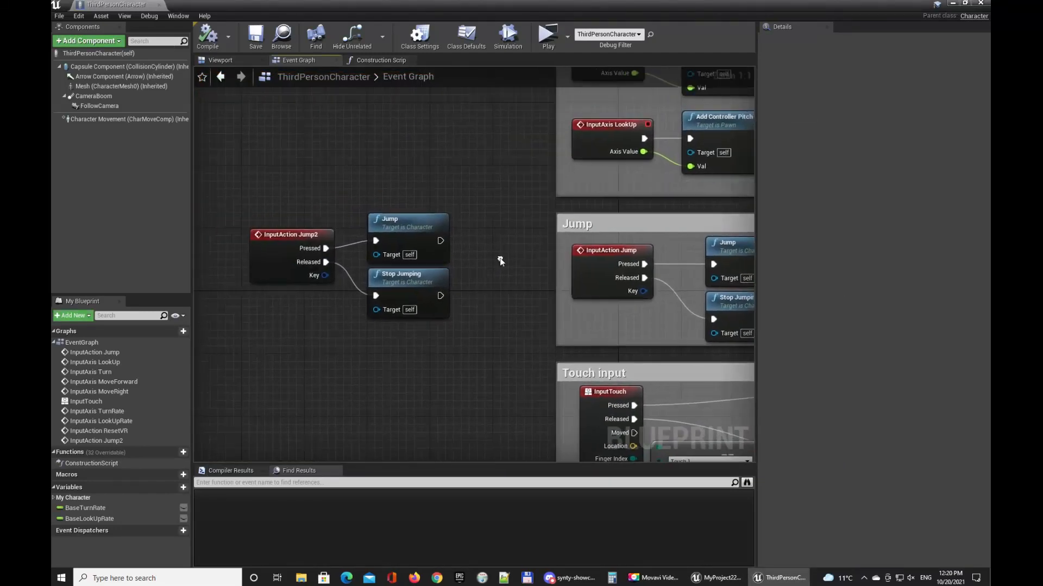
pyautogui.moveTo(268, 201); pyautogui.dragTo(432, 305)
pyautogui.press('Delete')
pyautogui.moveTo(556, 279); pyautogui.dragTo(356, 372, button='right')
pyautogui.moveTo(639, 211); pyautogui.dragTo(598, 231, button='right')
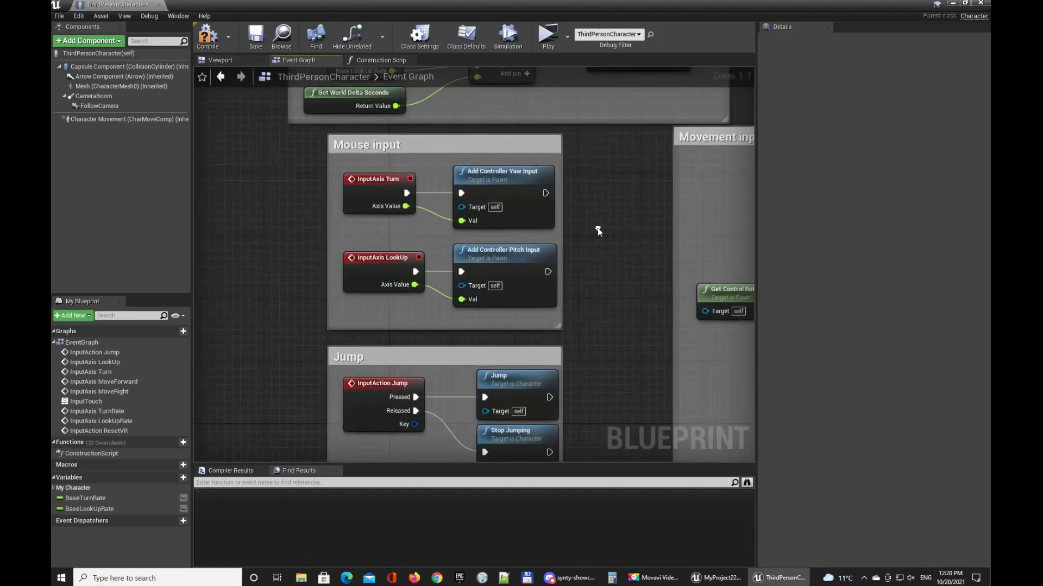
pyautogui.click(255, 36)
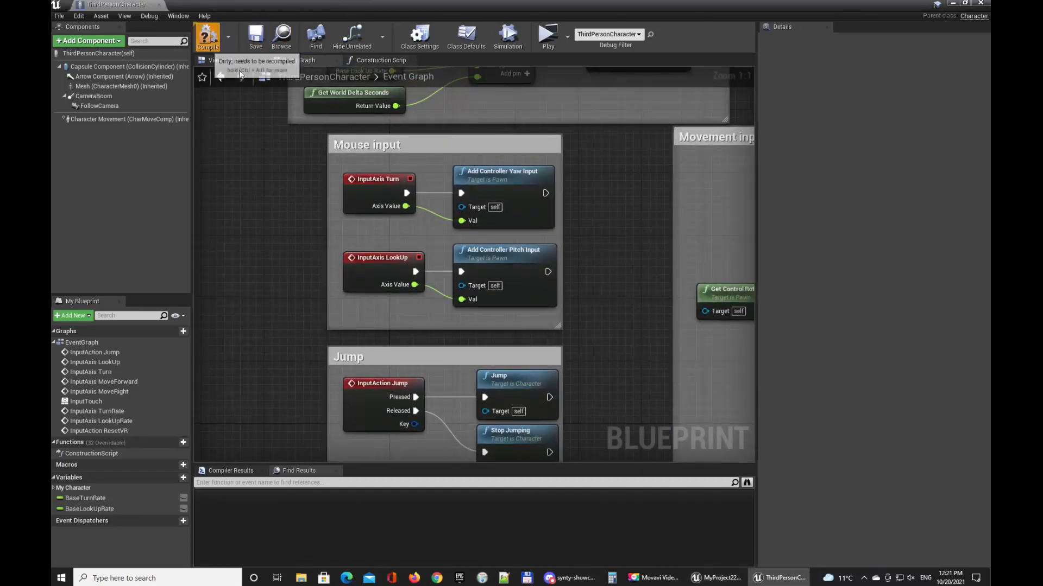
# Step: Expand the Turn and LookUp axis mappings in the project's input settings and review their assigned mouse axes and scales
pyautogui.click(362, 192)
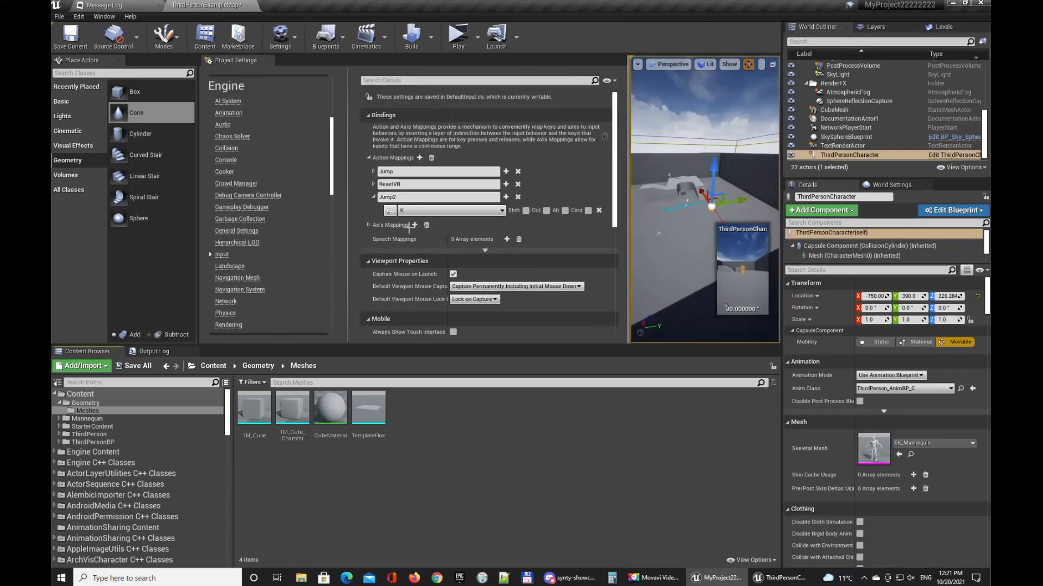
pyautogui.click(408, 226)
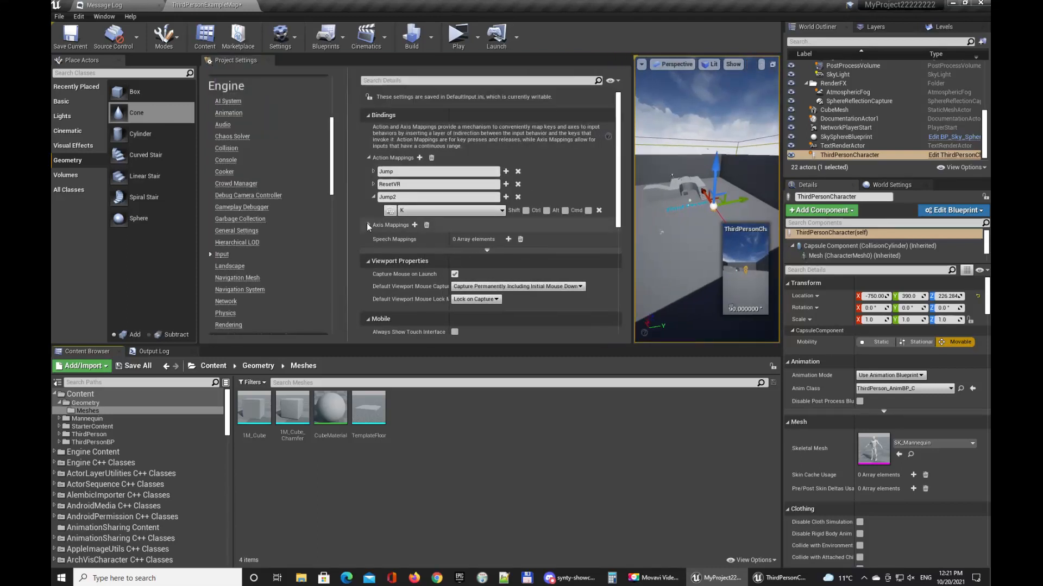
pyautogui.scroll(-2, 380, 229)
pyautogui.click(374, 176)
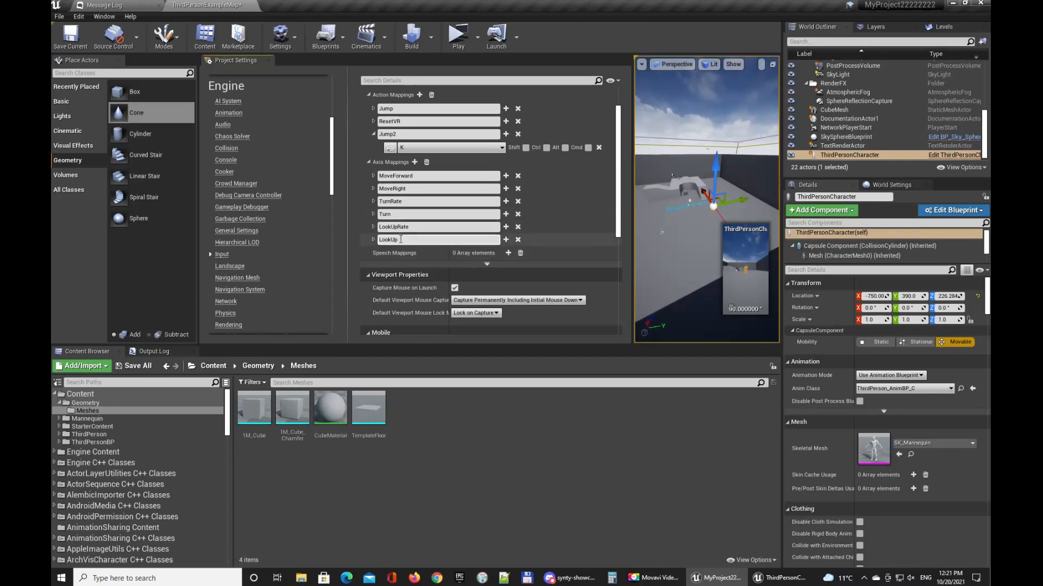
pyautogui.click(373, 214)
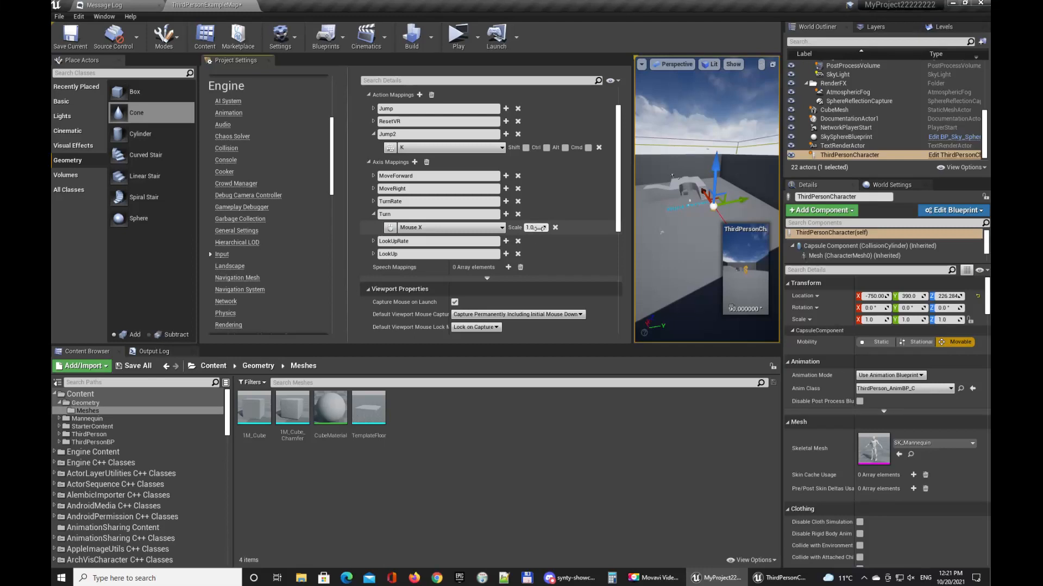
pyautogui.click(368, 220)
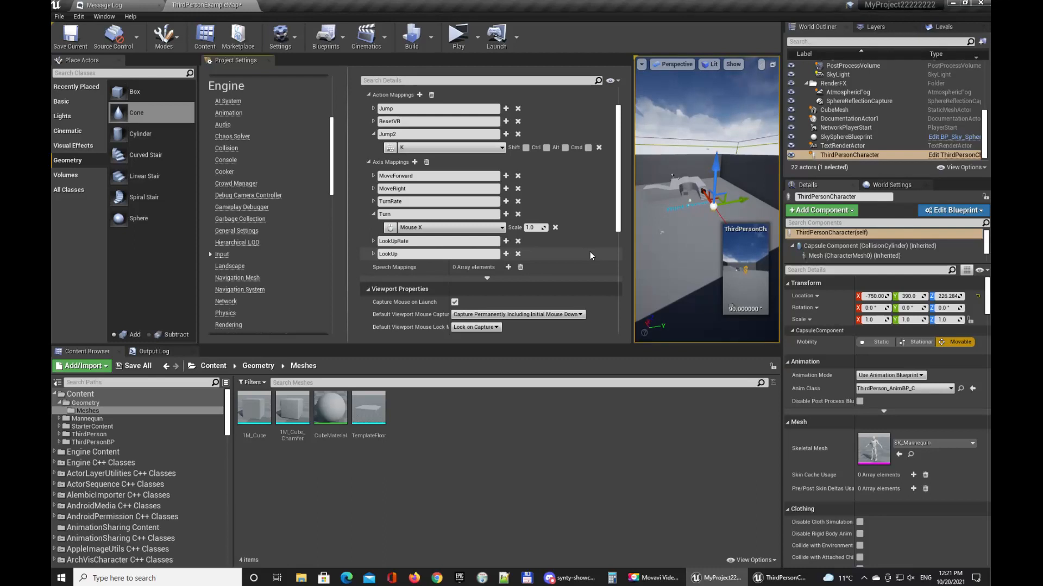
pyautogui.click(374, 254)
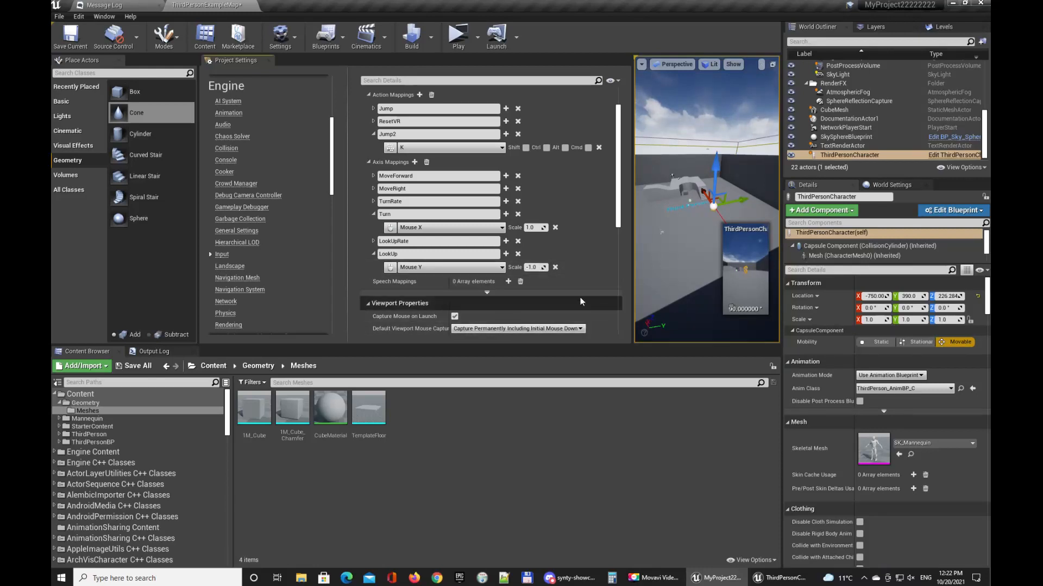
pyautogui.click(534, 267)
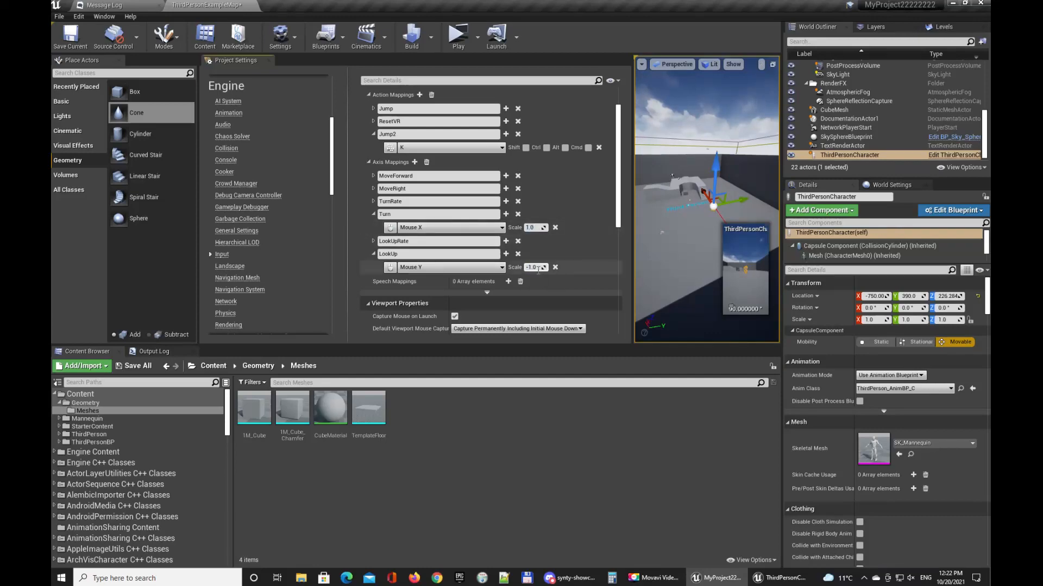
pyautogui.click(595, 279)
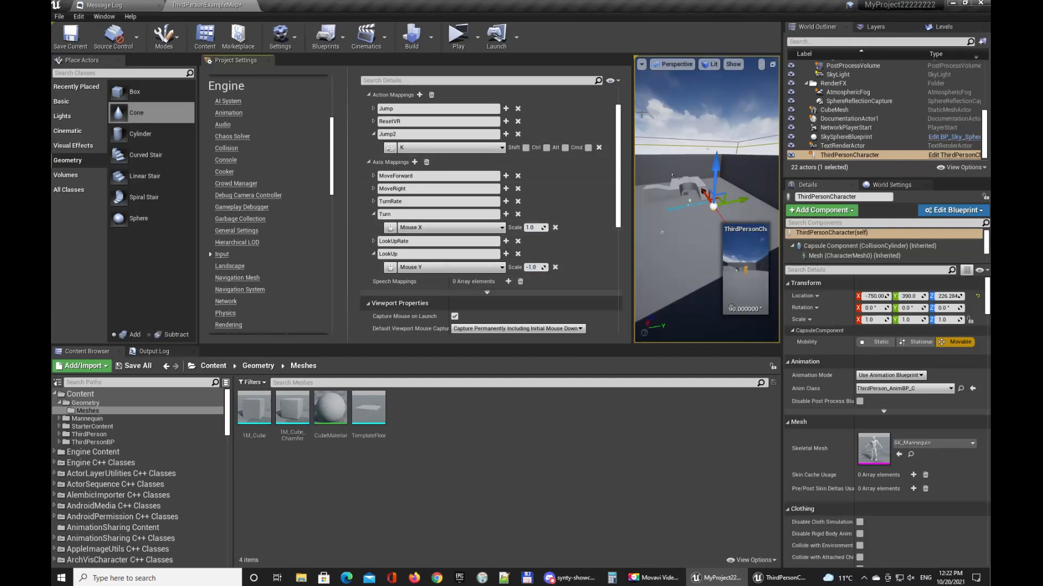
# Step: Return to the ThirdPersonCharacter Blueprint and examine the LookUp event and the Add Controller Yaw Input node's description
pyautogui.click(778, 578)
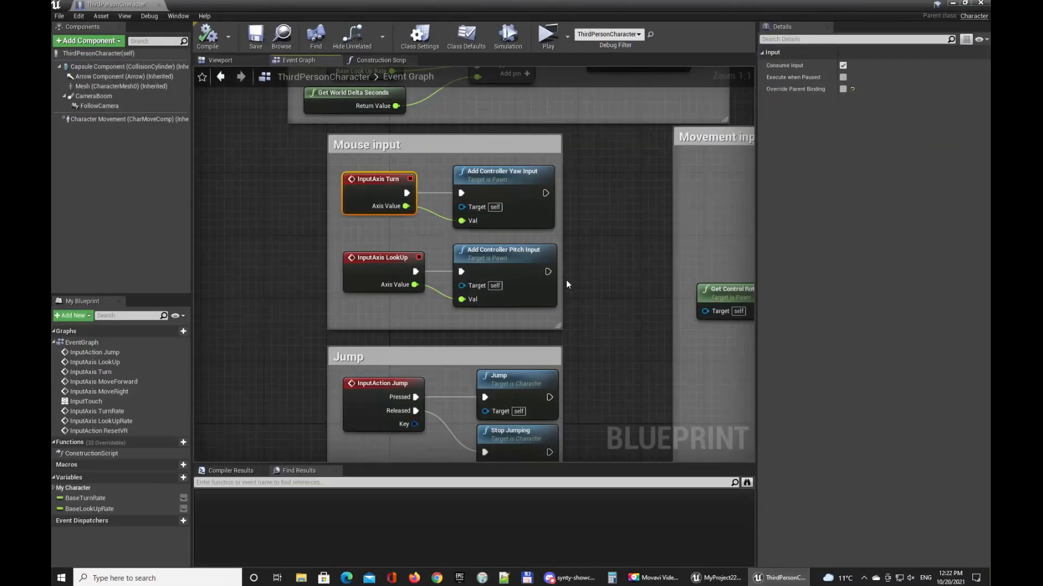
pyautogui.click(403, 274)
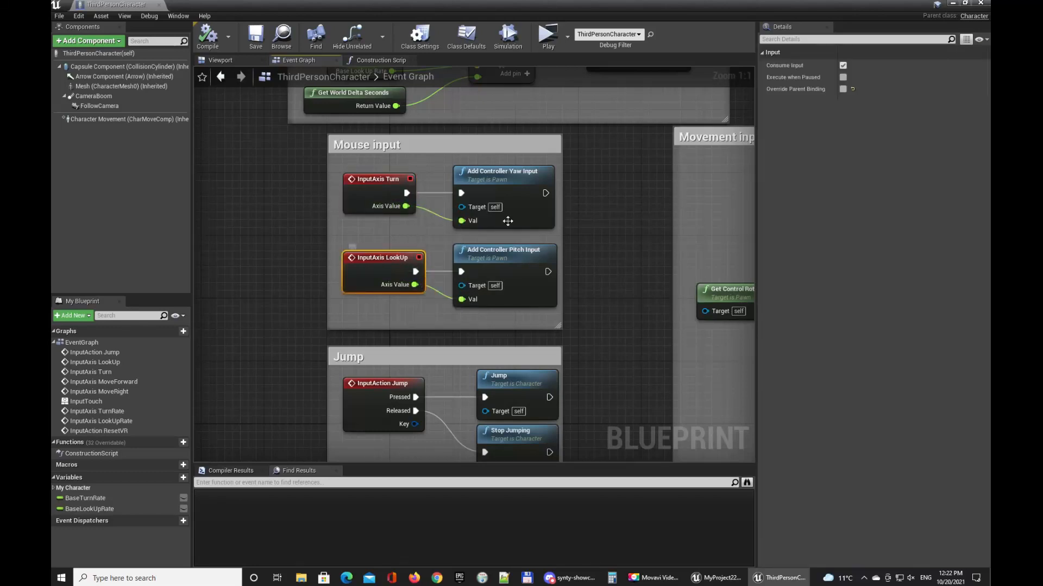
pyautogui.moveTo(589, 199); pyautogui.dragTo(541, 197, button='right')
pyautogui.click(481, 188)
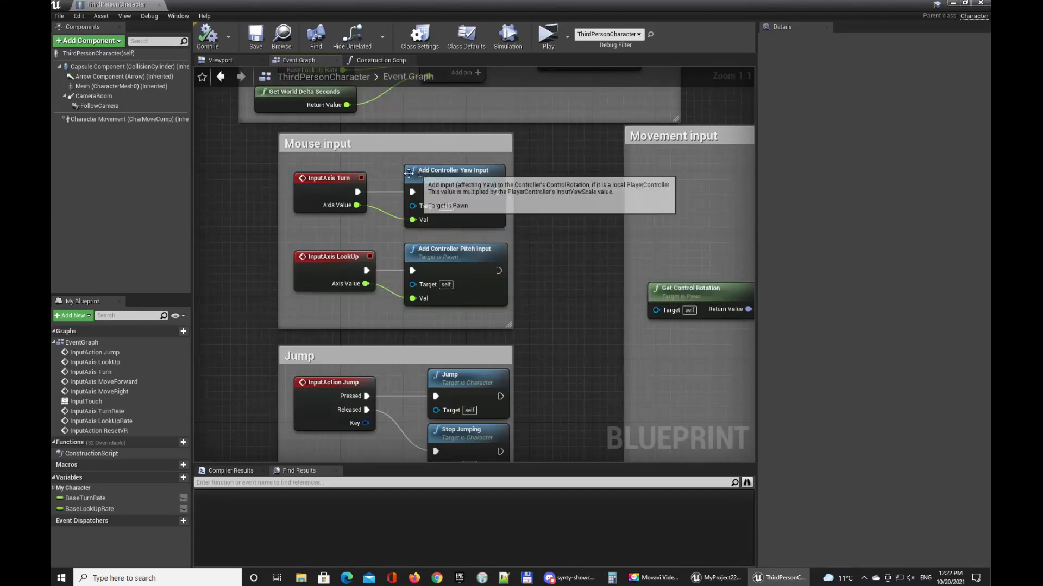
# Step: Break the link between the Turn event's Axis Value and Add Controller Yaw Input's Val, and reconnect the two pins
pyautogui.keyDown('ctrl'); pyautogui.click(425, 252); pyautogui.keyUp('ctrl')
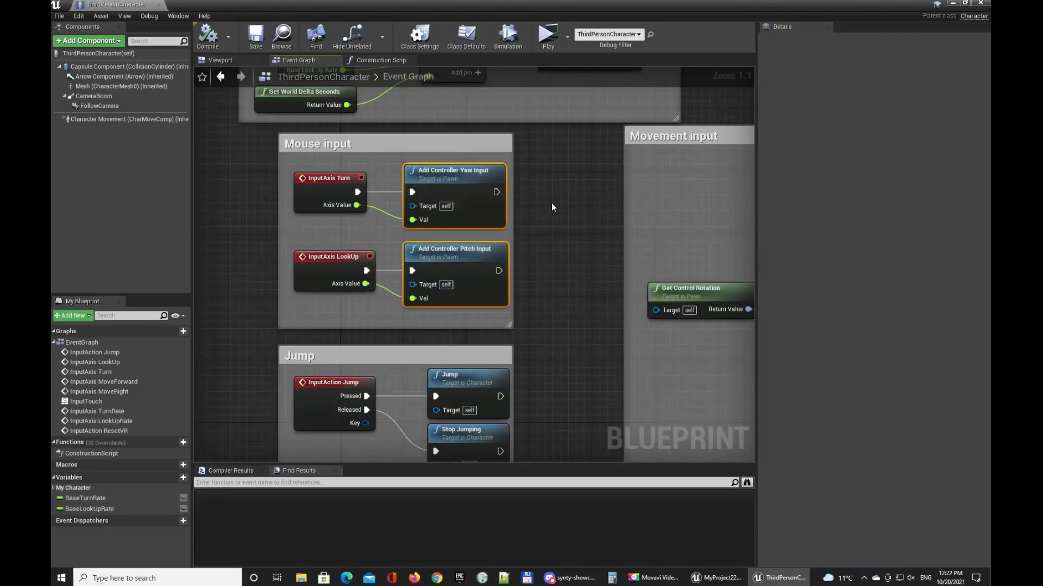
pyautogui.click(390, 174)
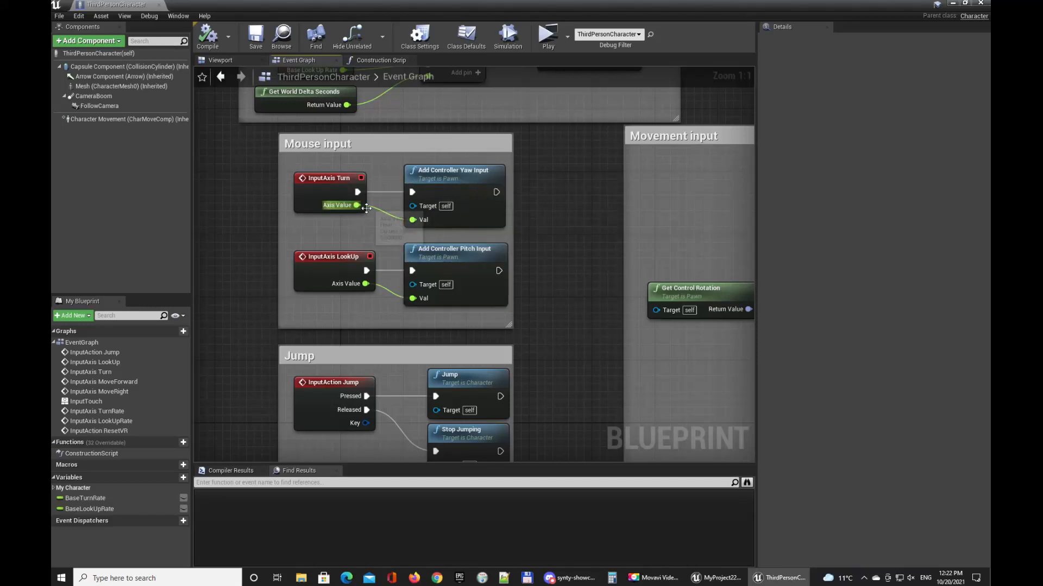
pyautogui.doubleClick(400, 217)
pyautogui.press('Delete')
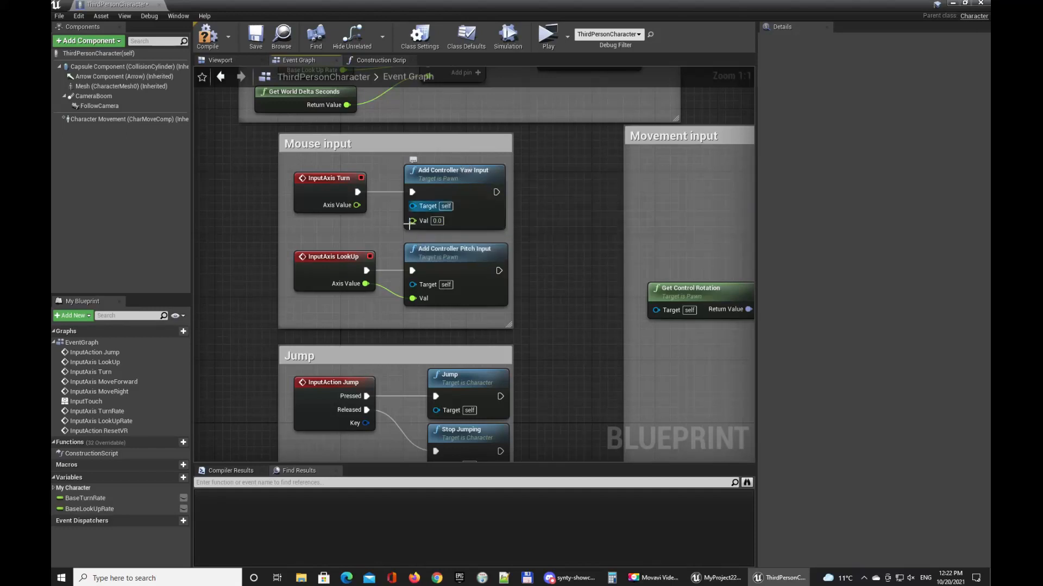
pyautogui.moveTo(356, 205); pyautogui.dragTo(410, 223)
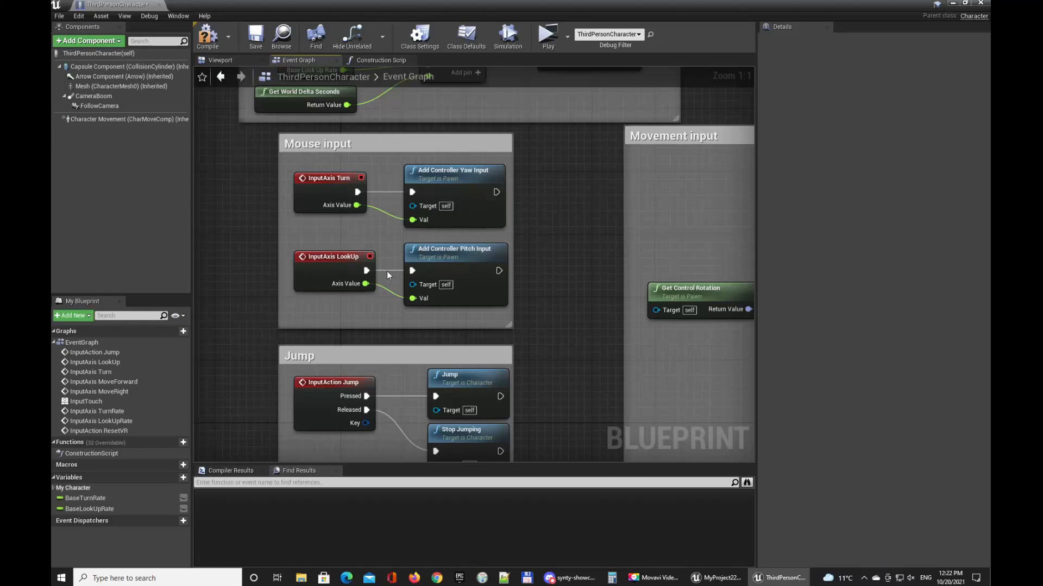
# Step: Read the Add Controller Pitch Input node's description, check the Turn and LookUp scales in the project's input settings, and return to the Blueprint
pyautogui.click(444, 252)
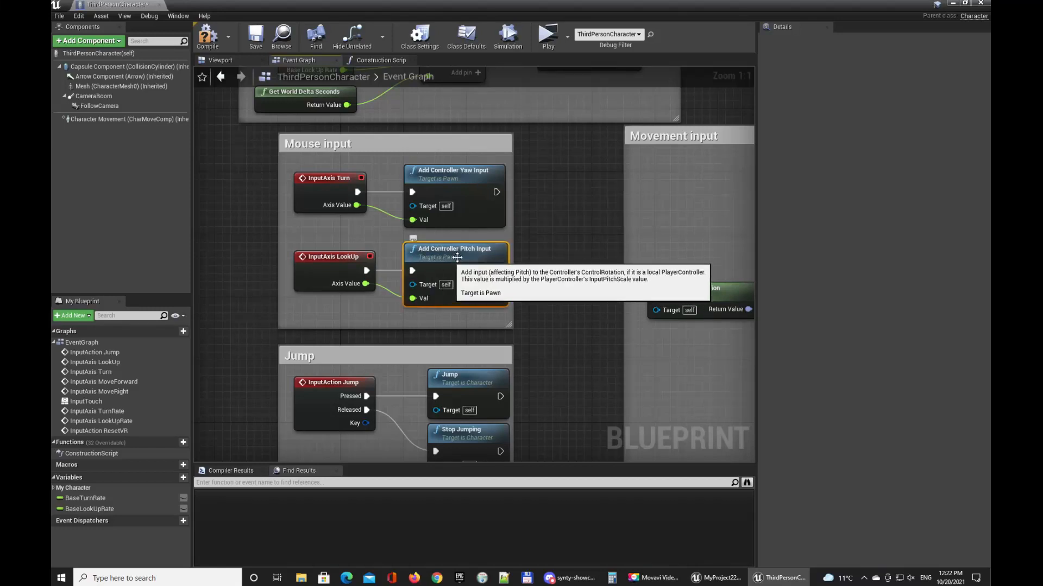
pyautogui.click(549, 264)
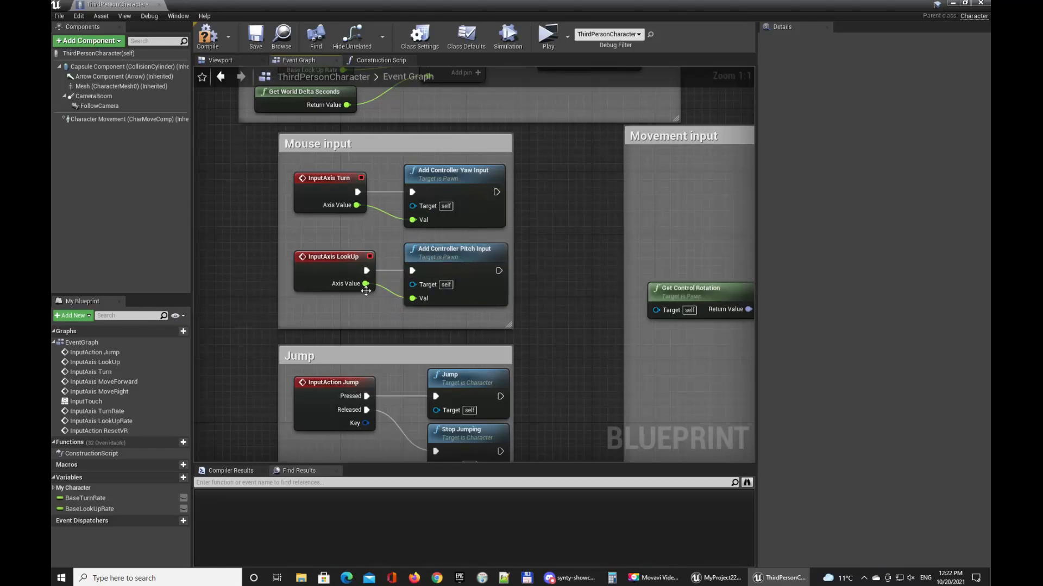
pyautogui.click(951, 4)
pyautogui.click(539, 267)
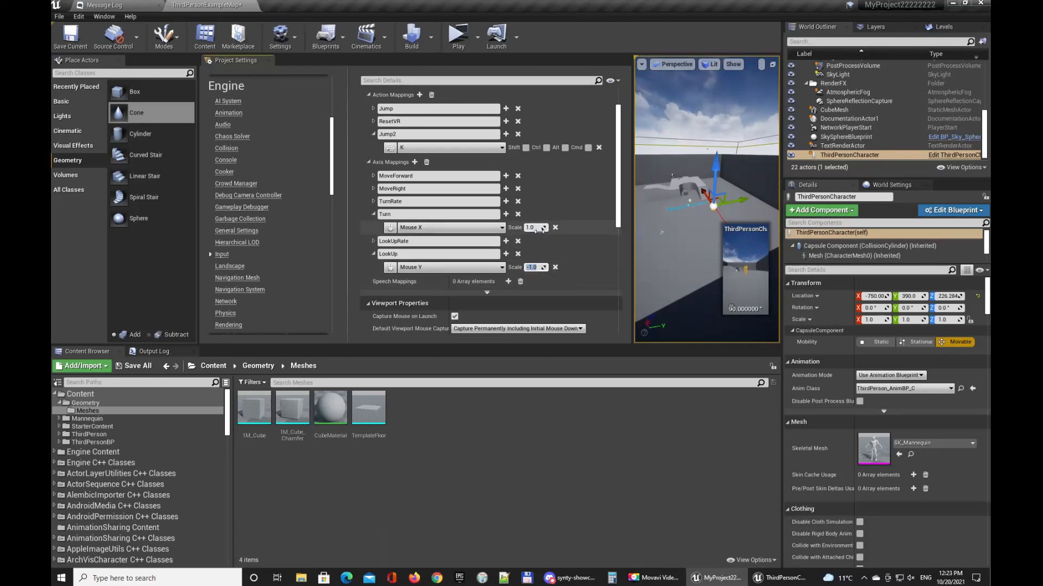
pyautogui.moveTo(787, 577)
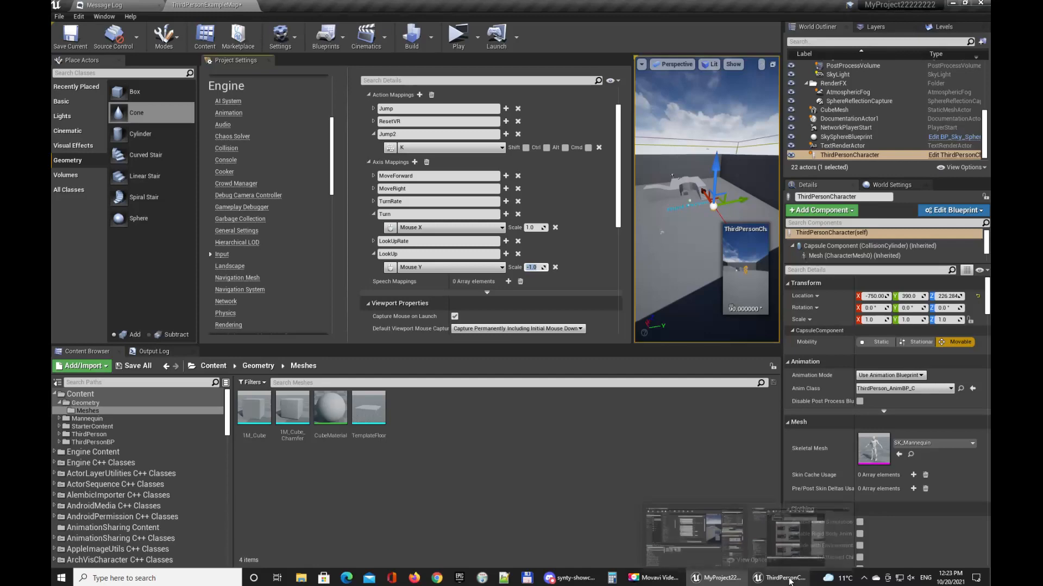
pyautogui.click(787, 578)
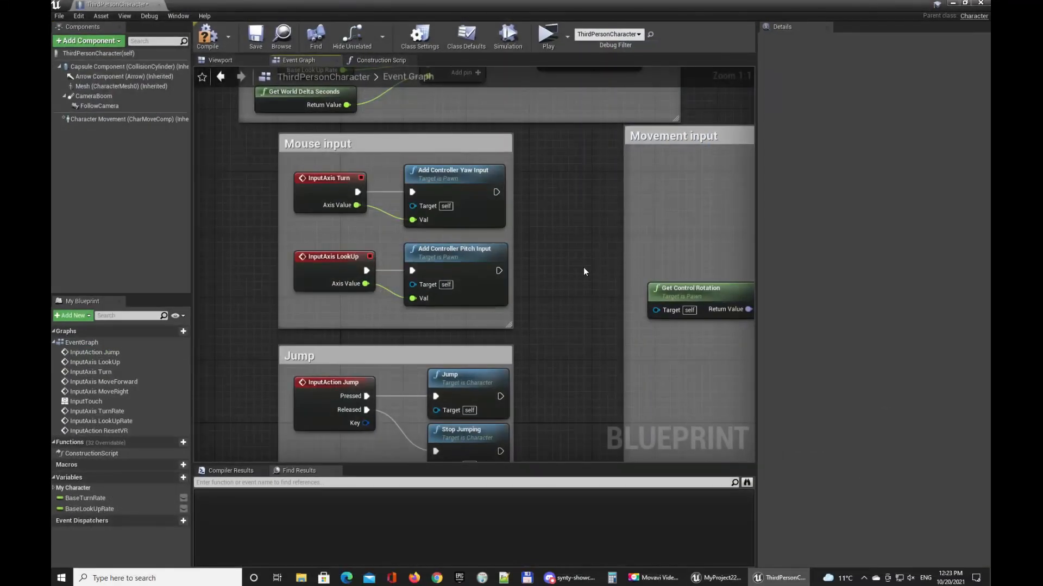
# Step: Examine the Gamepad input group's TurnRate and LookUpRate events with their base rates, delta seconds and multiply nodes
pyautogui.moveTo(311, 160); pyautogui.dragTo(471, 319)
pyautogui.moveTo(540, 253); pyautogui.dragTo(529, 499, button='right')
pyautogui.moveTo(518, 399); pyautogui.dragTo(519, 407, button='right')
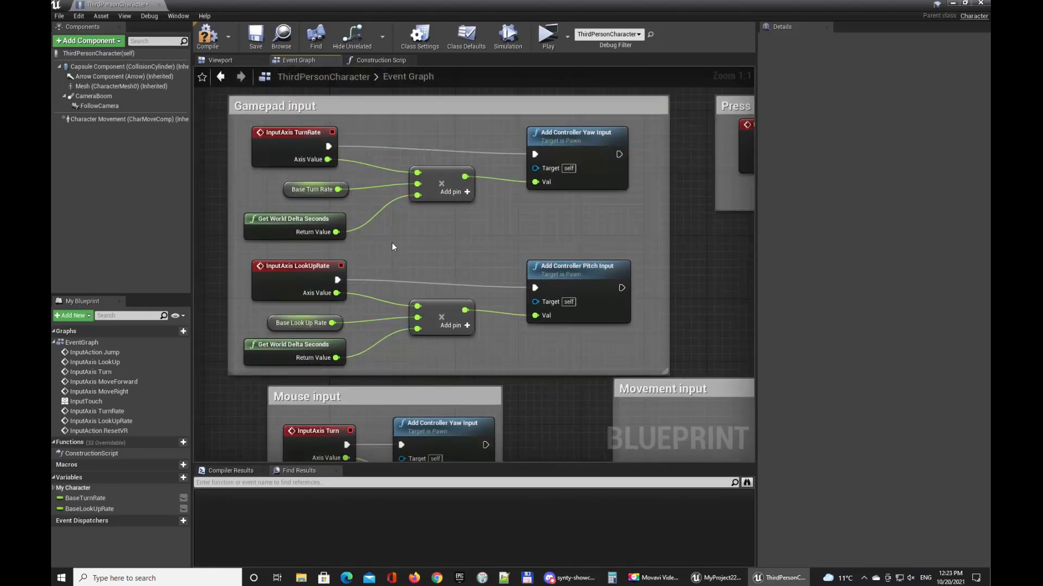
pyautogui.moveTo(498, 232)
pyautogui.mouseDown(button='right')
pyautogui.moveTo(305, 259)
pyautogui.moveTo(496, 246)
pyautogui.moveTo(481, 234)
pyautogui.mouseUp(button='right')
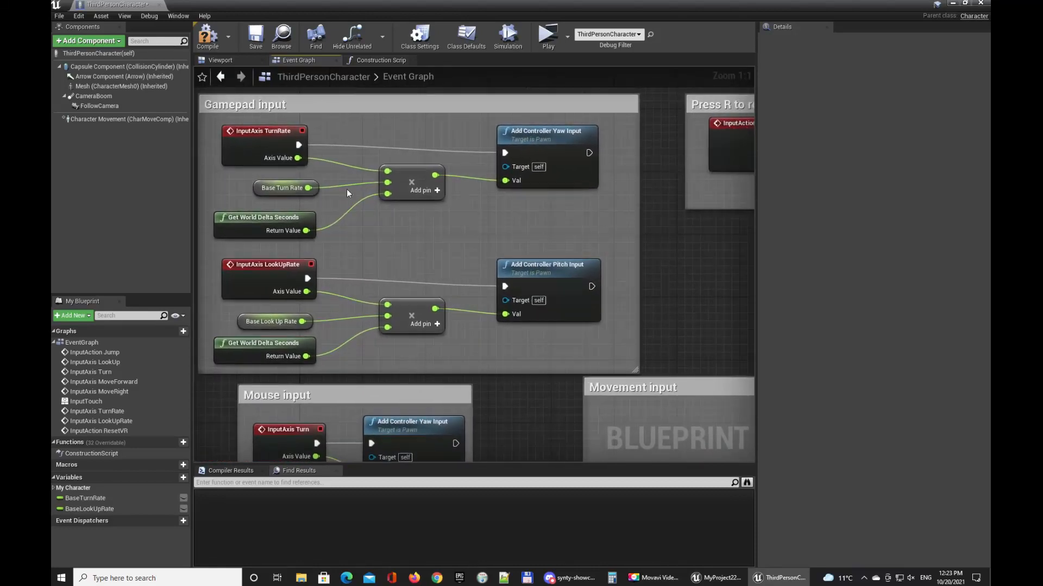
pyautogui.moveTo(382, 249); pyautogui.dragTo(392, 237, button='right')
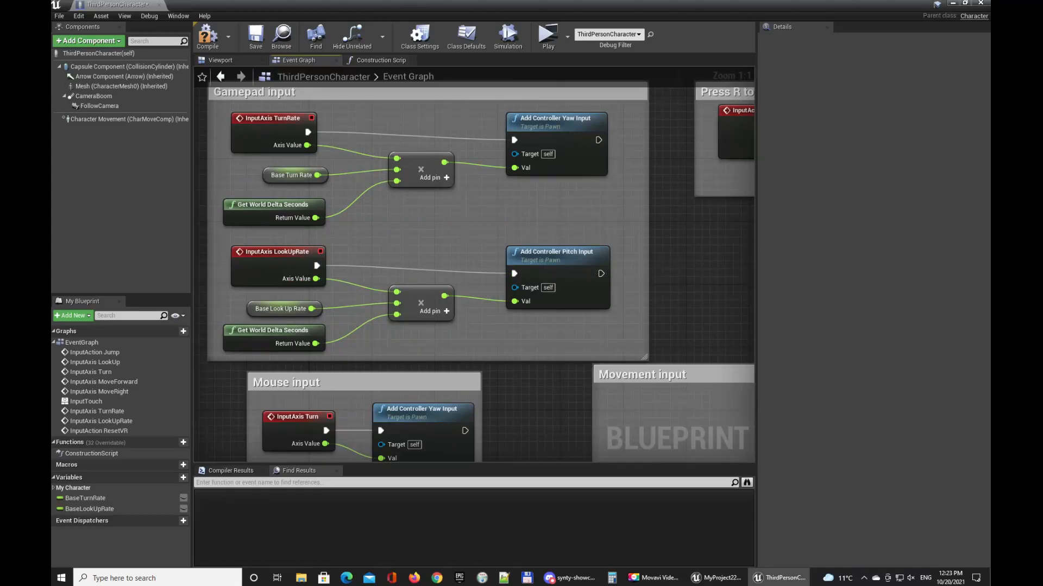
# Step: Collapse the LookUp and Turn mappings in the project's input settings and review the inputs and scales assigned to TurnRate and LookUpRate
pyautogui.click(791, 580)
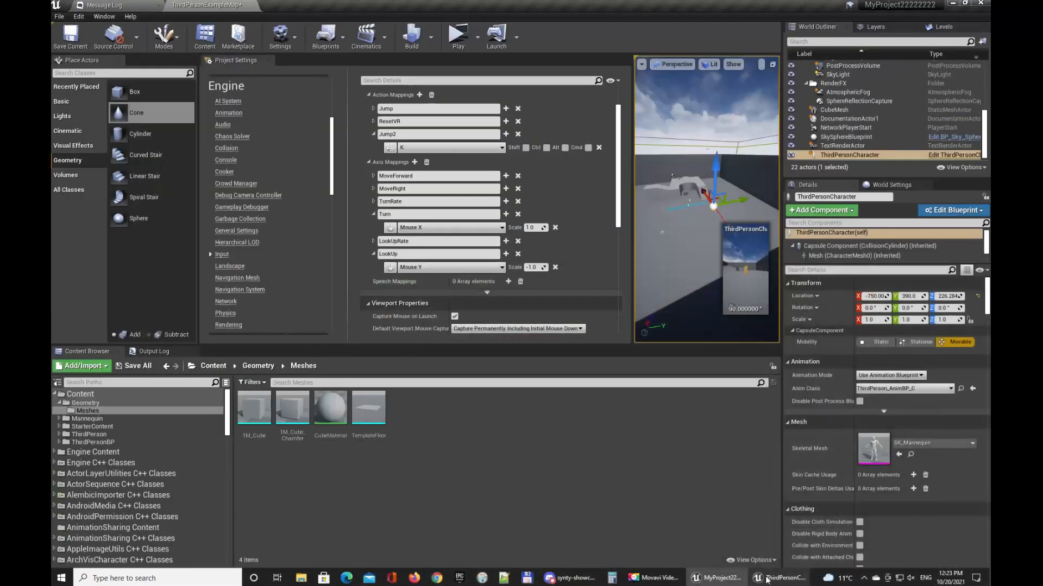
pyautogui.click(373, 254)
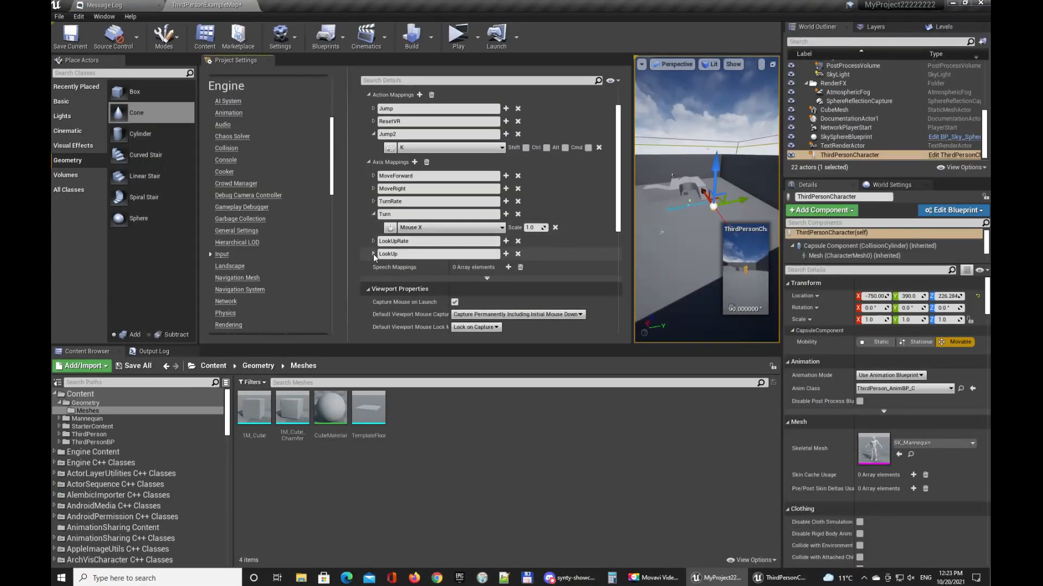
pyautogui.click(373, 214)
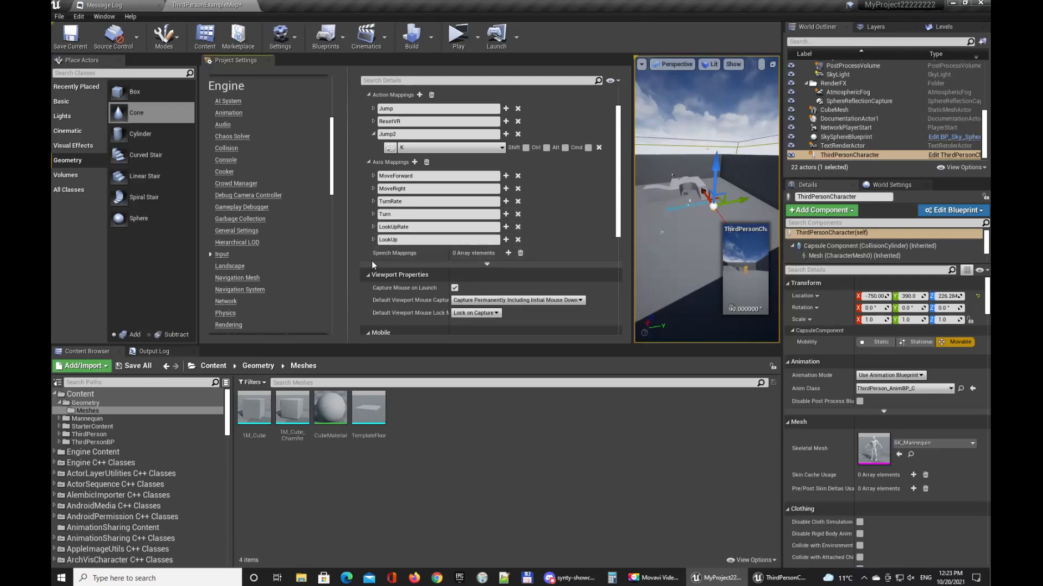
pyautogui.click(373, 201)
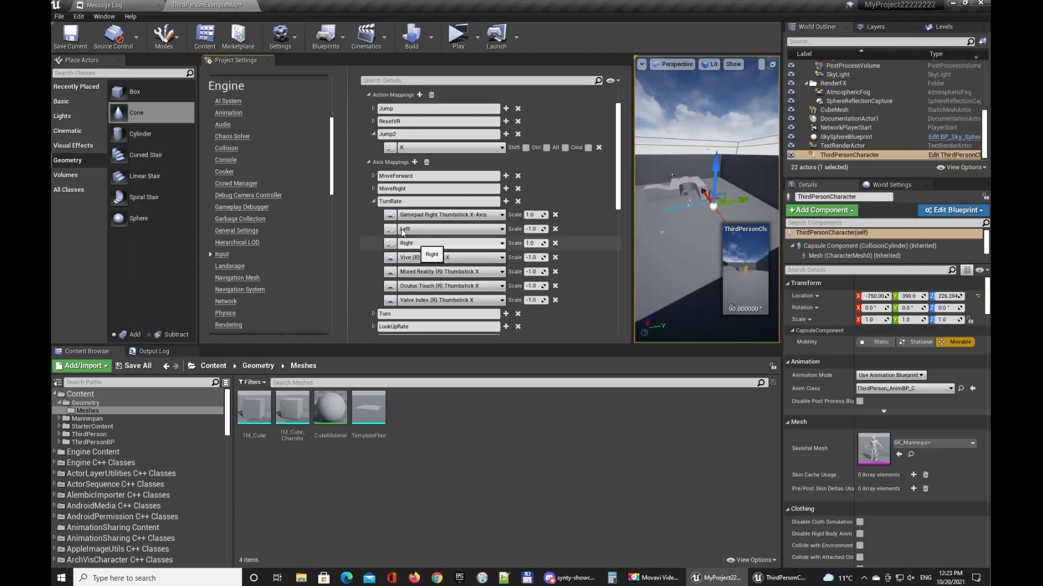
pyautogui.click(373, 202)
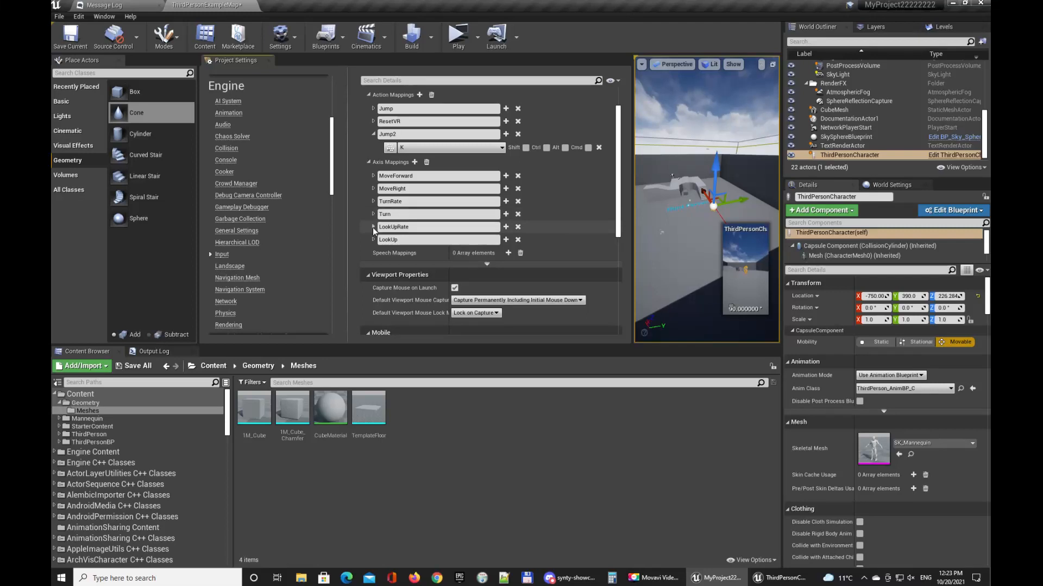
pyautogui.click(373, 227)
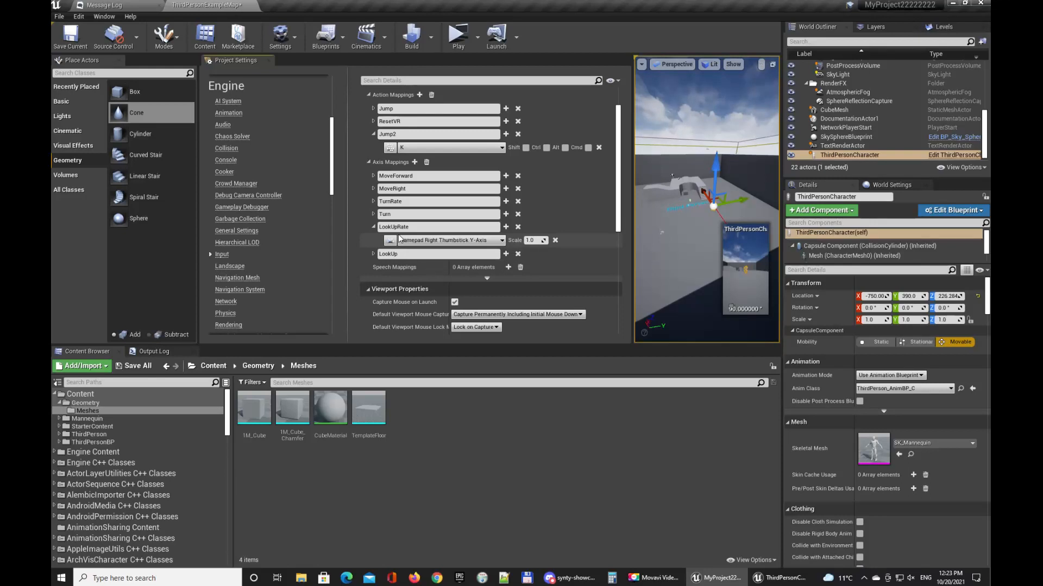
pyautogui.click(374, 202)
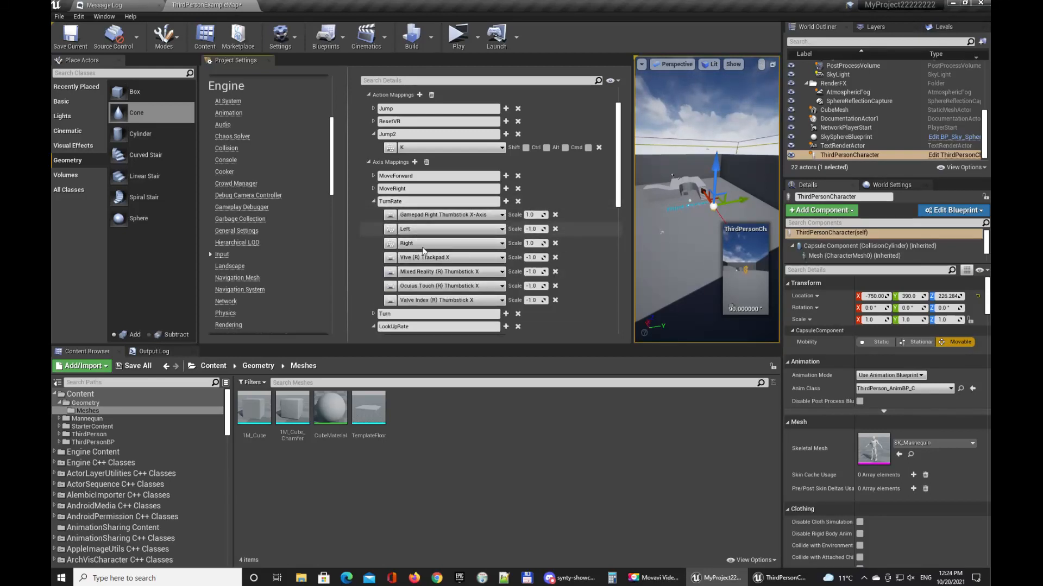
# Step: Play the level briefly to test turning the view, end the session, and return to the ThirdPersonCharacter Blueprint
pyautogui.click(457, 36)
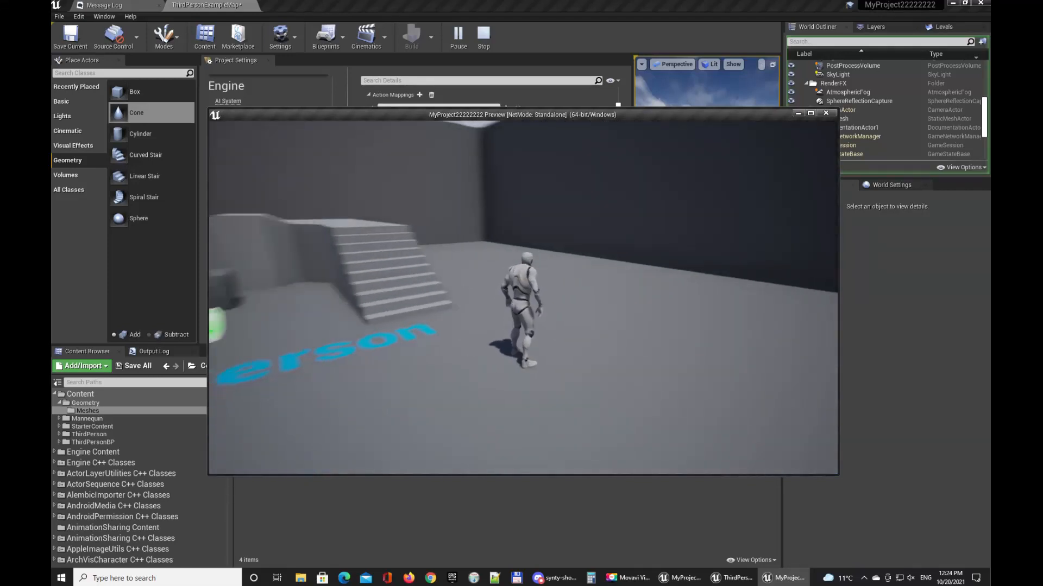
pyautogui.press('Escape')
pyautogui.click(779, 578)
# Step: Examine the gamepad Add Controller Pitch Input node and the ResetVR event in the VR orientation and position group
pyautogui.moveTo(532, 204); pyautogui.dragTo(503, 185, button='right')
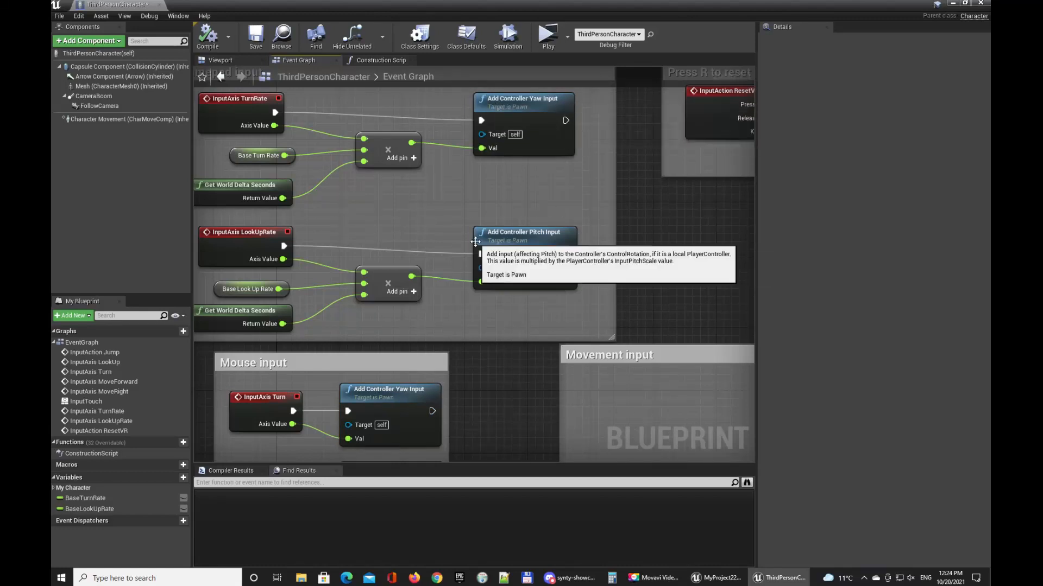
pyautogui.moveTo(460, 221); pyautogui.dragTo(236, 276, button='right')
pyautogui.moveTo(448, 307); pyautogui.dragTo(397, 291, button='right')
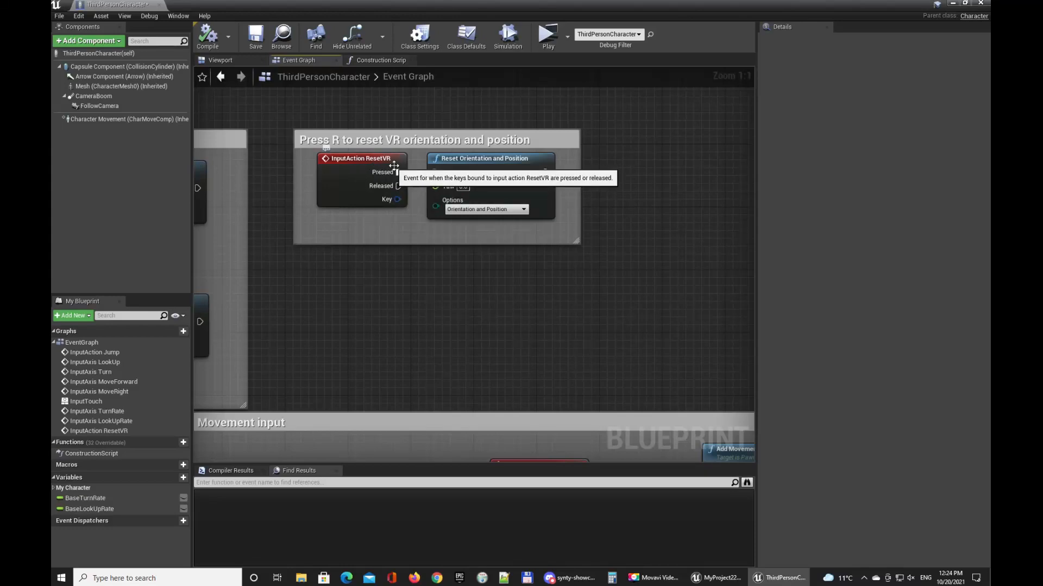
# Step: Review the ResetVR action's assigned keys in the project's input settings, and return to inspect the Reset Orientation and Position node
pyautogui.click(790, 578)
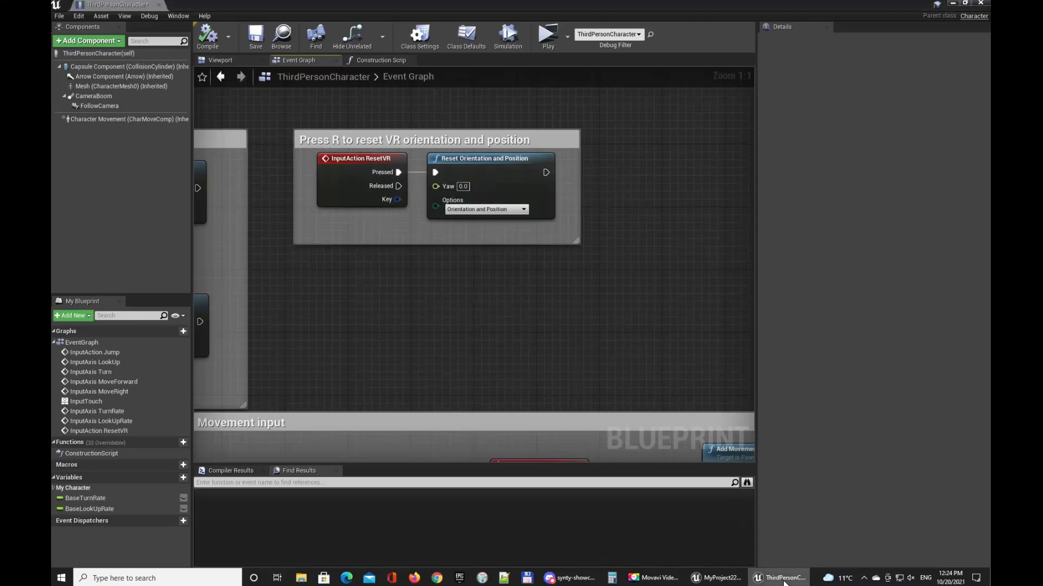
pyautogui.click(373, 201)
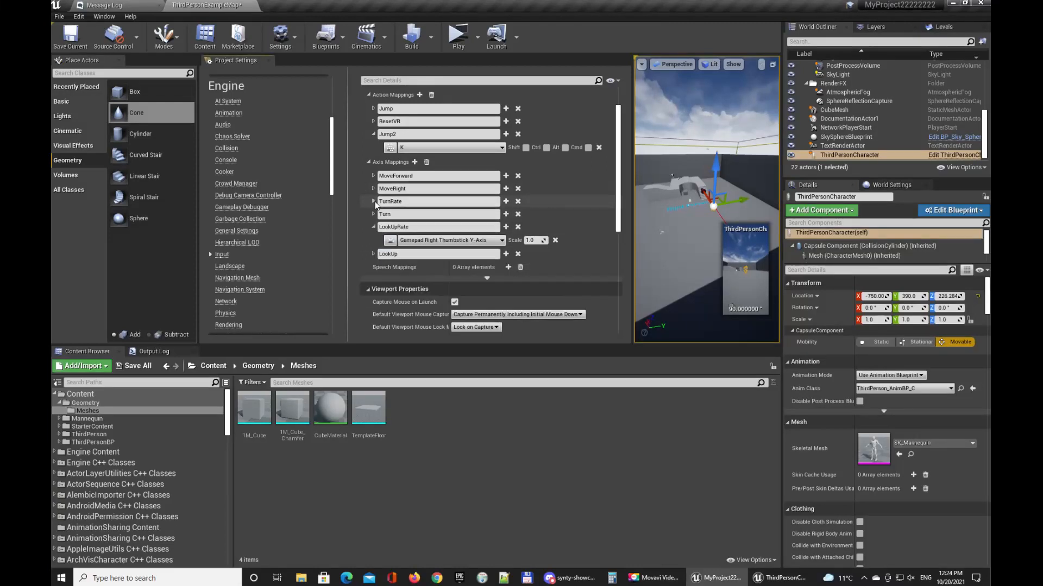
pyautogui.click(374, 227)
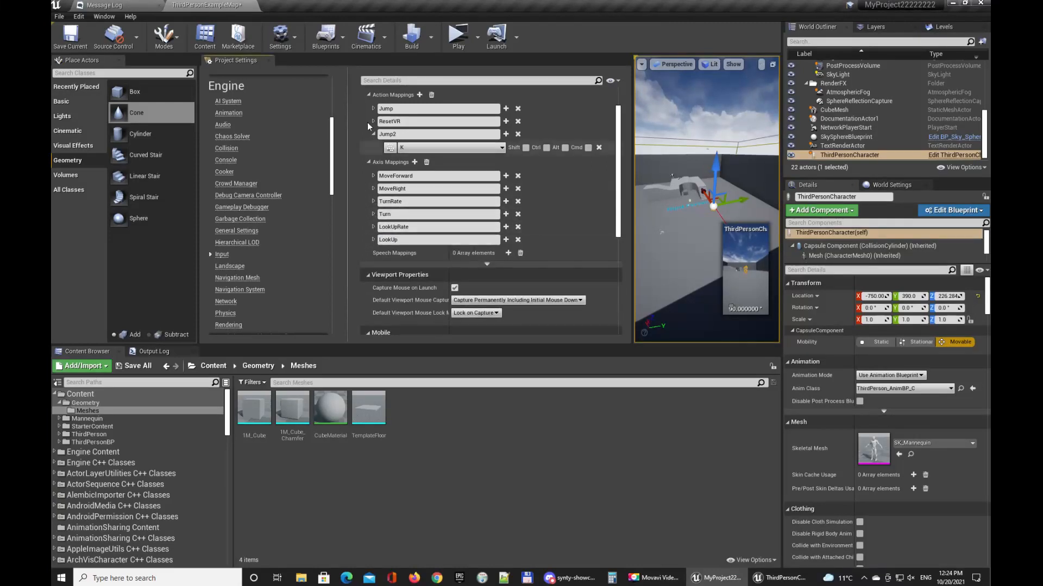
pyautogui.click(373, 121)
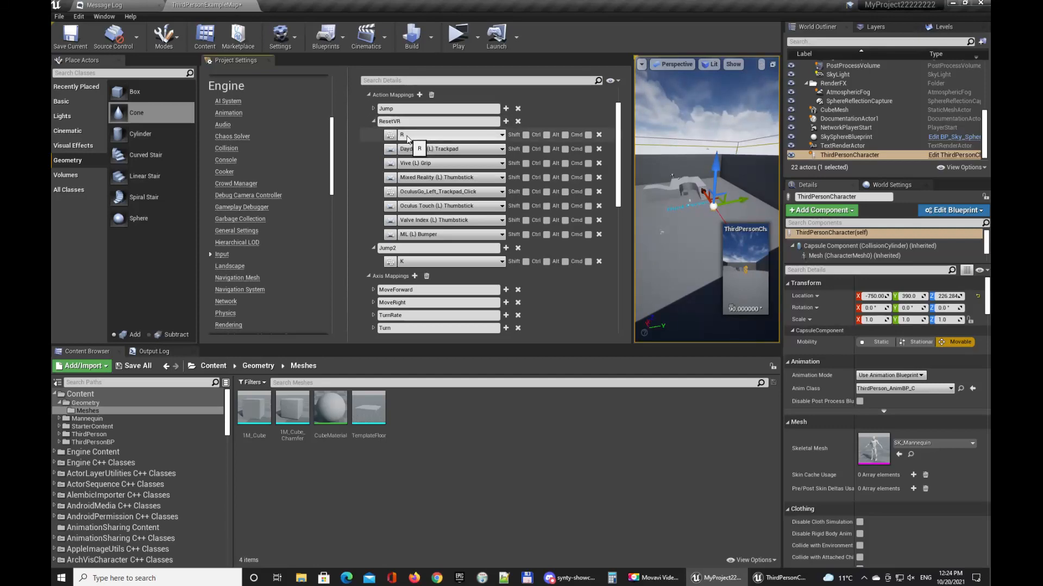
pyautogui.click(777, 577)
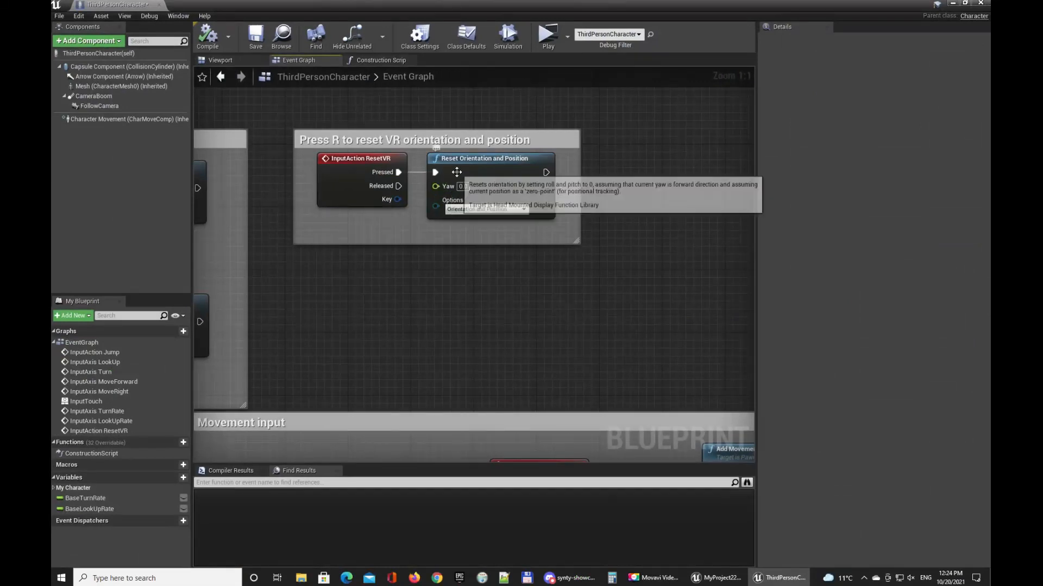
pyautogui.click(535, 194)
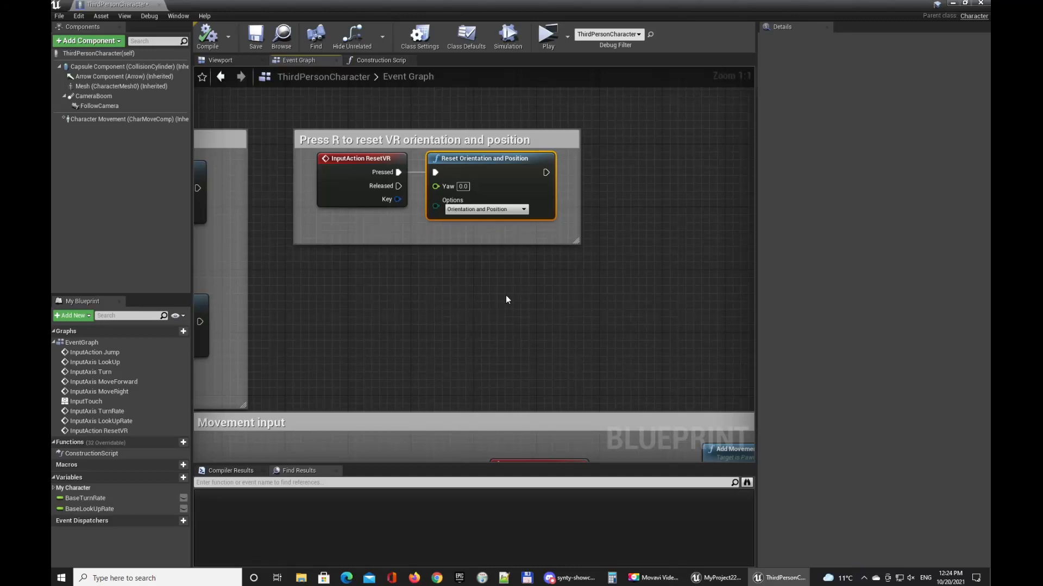
# Step: Play the level from the Blueprint, run the character forward and to the right, and end the play session
pyautogui.click(547, 35)
pyautogui.click(523, 212)
pyautogui.press('w')
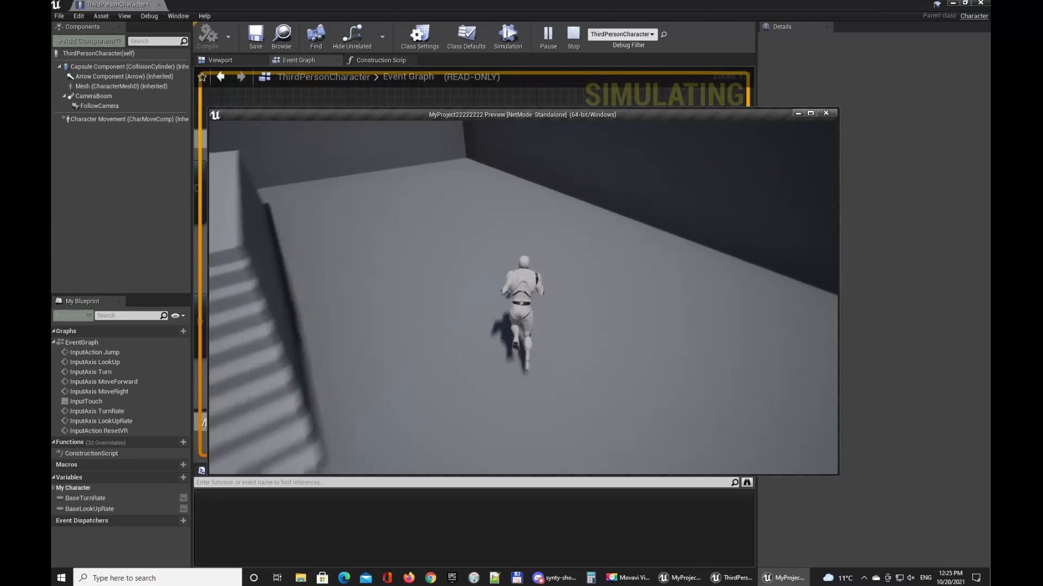
pyautogui.press('d')
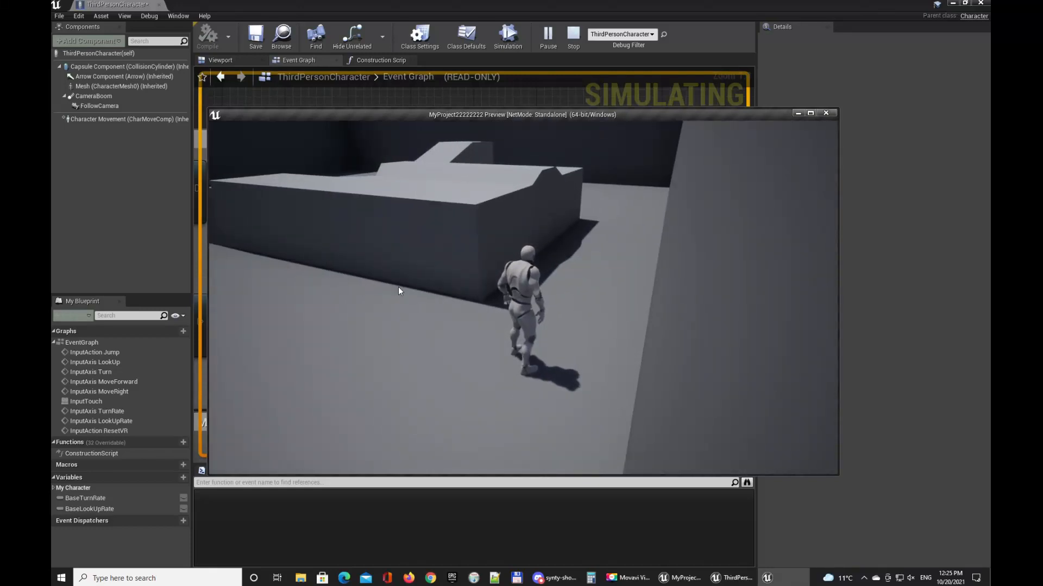
pyautogui.press('Escape')
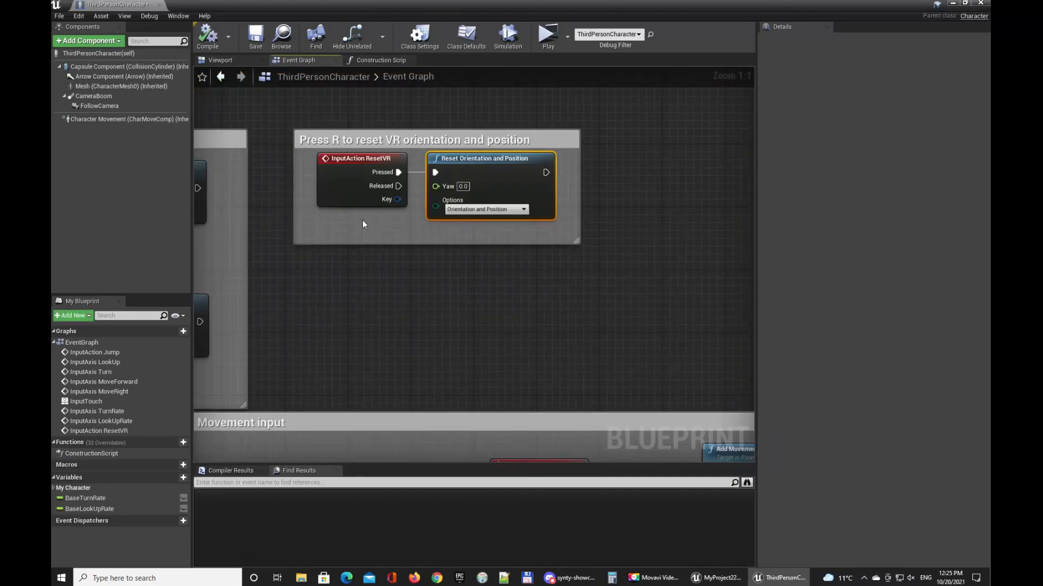
# Step: Examine the Movement input group, including the MoveForward event, its Axis Value output and the connected Add Movement Input node
pyautogui.scroll(-3, 469, 255)
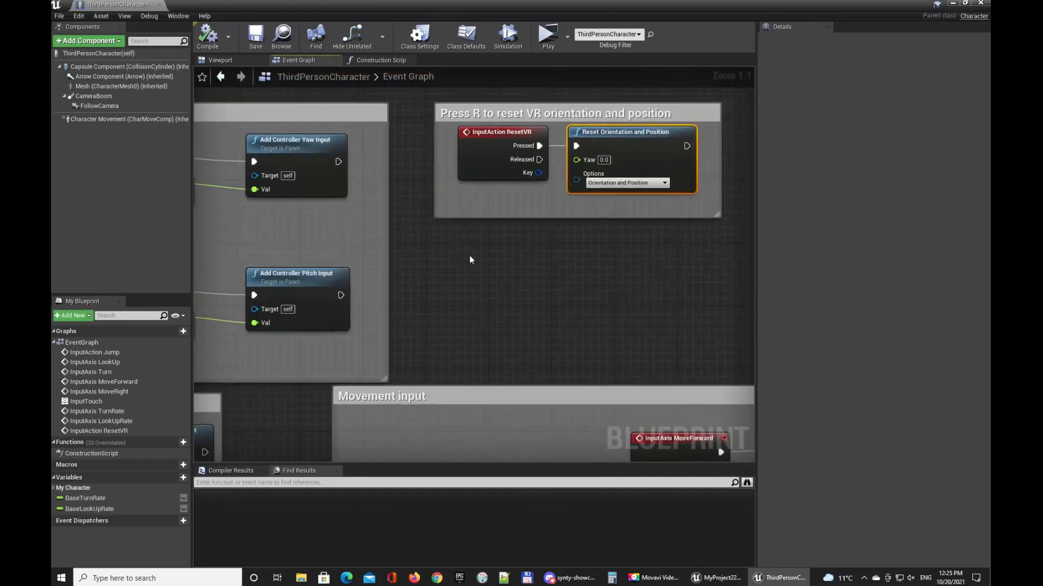
pyautogui.scroll(-1, 469, 256)
pyautogui.moveTo(456, 302); pyautogui.dragTo(344, 122, button='right')
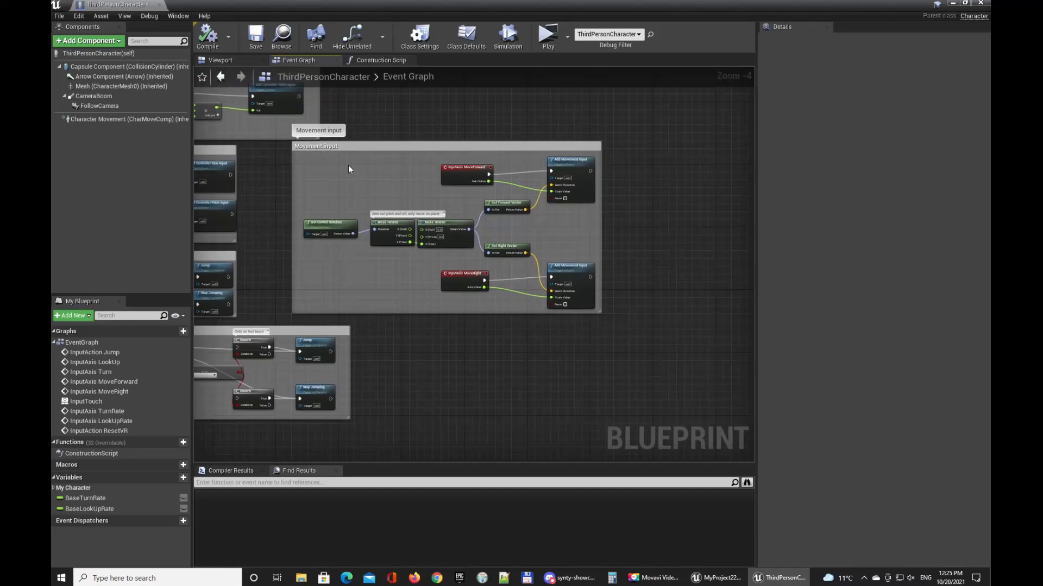
pyautogui.scroll(1, 371, 194)
pyautogui.scroll(1, 370, 195)
pyautogui.moveTo(418, 186); pyautogui.dragTo(374, 174, button='right')
pyautogui.scroll(1, 374, 174)
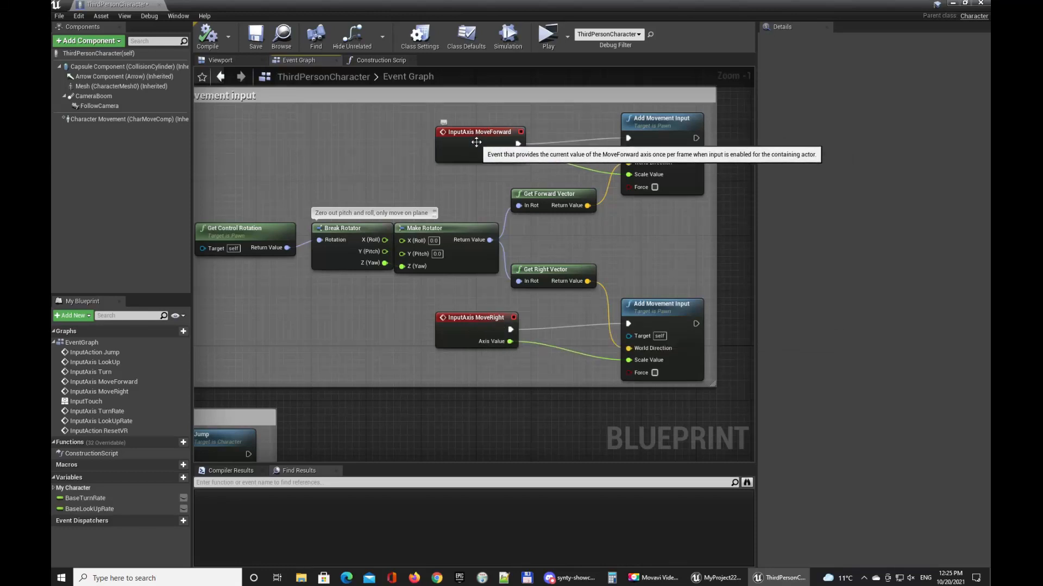
pyautogui.moveTo(782, 583)
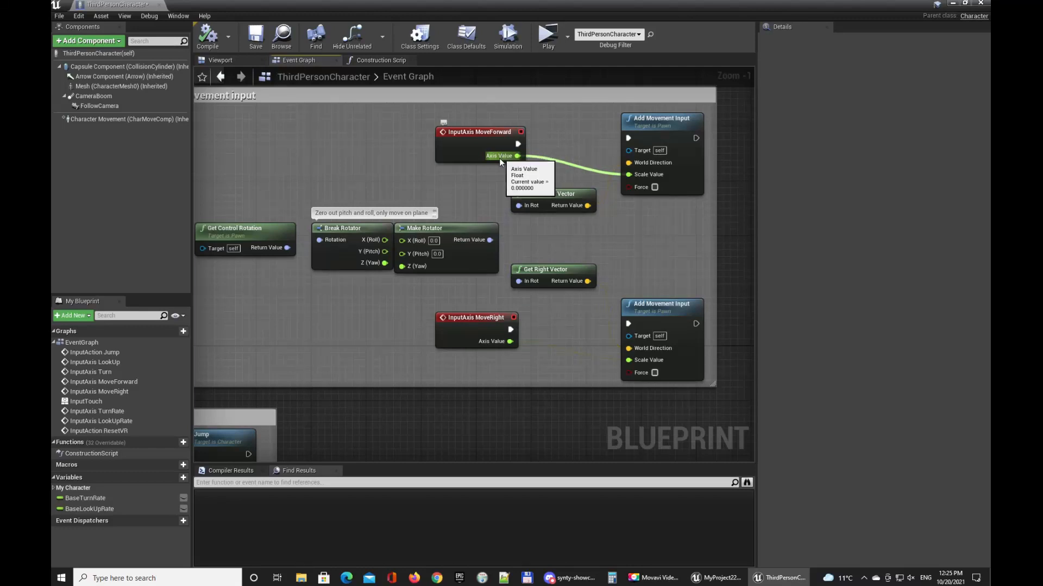
# Step: Examine the upper Add Movement Input node and the Get Control Rotation, Break Rotator and Make Rotator chain in the Movement input group
pyautogui.click(656, 128)
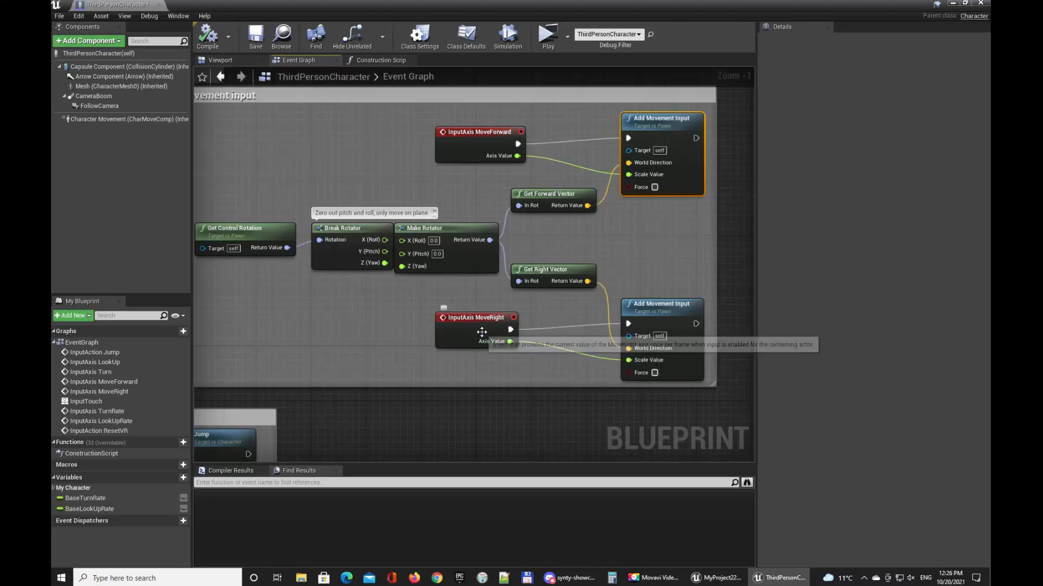
pyautogui.moveTo(431, 234); pyautogui.dragTo(438, 233)
pyautogui.click(401, 294)
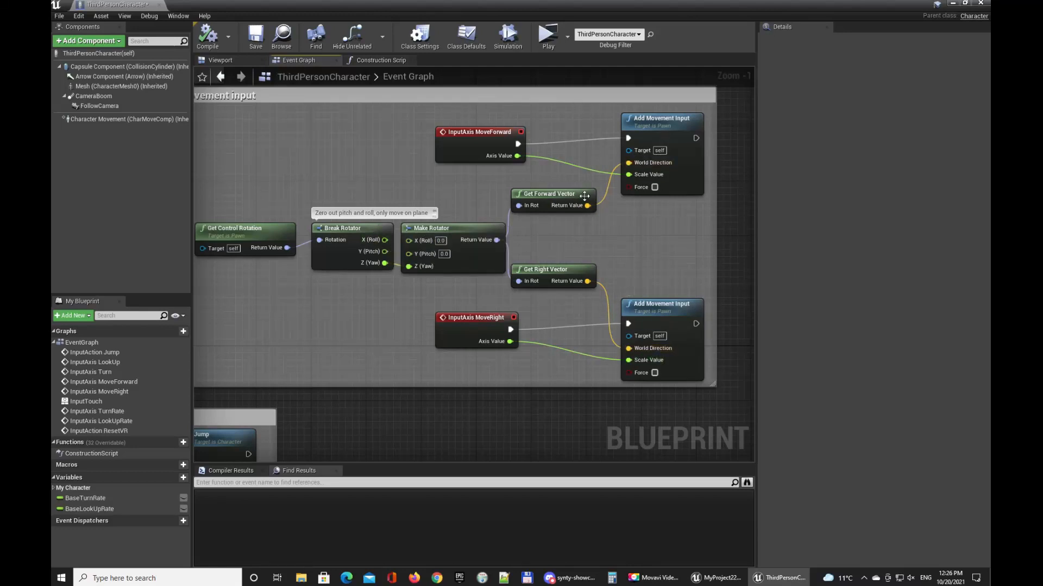
pyautogui.moveTo(217, 187); pyautogui.dragTo(552, 283)
pyautogui.click(353, 317)
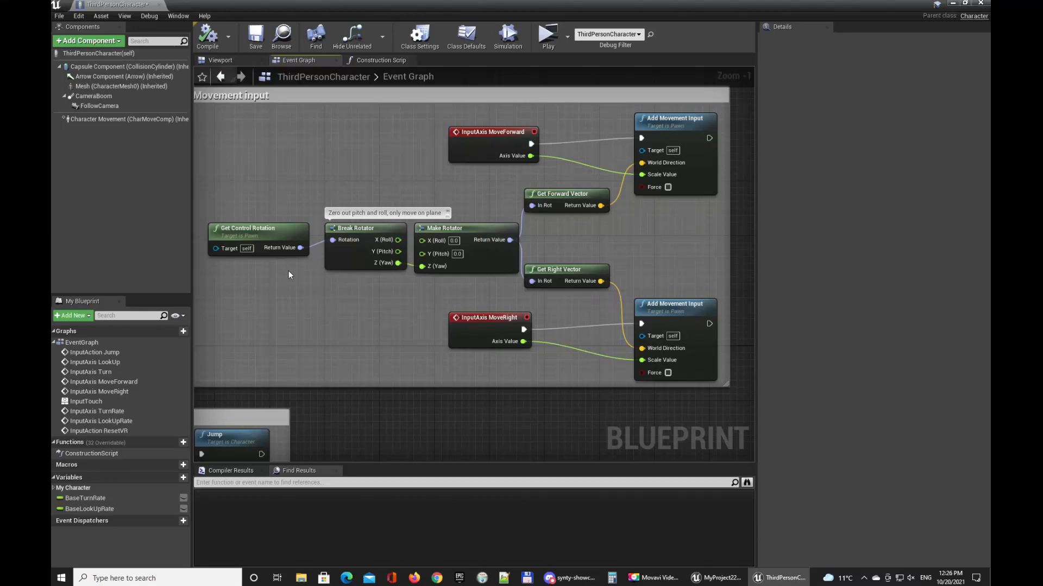
pyautogui.click(285, 240)
# Step: Examine how the Get Forward Vector and Get Right Vector nodes feed the World Direction inputs of the two Add Movement Input nodes
pyautogui.click(565, 207)
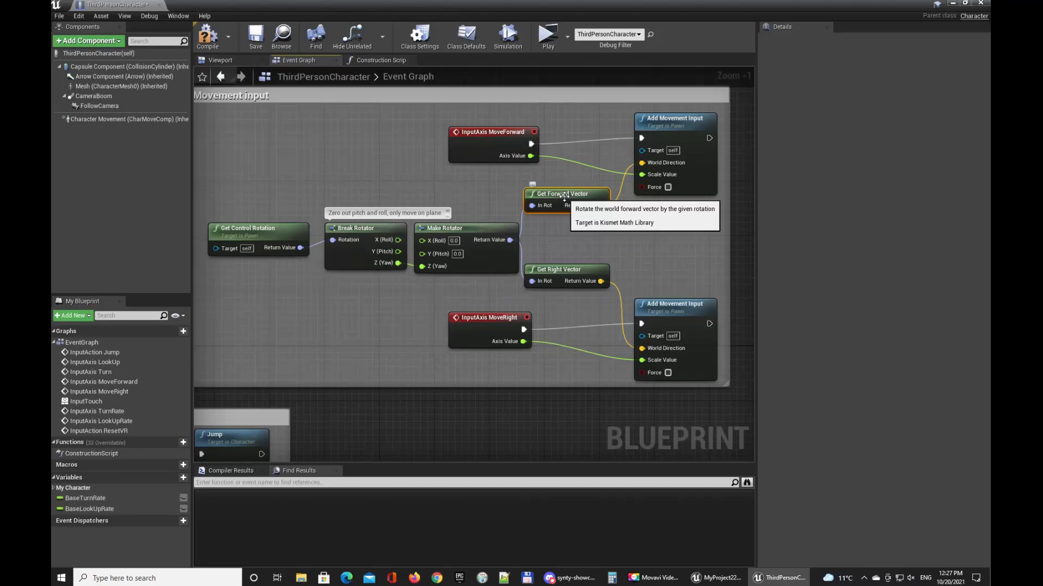
pyautogui.moveTo(599, 206); pyautogui.dragTo(644, 161)
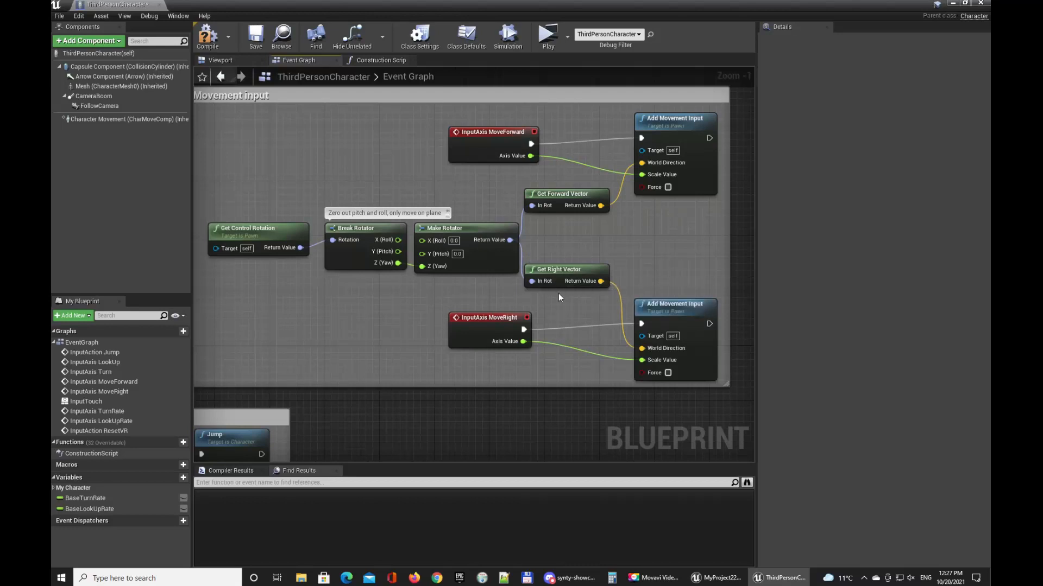
pyautogui.moveTo(602, 281); pyautogui.dragTo(647, 349)
pyautogui.scroll(1, 580, 315)
pyautogui.scroll(-1, 527, 296)
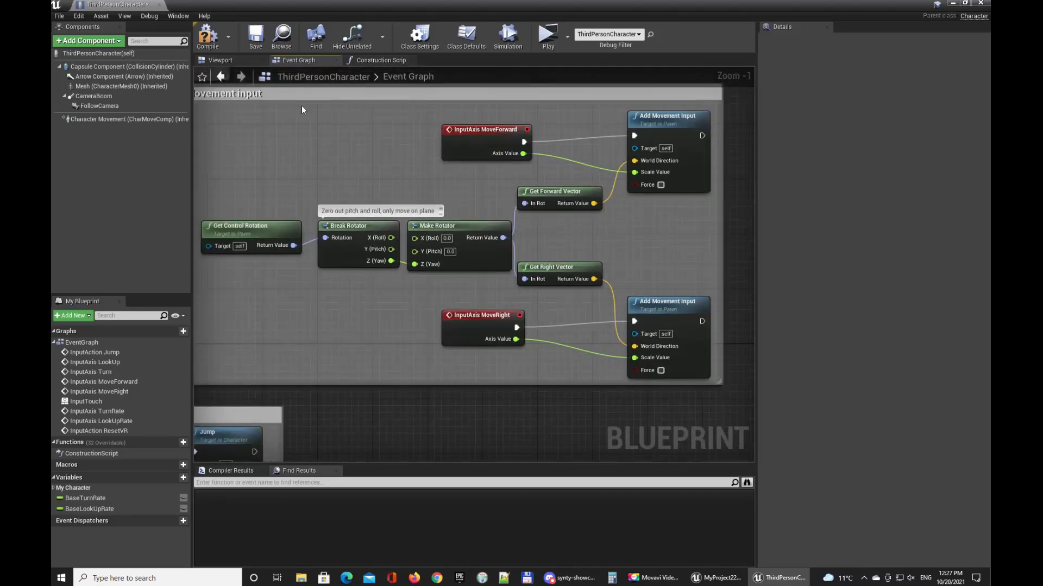
# Step: Show the character in the Blueprint's viewport and duplicate its inherited Arrow Component
pyautogui.click(219, 59)
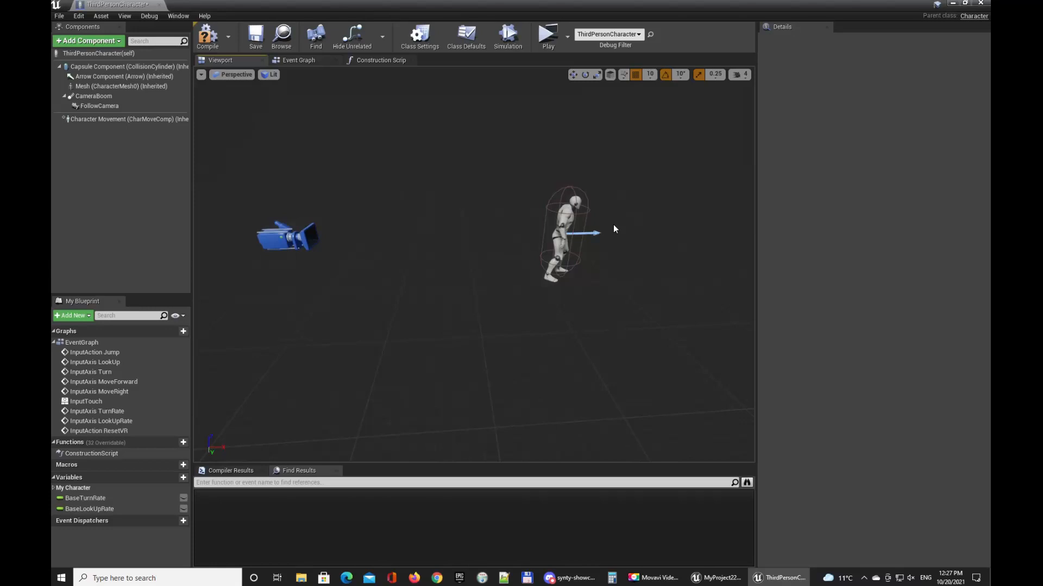
pyautogui.rightClick(116, 78)
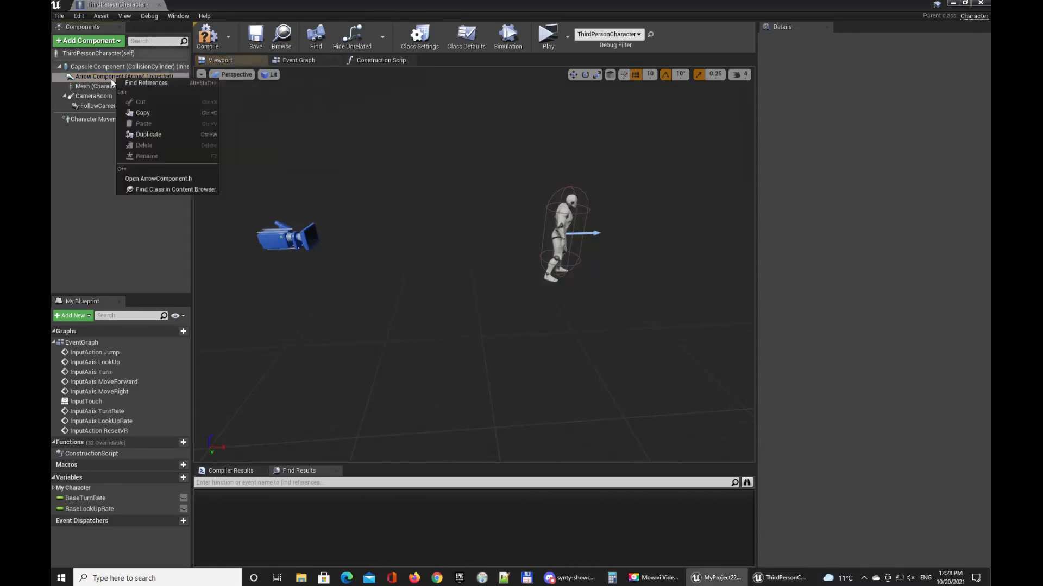
pyautogui.click(129, 135)
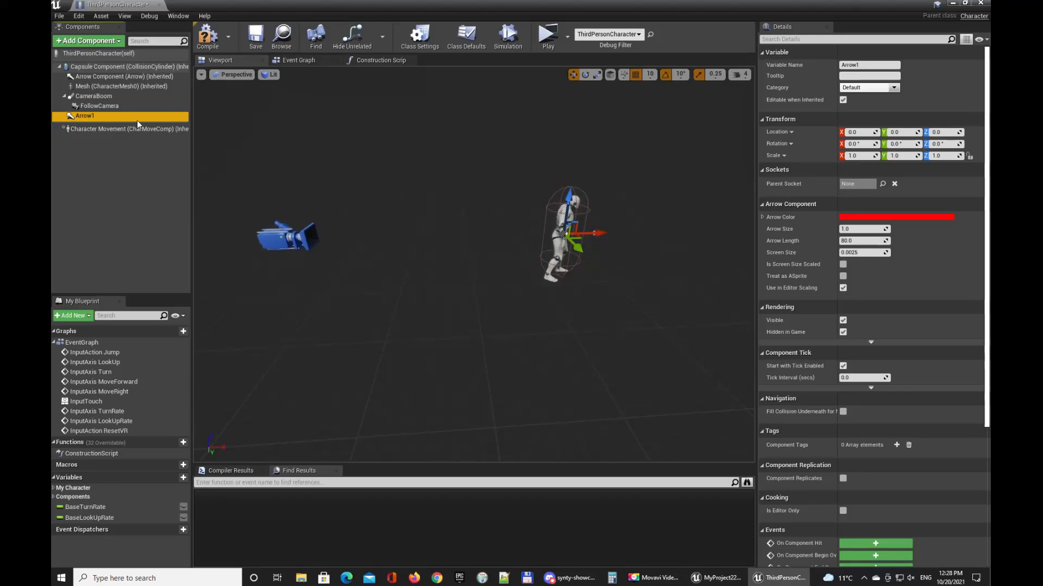
# Step: Rotate the duplicated arrow to about 90° around the Z axis so it points to the character's right
pyautogui.click(598, 234)
pyautogui.click(106, 110)
pyautogui.click(105, 115)
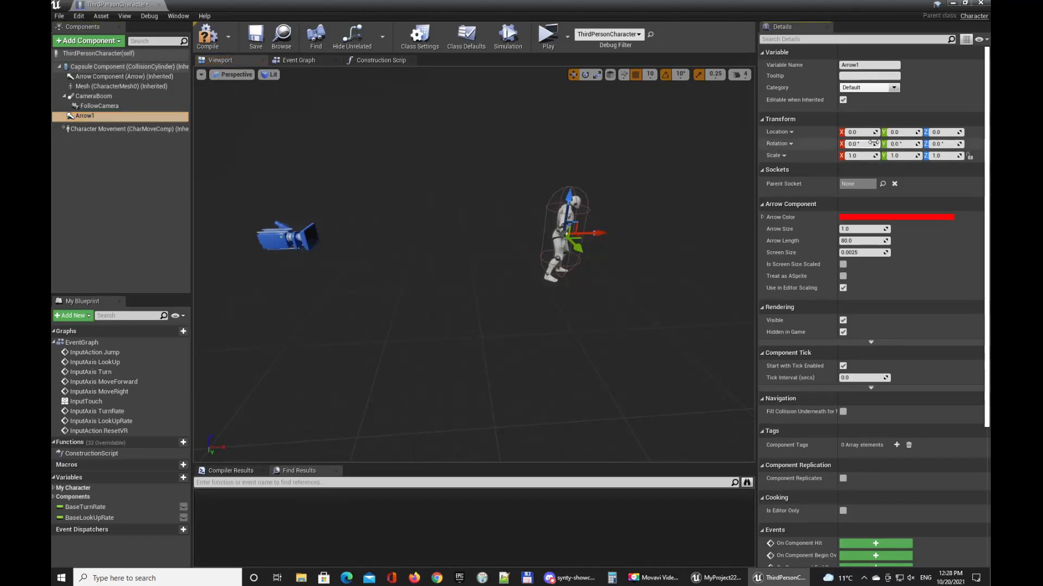
pyautogui.moveTo(860, 144); pyautogui.dragTo(915, 154)
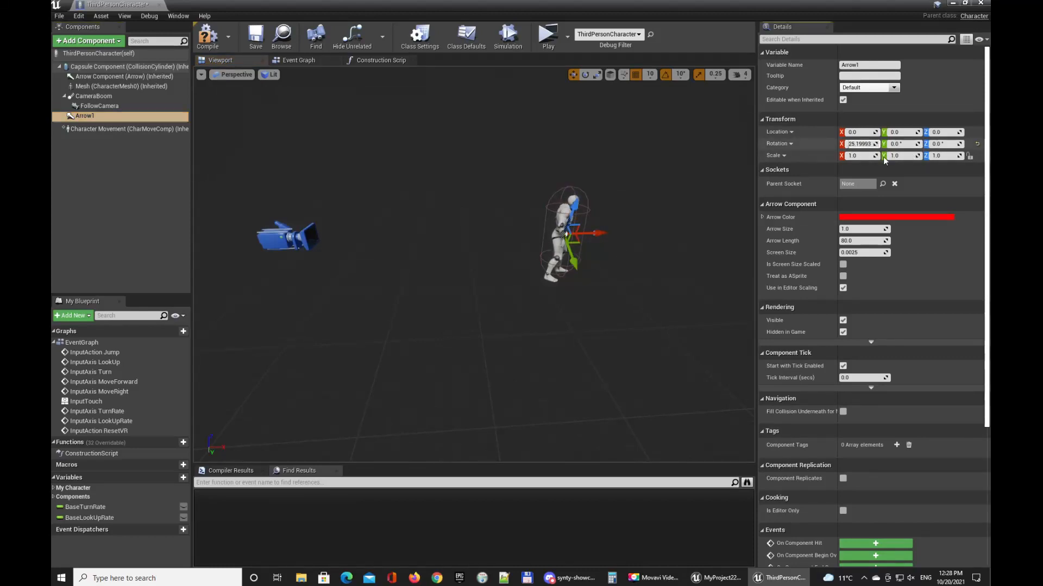
pyautogui.hotkey('ctrl', 'z')
pyautogui.press('w')
pyautogui.moveTo(494, 195); pyautogui.dragTo(500, 219, button='right')
pyautogui.press('s')
pyautogui.press('e')
pyautogui.moveTo(440, 197); pyautogui.dragTo(612, 207)
pyautogui.press('s')
pyautogui.moveTo(579, 178); pyautogui.dragTo(595, 239, button='right')
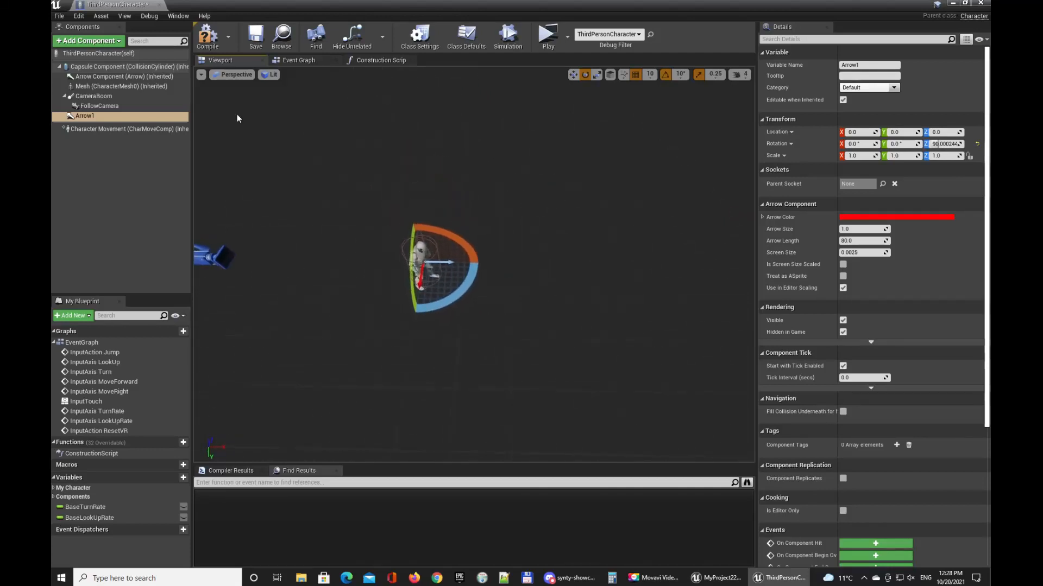
# Step: Select the ThirdPersonCharacter root, compare the two direction arrows from above, and save the Blueprint
pyautogui.click(130, 67)
pyautogui.click(126, 54)
pyautogui.moveTo(370, 185); pyautogui.dragTo(499, 181, button='right')
pyautogui.press('w')
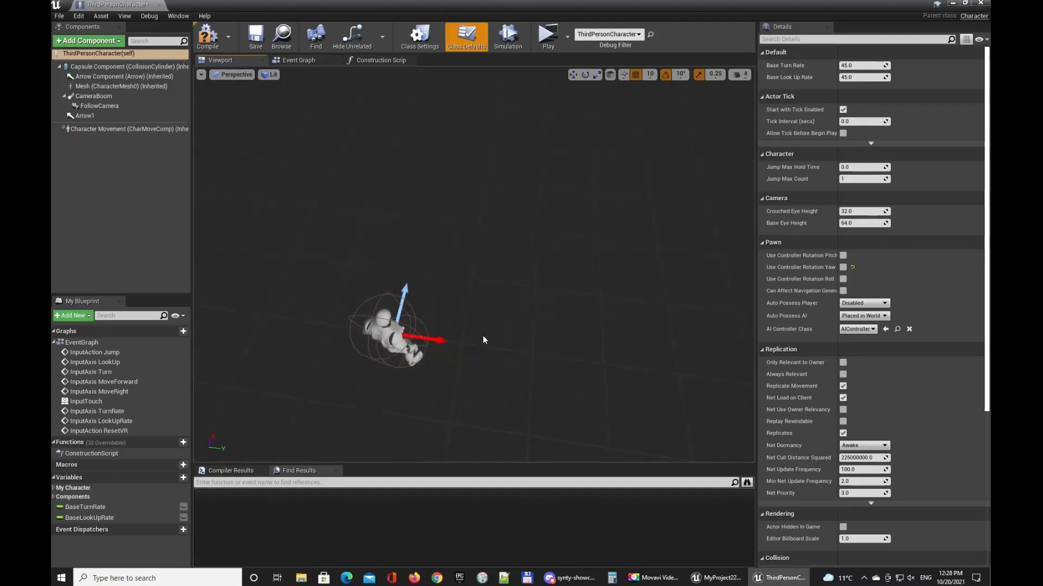
pyautogui.click(256, 36)
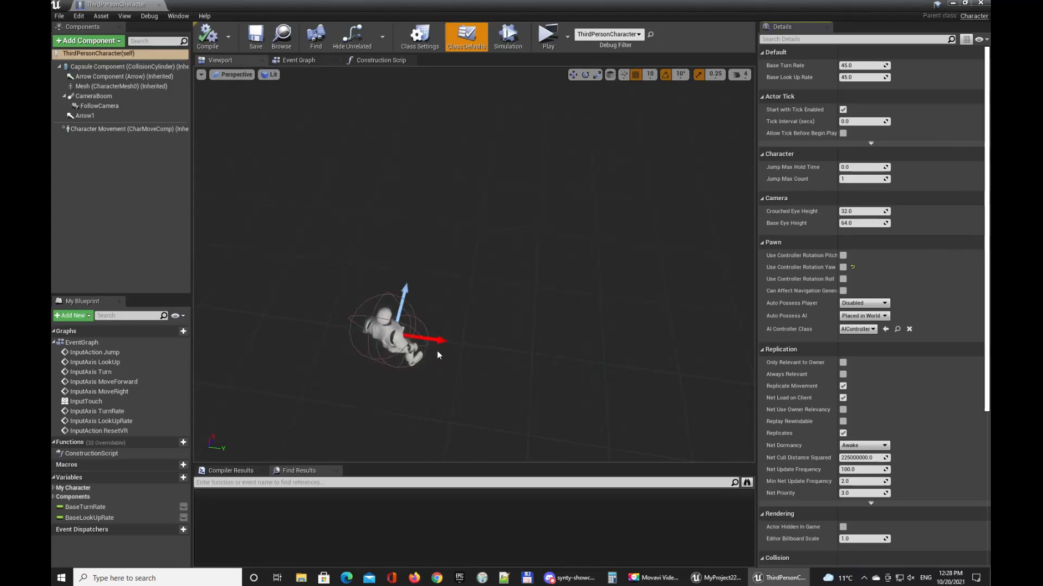
# Step: Switch to the level editor, collapse the Action and Axis Mappings, widen the level viewport, and play the level
pyautogui.click(779, 578)
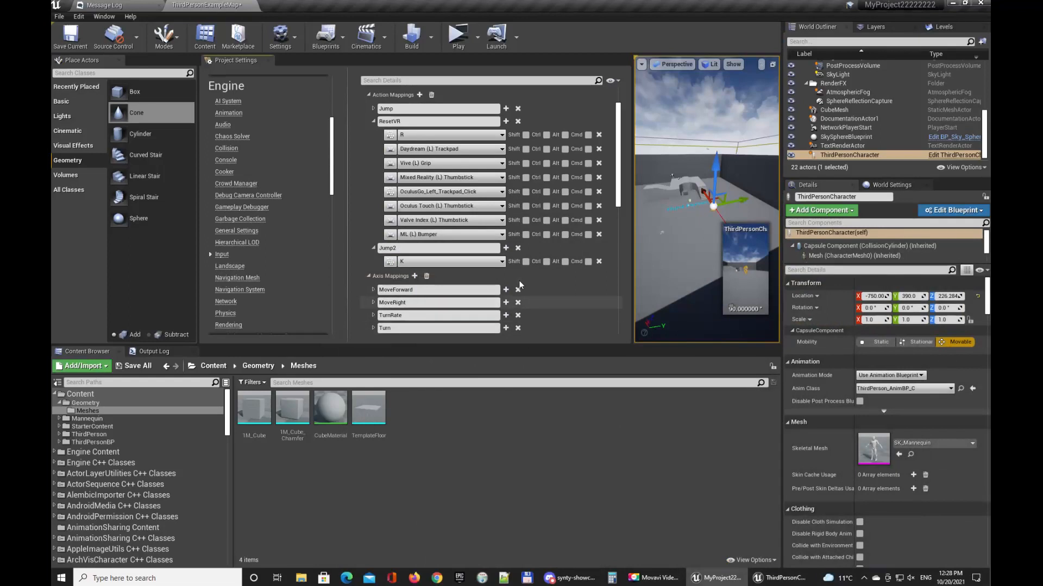
pyautogui.click(368, 94)
pyautogui.click(369, 109)
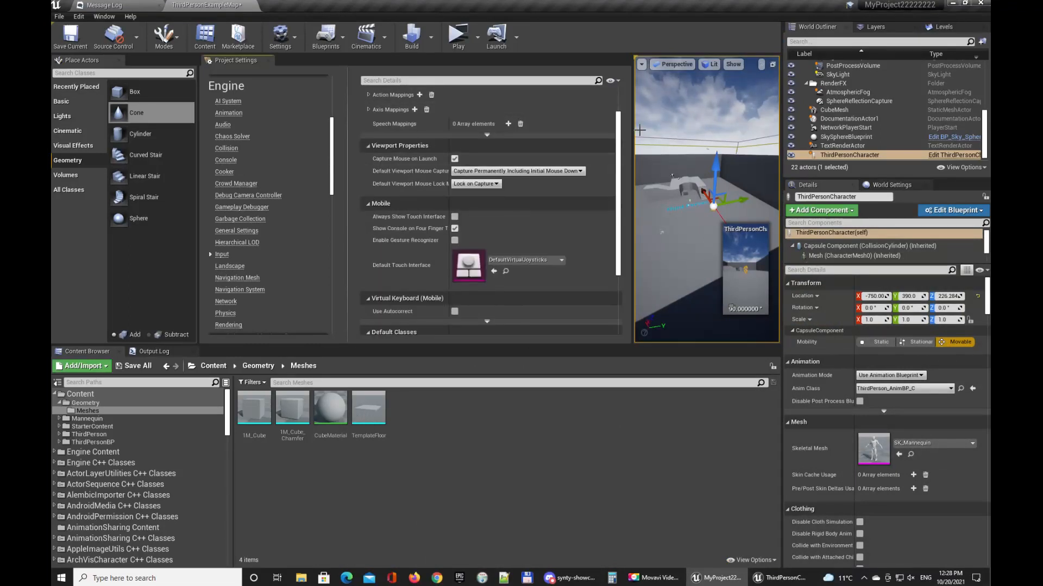
pyautogui.moveTo(634, 132); pyautogui.dragTo(209, 159)
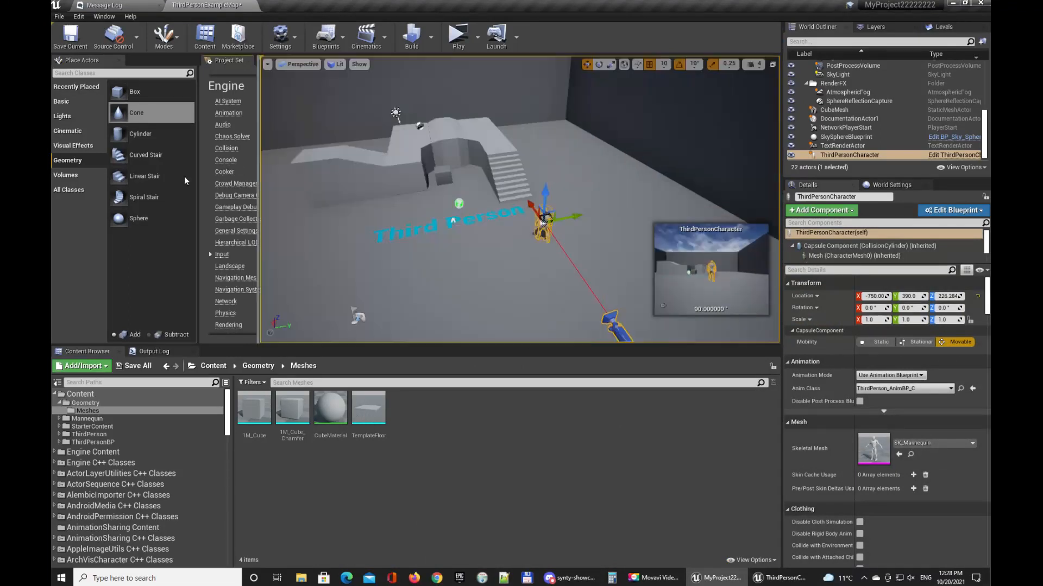
pyautogui.click(460, 37)
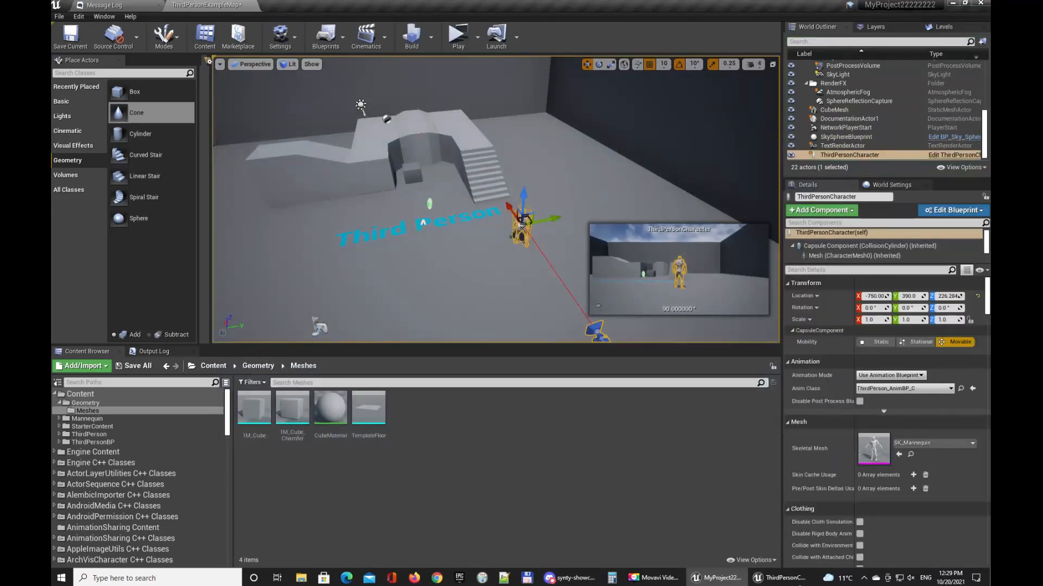
# Step: Return to the character's Event Graph and examine the InputTouch event in the Touch input group
pyautogui.click(782, 578)
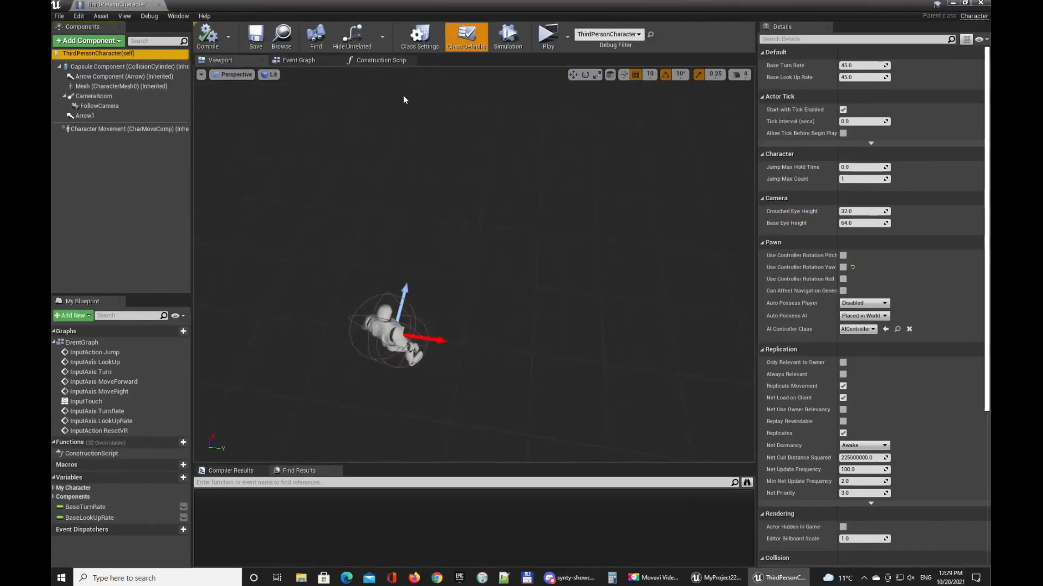
pyautogui.click(381, 60)
pyautogui.click(299, 61)
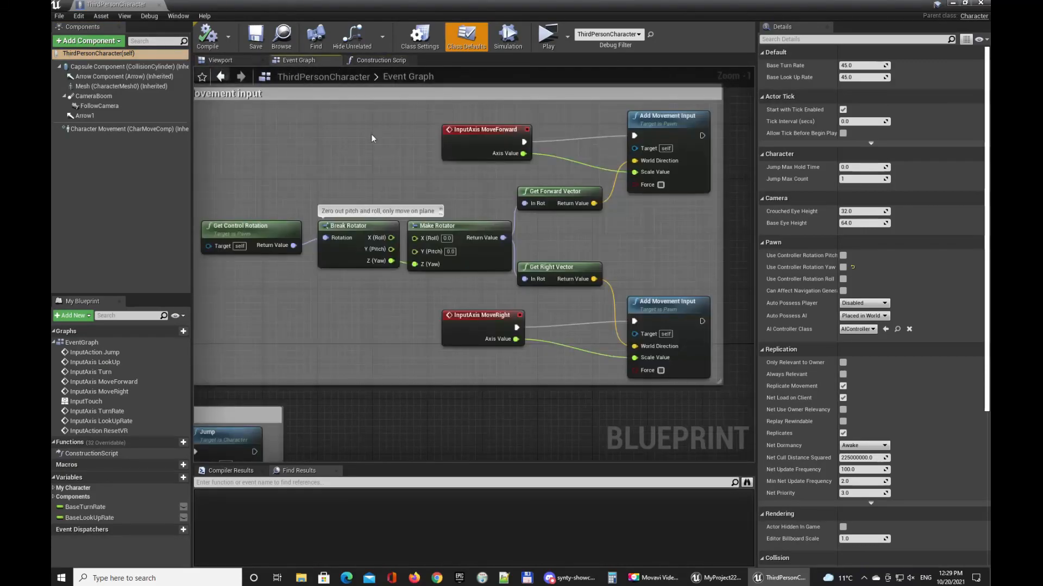
pyautogui.scroll(-2, 495, 267)
pyautogui.scroll(-2, 495, 267)
pyautogui.moveTo(449, 274); pyautogui.dragTo(513, 258, button='right')
pyautogui.scroll(5, 348, 397)
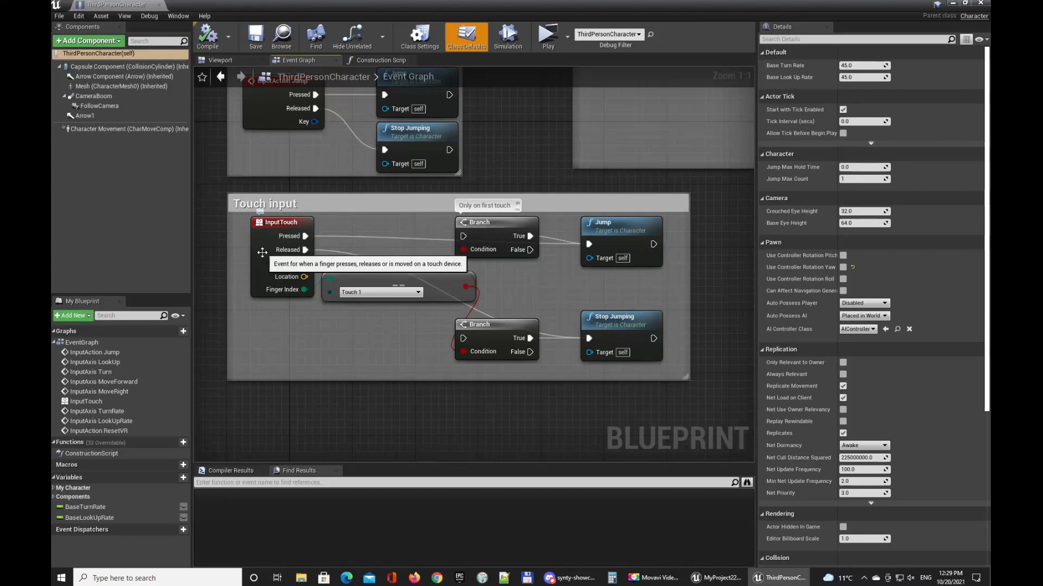
# Step: Review the action and axis mapping names in the project's input settings, with the ResetVR and Jump2 entries collapsed
pyautogui.click(953, 3)
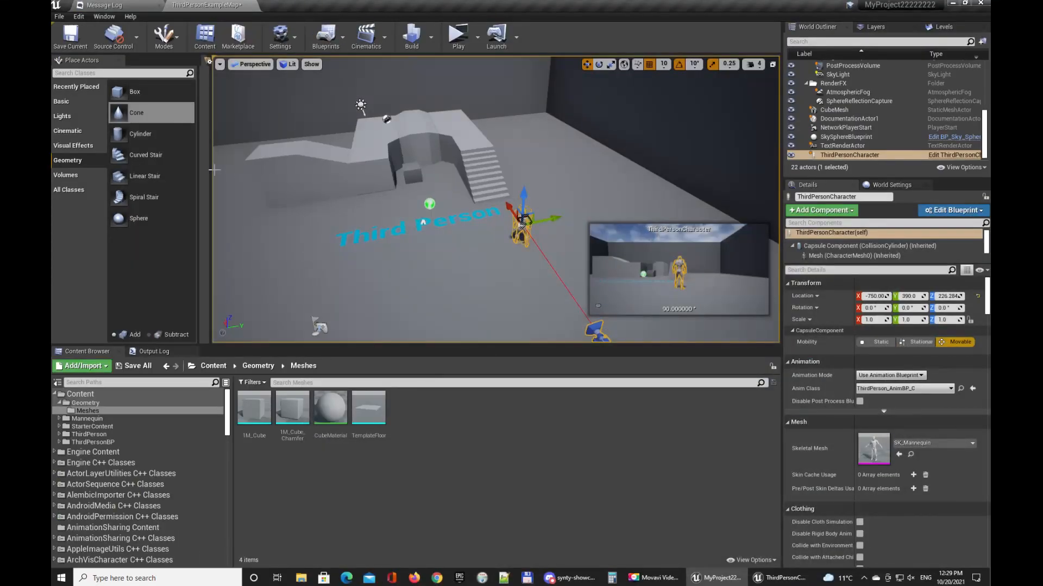
pyautogui.moveTo(214, 170); pyautogui.dragTo(660, 192)
pyautogui.scroll(2, 407, 194)
pyautogui.click(369, 172)
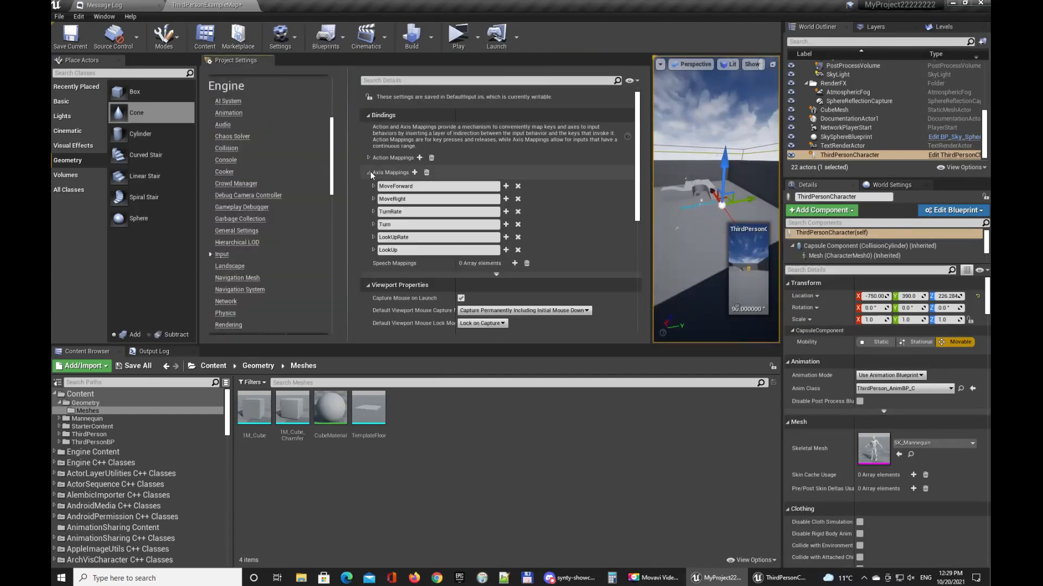
pyautogui.click(368, 158)
pyautogui.click(373, 184)
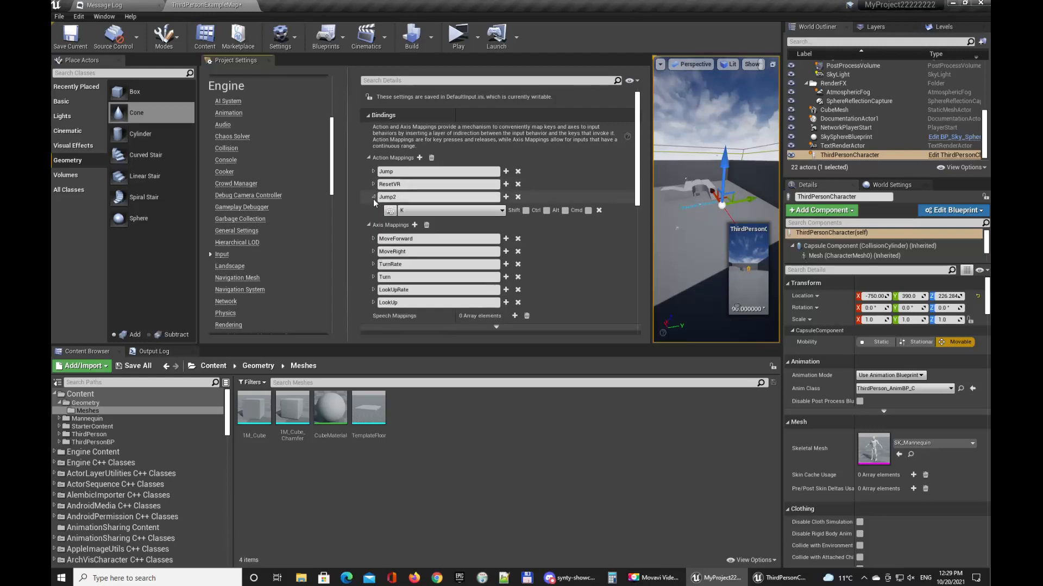
pyautogui.click(373, 198)
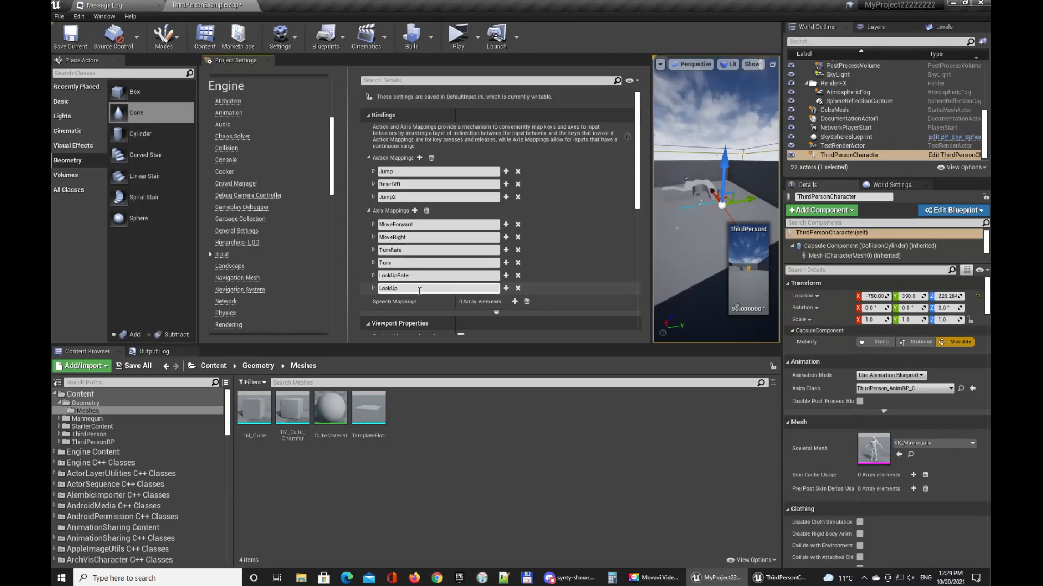
# Step: Add a keyboard event for the F key below the Touch input group in the character's Event Graph
pyautogui.click(779, 577)
pyautogui.moveTo(289, 368); pyautogui.dragTo(361, 351, button='right')
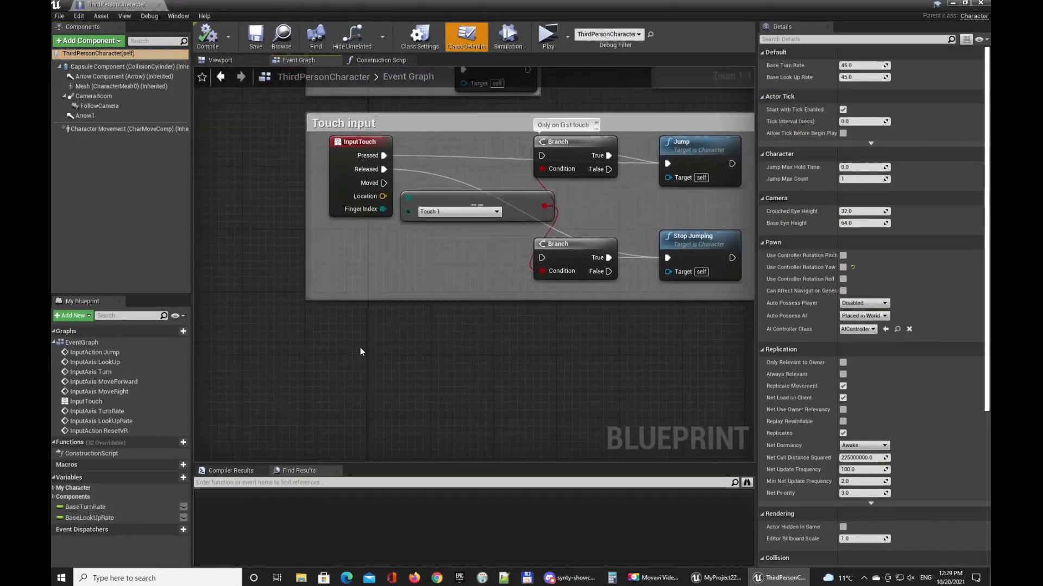
pyautogui.rightClick(321, 334)
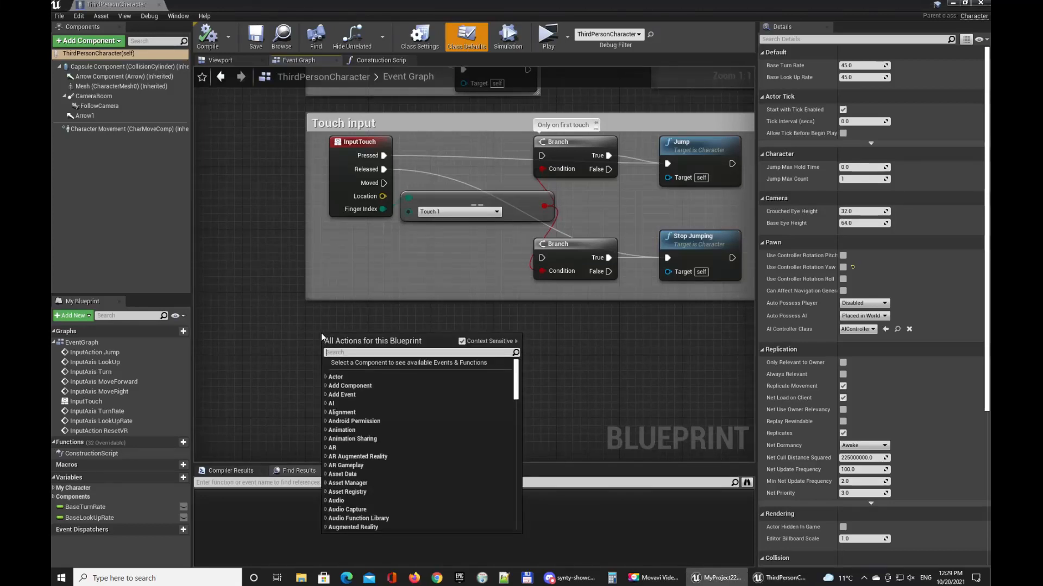
pyautogui.write('key')
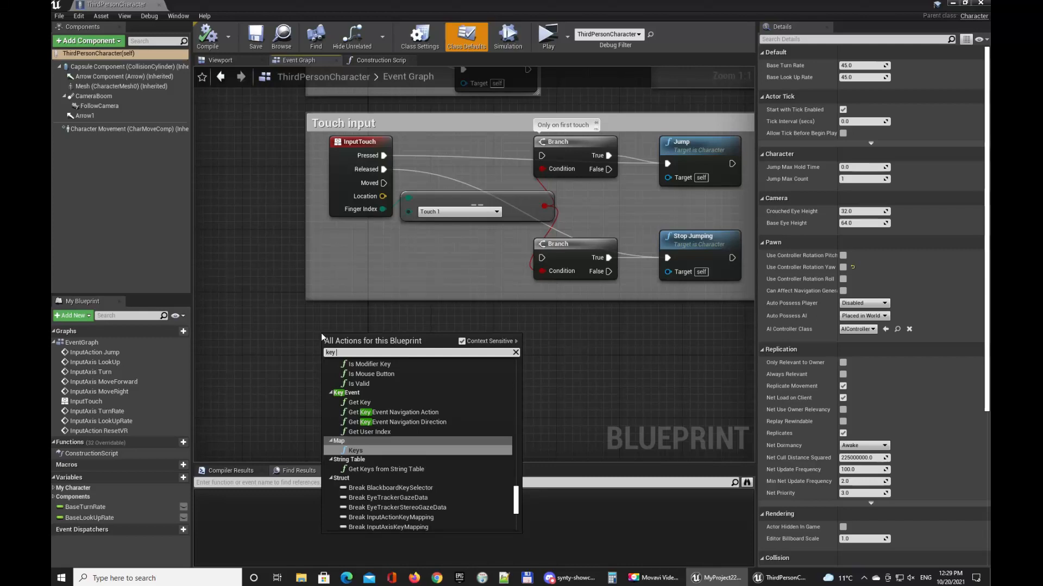
pyautogui.write(' F')
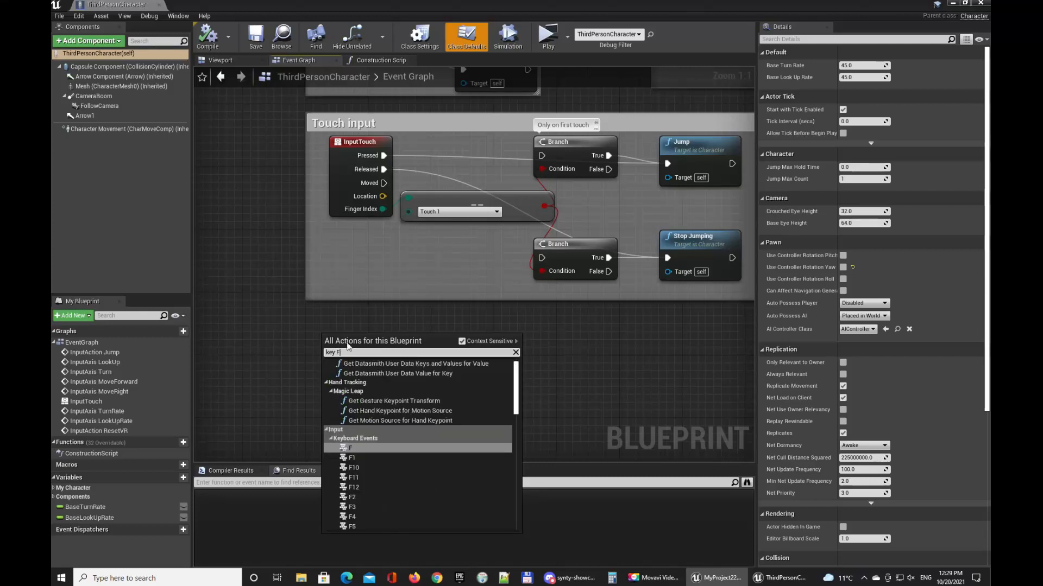
pyautogui.click(353, 449)
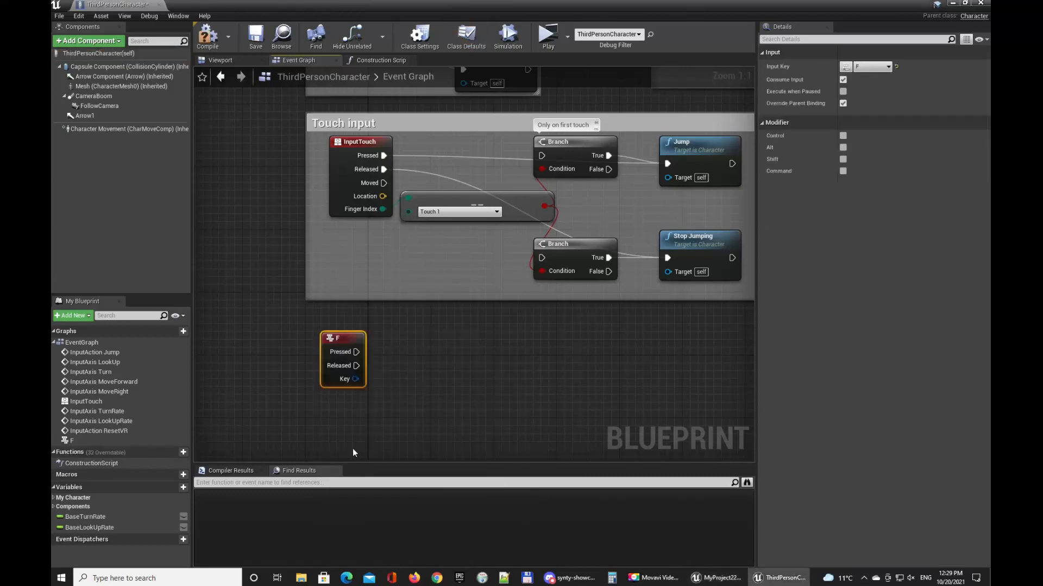
pyautogui.click(412, 363)
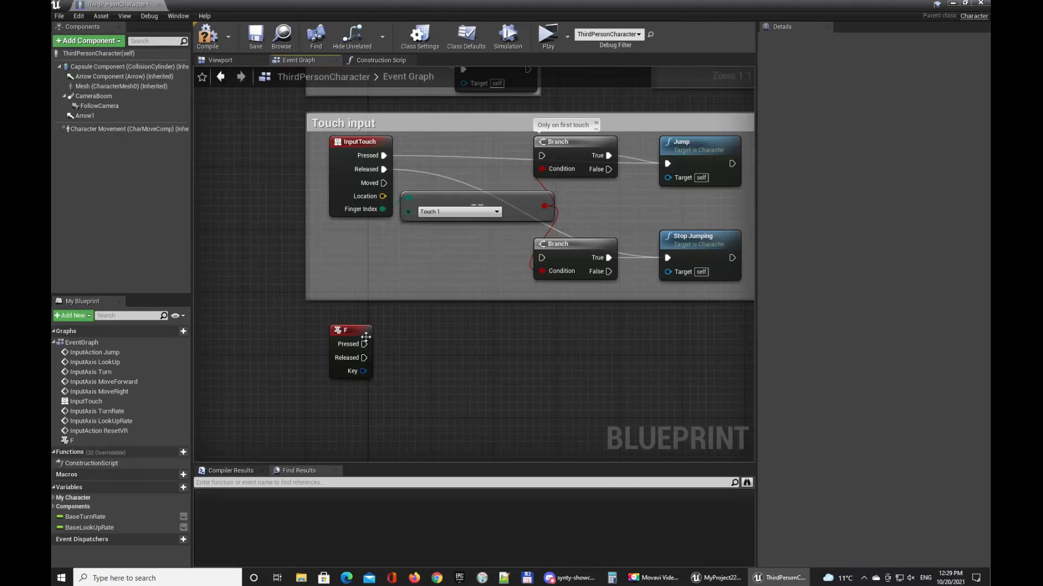
# Step: Connect the F event's Pressed output to a new Print String node and place that node close beside the event
pyautogui.click(364, 341)
pyautogui.click(409, 345)
pyautogui.moveTo(365, 345); pyautogui.dragTo(471, 335)
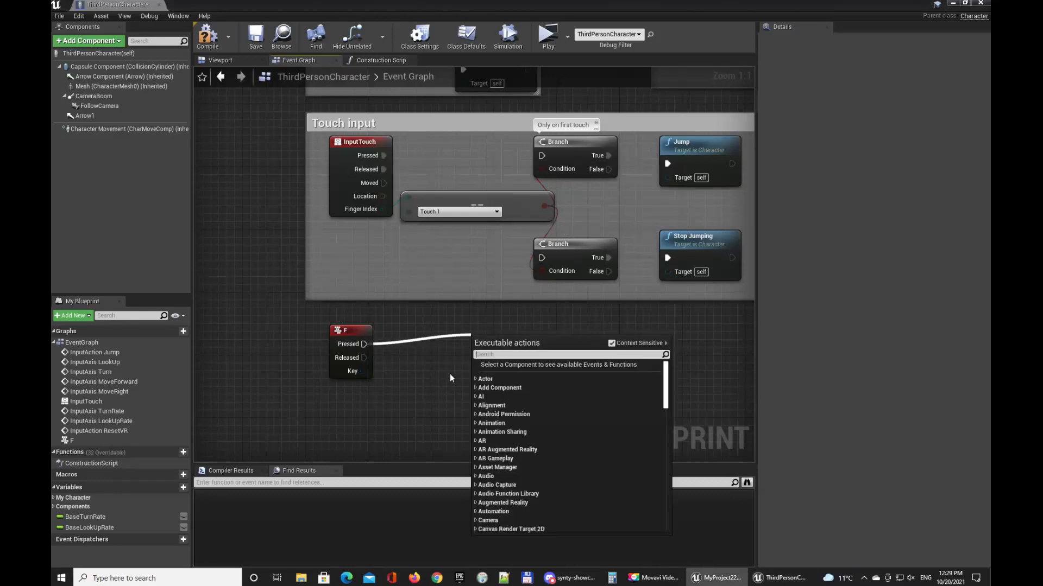
pyautogui.write('print')
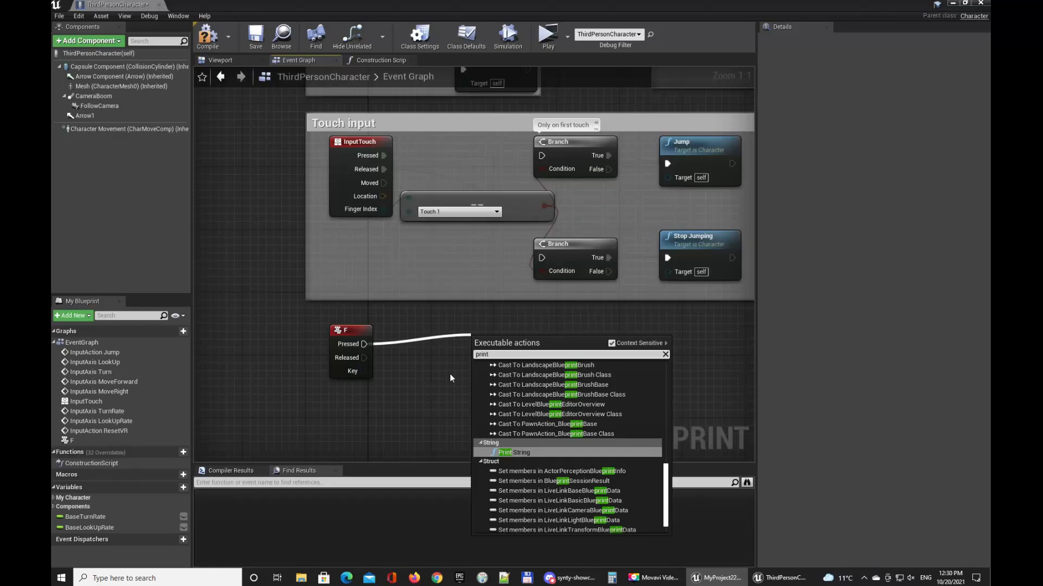
pyautogui.press('Return')
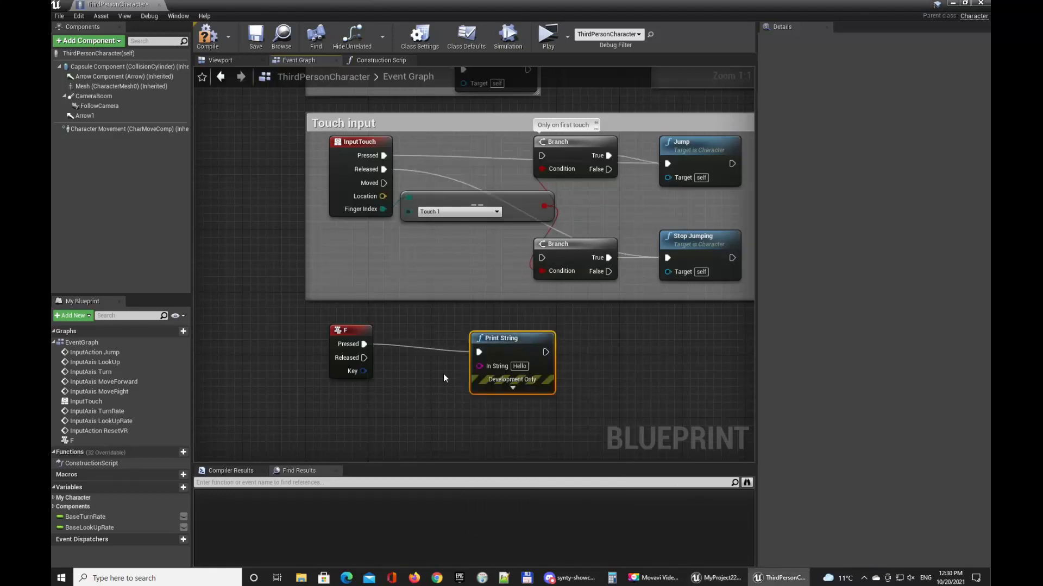
pyautogui.moveTo(496, 343); pyautogui.dragTo(427, 328)
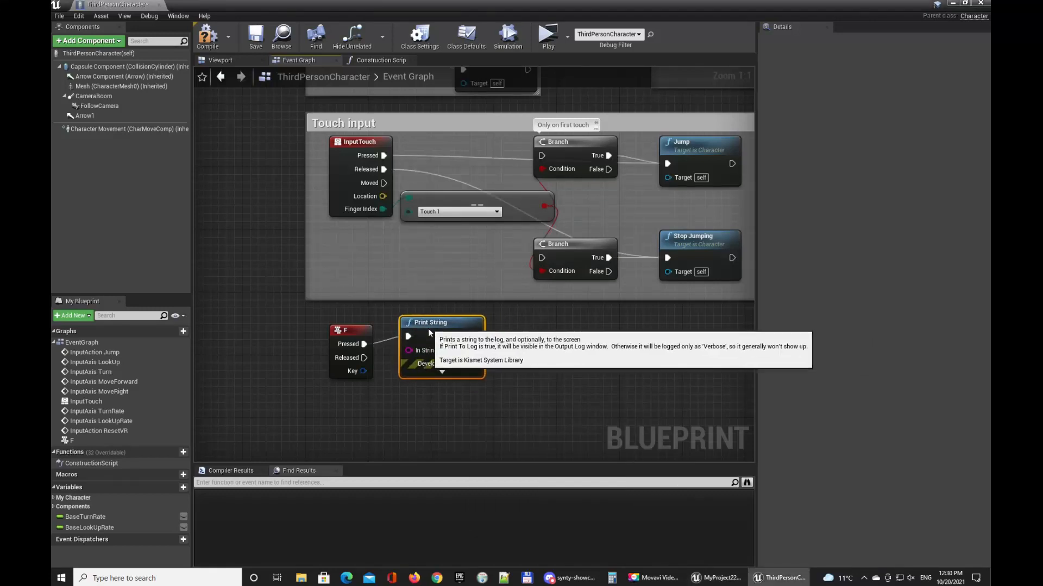
# Step: Expand the Print String node's advanced options and change its text colour to a pinkish red
pyautogui.click(440, 372)
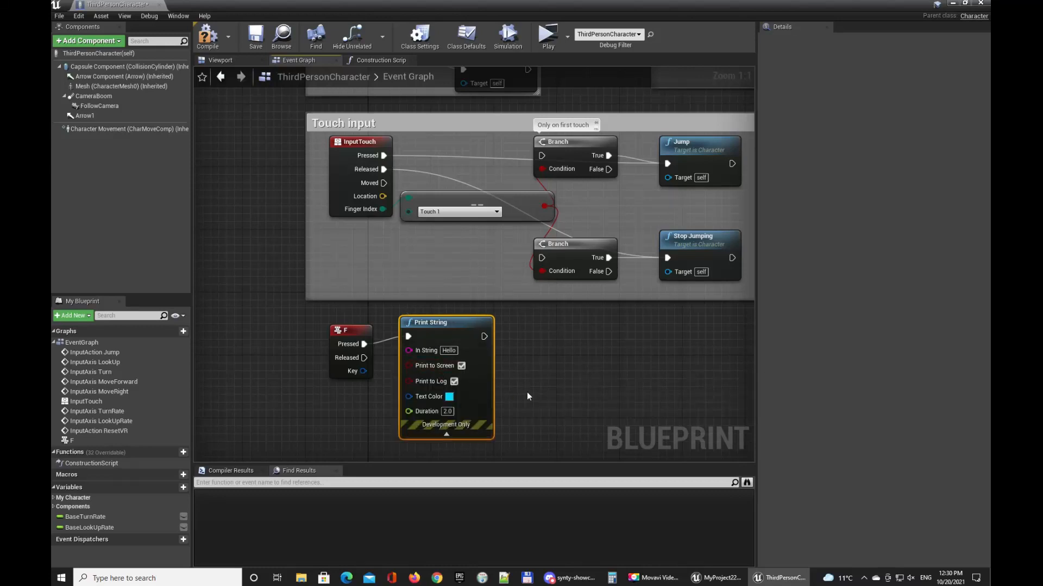
pyautogui.click(449, 400)
pyautogui.moveTo(559, 311); pyautogui.dragTo(664, 311)
pyautogui.click(652, 385)
pyautogui.moveTo(659, 384); pyautogui.dragTo(660, 394)
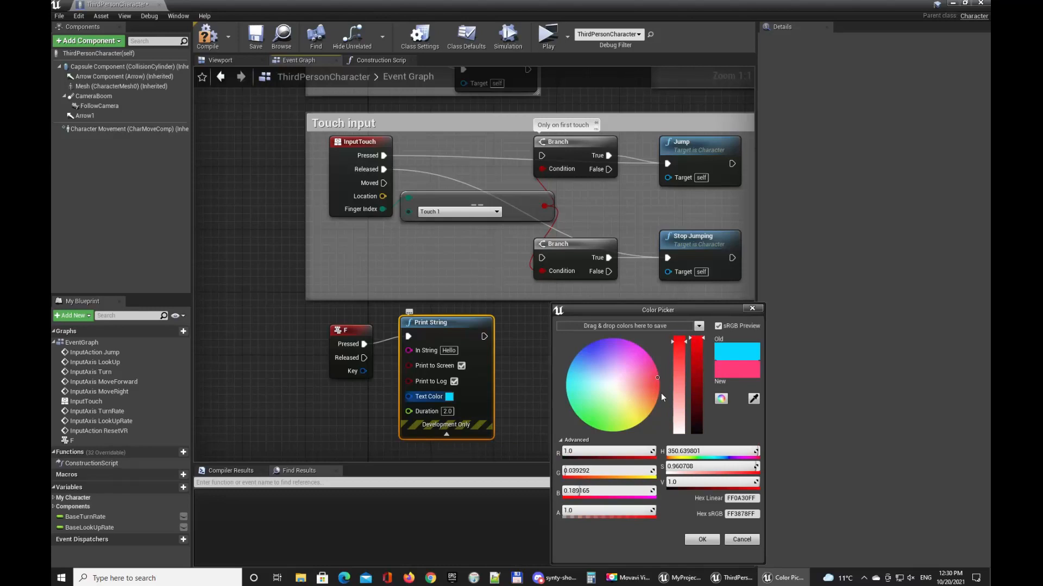
pyautogui.click(702, 540)
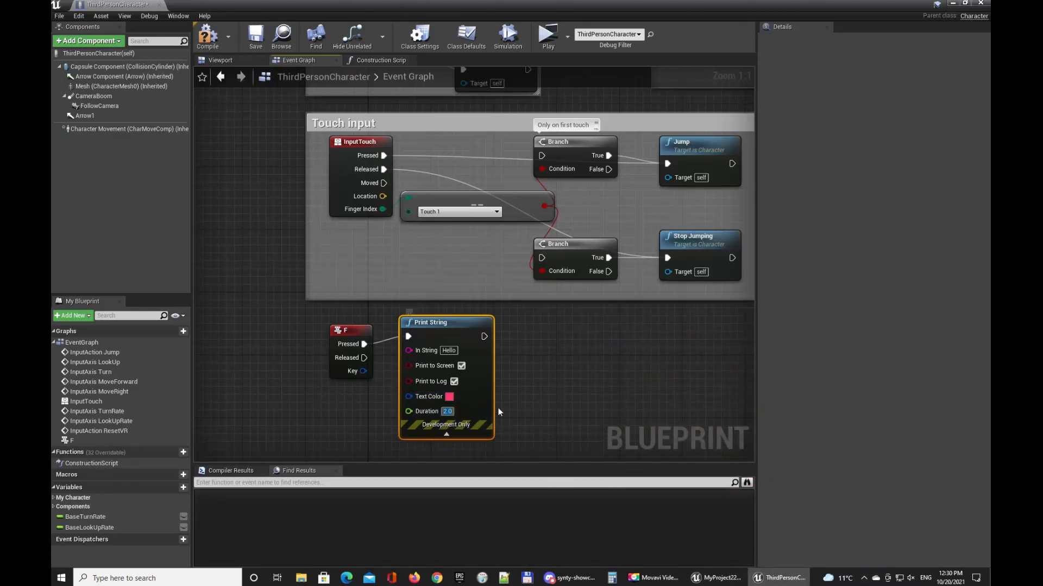
# Step: Set the Print String duration to 10 seconds and save the character blueprint
pyautogui.write('5')
pyautogui.press('Return')
pyautogui.press('BackSpace')
pyautogui.write('10')
pyautogui.press('Return')
pyautogui.click(59, 15)
pyautogui.click(78, 70)
pyautogui.click(547, 353)
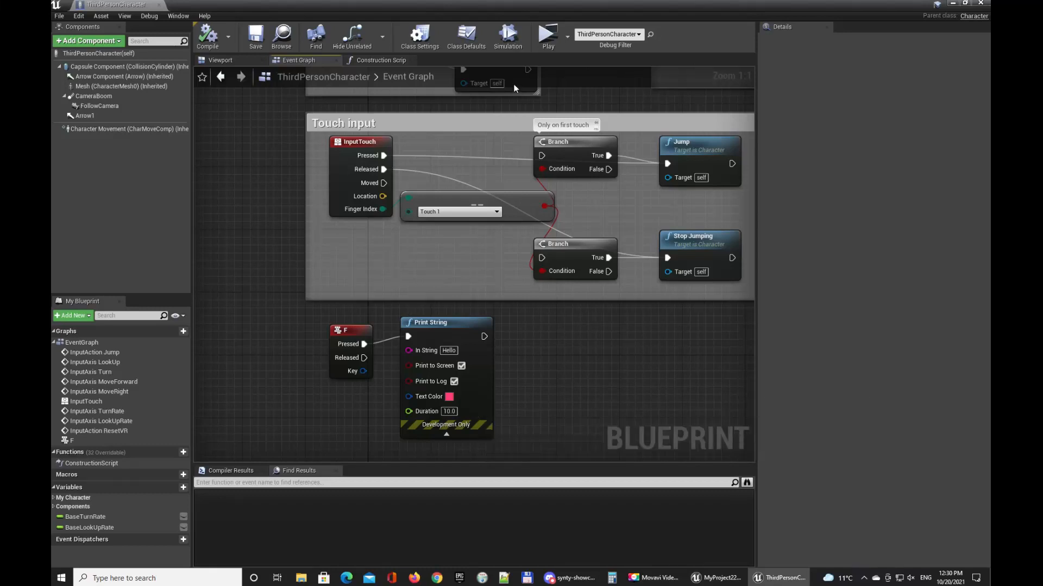
# Step: Play the level in a preview window, trigger the F event repeatedly to test the printed string, and stop the preview
pyautogui.click(547, 35)
pyautogui.click(520, 225)
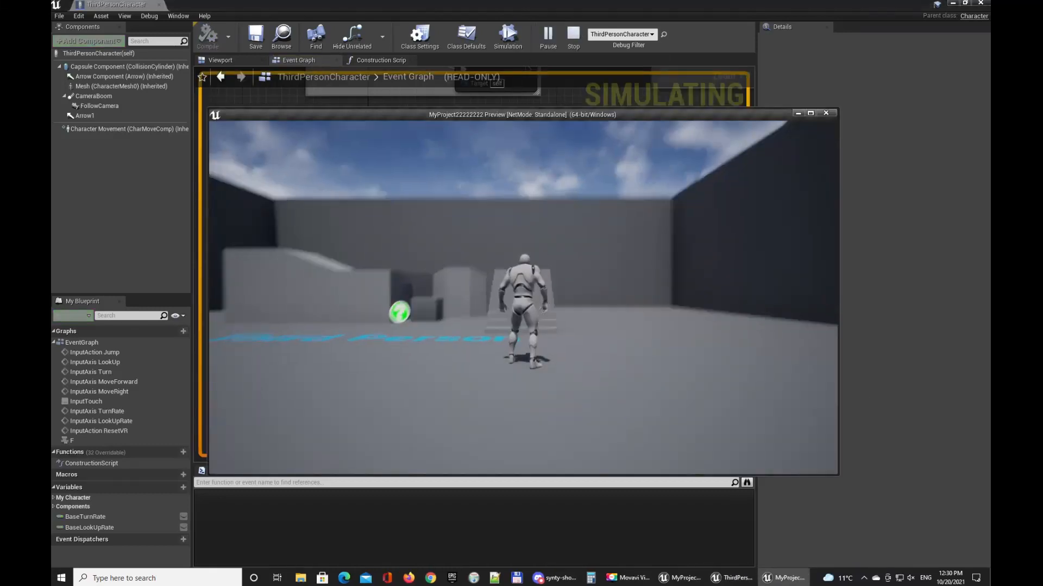
pyautogui.press('f')
pyautogui.press('f')
pyautogui.press('f')
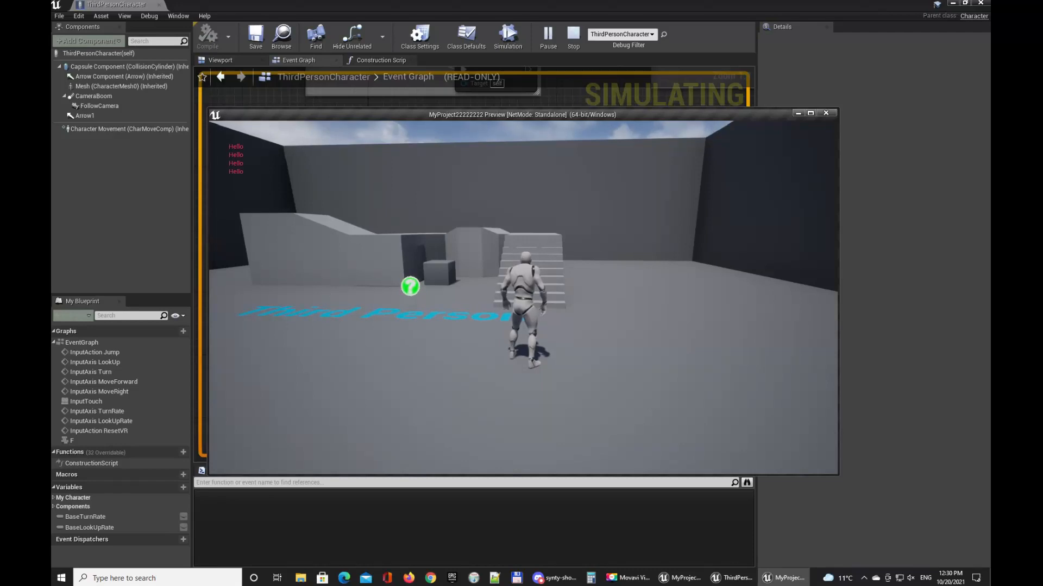
pyautogui.press('f')
pyautogui.press('f')
pyautogui.press('f')
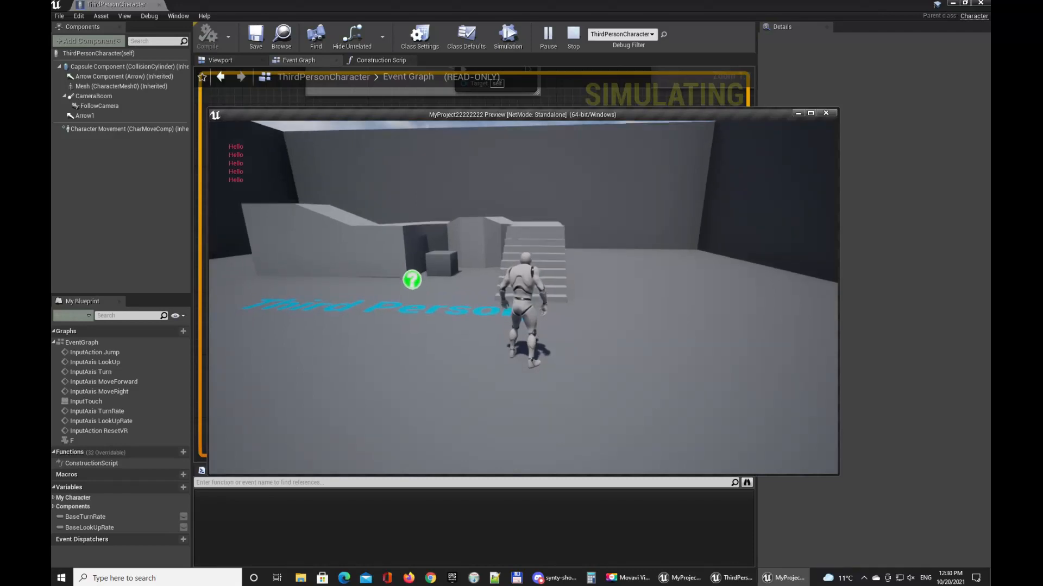
pyautogui.press('f')
pyautogui.press('f')
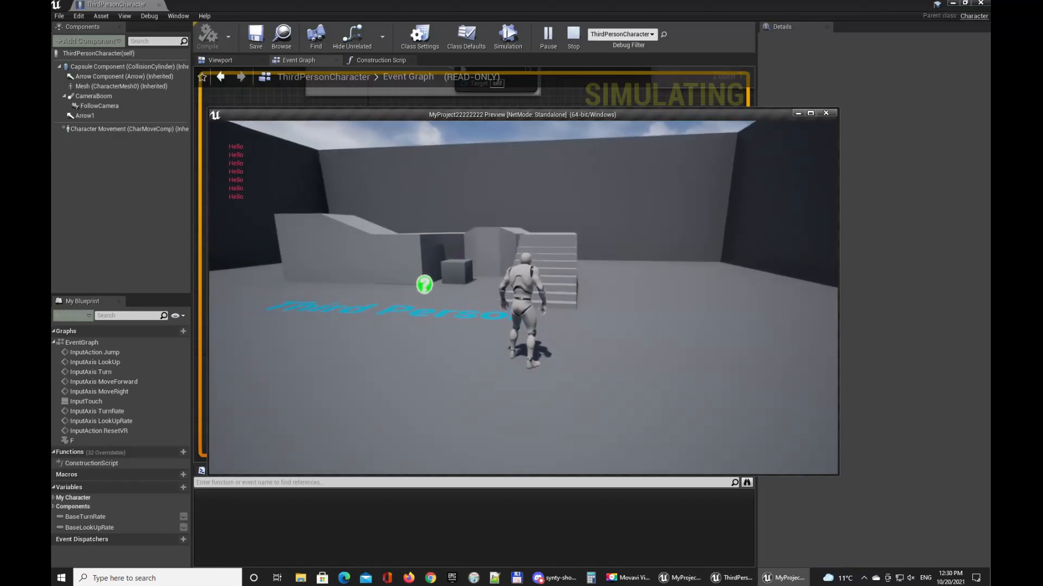
pyautogui.press('f')
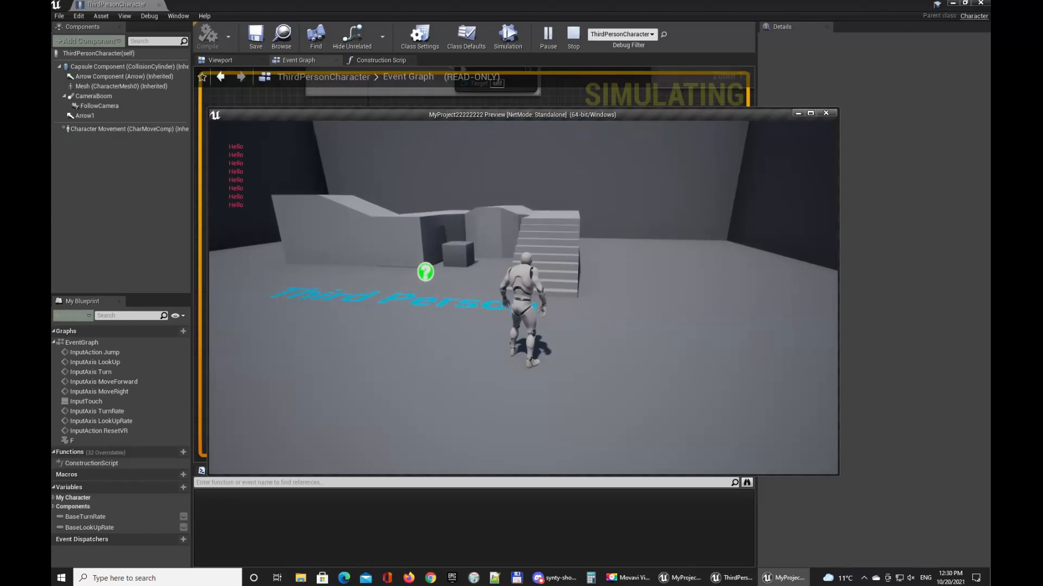
pyautogui.press('f')
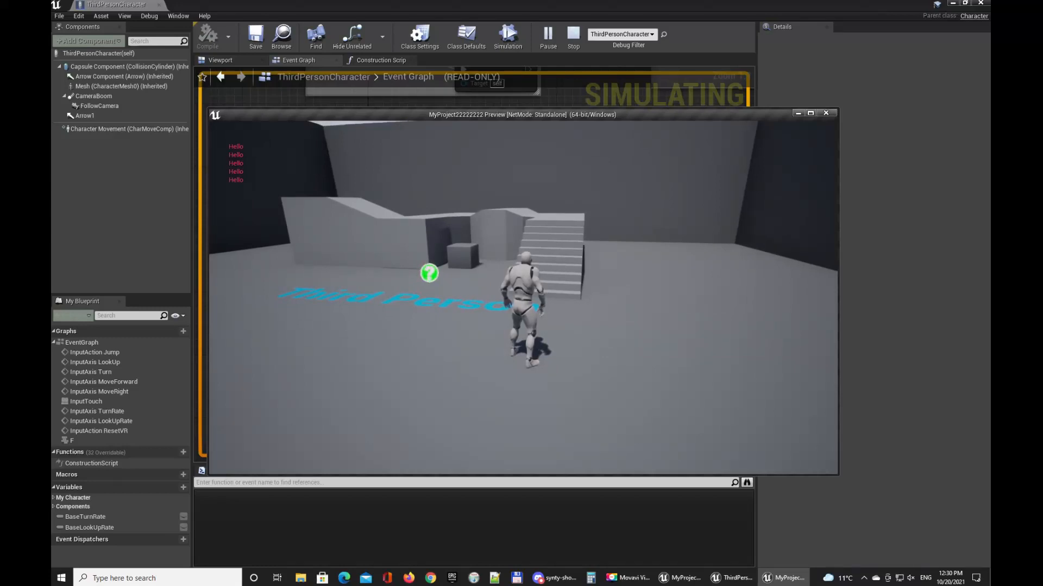
pyautogui.press('Escape')
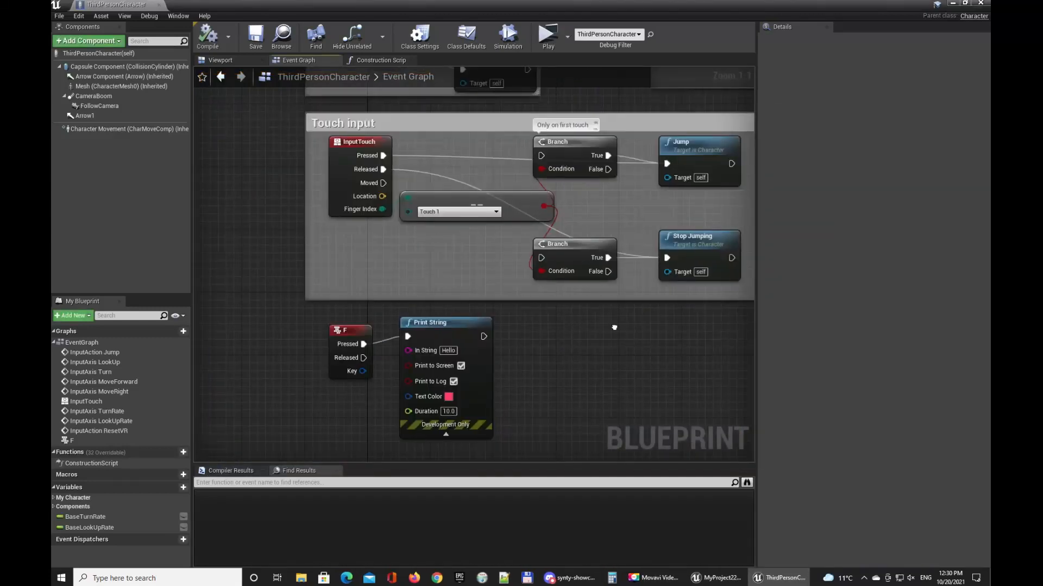
# Step: Return to the level editor, enlarge the viewport over the project settings, and look through the ThirdPersonCharacter instance's details
pyautogui.moveTo(565, 309); pyautogui.dragTo(552, 323, button='right')
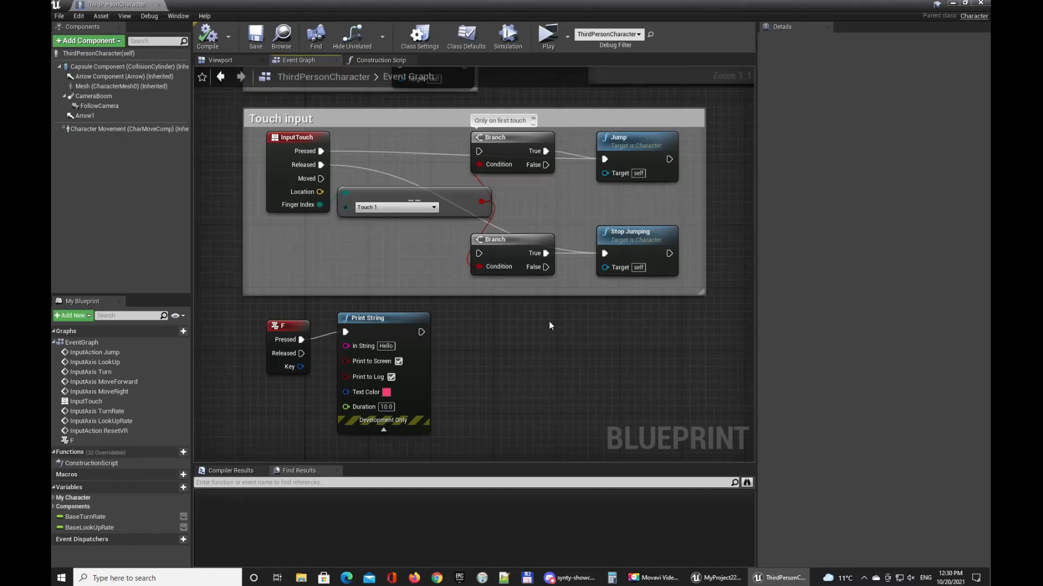
pyautogui.moveTo(258, 330); pyautogui.dragTo(432, 377)
pyautogui.click(490, 386)
pyautogui.click(951, 6)
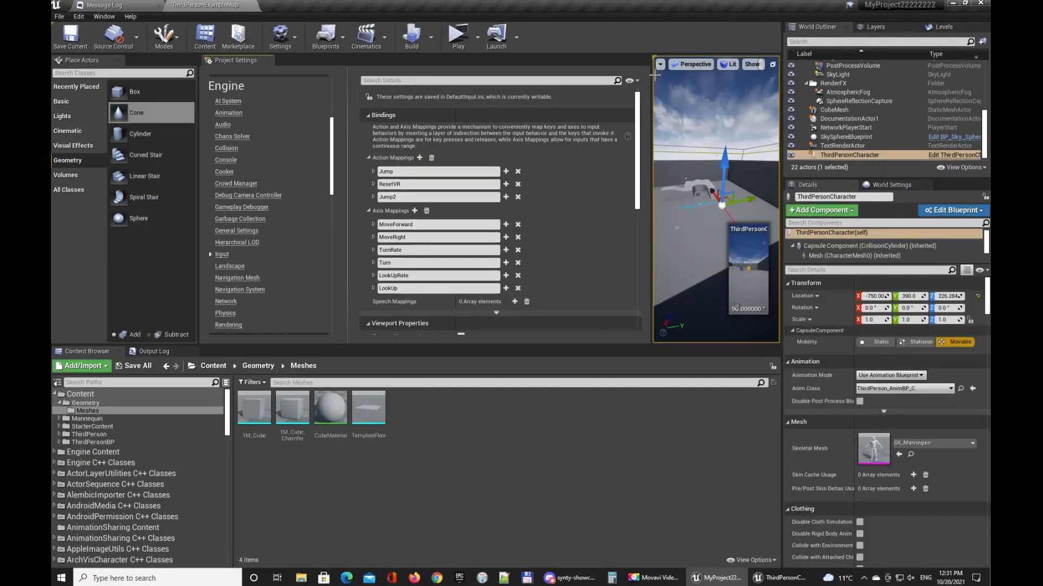
pyautogui.moveTo(650, 80); pyautogui.dragTo(210, 79)
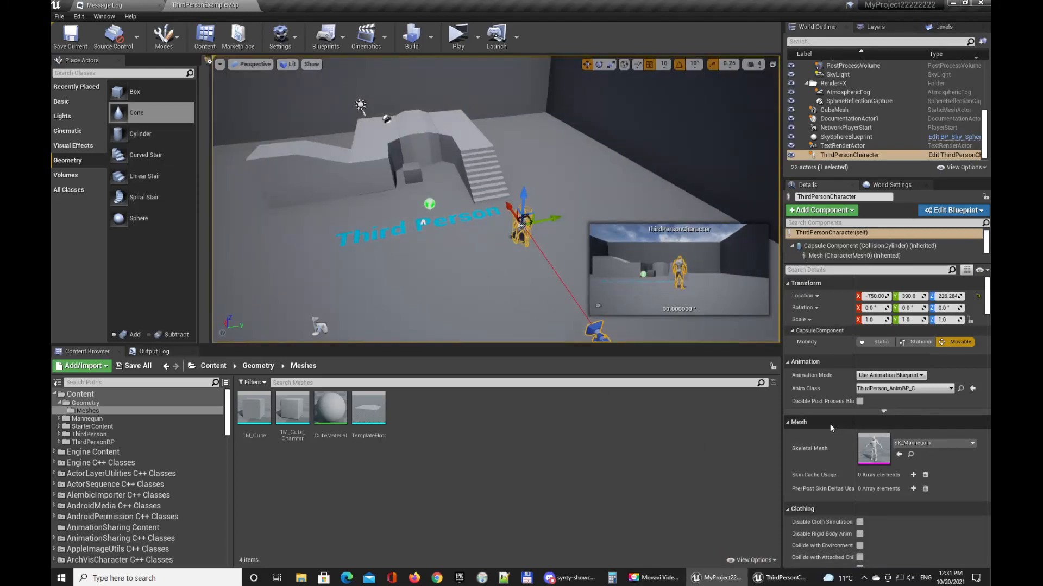
pyautogui.scroll(-3, 839, 418)
pyautogui.scroll(-5, 843, 412)
# Step: Add a new variable to the ThirdPersonCharacter blueprint and name it abc123
pyautogui.click(778, 577)
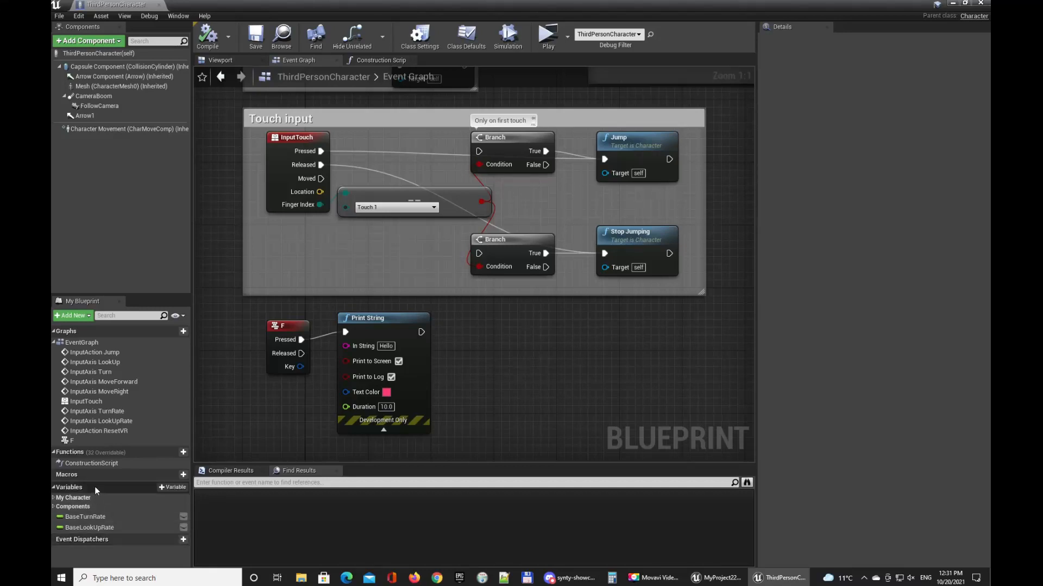
pyautogui.click(171, 487)
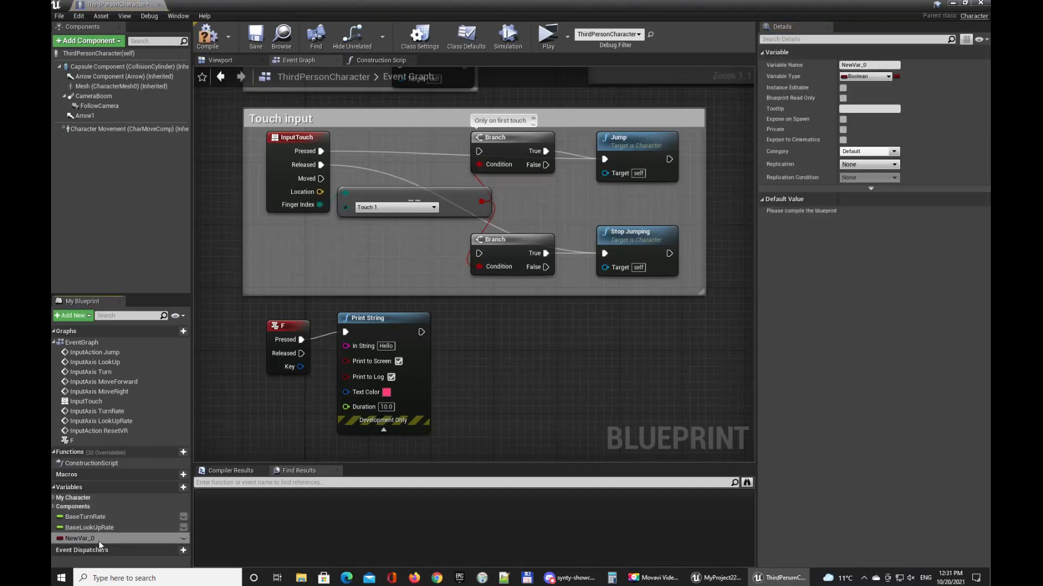
pyautogui.click(106, 518)
pyautogui.click(100, 538)
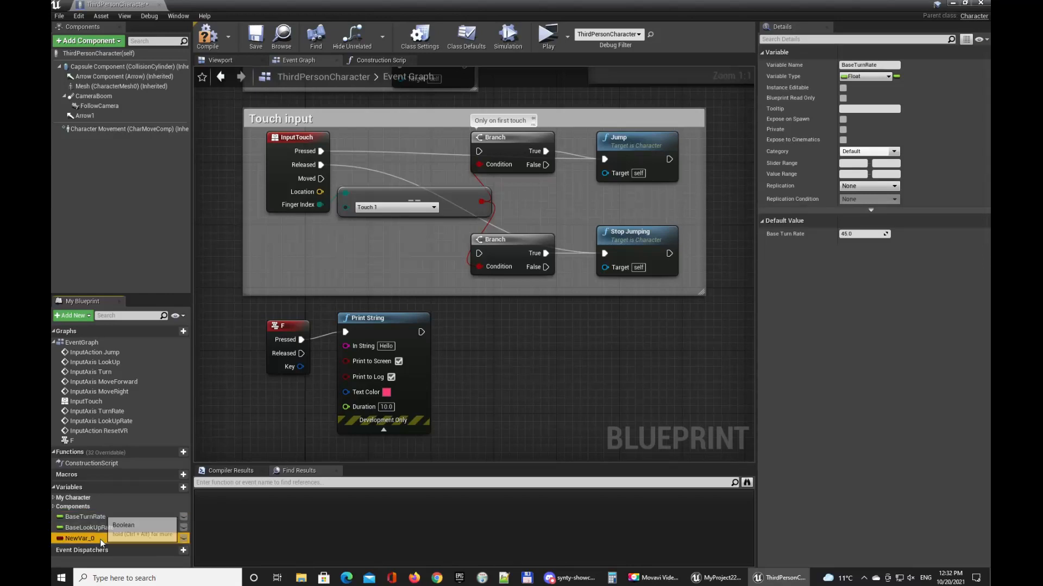
pyautogui.click(863, 64)
pyautogui.write('abc123')
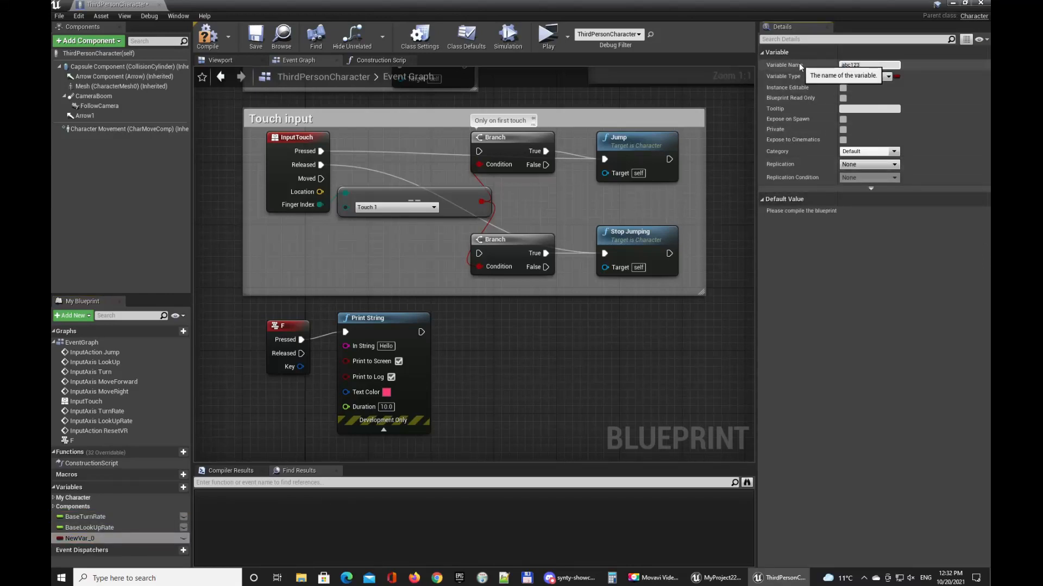
pyautogui.press('Return')
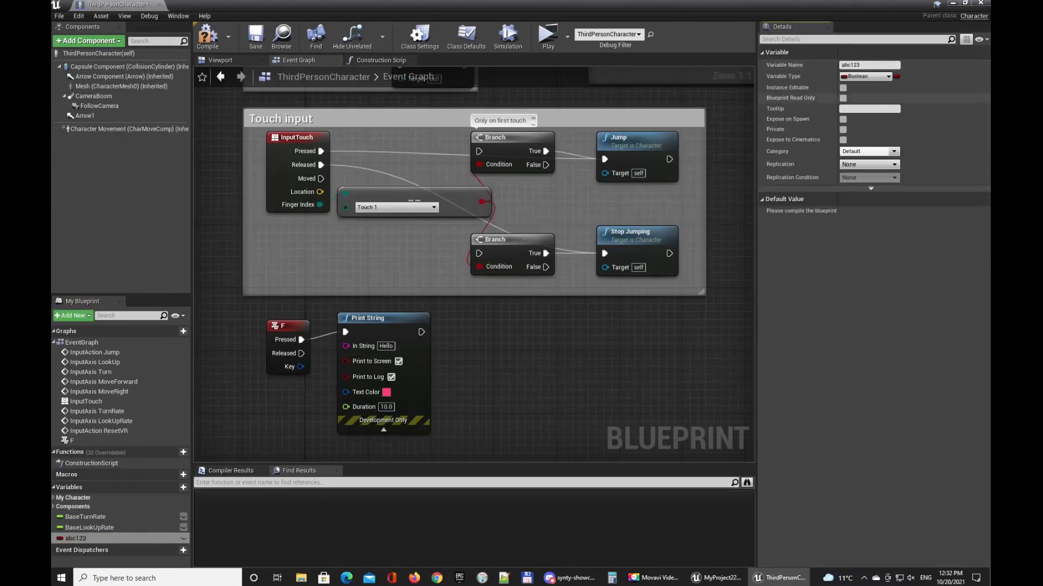
# Step: Review the available types for abc123, keep it as Boolean, and compile the blueprint
pyautogui.click(878, 77)
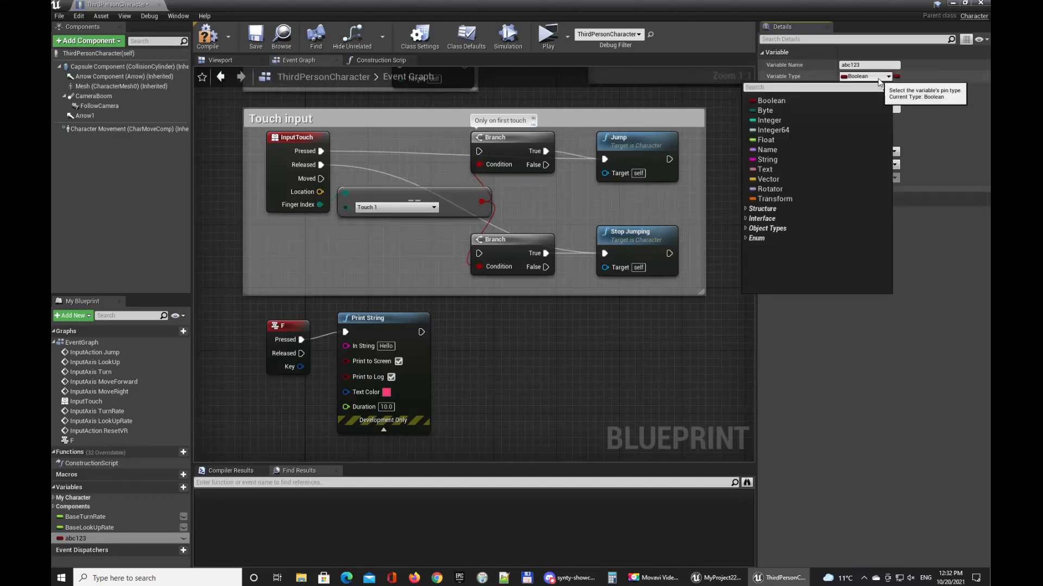
pyautogui.click(832, 99)
pyautogui.click(208, 36)
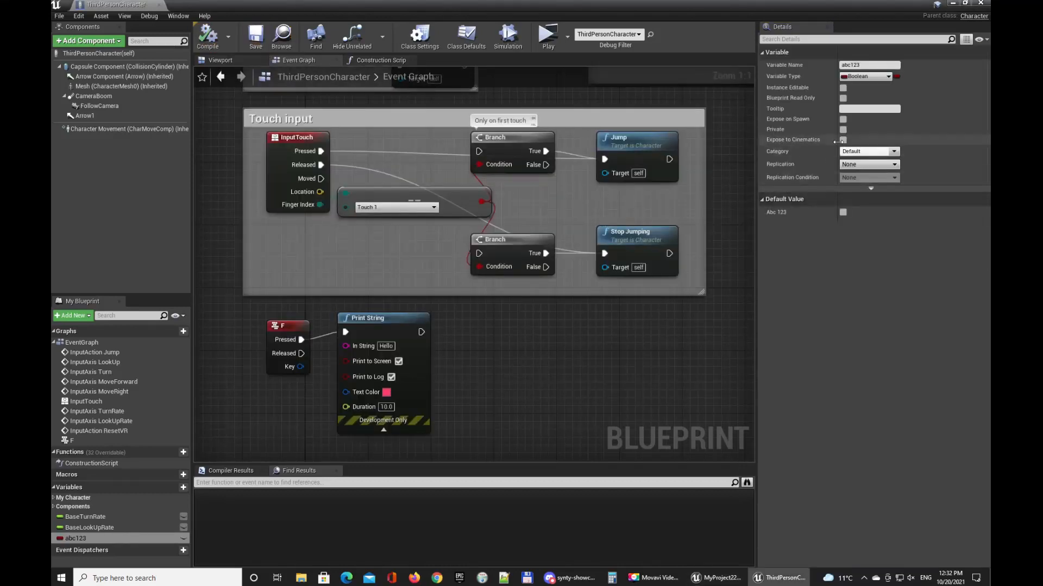
# Step: Make abc123 instance editable and exposed on spawn, and save and compile the blueprint
pyautogui.click(843, 88)
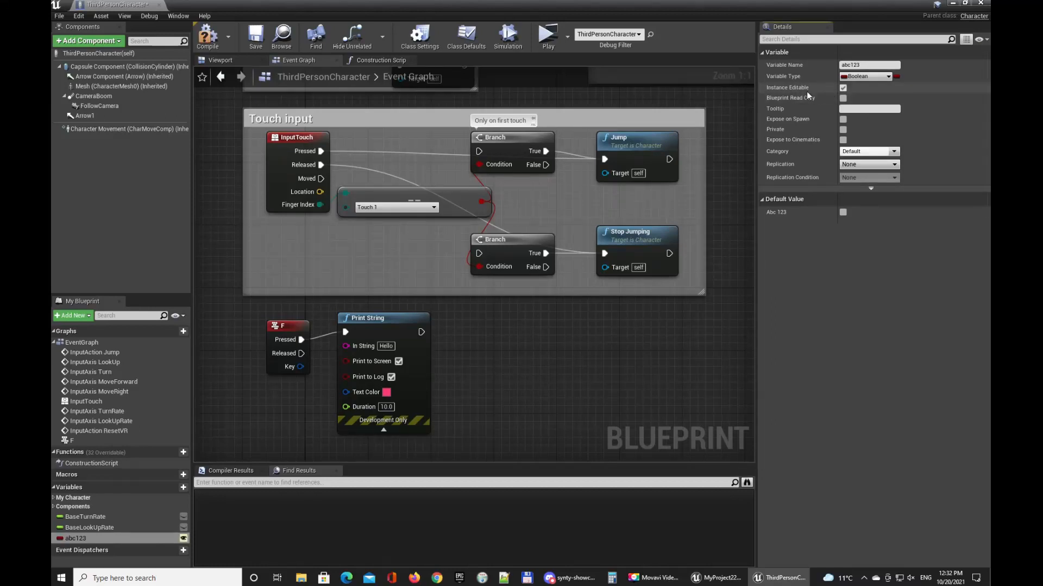
pyautogui.click(843, 119)
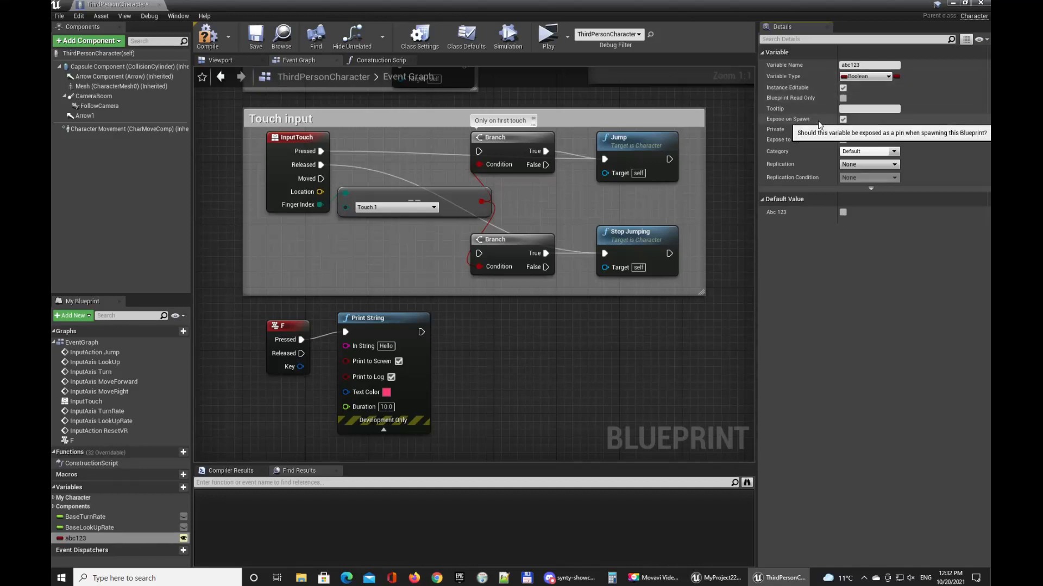
pyautogui.click(843, 120)
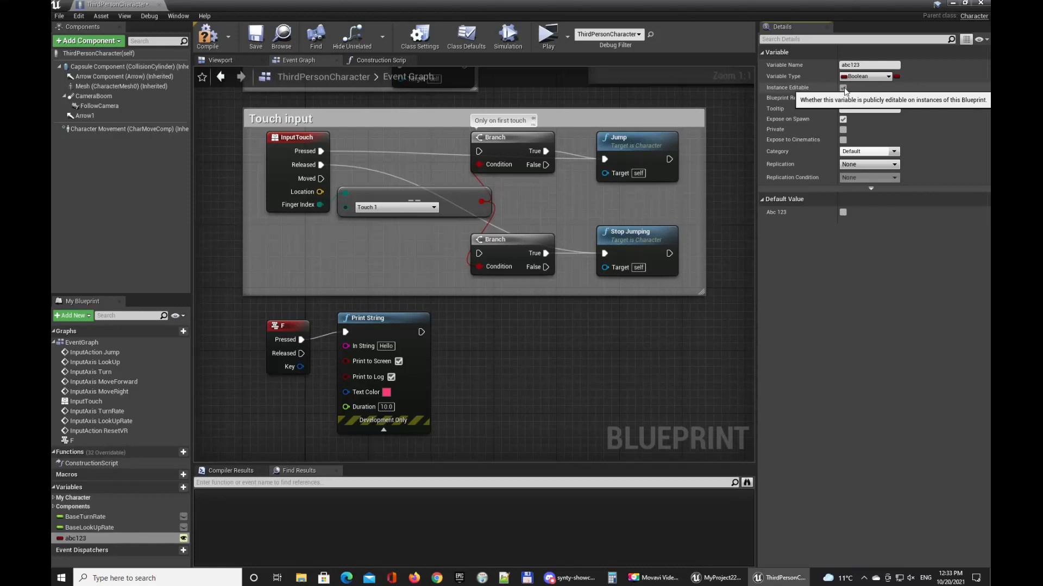
pyautogui.click(257, 43)
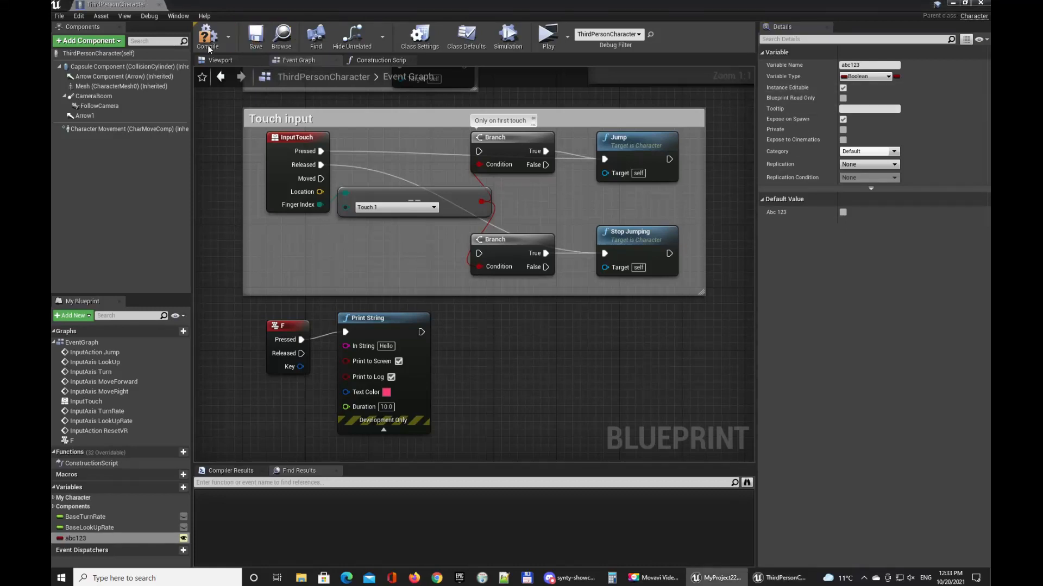
pyautogui.click(208, 44)
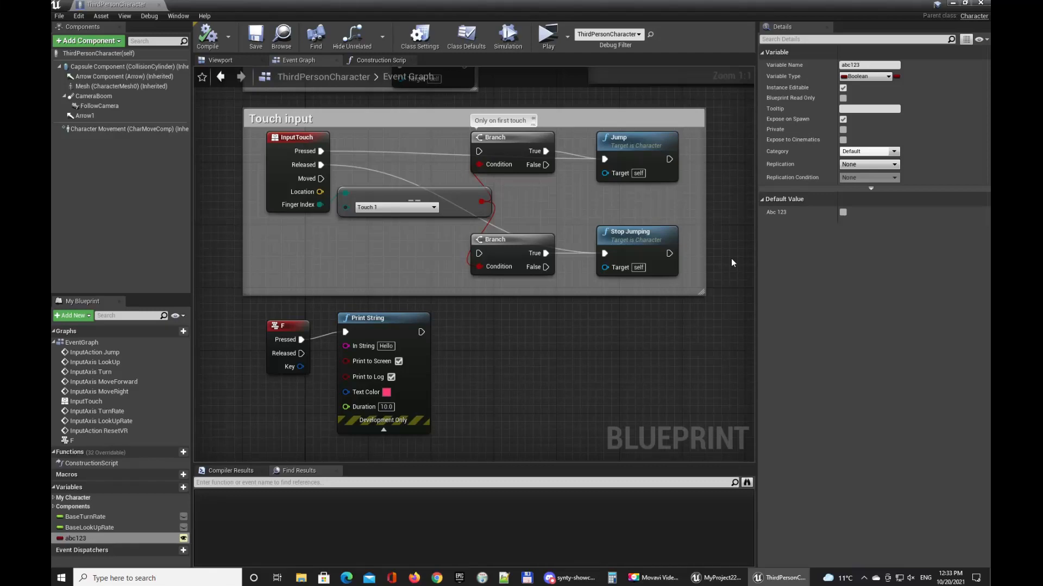
# Step: In the level editor, filter the ThirdPersonCharacter instance's details by "abc" and enable its Abc 123 option
pyautogui.click(952, 4)
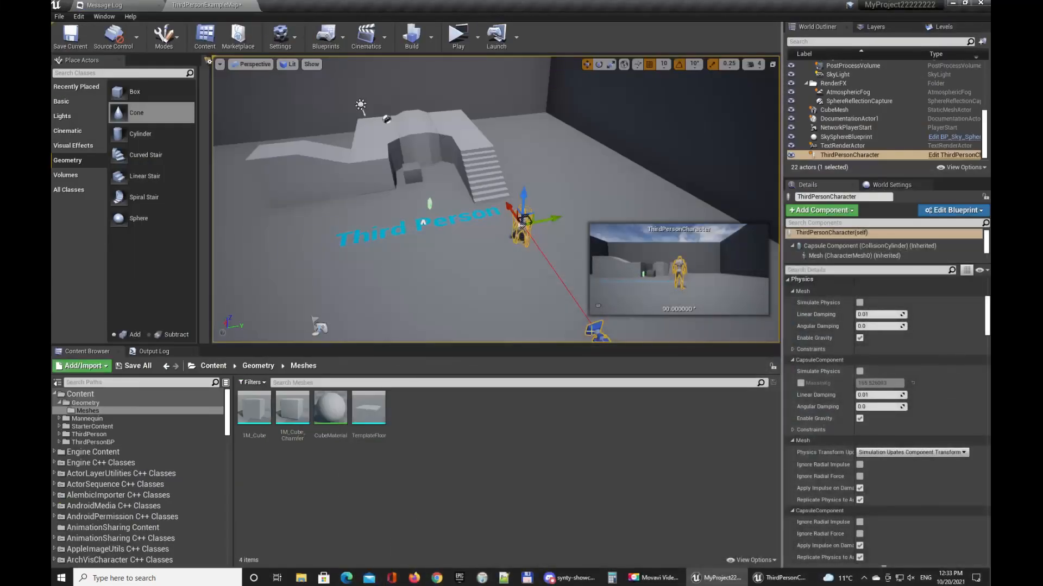
pyautogui.scroll(5, 832, 419)
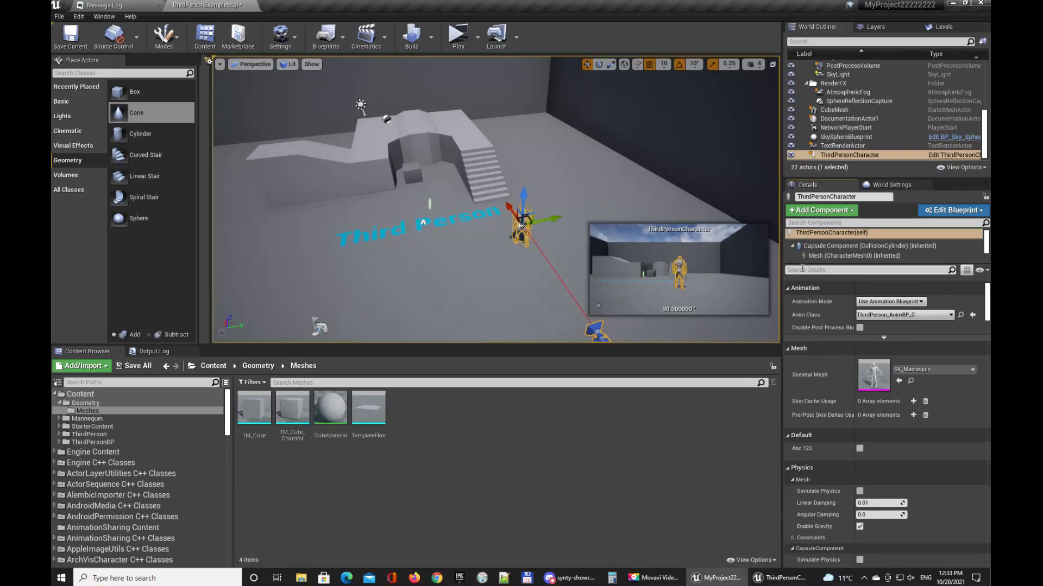
pyautogui.write('abc')
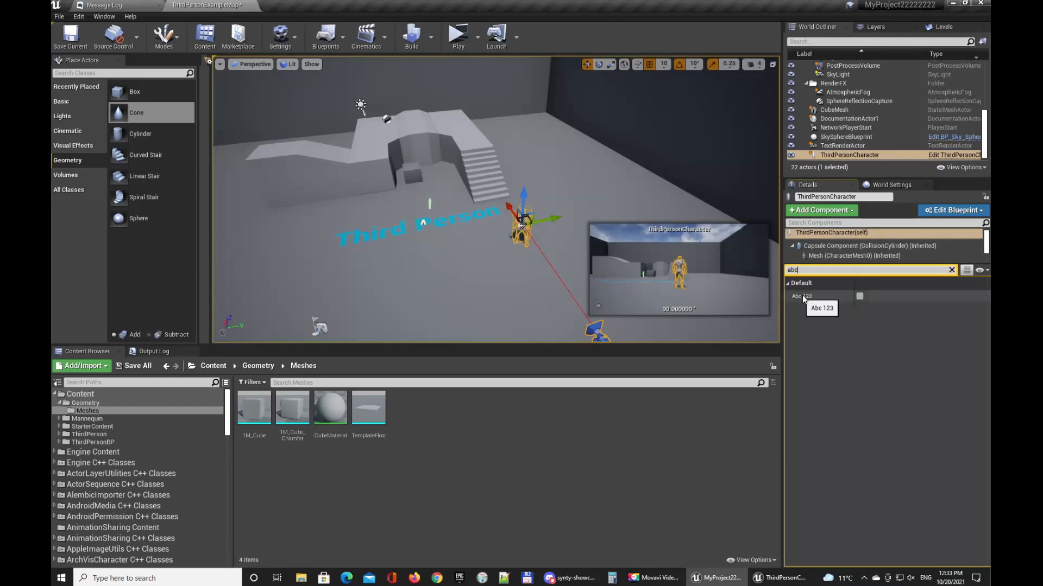
pyautogui.click(860, 296)
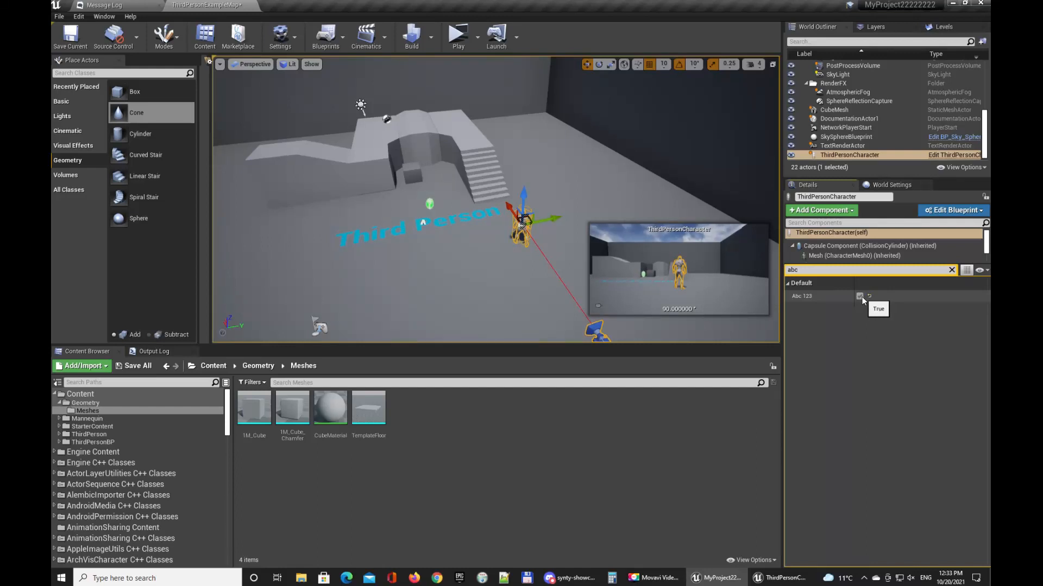
pyautogui.click(859, 296)
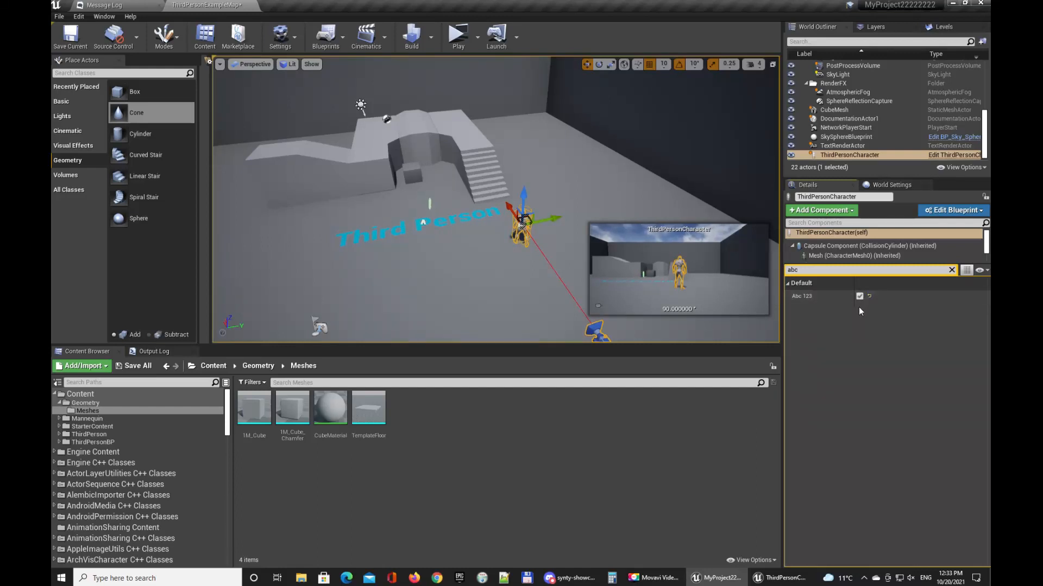
# Step: Save all modified content in the project and return to the character blueprint's Event Graph
pyautogui.click(133, 367)
pyautogui.moveTo(521, 261); pyautogui.dragTo(549, 212)
pyautogui.press('w')
pyautogui.moveTo(496, 217)
pyautogui.mouseDown(button='right')
pyautogui.moveTo(483, 244)
pyautogui.moveTo(475, 231)
pyautogui.moveTo(477, 245)
pyautogui.moveTo(489, 236)
pyautogui.mouseUp(button='right')
pyautogui.moveTo(484, 231); pyautogui.dragTo(520, 213)
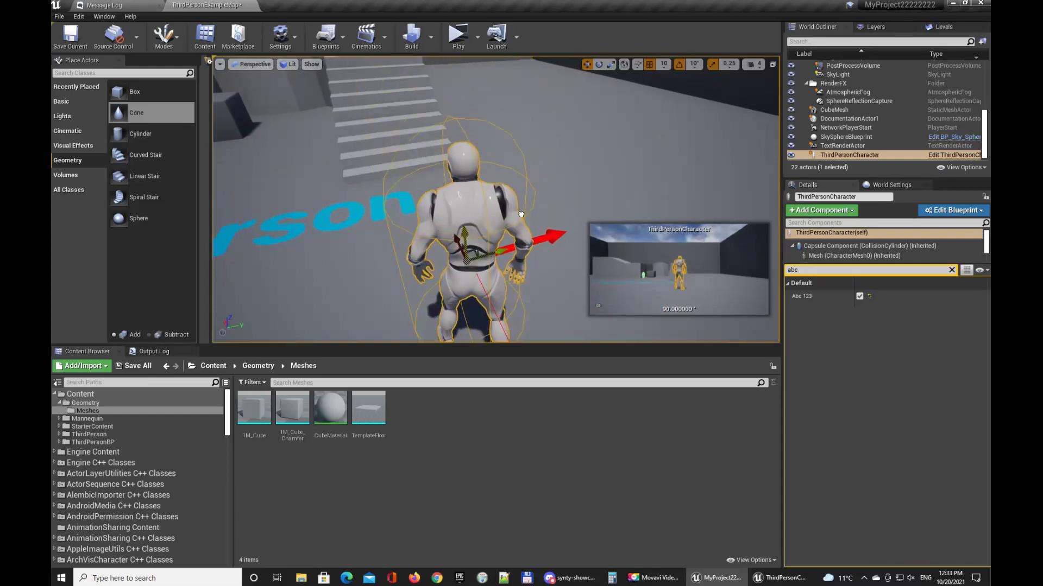
pyautogui.moveTo(520, 213); pyautogui.dragTo(523, 213, button='right')
pyautogui.press('s')
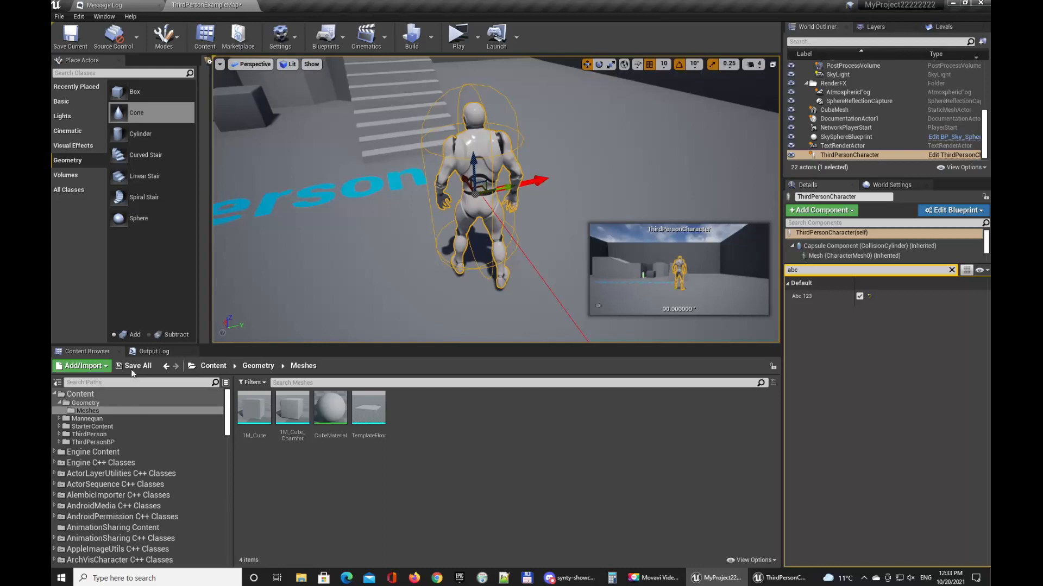
pyautogui.click(134, 366)
pyautogui.click(600, 378)
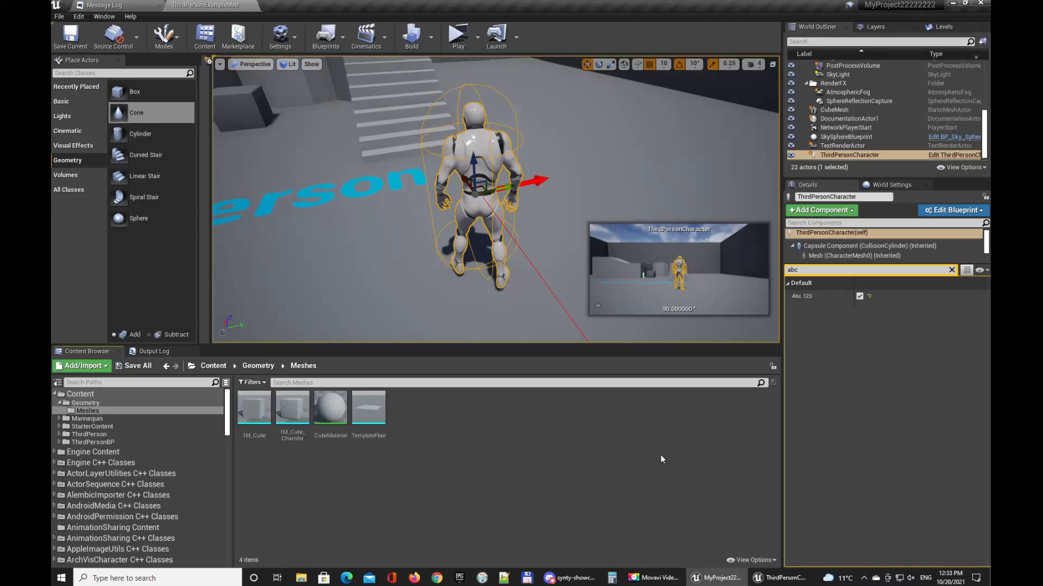
pyautogui.click(794, 578)
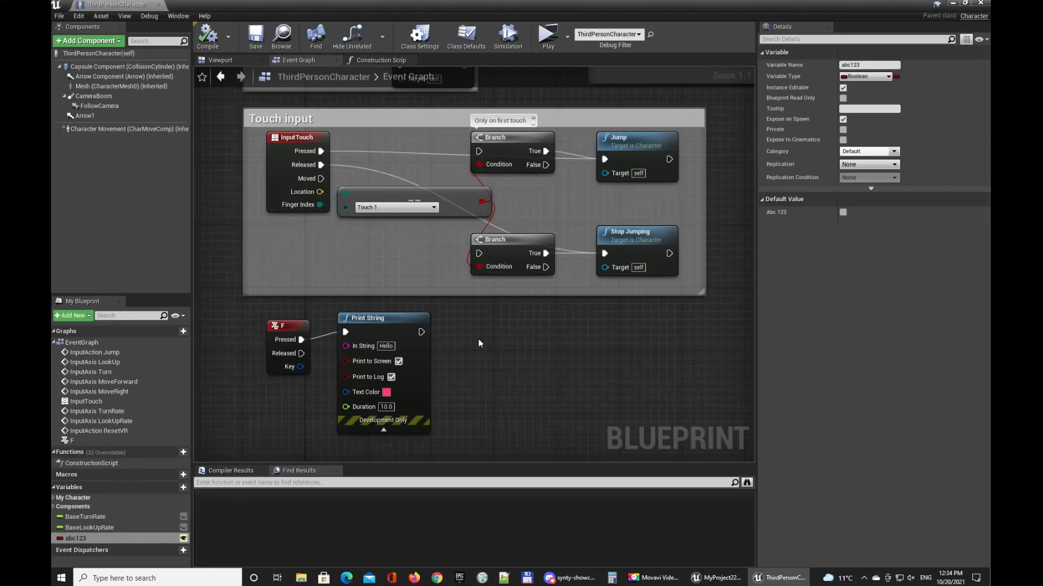
# Step: Open the character's Construction Script, check the placed character's Abc 123 option in the level editor, and select the abc123 variable back in the blueprint
pyautogui.doubleClick(98, 465)
pyautogui.moveTo(461, 349); pyautogui.dragTo(365, 304, button='right')
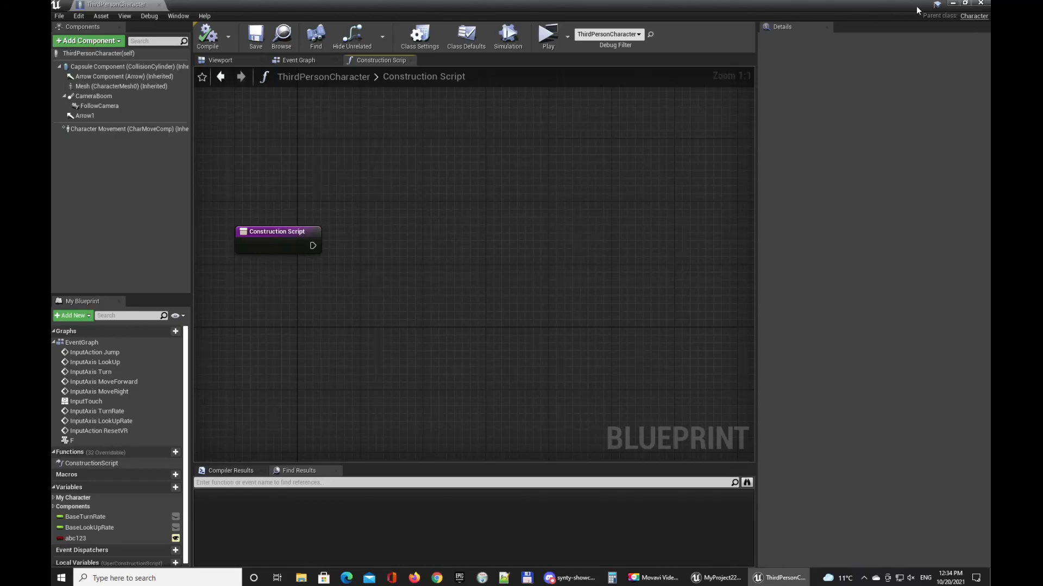
pyautogui.click(951, 4)
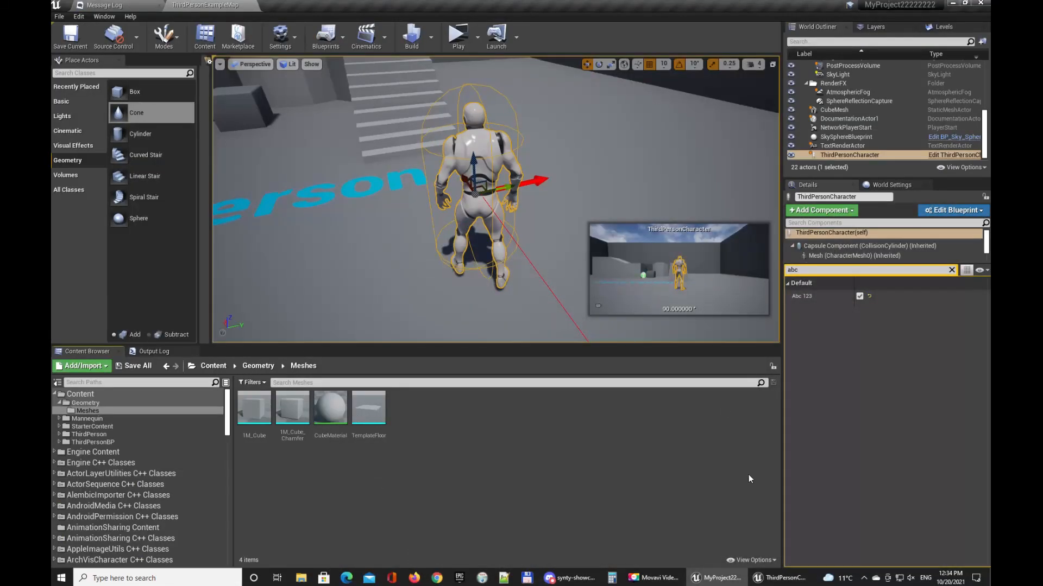
pyautogui.click(780, 578)
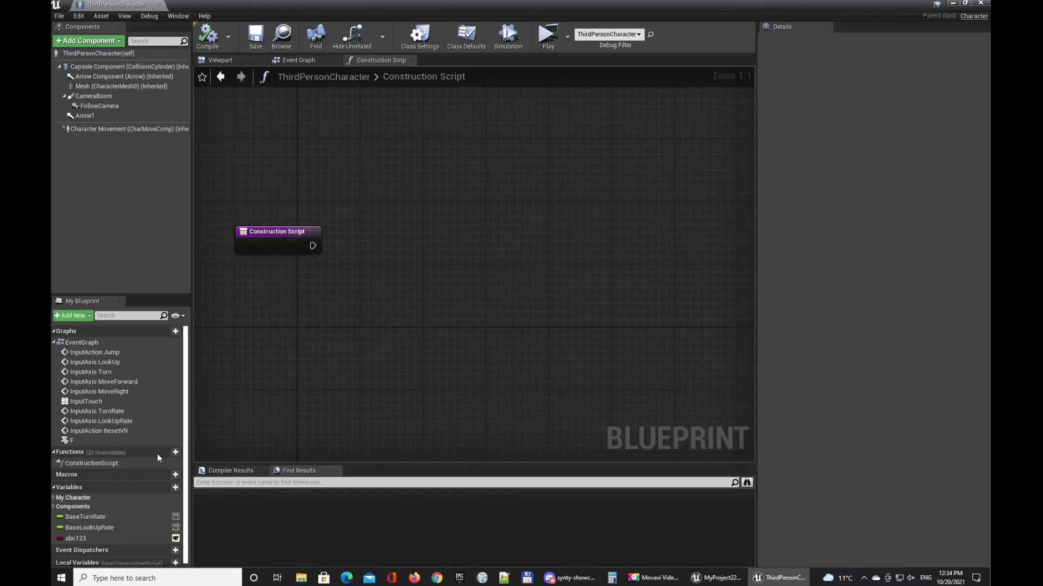
pyautogui.click(125, 538)
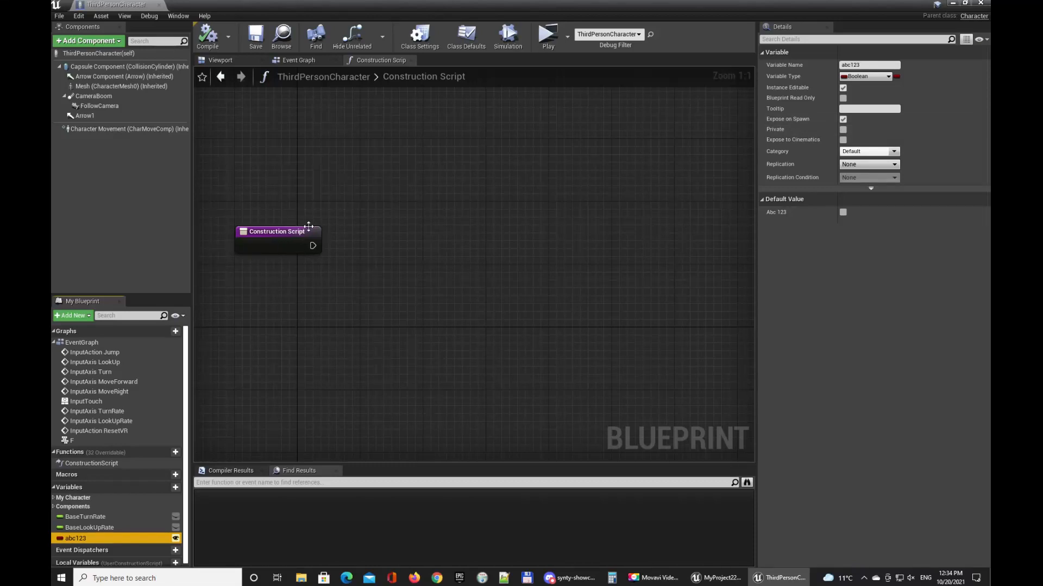
# Step: Show the character in the blueprint viewport and select its Mesh component to examine the assigned materials
pyautogui.click(220, 60)
pyautogui.click(386, 330)
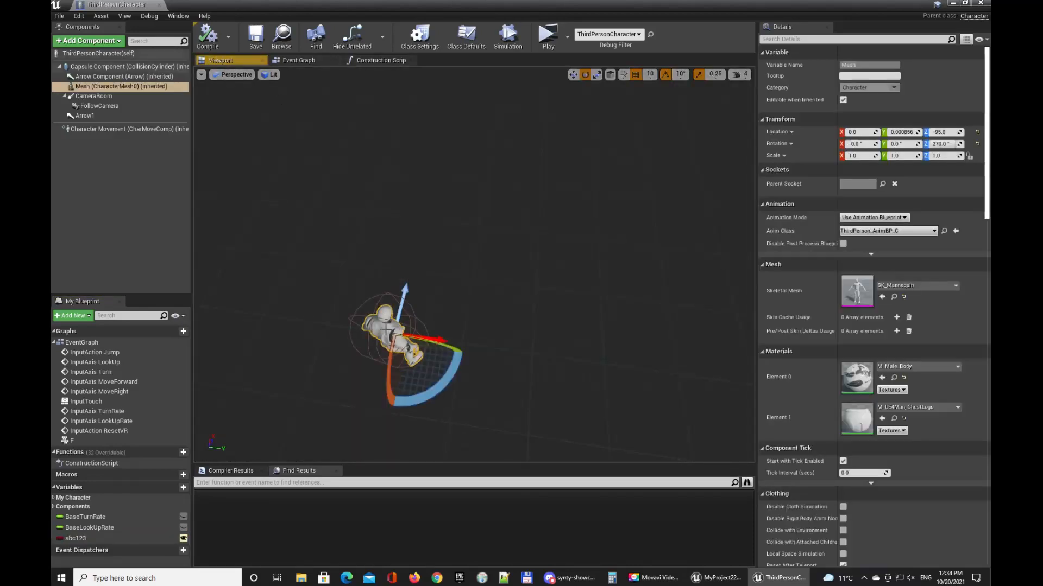
pyautogui.click(82, 87)
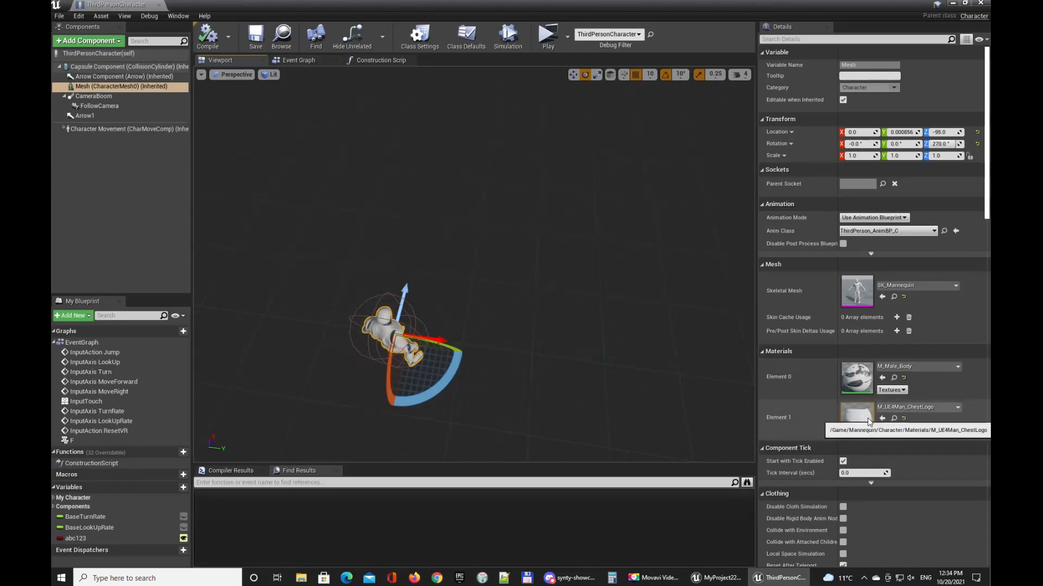
# Step: Switch to the level editor and create a new material with the default name in the Geometry/Meshes folder
pyautogui.click(952, 4)
pyautogui.rightClick(418, 430)
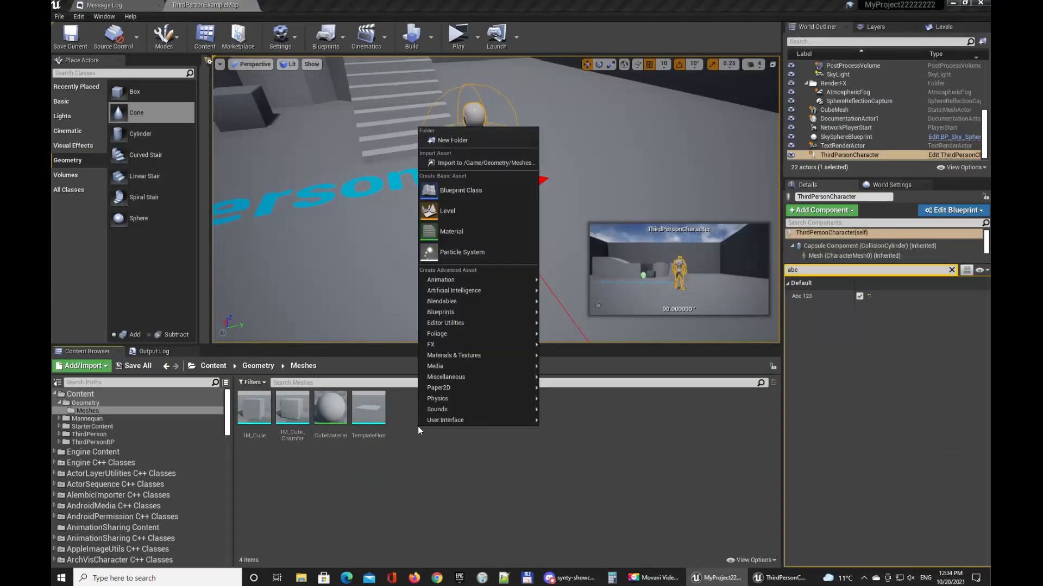
pyautogui.click(413, 438)
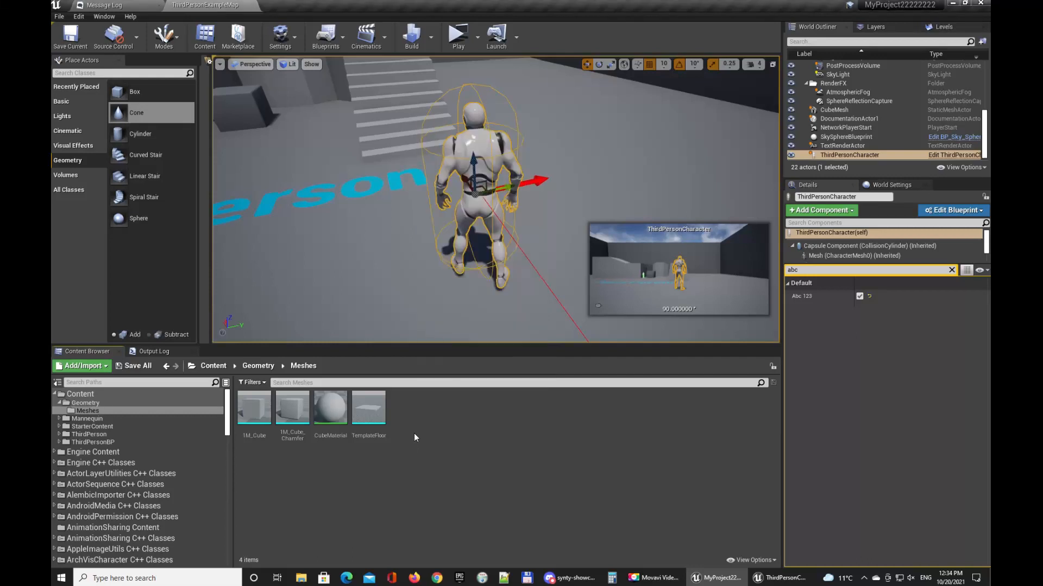
pyautogui.rightClick(419, 429)
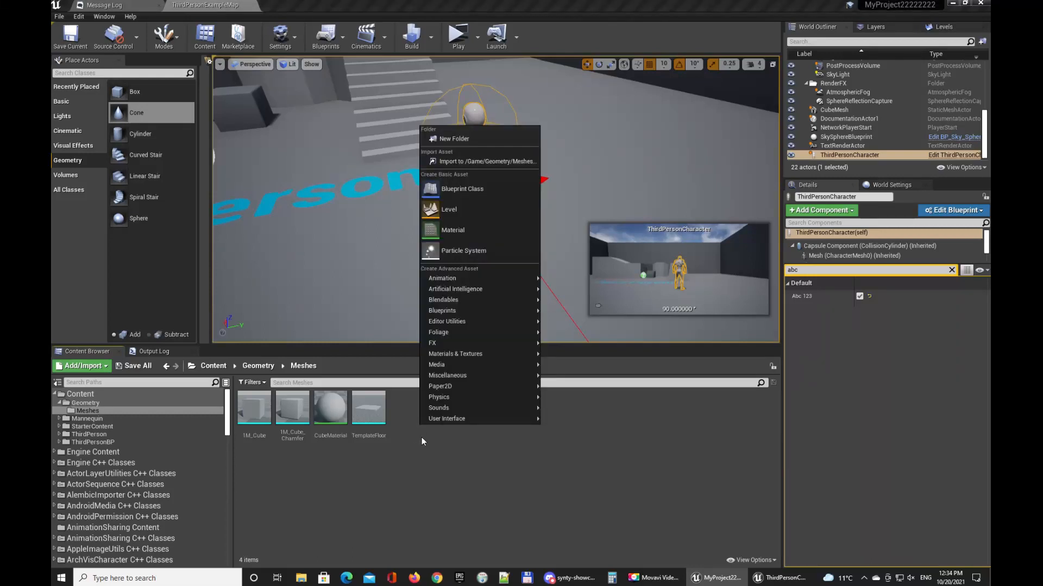
pyautogui.click(453, 229)
pyautogui.click(456, 458)
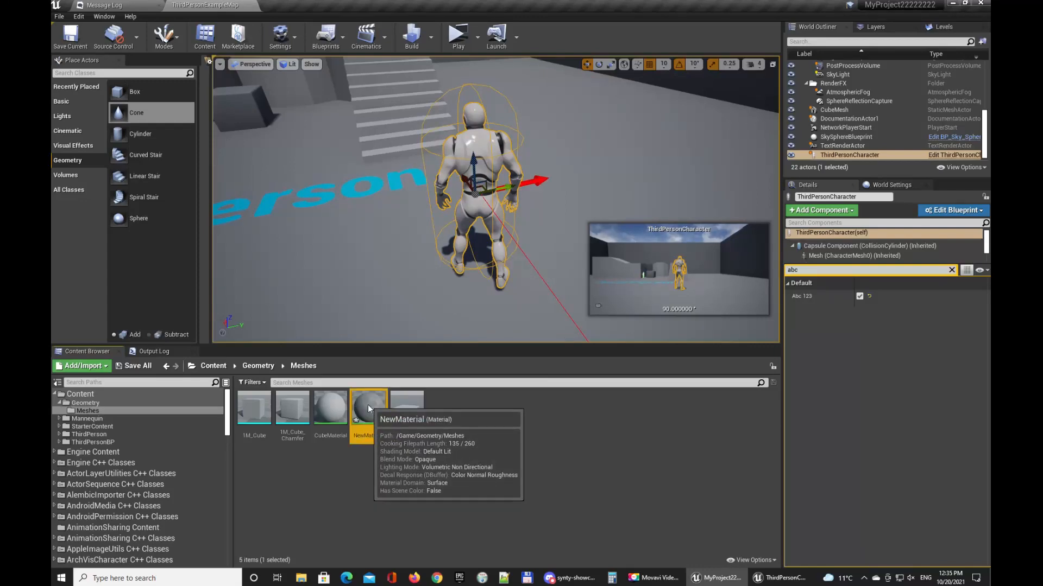
# Step: Open the new material and add a Constant3Vector node connected to its Base Color input
pyautogui.doubleClick(367, 404)
pyautogui.moveTo(433, 238); pyautogui.dragTo(458, 239, button='right')
pyautogui.moveTo(563, 162); pyautogui.dragTo(425, 130)
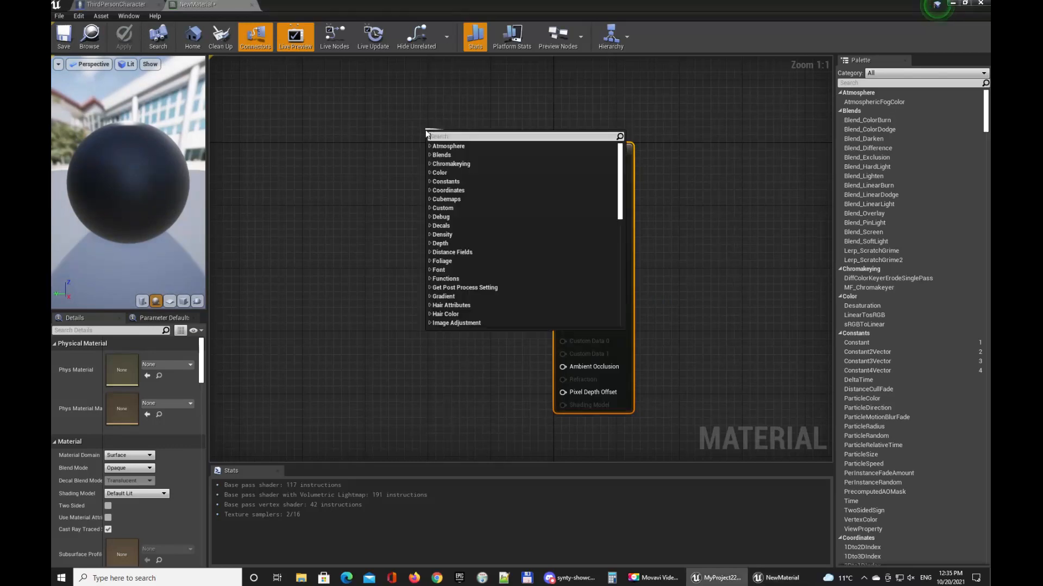
pyautogui.write('vec')
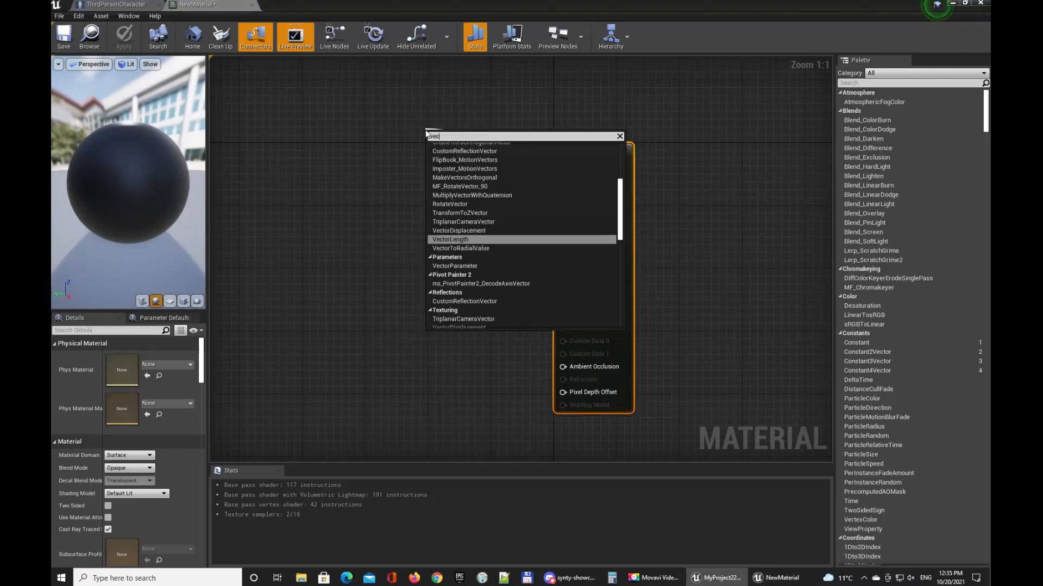
pyautogui.write('tor 3')
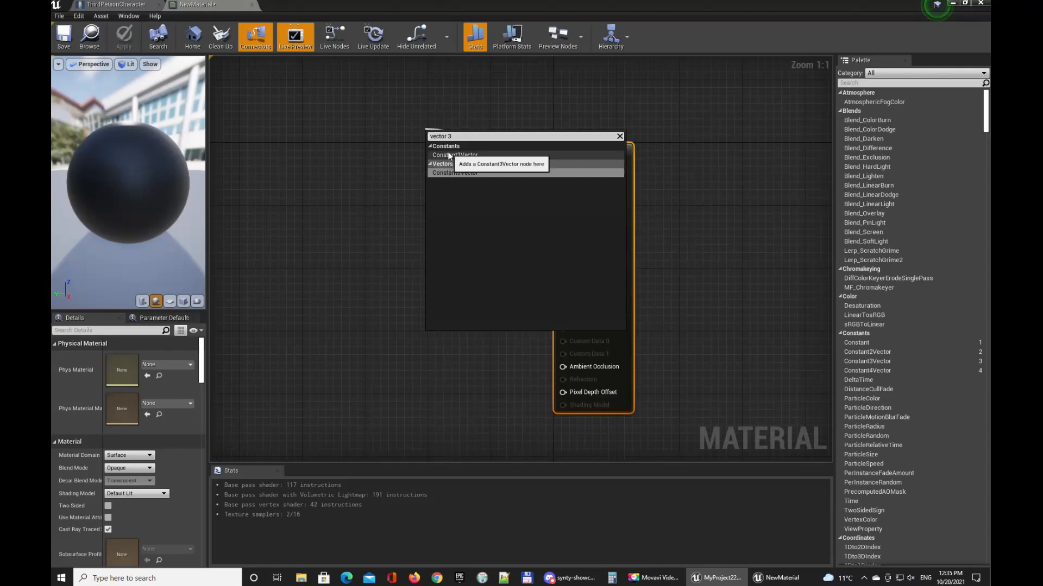
pyautogui.click(448, 173)
pyautogui.moveTo(457, 162); pyautogui.dragTo(429, 152)
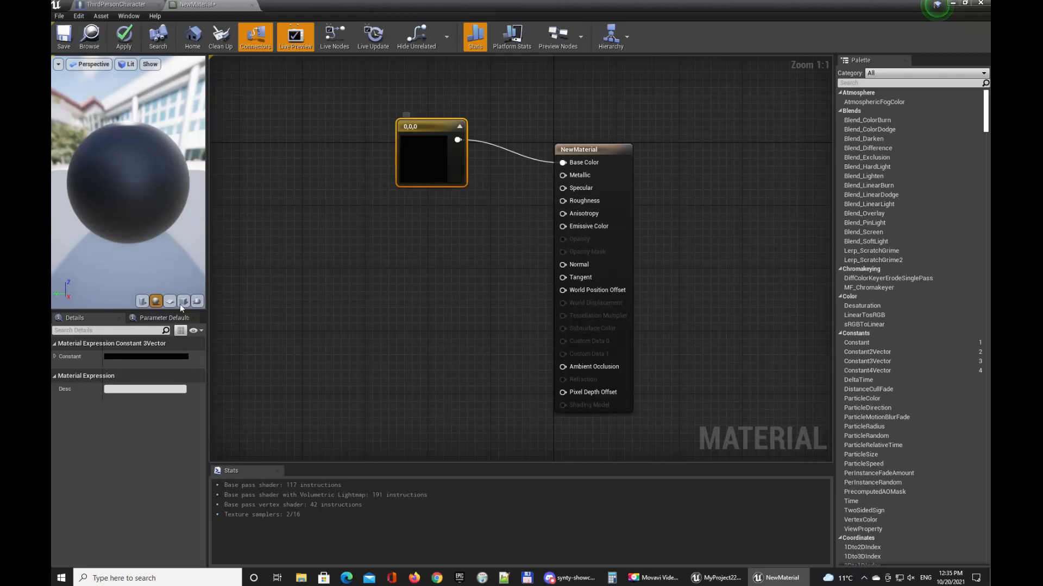
# Step: Set the Constant3Vector's color to pinkish red (R 0.807292, G 0.0, B 0.098683), then save and close the material
pyautogui.click(132, 357)
pyautogui.moveTo(235, 399)
pyautogui.mouseDown()
pyautogui.moveTo(214, 386)
pyautogui.moveTo(278, 374)
pyautogui.moveTo(279, 359)
pyautogui.mouseUp()
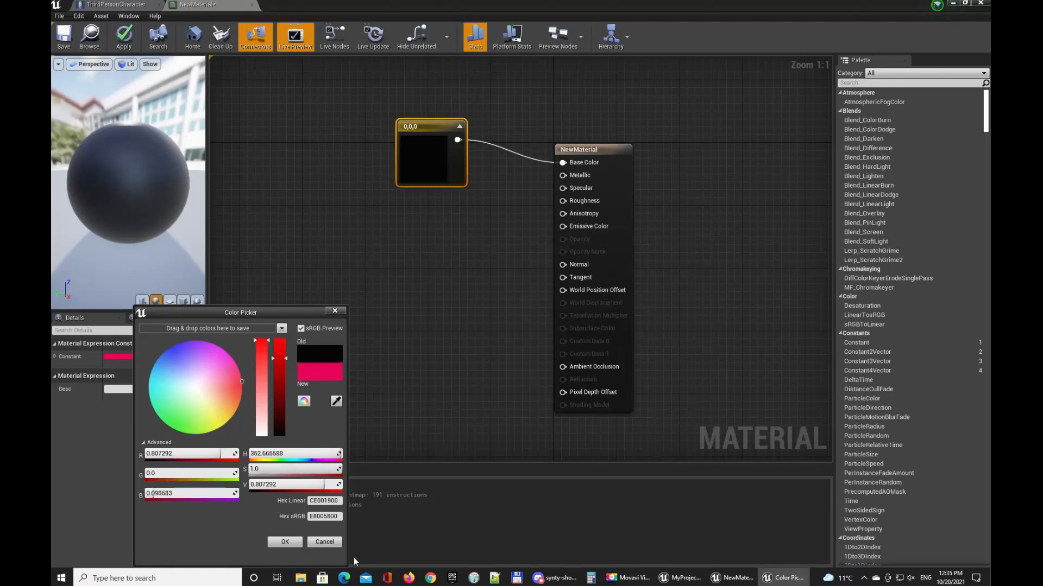
pyautogui.click(284, 542)
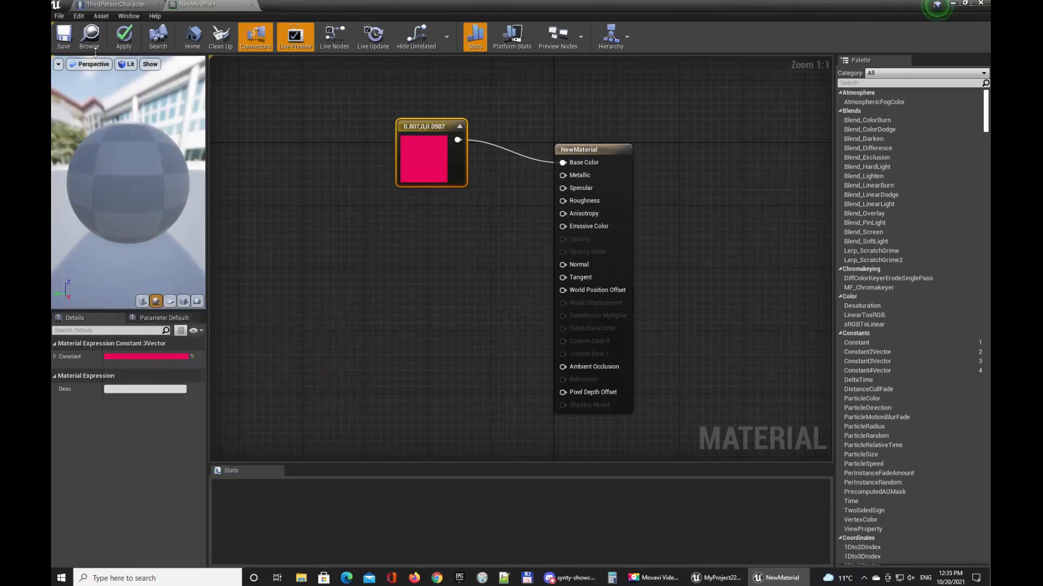
pyautogui.click(64, 39)
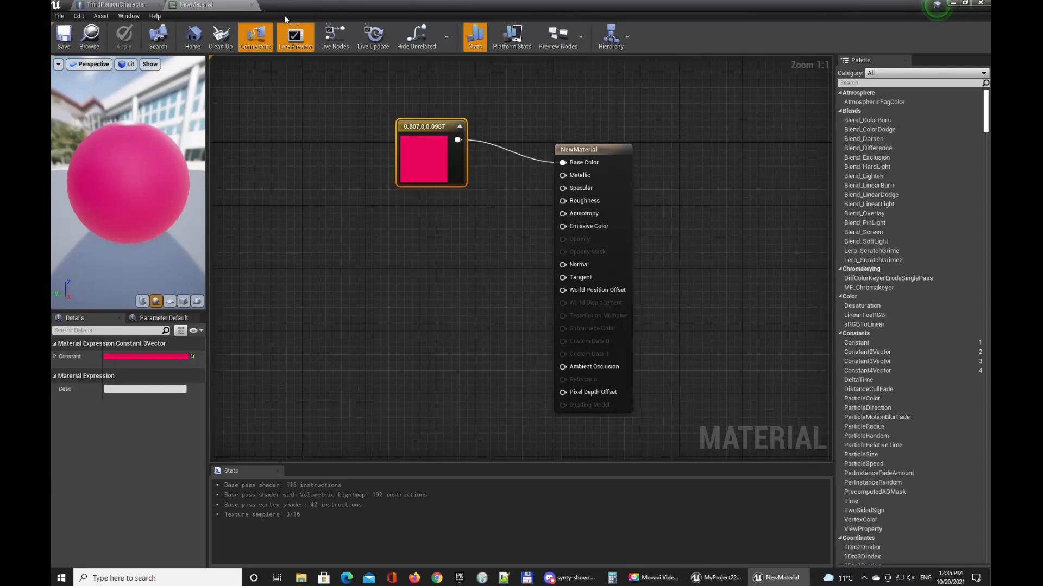
pyautogui.click(252, 7)
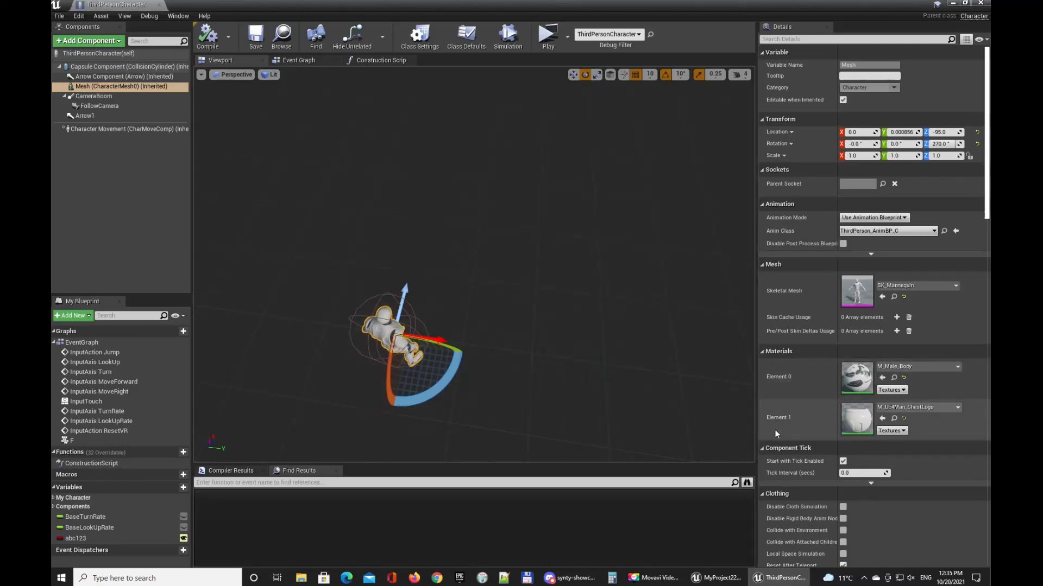
# Step: Open the character's Construction Script graph and place a Get abc123 node below the entry node
pyautogui.doubleClick(116, 463)
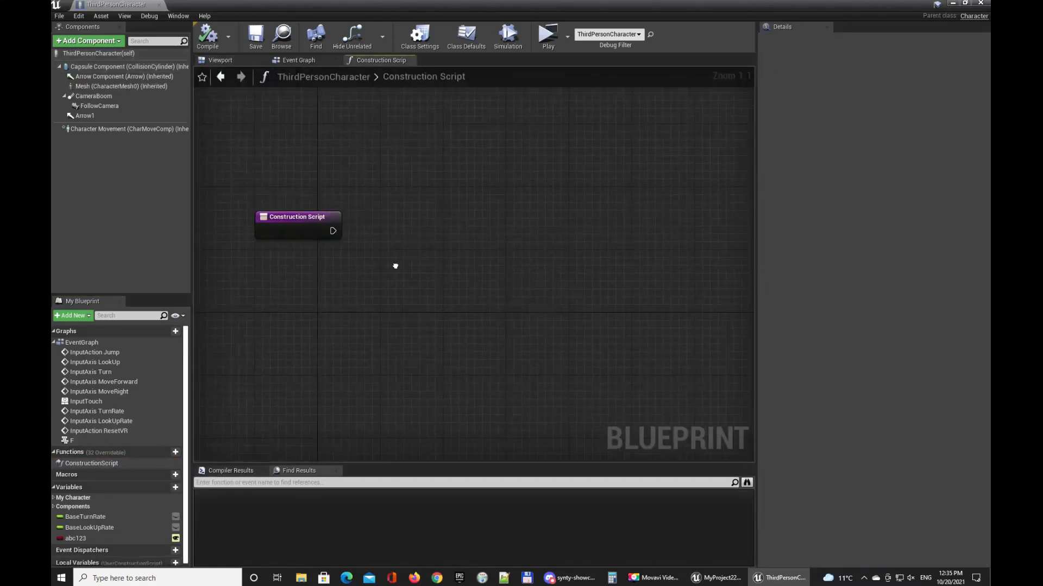
pyautogui.moveTo(75, 538); pyautogui.dragTo(402, 299)
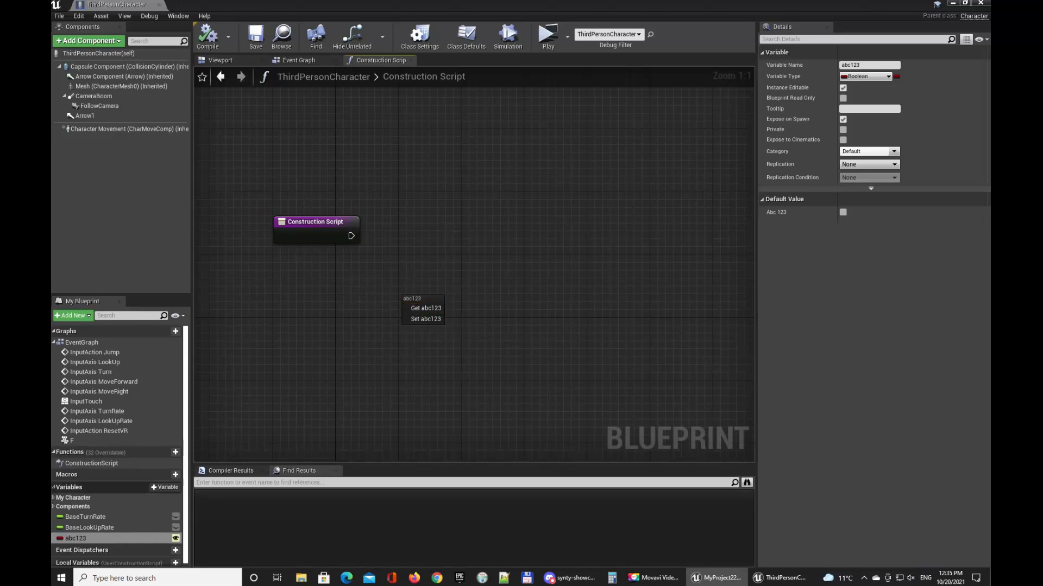
pyautogui.click(411, 309)
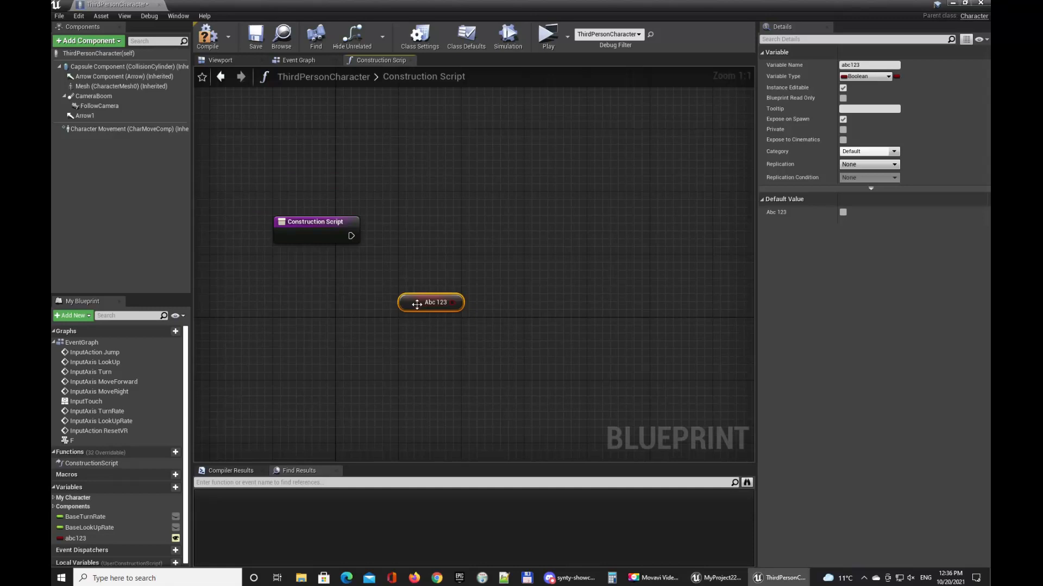
pyautogui.moveTo(414, 303); pyautogui.dragTo(404, 326)
pyautogui.click(381, 320)
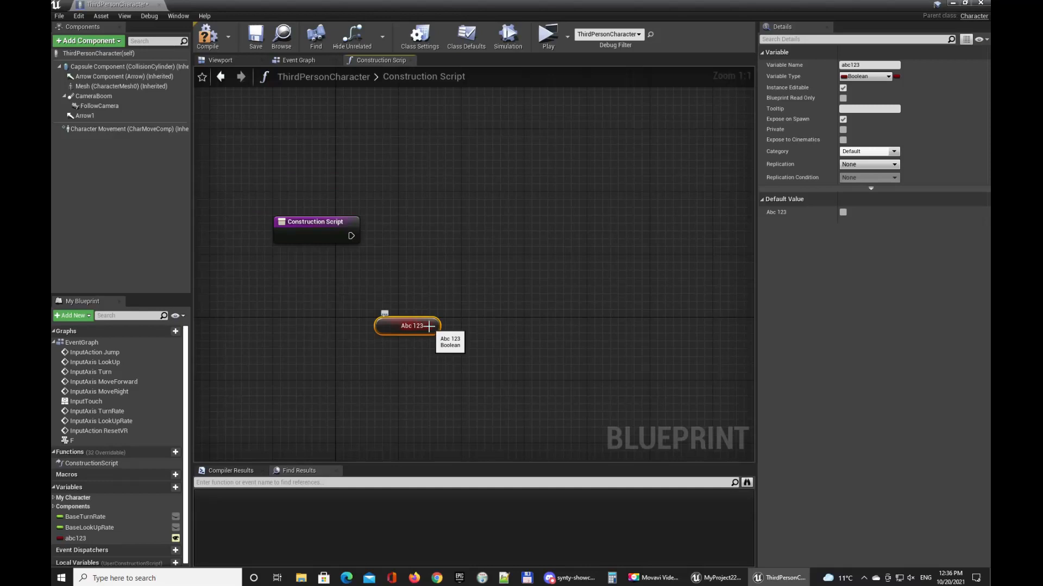
pyautogui.moveTo(362, 303); pyautogui.dragTo(458, 354)
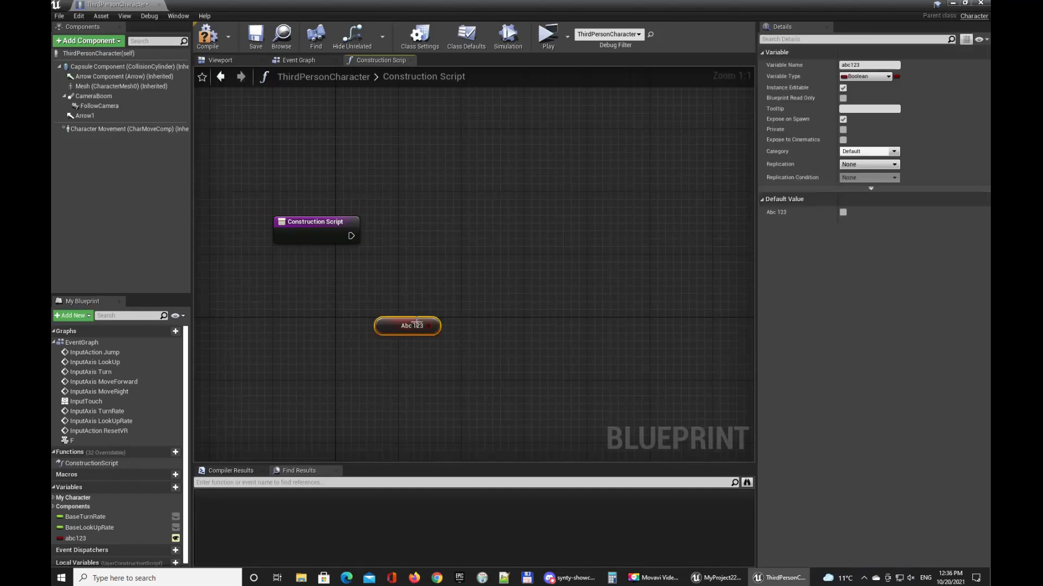
pyautogui.click(413, 357)
# Step: Add a Set abc123 node, look at the actions available for its Boolean input, and delete the node
pyautogui.moveTo(75, 538); pyautogui.dragTo(384, 299)
pyautogui.click(437, 266)
pyautogui.click(393, 320)
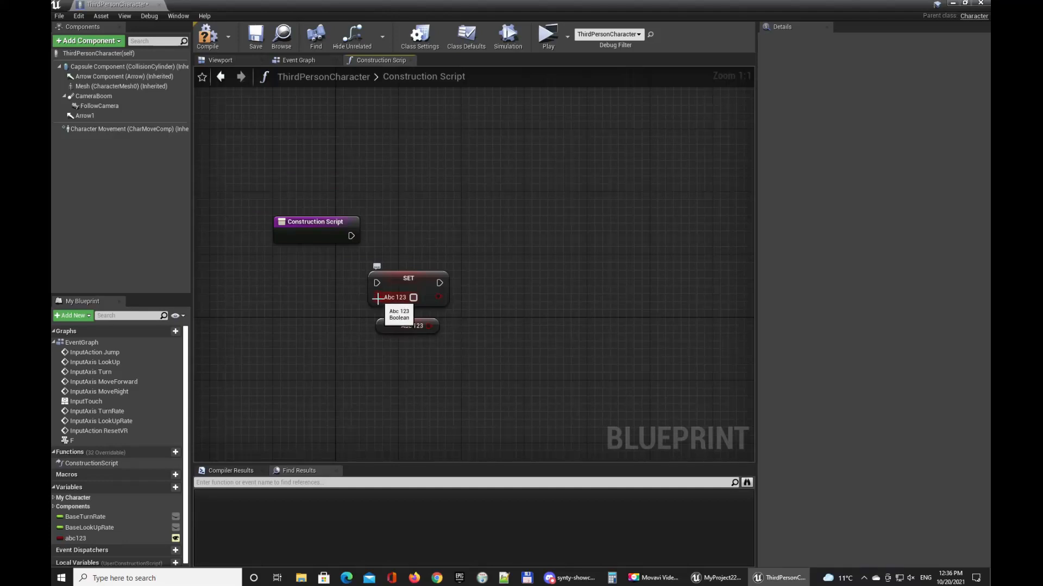
pyautogui.moveTo(378, 297); pyautogui.dragTo(305, 334)
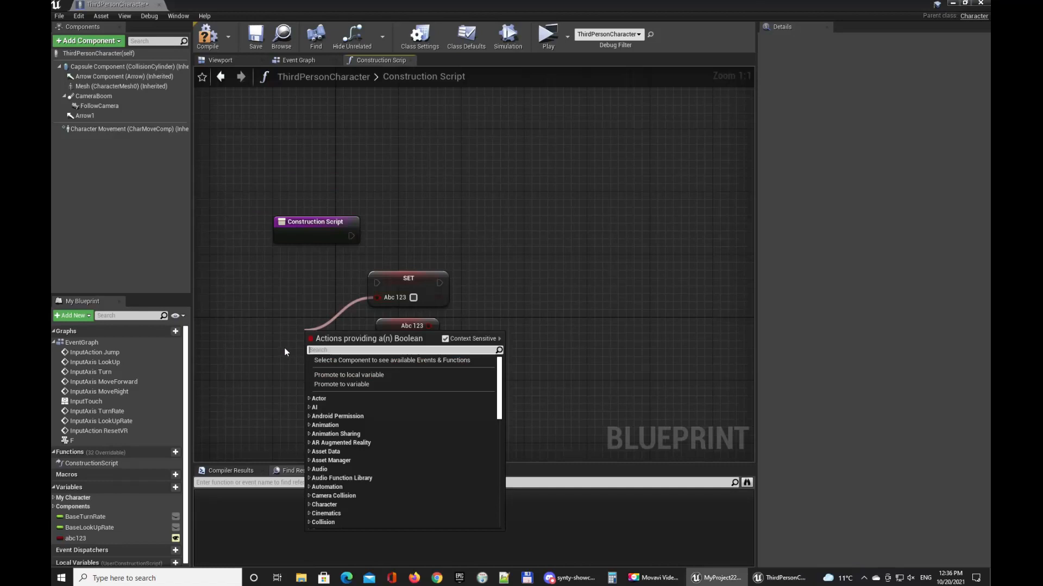
pyautogui.click(286, 342)
pyautogui.moveTo(376, 298); pyautogui.dragTo(302, 333)
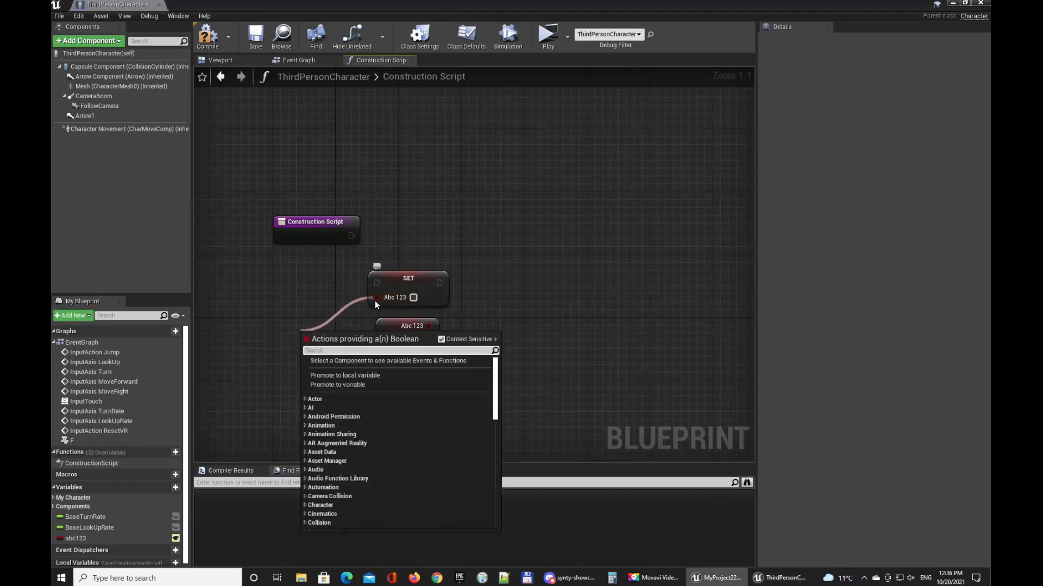
pyautogui.click(497, 297)
pyautogui.click(420, 275)
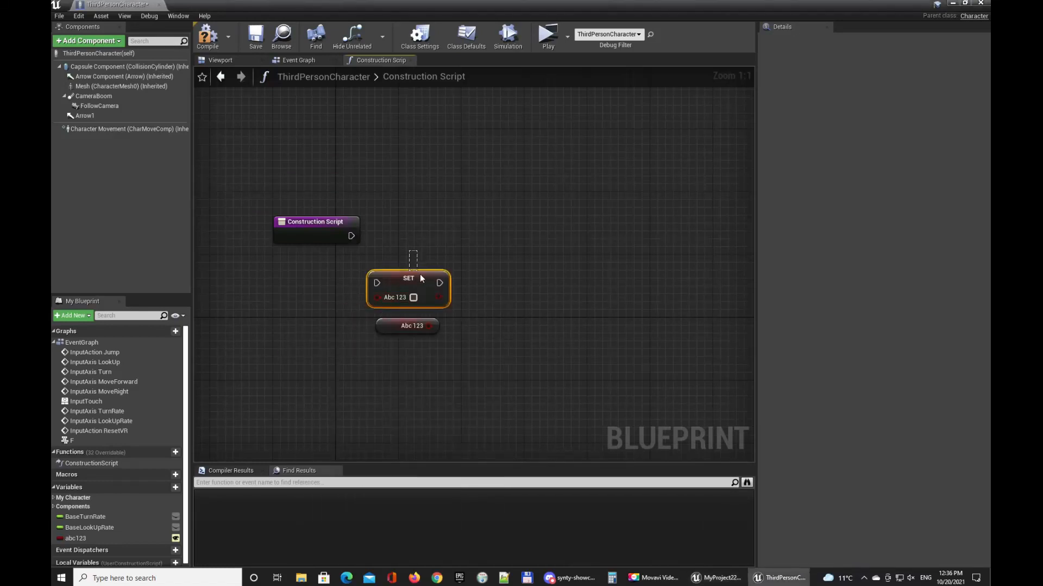
pyautogui.press('Delete')
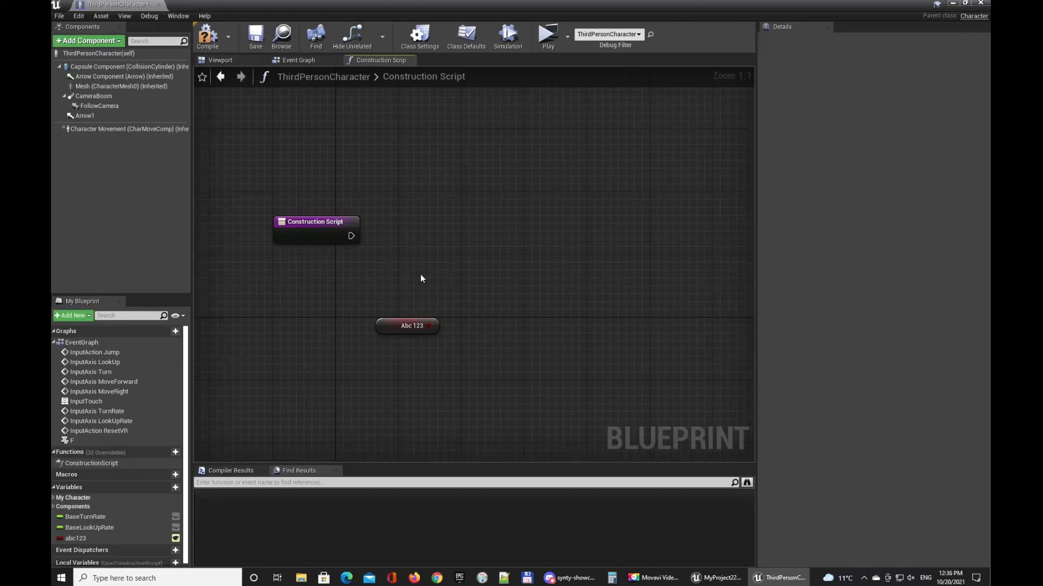
# Step: Add a Branch node with Abc 123 as its condition, connect Construction Script to it, and place the Abc 123 getter beneath it
pyautogui.moveTo(435, 325); pyautogui.dragTo(424, 279)
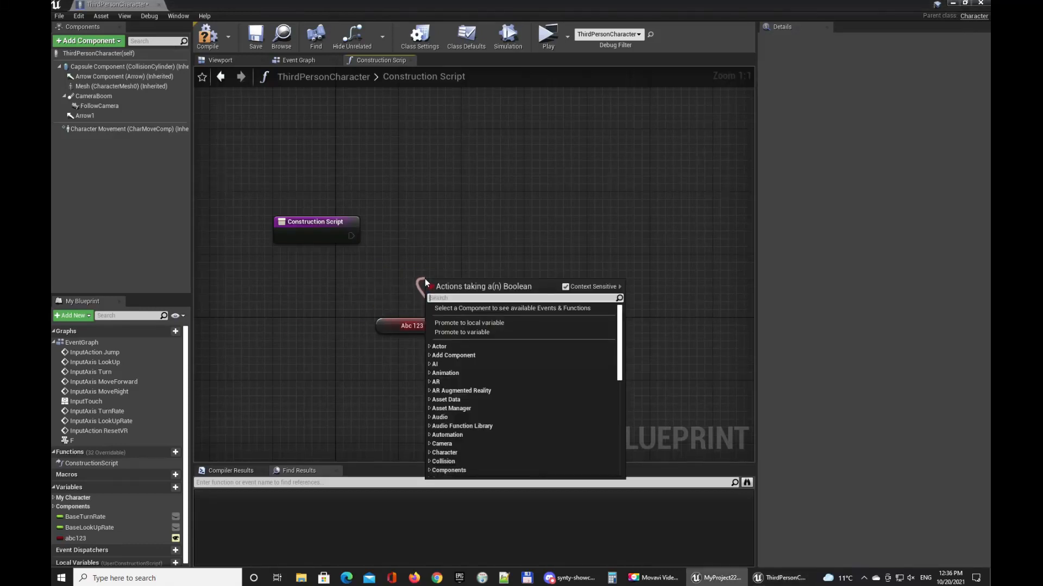
pyautogui.write('if')
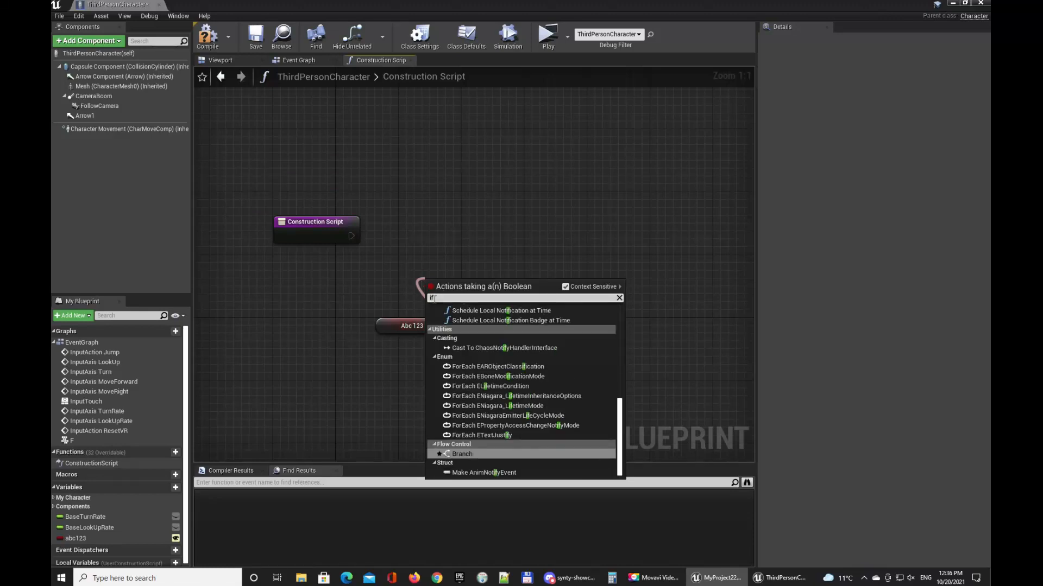
pyautogui.click(462, 454)
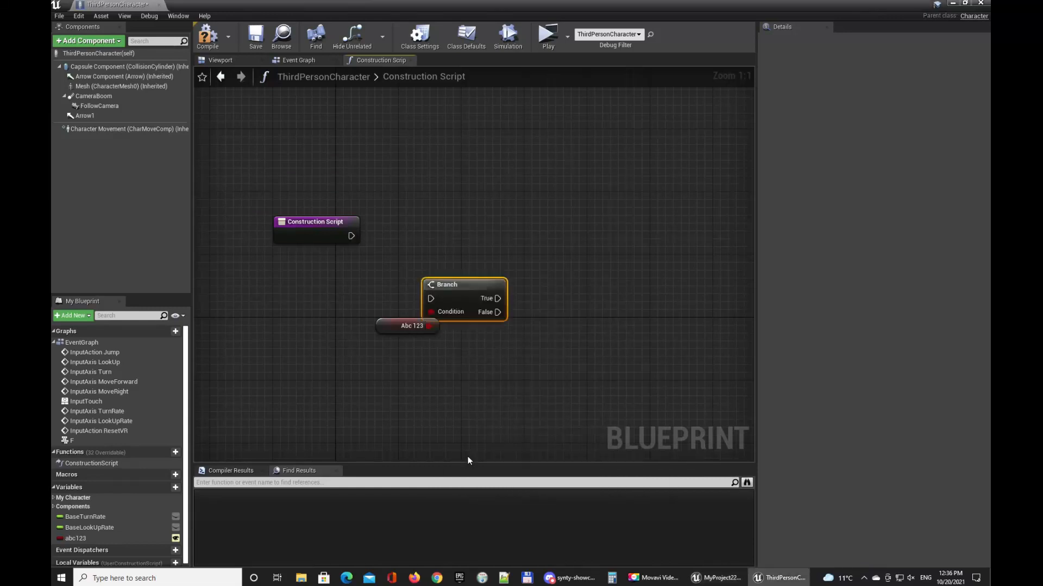
pyautogui.moveTo(466, 297); pyautogui.dragTo(352, 236)
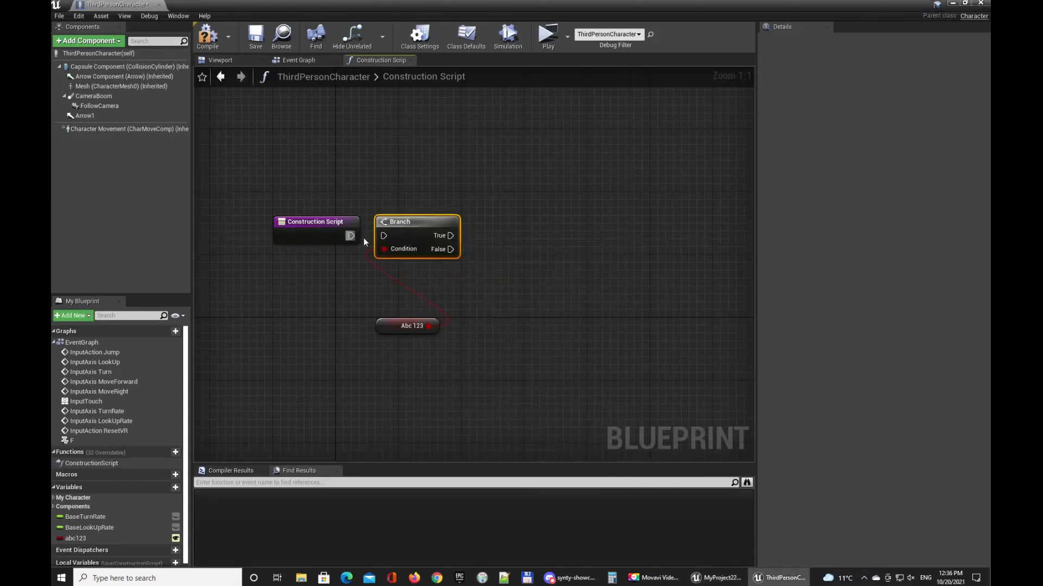
pyautogui.moveTo(397, 324); pyautogui.dragTo(404, 270)
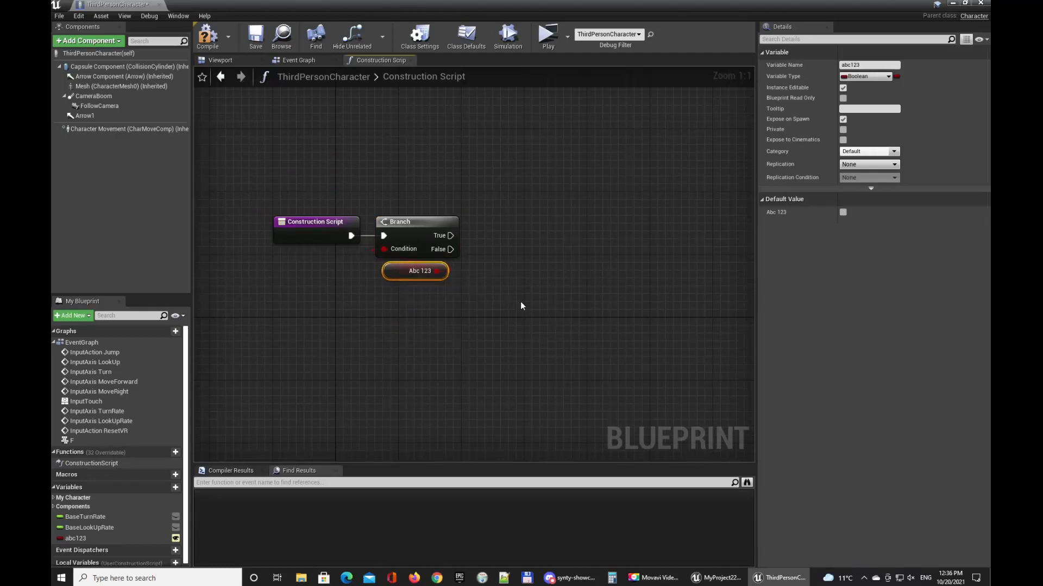
pyautogui.click(542, 297)
pyautogui.moveTo(544, 295); pyautogui.dragTo(470, 303, button='right')
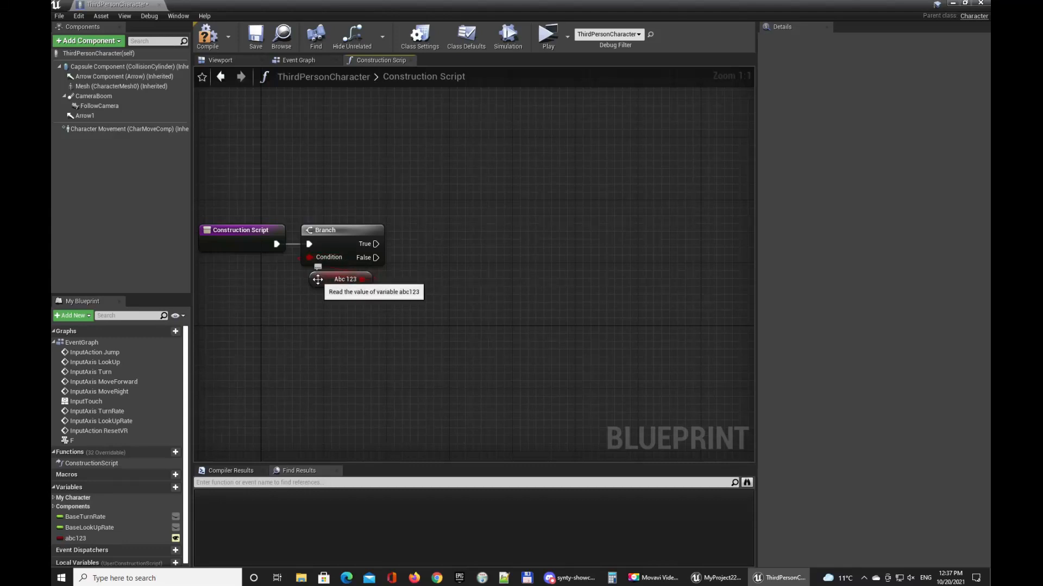
pyautogui.click(318, 279)
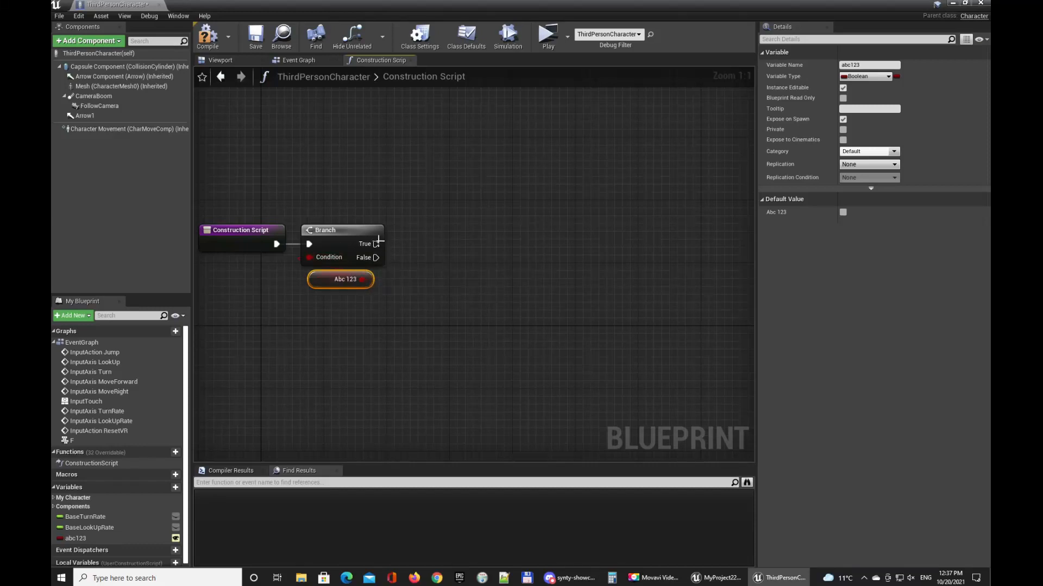
pyautogui.moveTo(378, 242); pyautogui.dragTo(442, 190)
pyautogui.click(412, 240)
pyautogui.moveTo(376, 257); pyautogui.dragTo(429, 314)
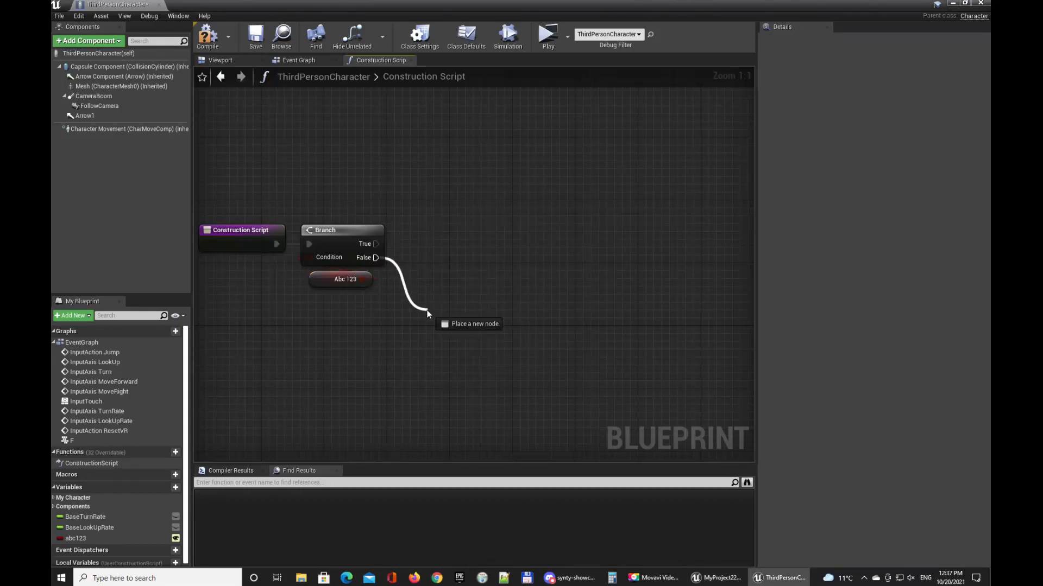
pyautogui.click(421, 223)
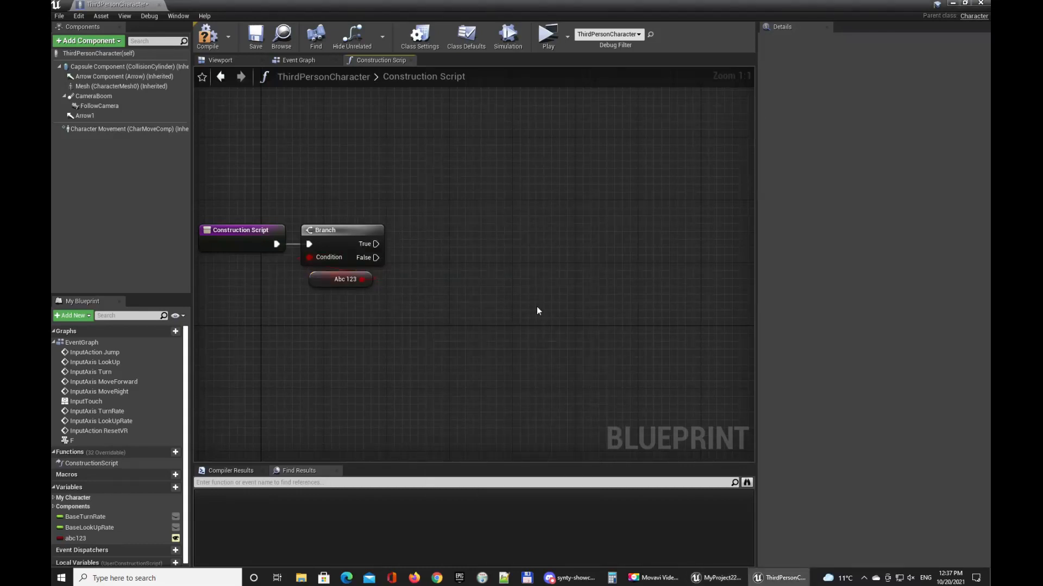
# Step: Add a reference to the character's Mesh component and create a Set Material node targeting it, placed above the Mesh node
pyautogui.moveTo(79, 86); pyautogui.dragTo(320, 131)
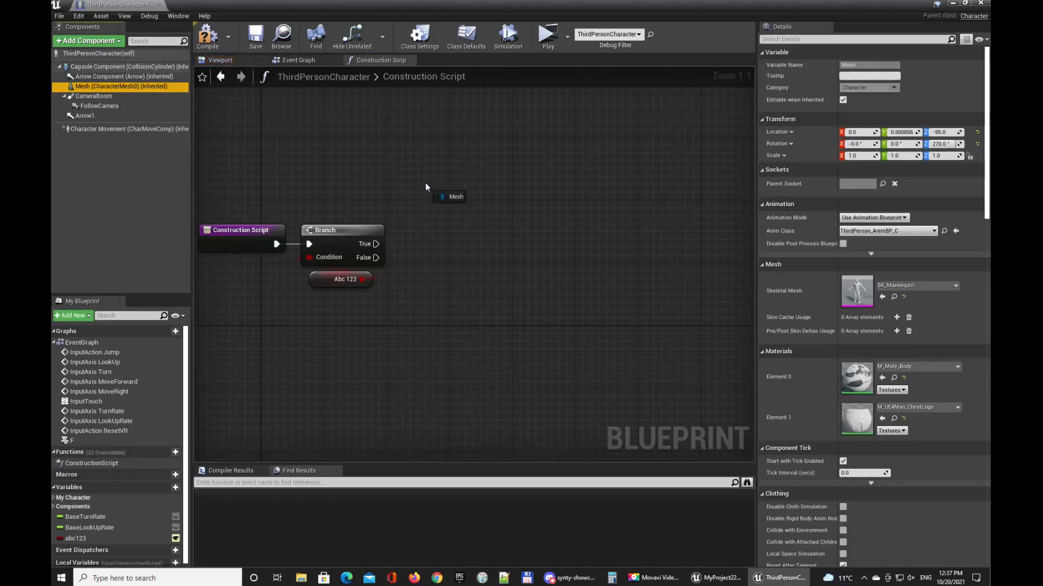
pyautogui.moveTo(433, 203); pyautogui.dragTo(432, 203)
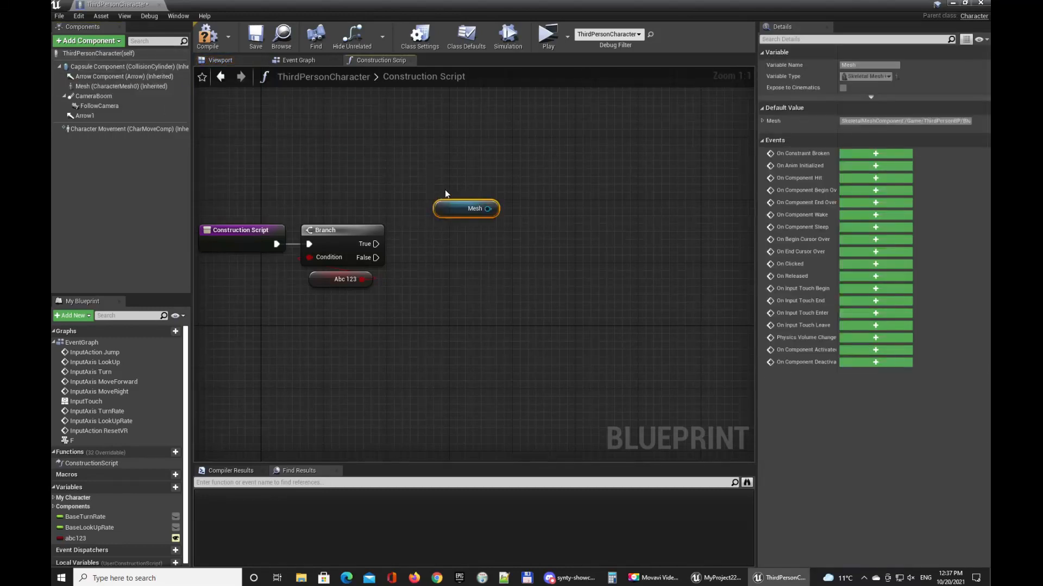
pyautogui.moveTo(490, 232); pyautogui.dragTo(494, 179)
pyautogui.write('set')
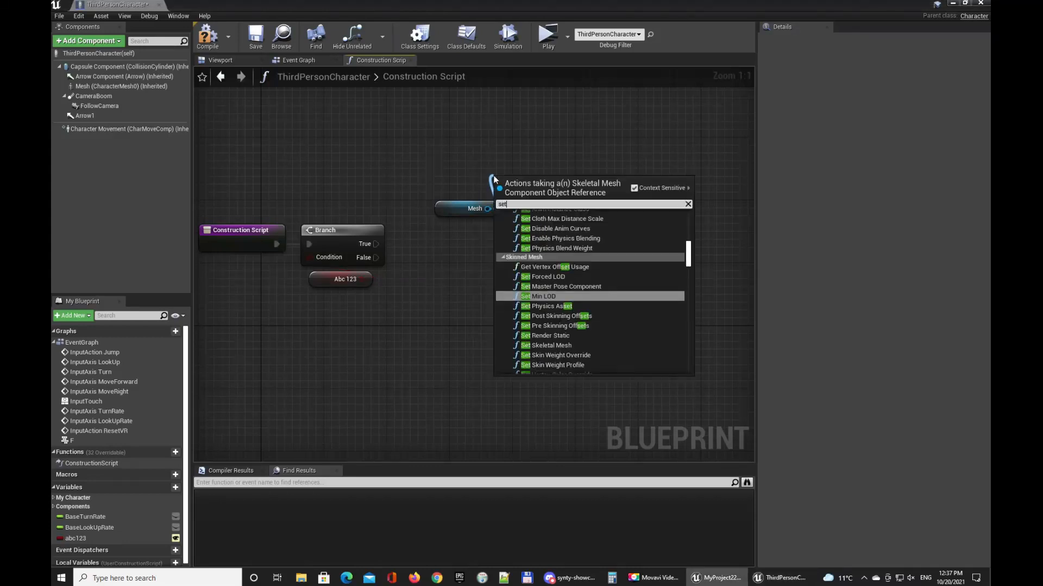
pyautogui.write(' mate')
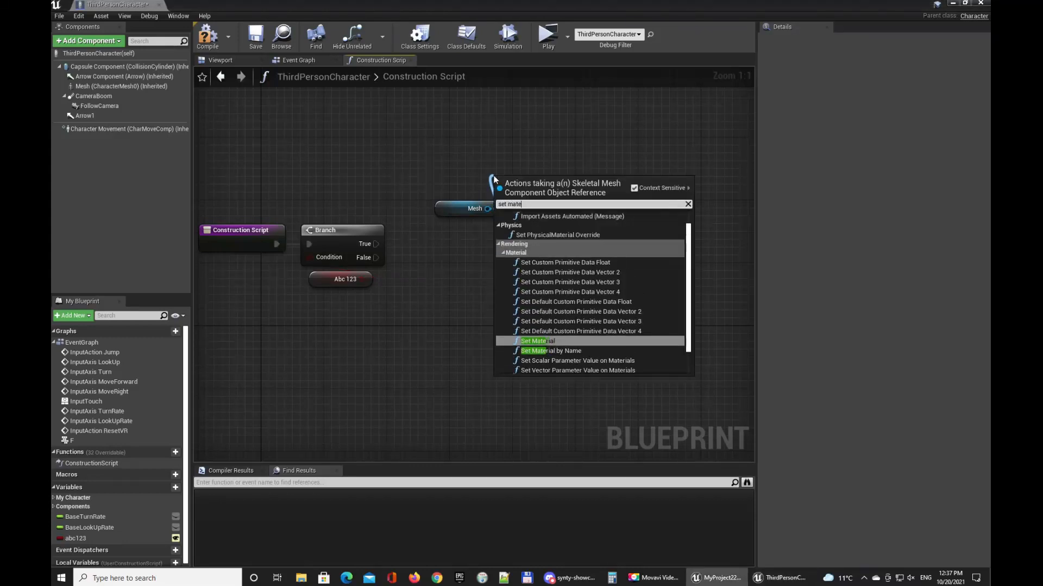
pyautogui.click(549, 343)
pyautogui.moveTo(528, 185); pyautogui.dragTo(443, 120)
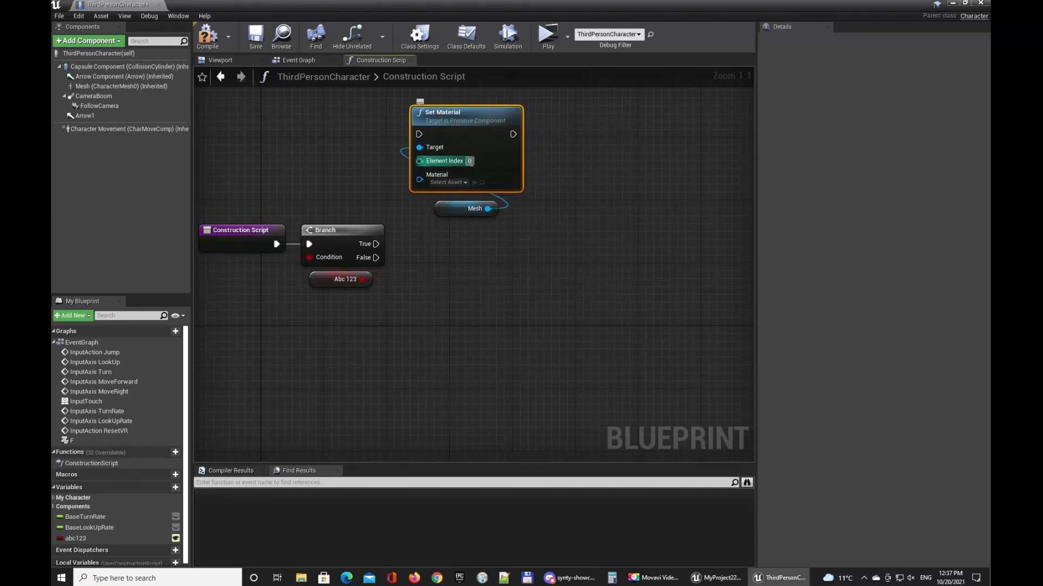
pyautogui.click(526, 211)
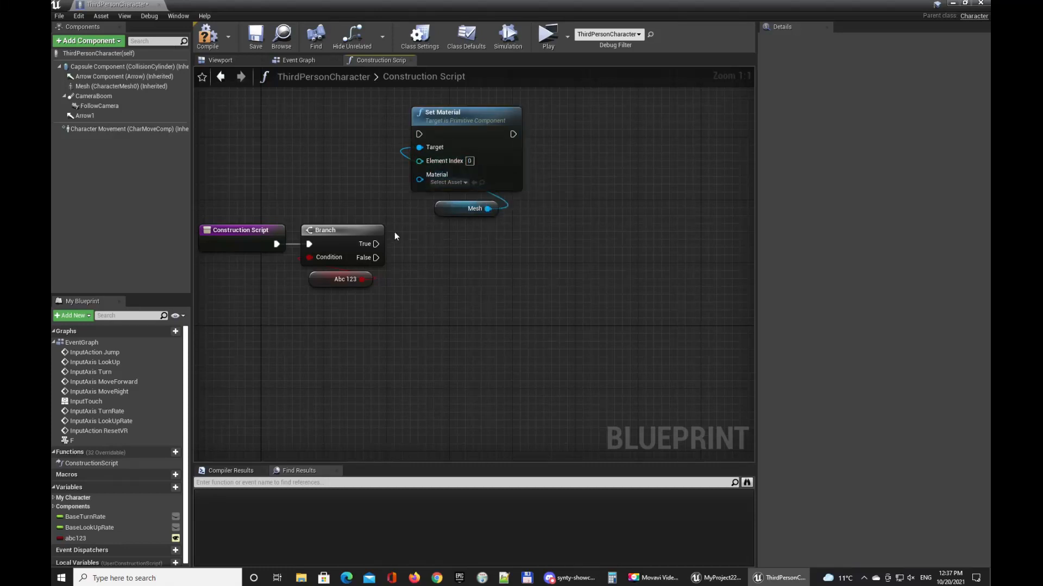
# Step: Connect the Branch's True output to the Set Material node and shift that node and its Mesh reference slightly away from the Branch
pyautogui.moveTo(377, 244); pyautogui.dragTo(419, 134)
pyautogui.moveTo(533, 236); pyautogui.dragTo(490, 132)
pyautogui.click(464, 227)
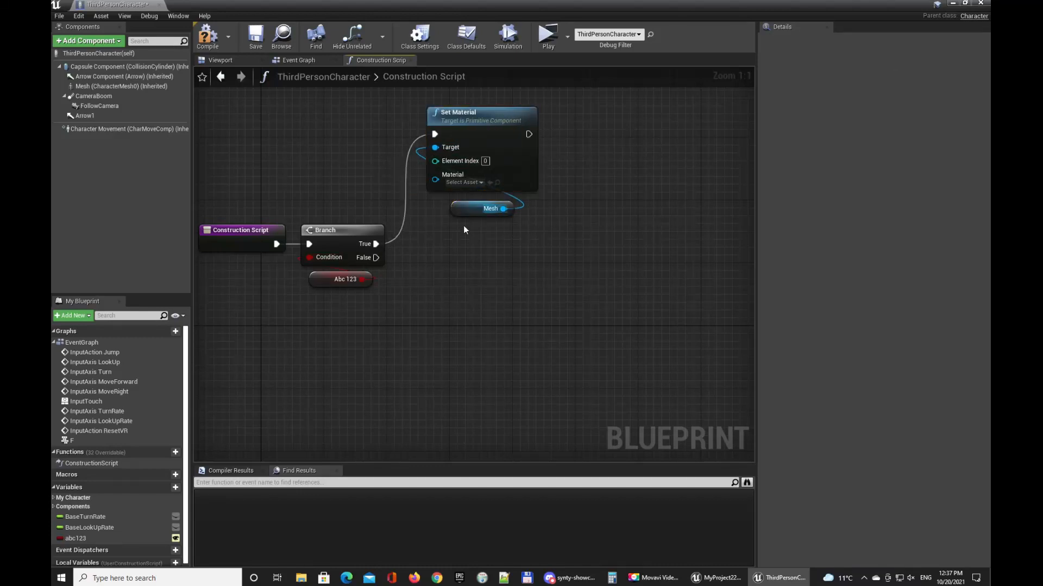
pyautogui.click(458, 214)
pyautogui.click(473, 130)
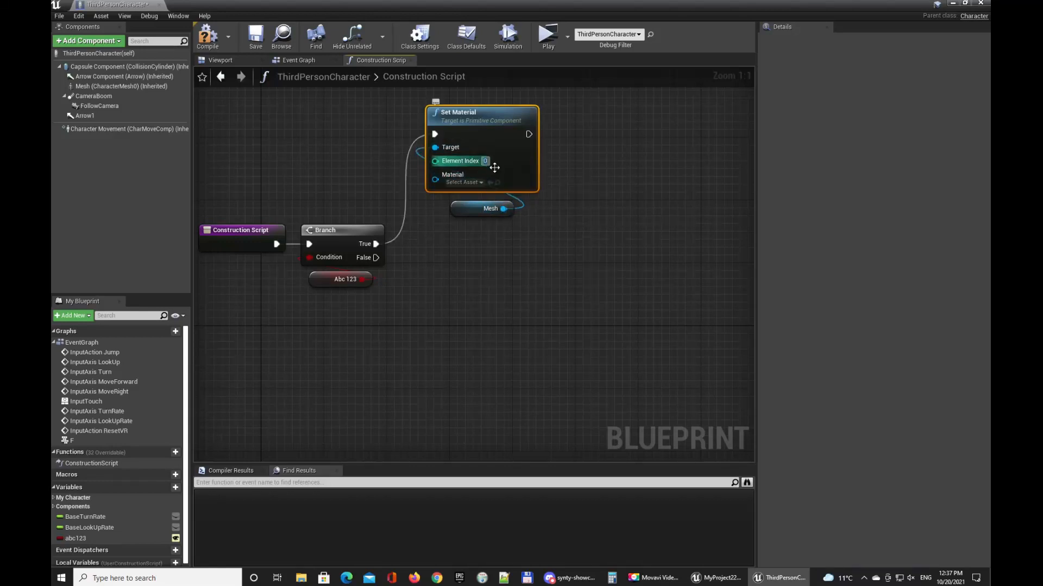
pyautogui.click(580, 184)
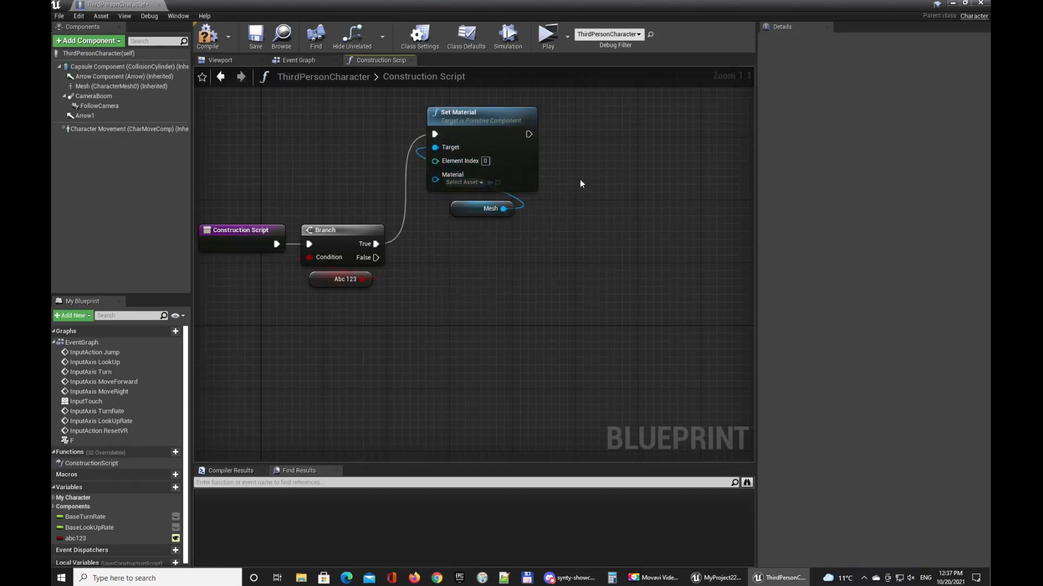
# Step: Look up the pink material's name in the project's Meshes folder and assign NewMaterial to the Set Material node
pyautogui.click(480, 183)
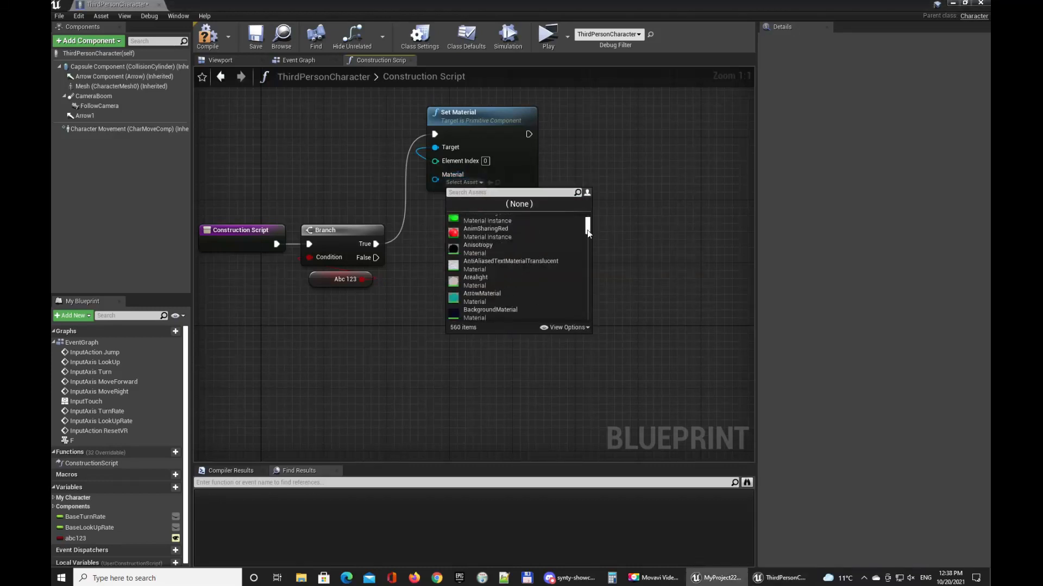
pyautogui.click(628, 210)
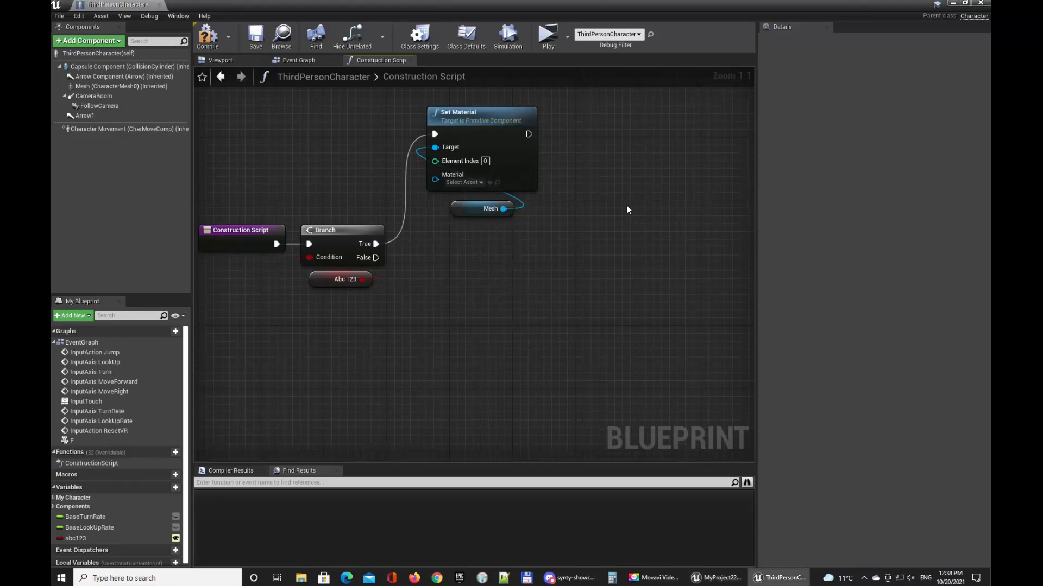
pyautogui.click(953, 5)
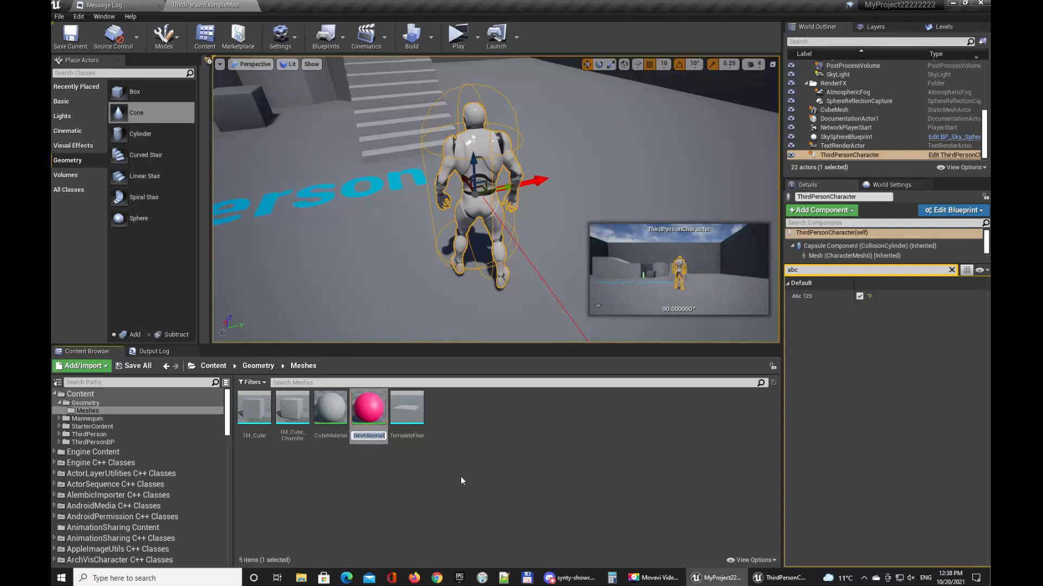
pyautogui.click(460, 477)
pyautogui.click(777, 577)
pyautogui.click(464, 182)
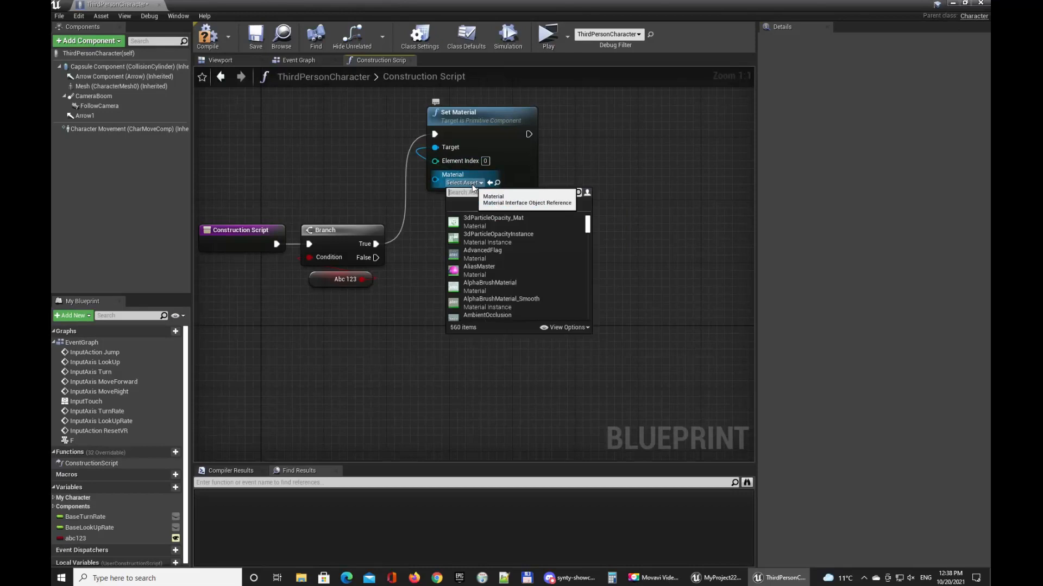
pyautogui.write('NewMaterial')
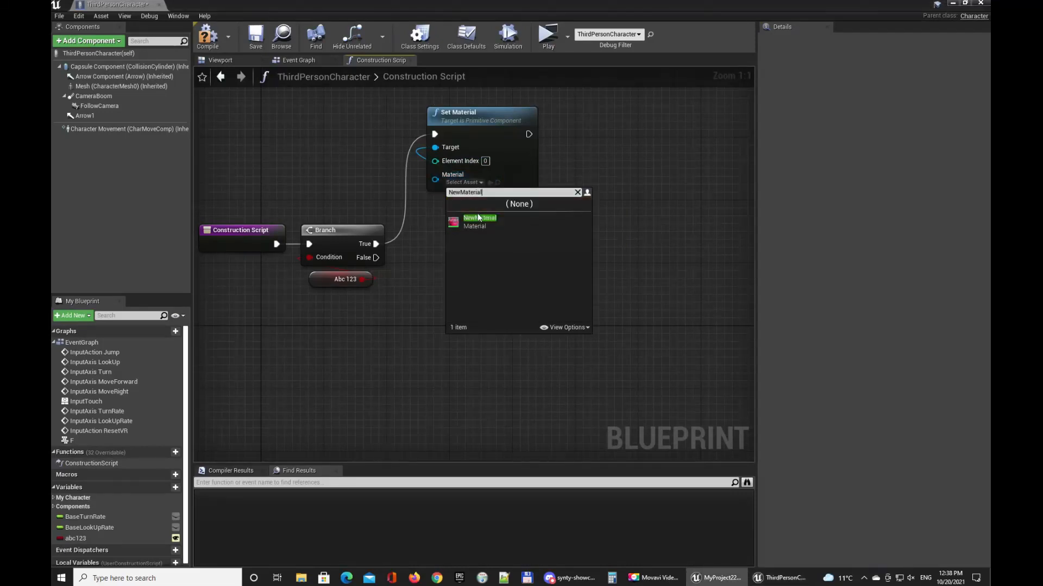
pyautogui.click(478, 218)
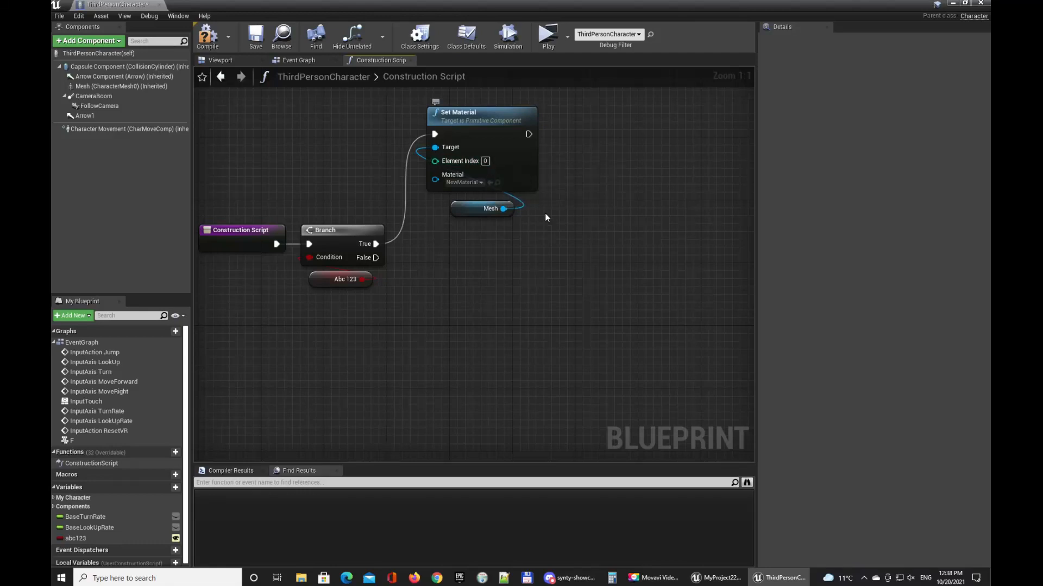
# Step: Duplicate the Set Material and Mesh nodes, chain the copy after the original, and set the copy's Element Index to 1
pyautogui.moveTo(545, 217); pyautogui.dragTo(477, 147)
pyautogui.hotkey('ctrl', 'c')
pyautogui.hotkey('ctrl', 'v')
pyautogui.moveTo(622, 137); pyautogui.dragTo(574, 121)
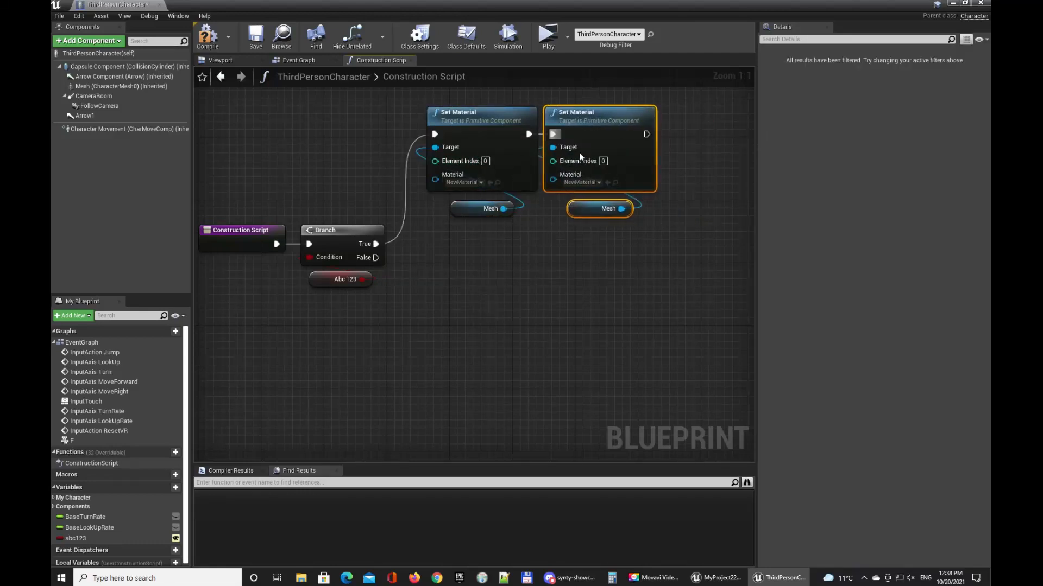
pyautogui.click(602, 161)
pyautogui.write('1')
pyautogui.press('Return')
# Step: Duplicate both Set Material nodes with their Mesh references below the originals and connect the Branch's False output to the first copy
pyautogui.moveTo(649, 250); pyautogui.dragTo(491, 156)
pyautogui.hotkey('ctrl', 'c')
pyautogui.click(506, 311)
pyautogui.hotkey('ctrl', 'v')
pyautogui.moveTo(488, 276); pyautogui.dragTo(480, 243)
pyautogui.click(400, 310)
pyautogui.moveTo(376, 257); pyautogui.dragTo(435, 260)
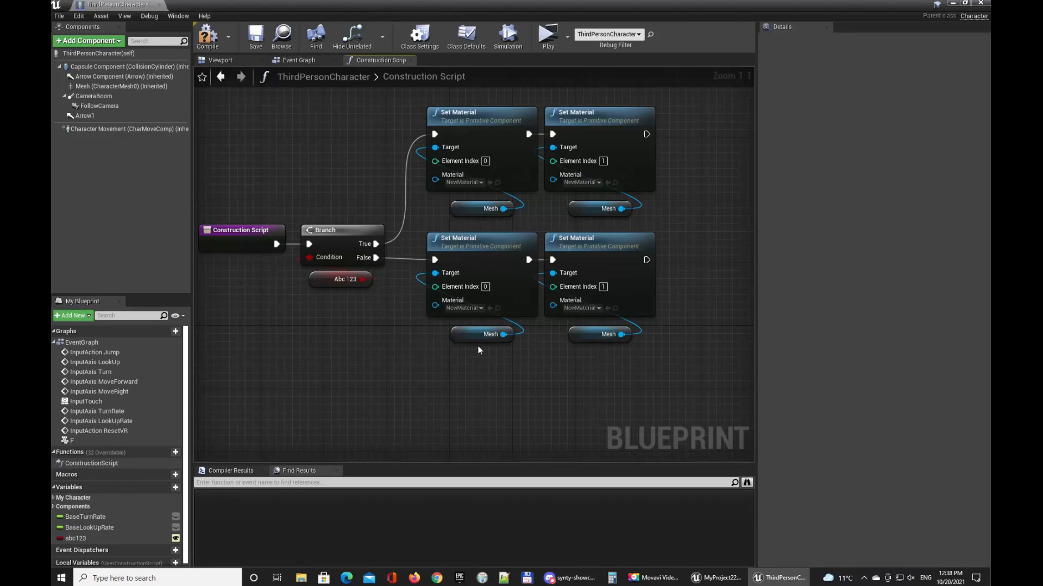
# Step: Clear the details search for the ThirdPersonCharacter placed in the level and look through its properties for the mesh materials
pyautogui.click(954, 5)
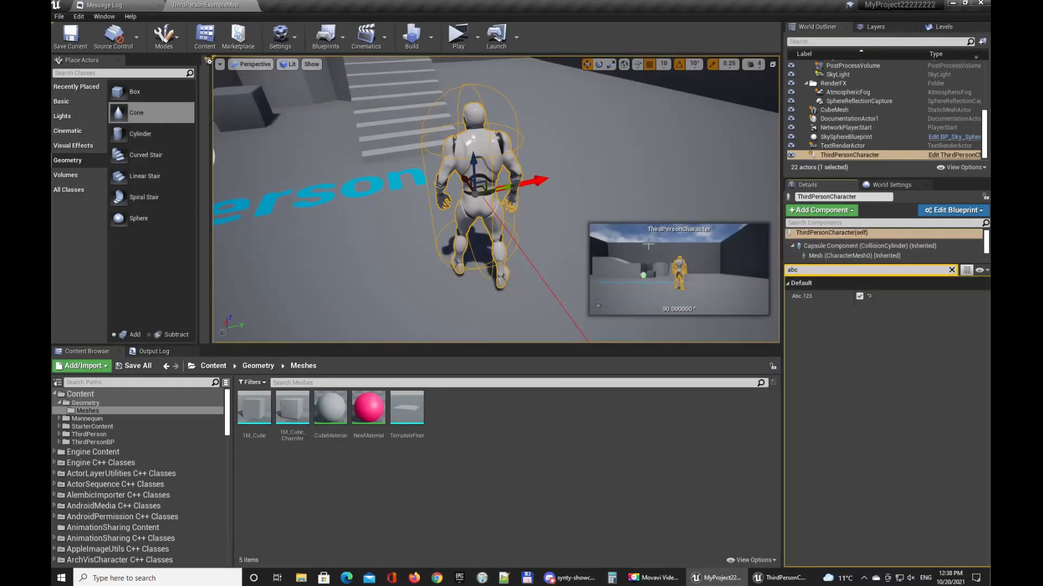
pyautogui.click(951, 271)
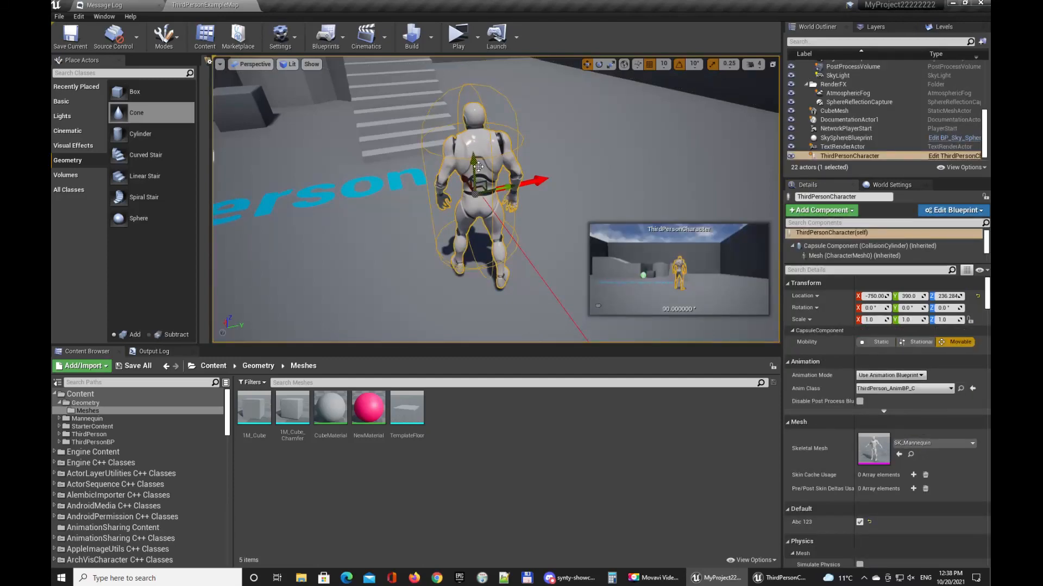
pyautogui.scroll(-10, 912, 429)
pyautogui.scroll(10, 907, 413)
pyautogui.click(779, 577)
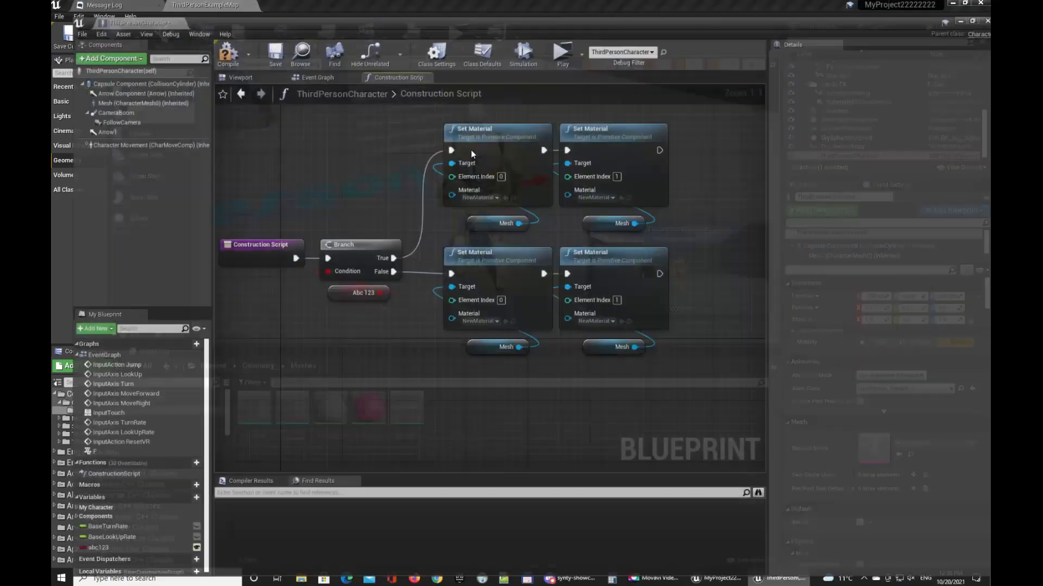
# Step: Locate the mesh's original Element 0 material and assign M_Male_Body to the False branch's Set Material node with Element Index 0
pyautogui.click(217, 60)
pyautogui.click(421, 320)
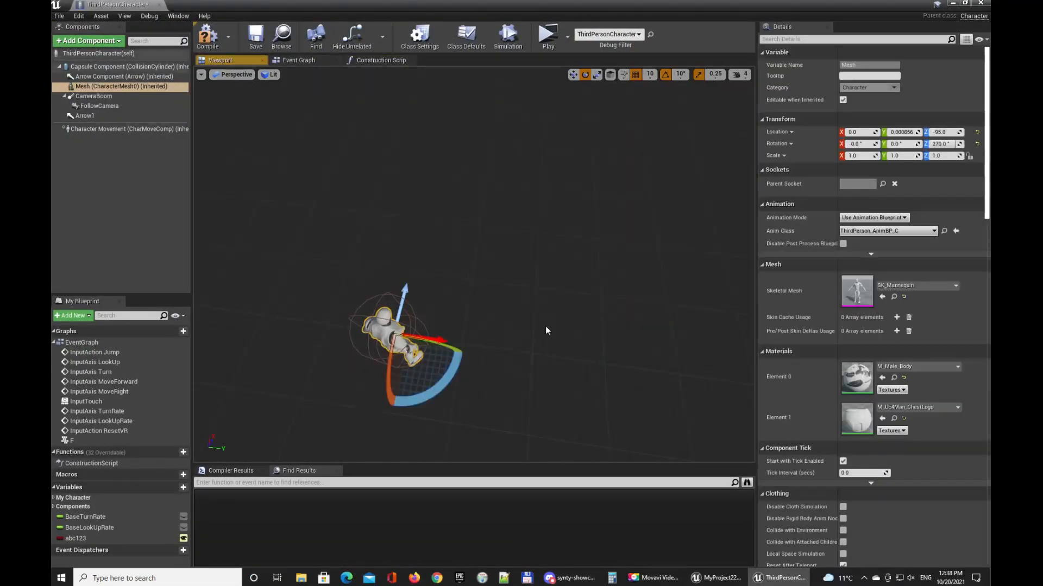
pyautogui.click(894, 381)
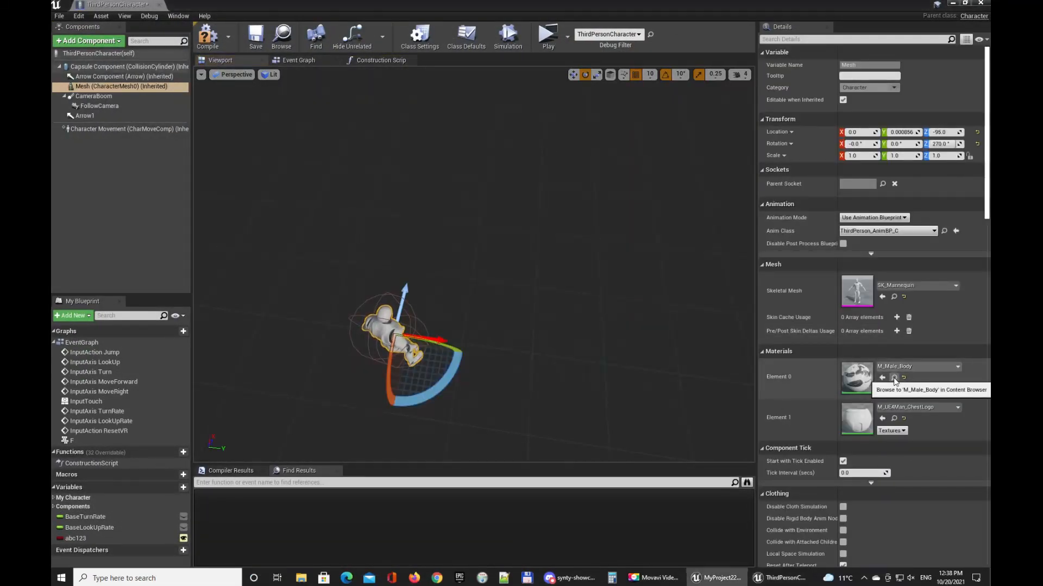
pyautogui.click(951, 5)
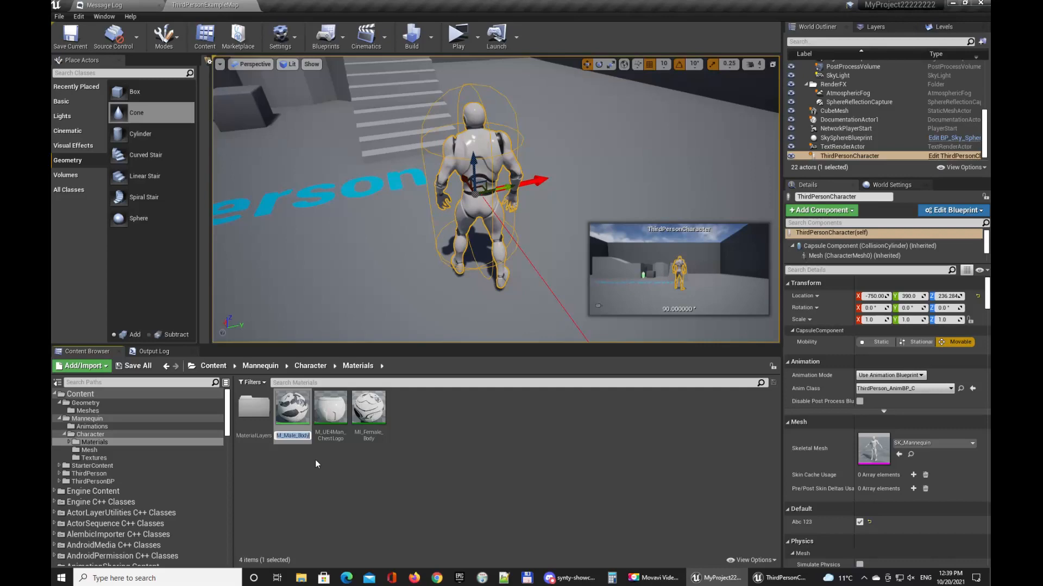
pyautogui.click(779, 578)
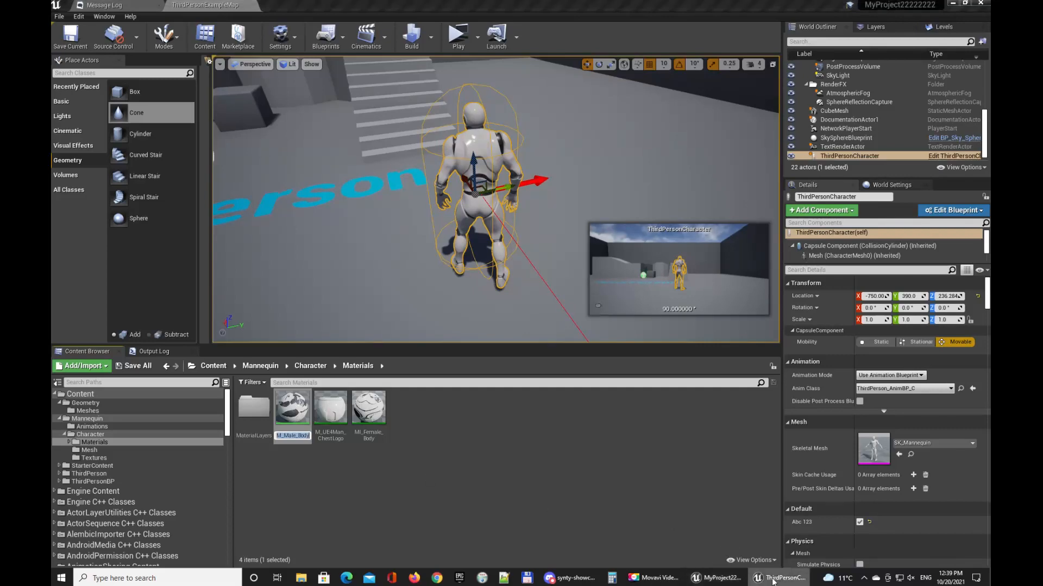
pyautogui.click(370, 59)
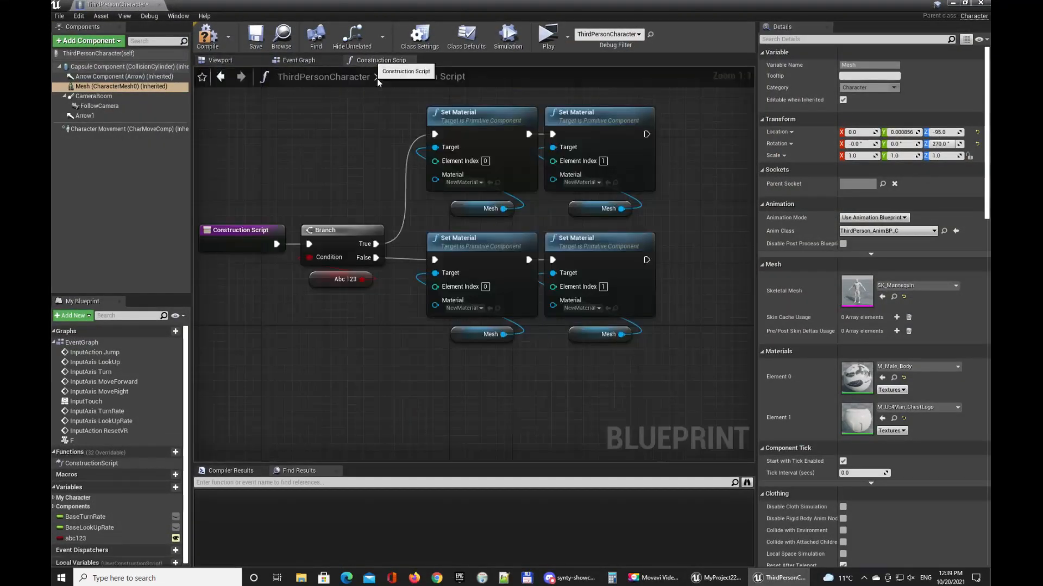
pyautogui.click(466, 308)
pyautogui.write('male')
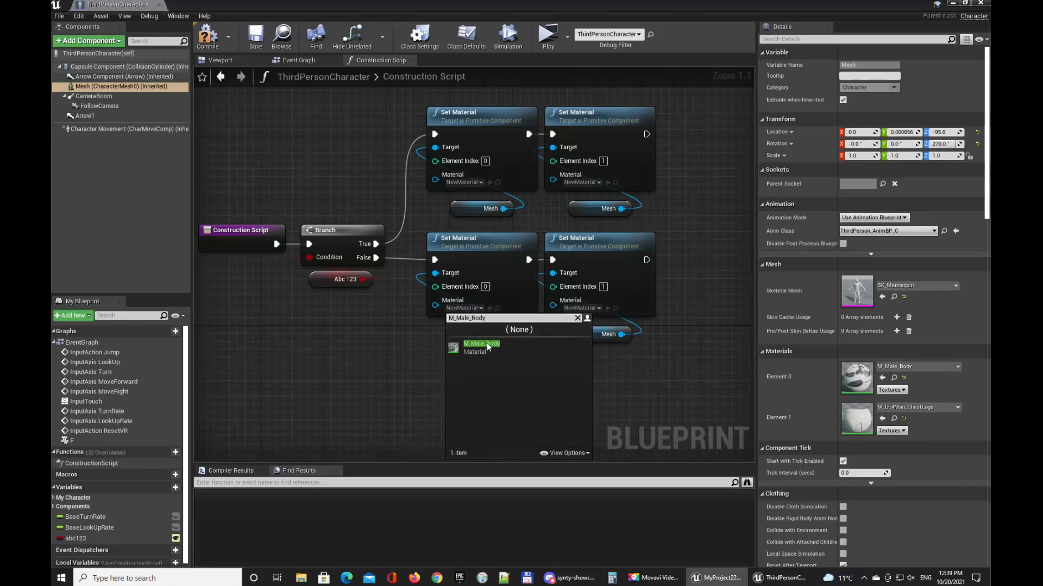
pyautogui.click(487, 345)
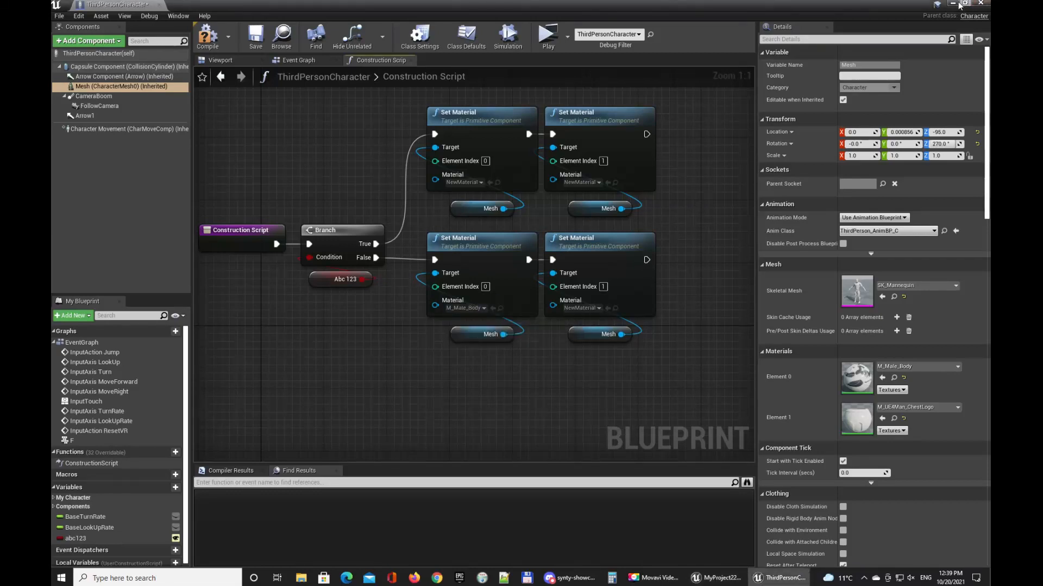
# Step: Locate the mesh's original Element 1 material and assign M_UE4Man_ChestLogo to the False branch's Set Material node with Element Index 1
pyautogui.click(236, 58)
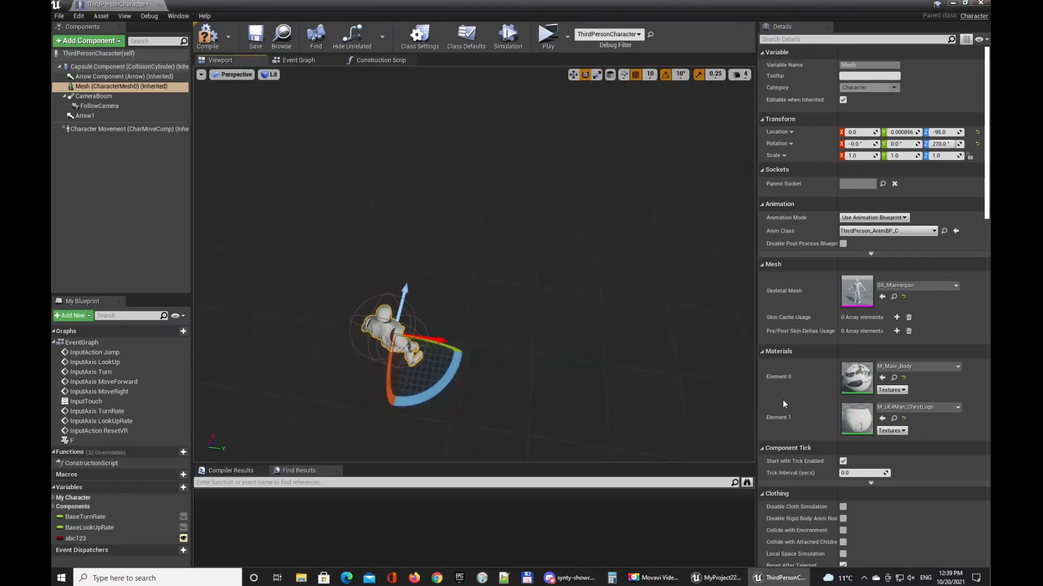
pyautogui.click(894, 419)
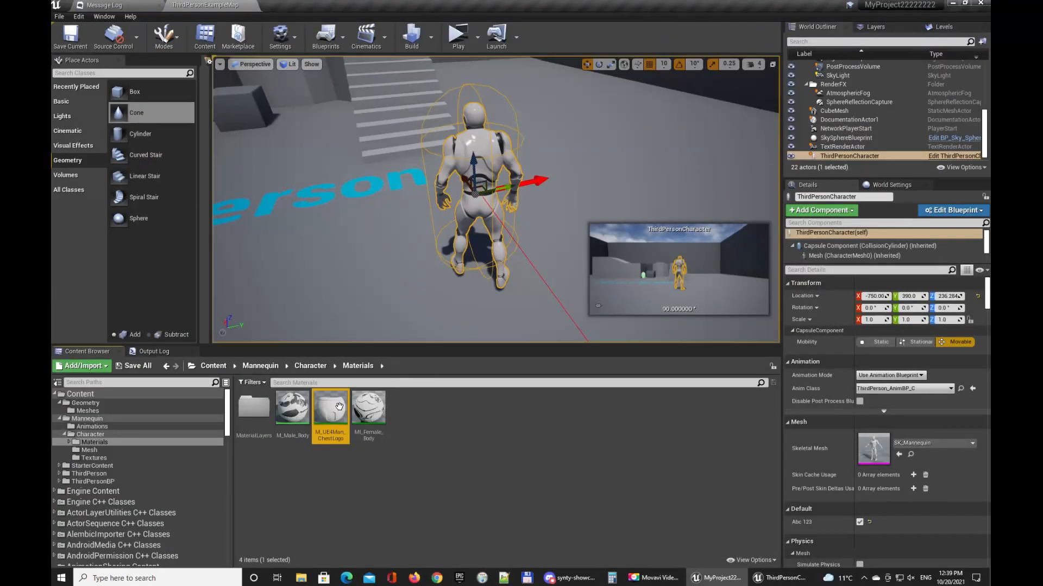
pyautogui.click(339, 408)
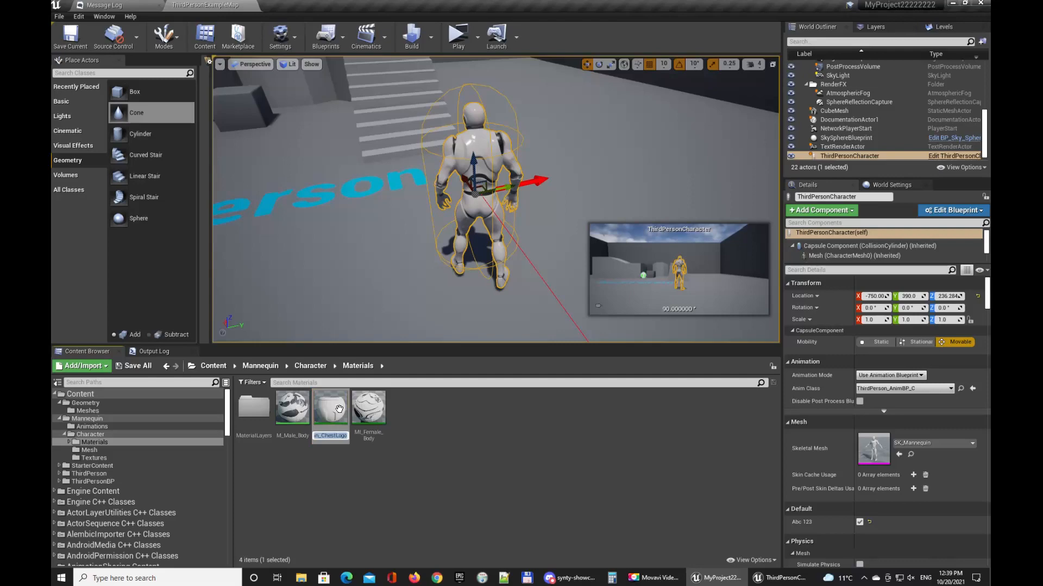
pyautogui.click(457, 463)
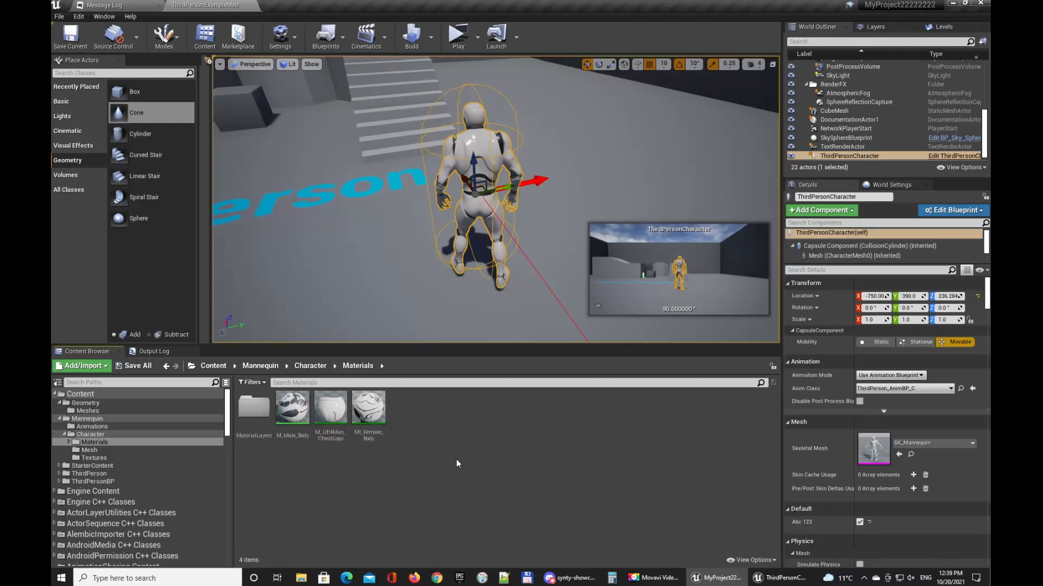
pyautogui.click(776, 577)
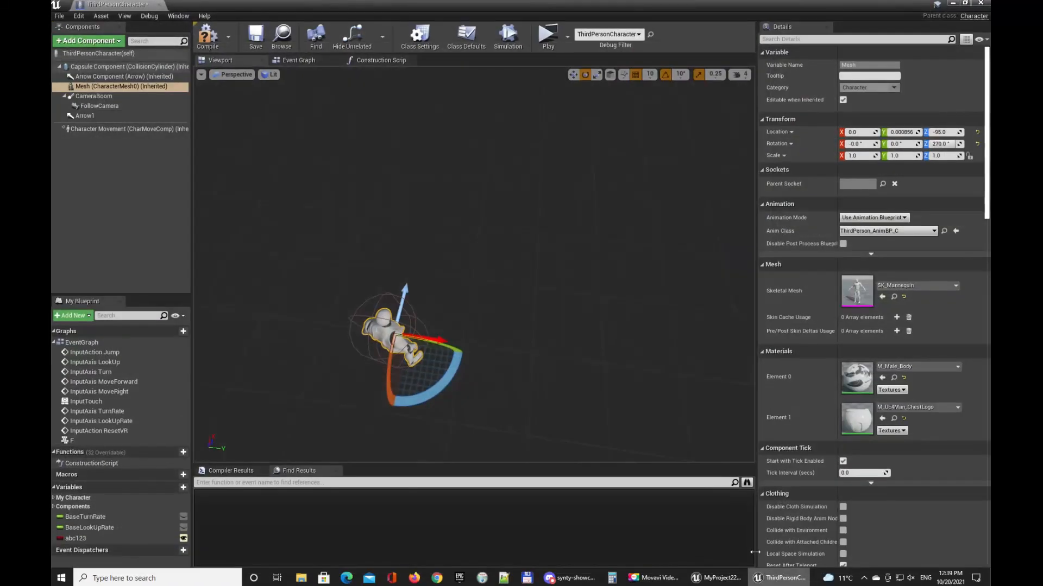
pyautogui.click(380, 60)
pyautogui.click(580, 308)
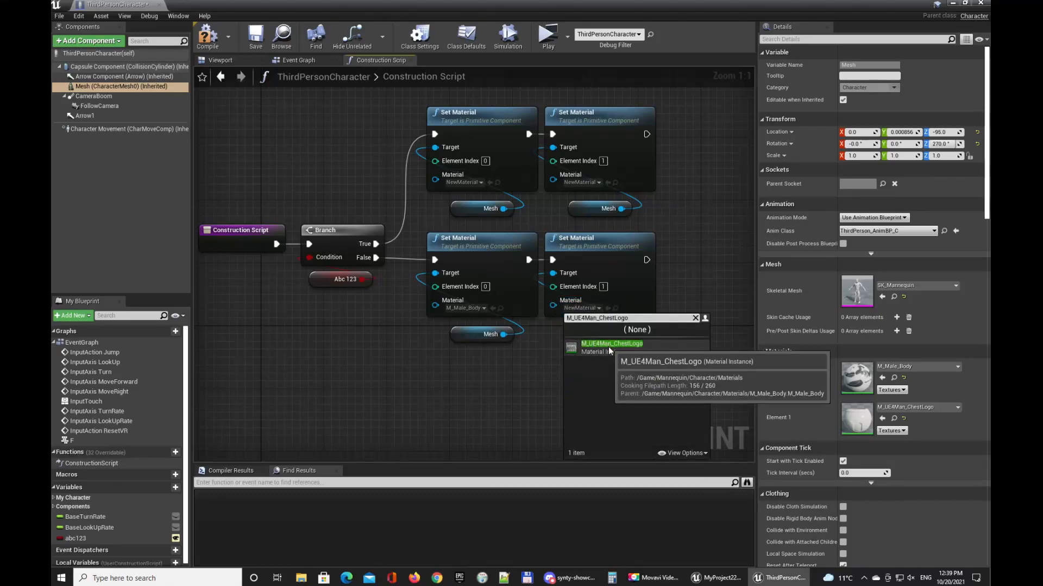
pyautogui.click(611, 346)
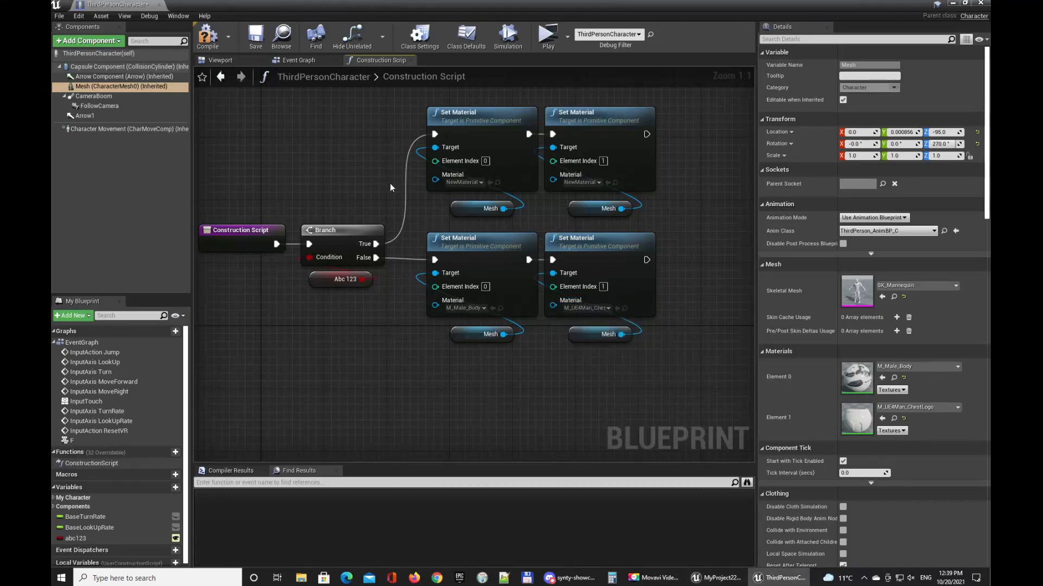
# Step: Compile and save the character blueprint and return to the level to view the placed ThirdPersonCharacter
pyautogui.click(208, 38)
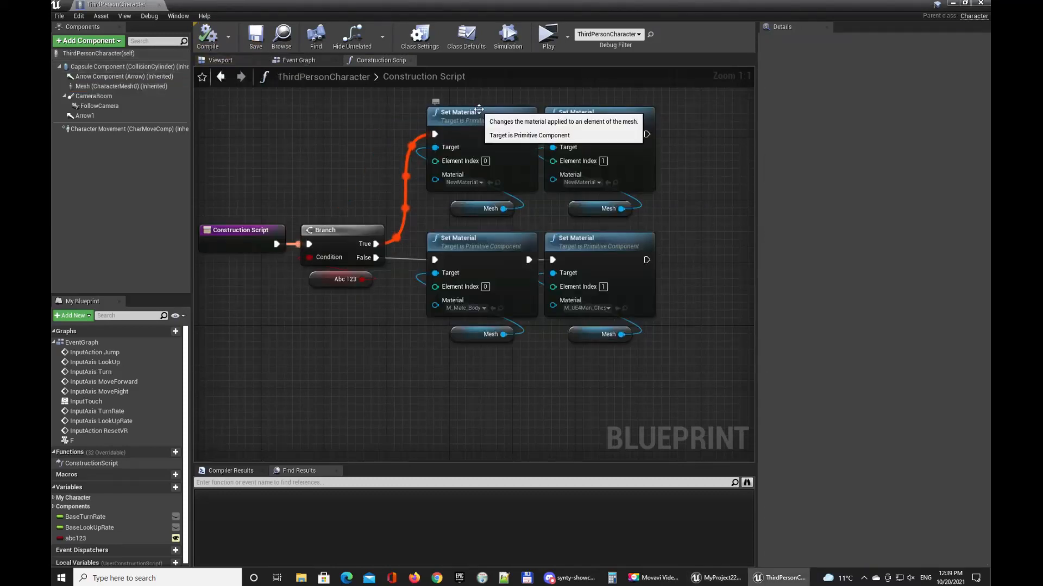
pyautogui.click(256, 37)
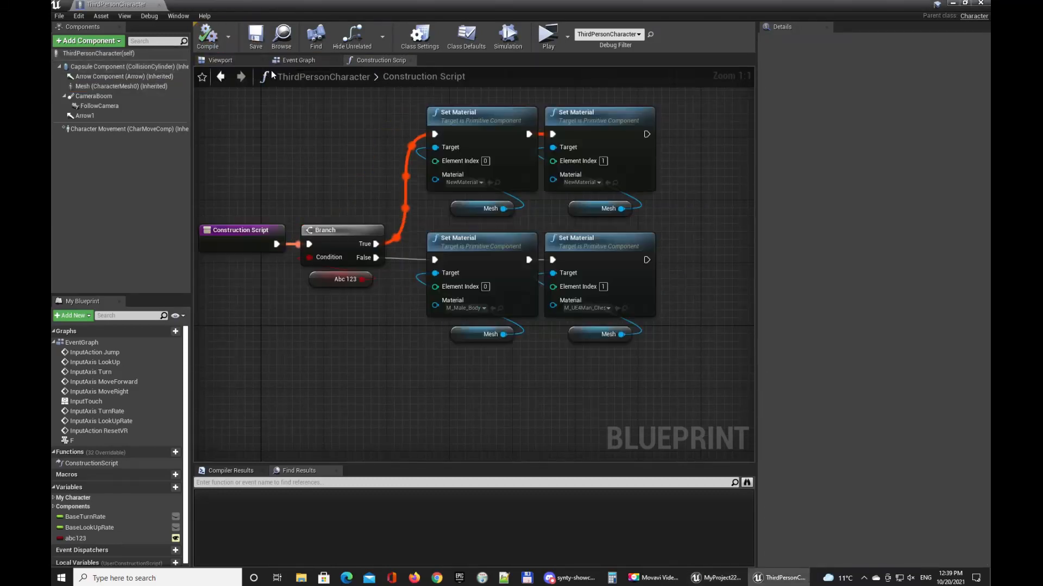
pyautogui.click(950, 5)
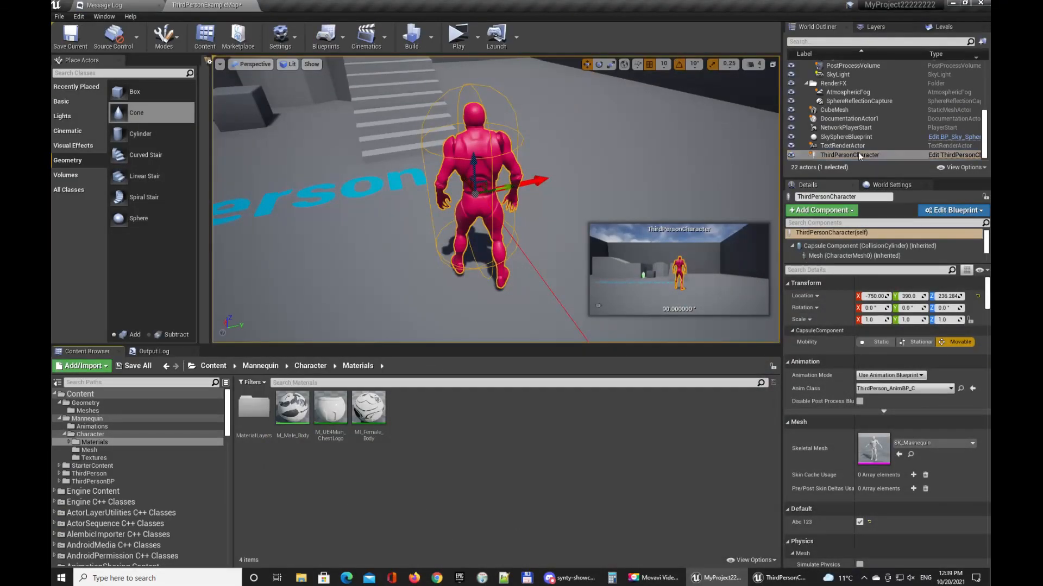
pyautogui.moveTo(679, 173); pyautogui.dragTo(713, 191, button='right')
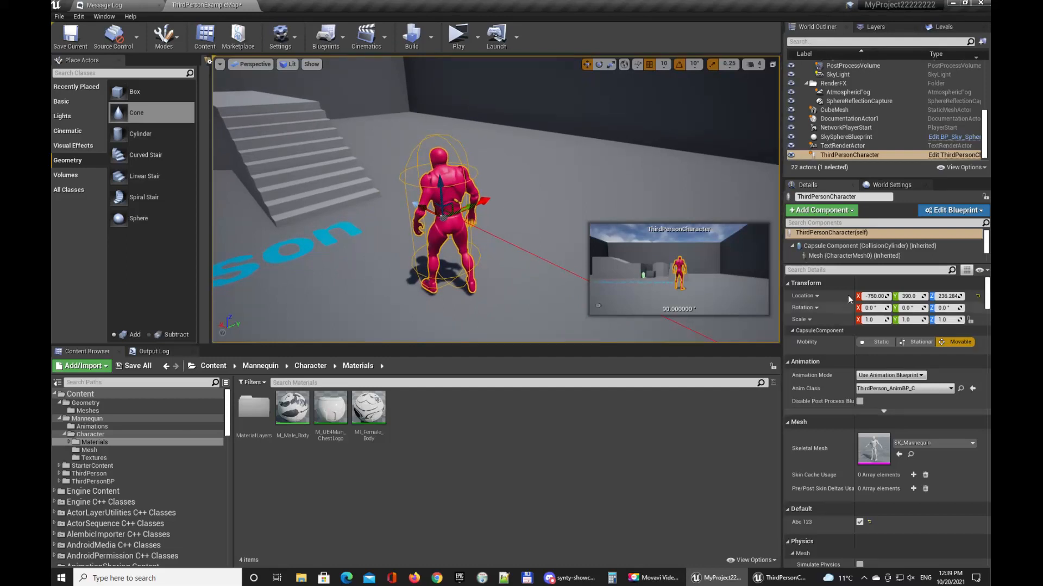
# Step: Filter the placed character's details for "abc" and test the material switch by turning Abc 123 off, on and off again
pyautogui.click(842, 271)
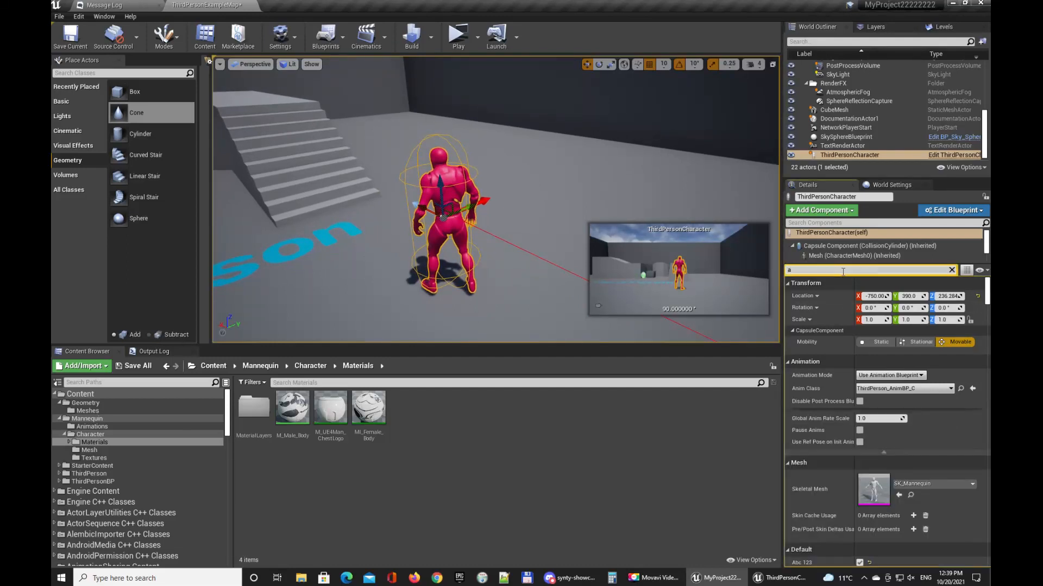
pyautogui.write('abc')
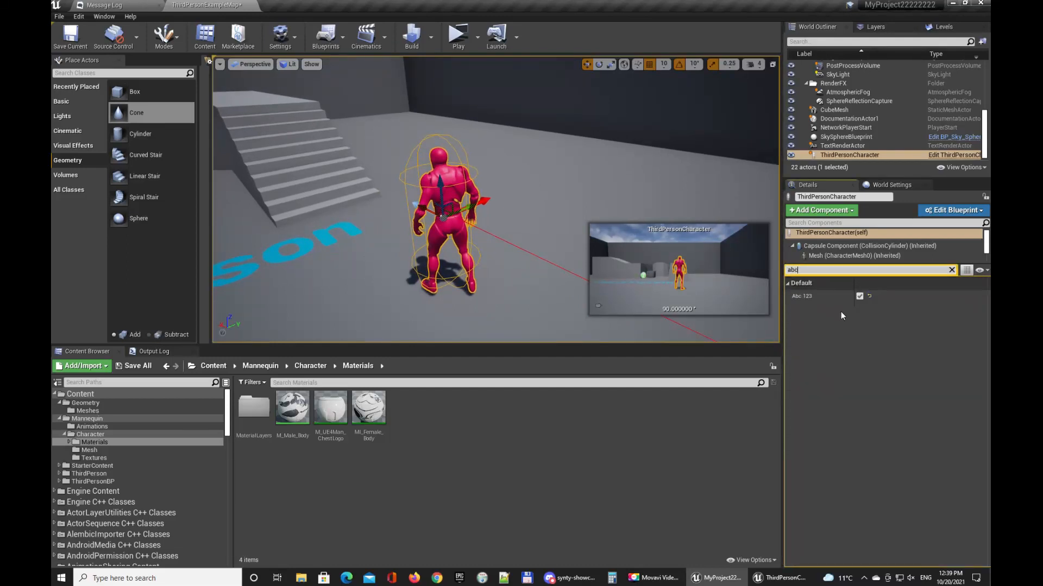
pyautogui.click(860, 296)
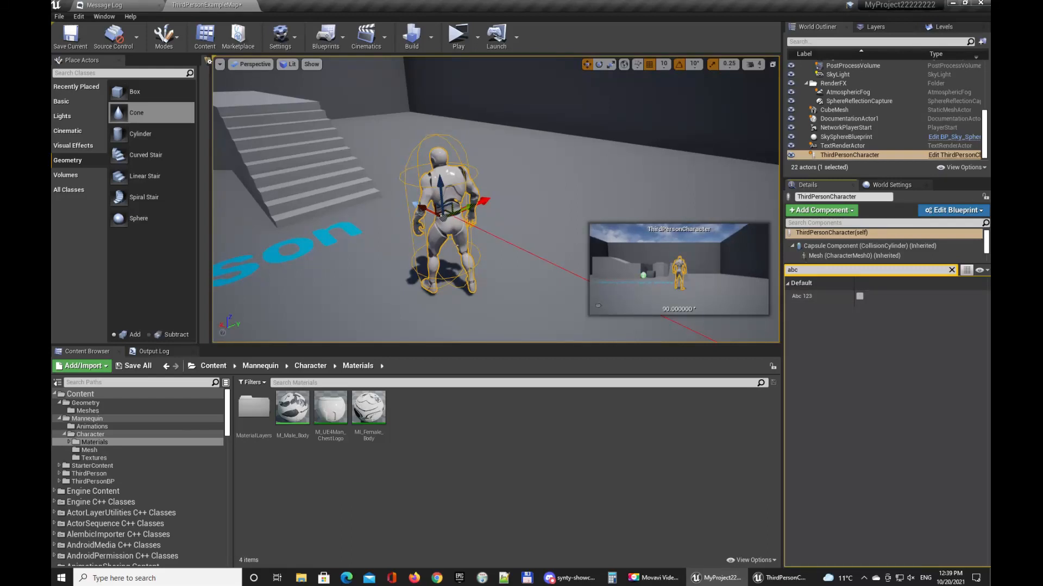
pyautogui.click(860, 296)
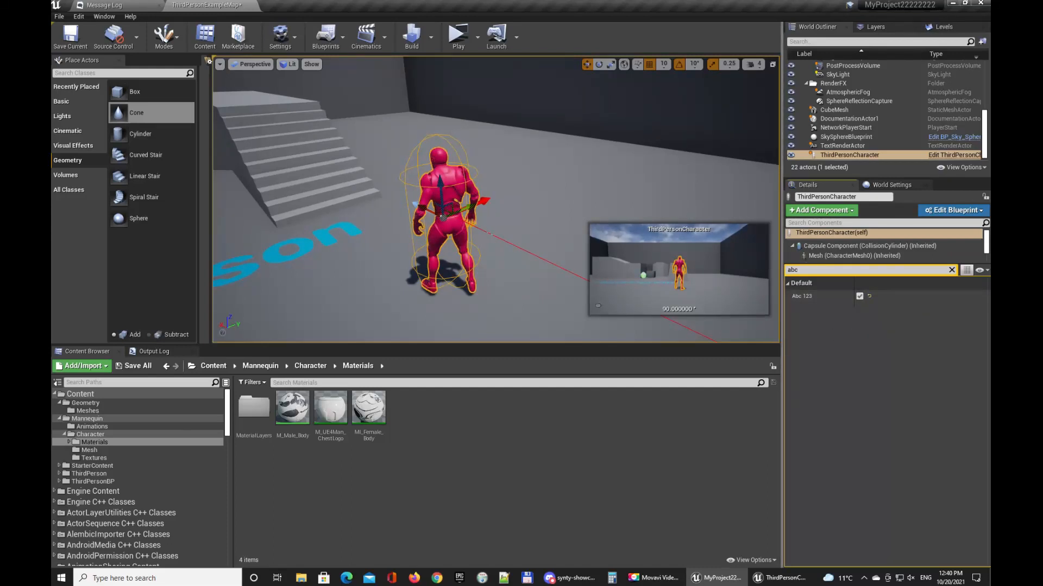
pyautogui.click(859, 297)
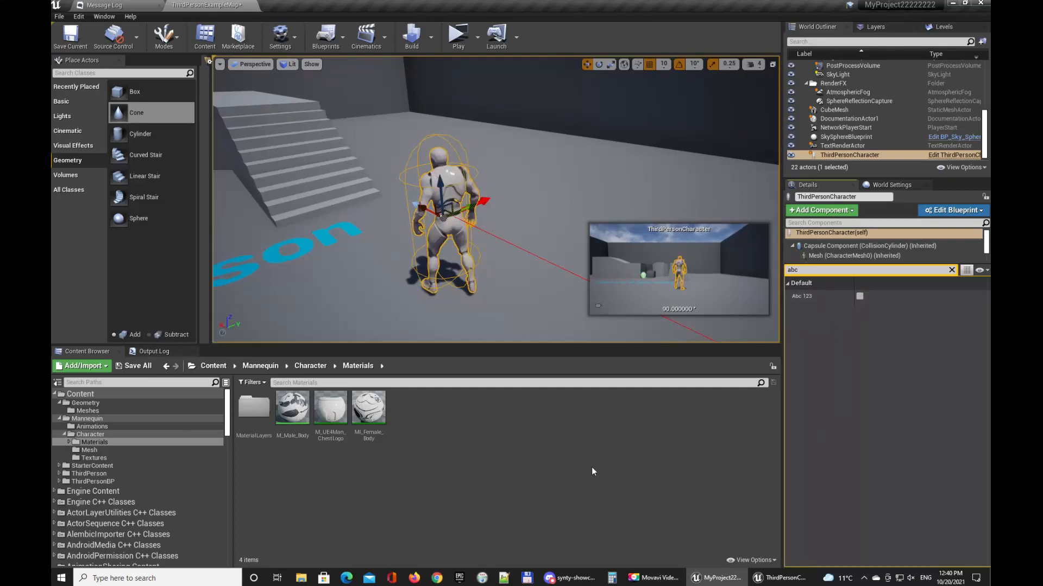